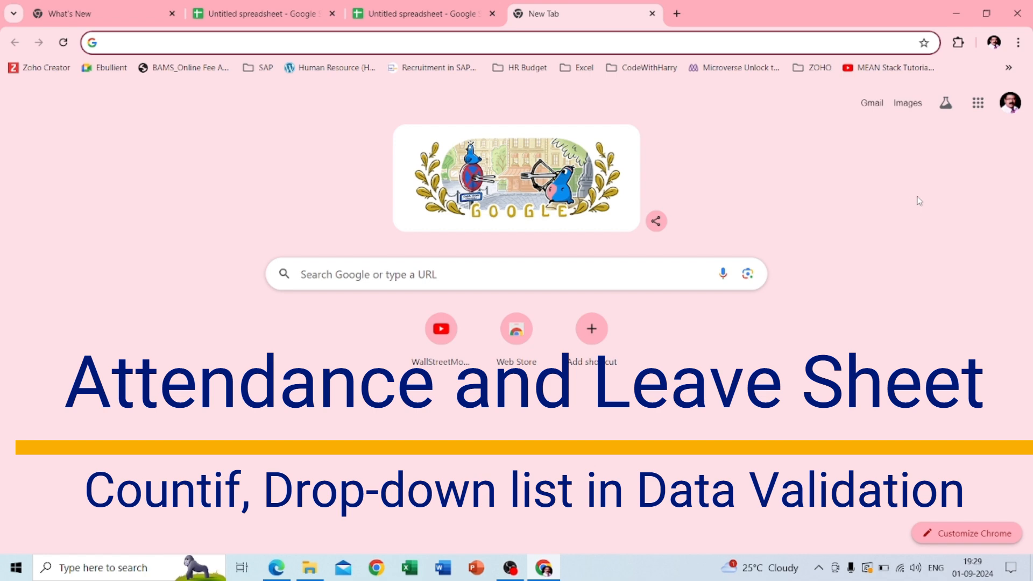
Open Google Sheets from the Google apps list and create a blank spreadsheet
click(1008, 108)
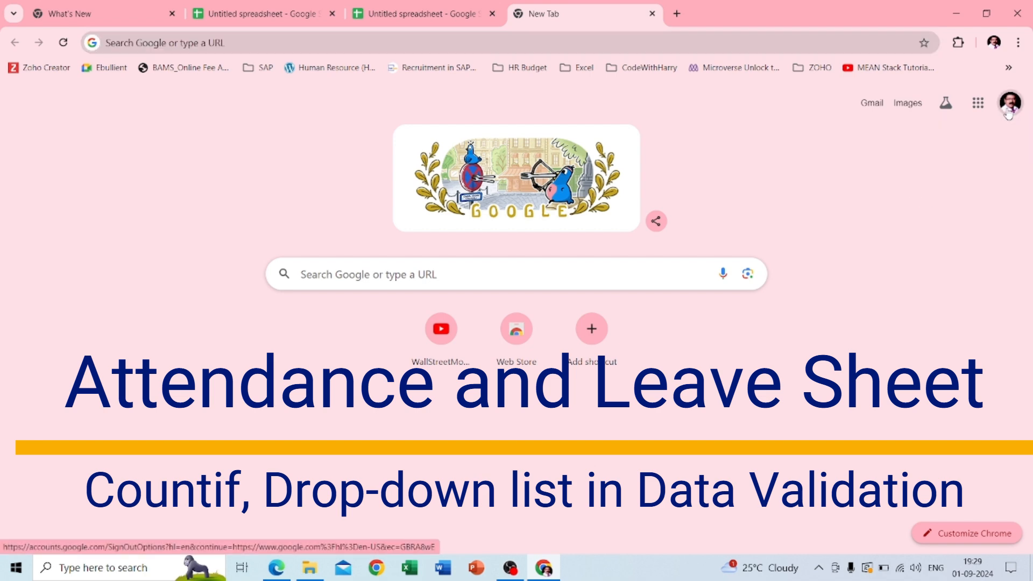
click(680, 128)
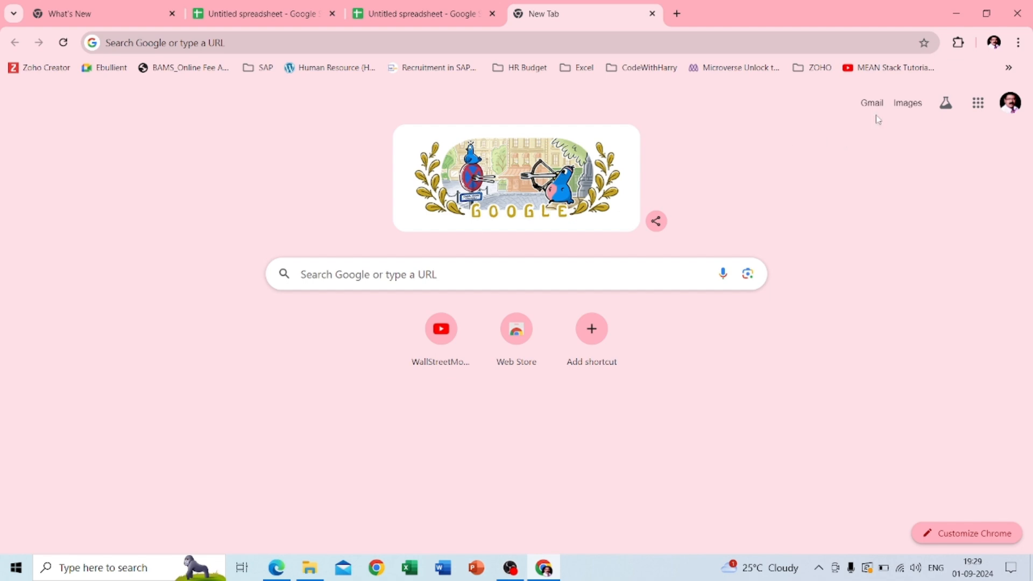
click(978, 103)
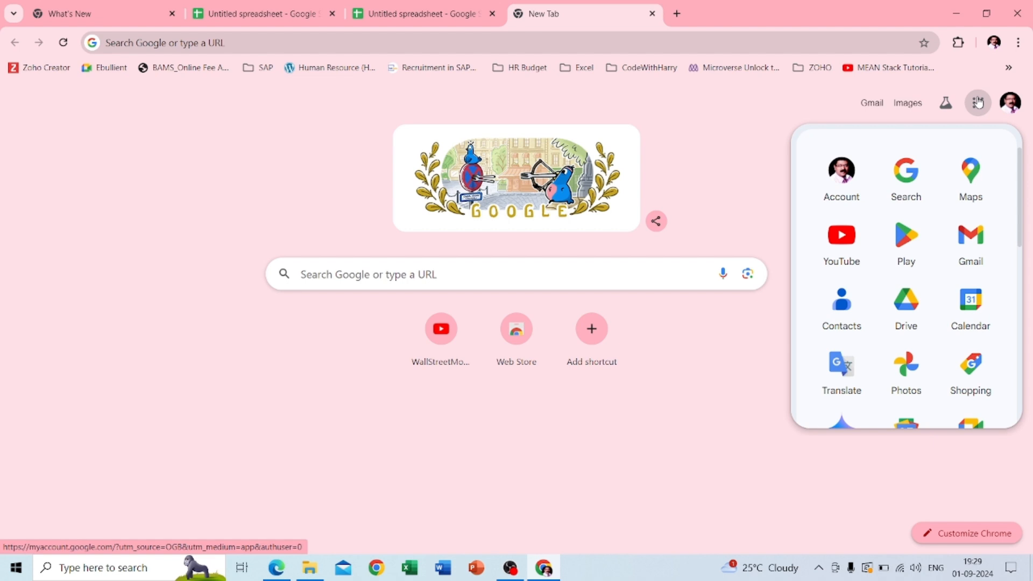
scroll(913, 207, down, 2)
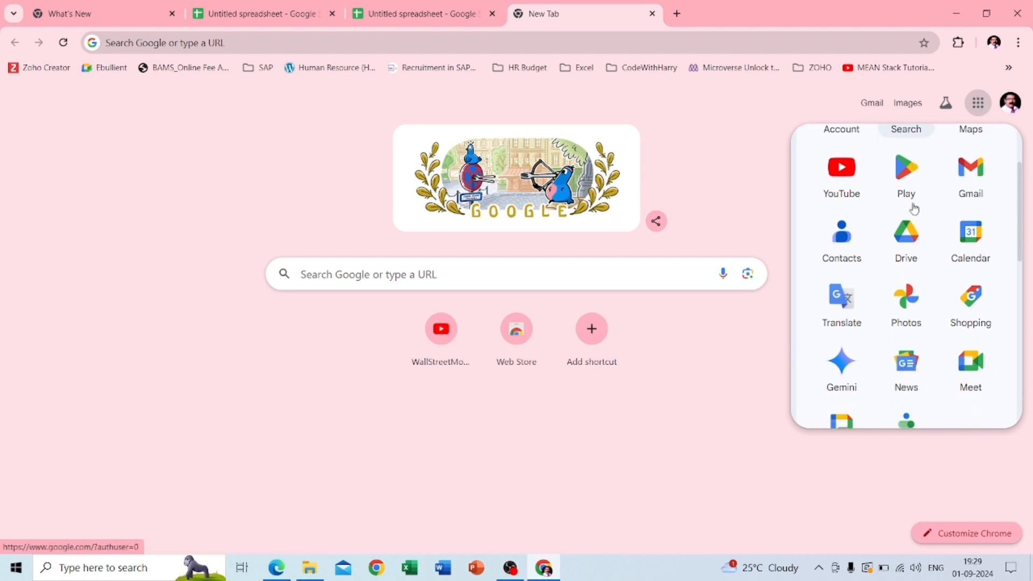
scroll(914, 209, down, 4)
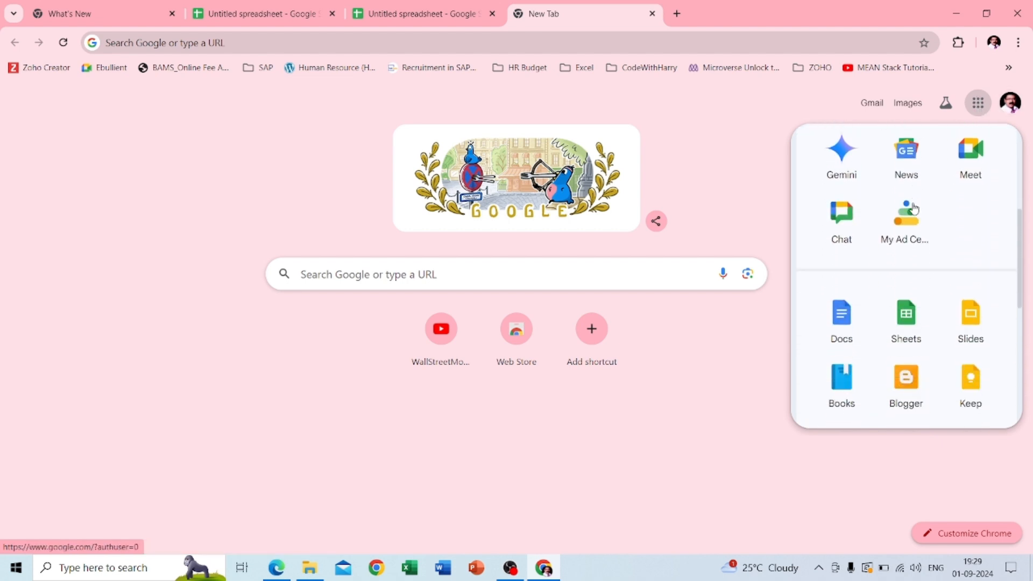
scroll(914, 209, down, 1)
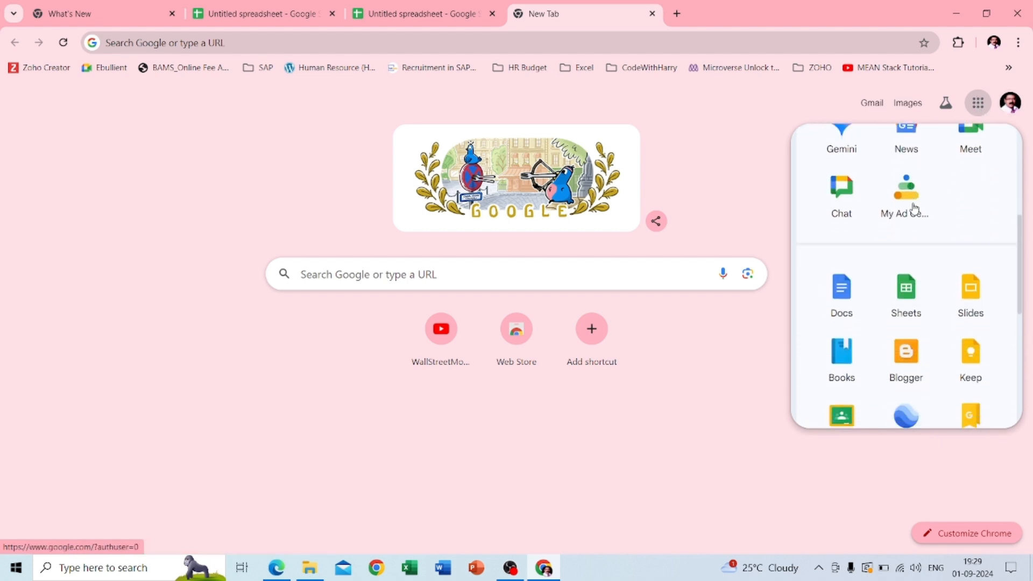
click(912, 297)
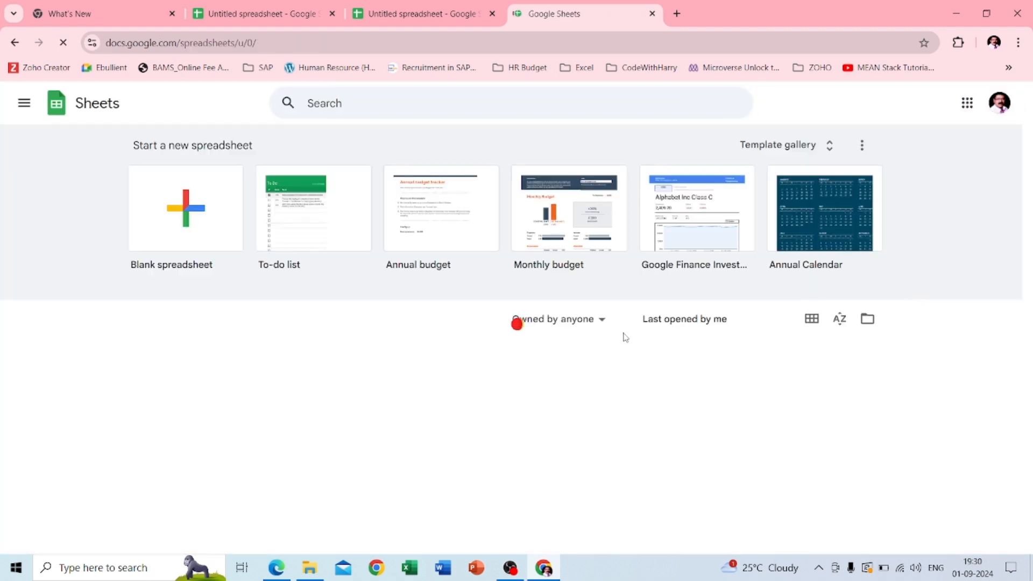
click(176, 217)
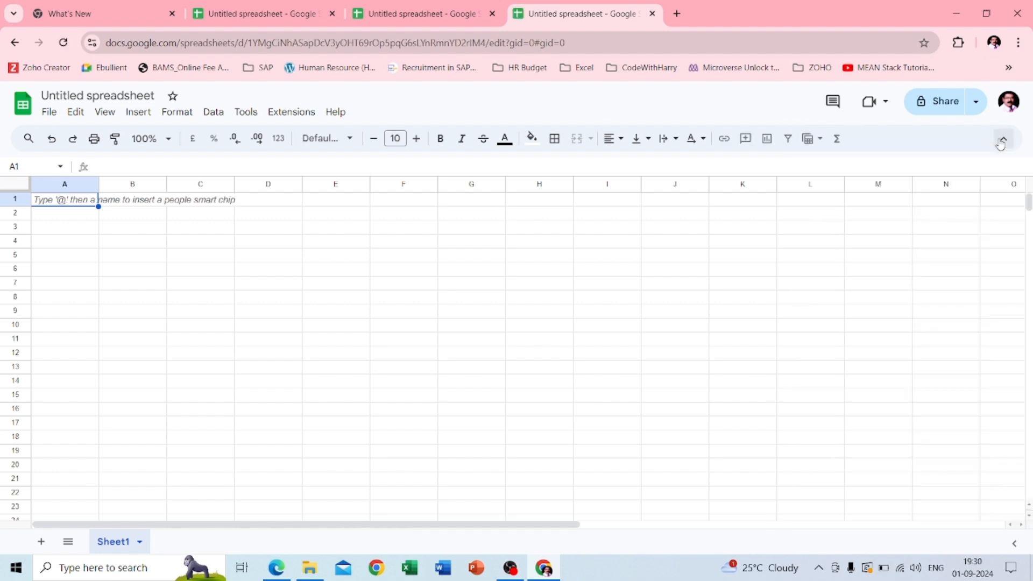
click(1003, 144)
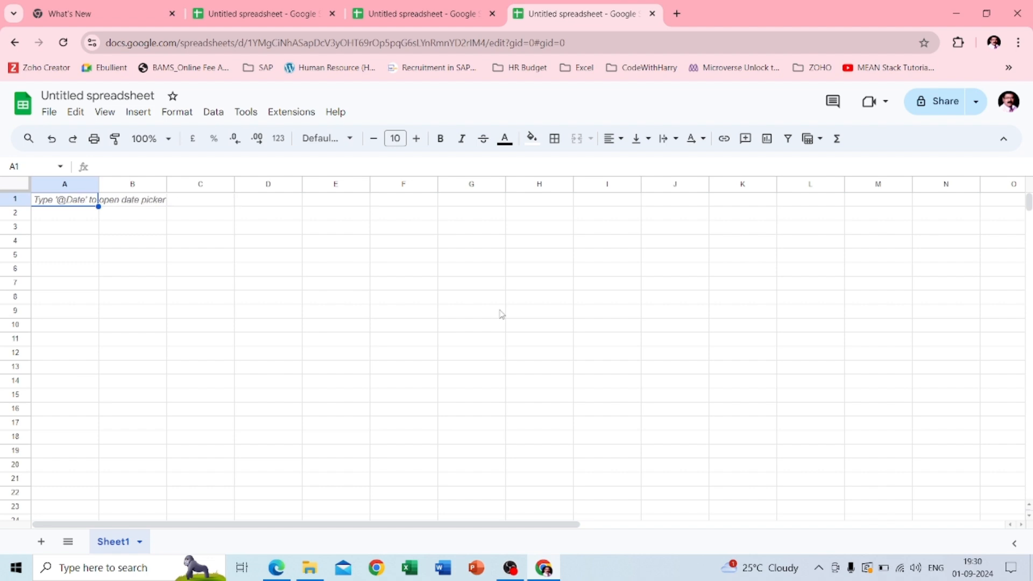
click(322, 258)
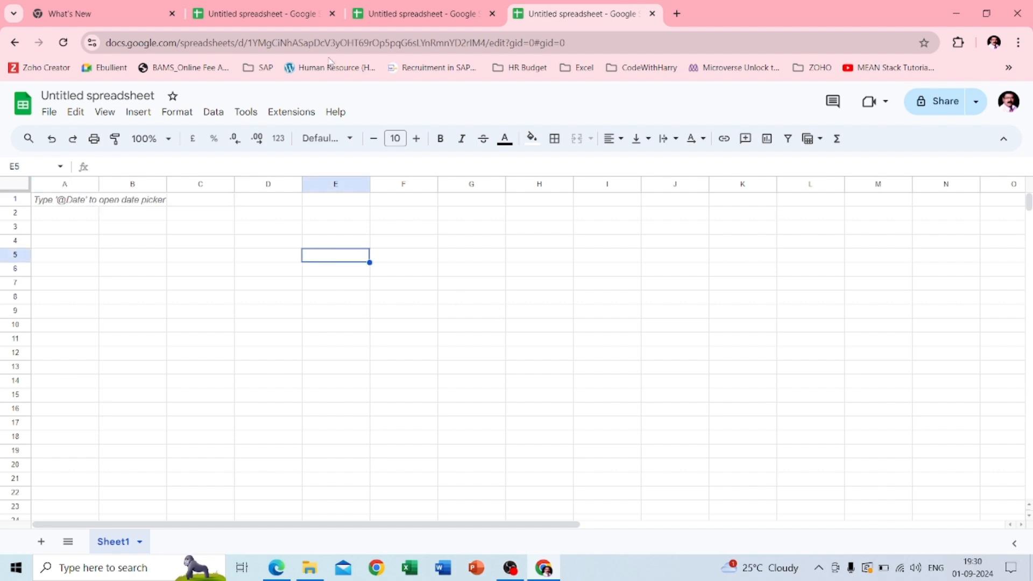
Copy the Aug - 2024 student table (A2:B9) from the earlier spreadsheet into the new one at B3 and widen column C slightly
click(373, 6)
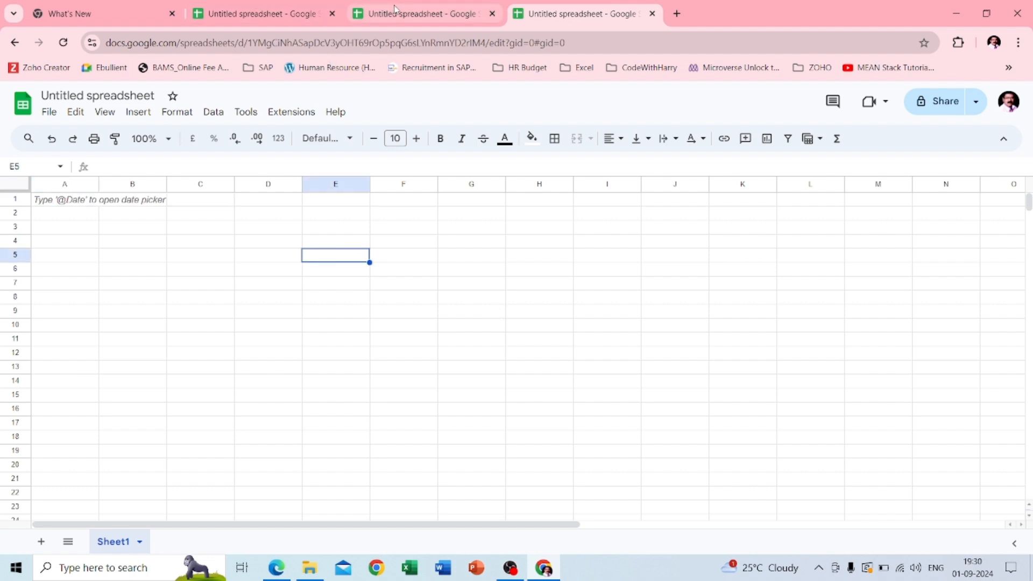
click(199, 7)
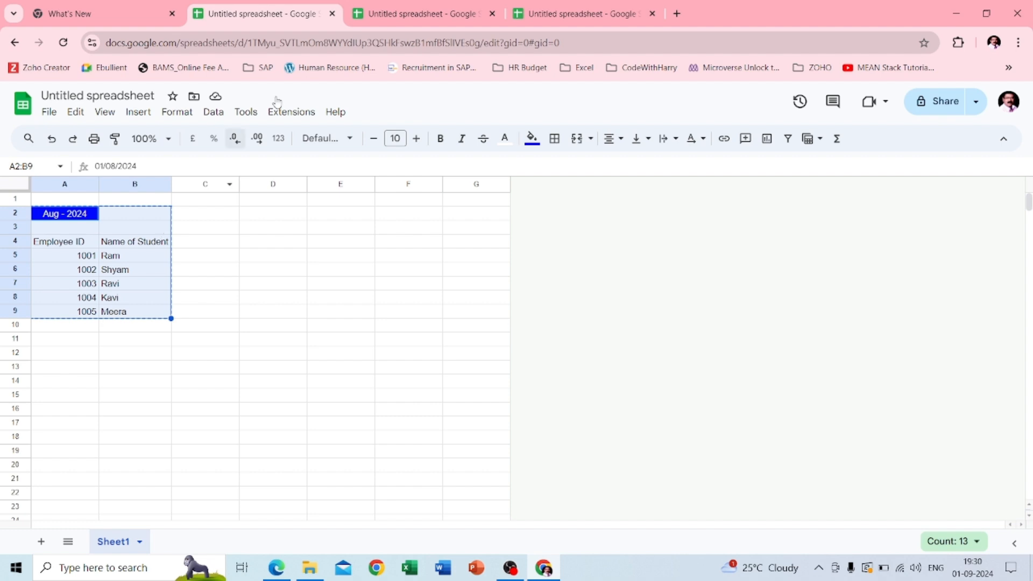
click(557, 8)
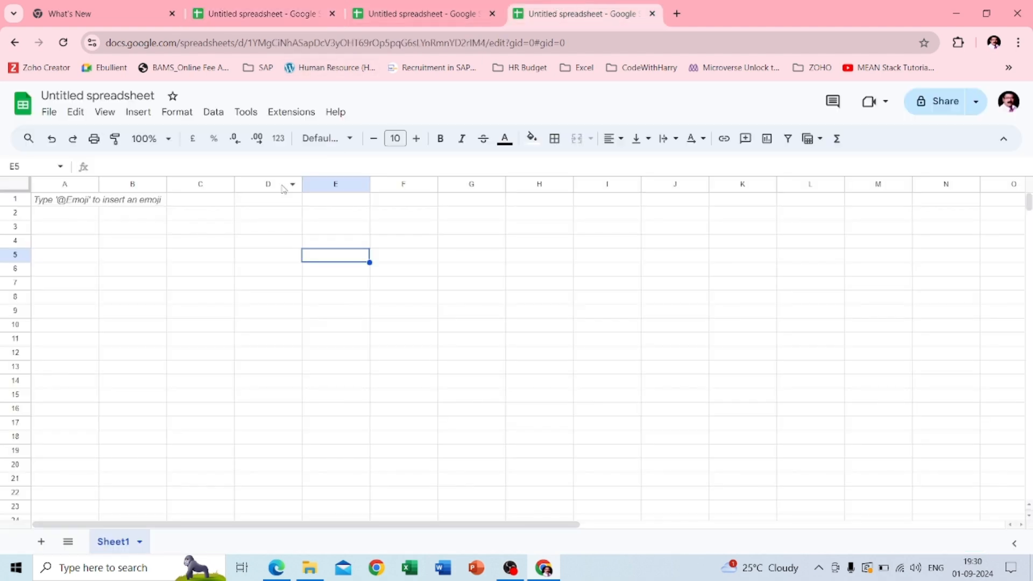
click(128, 232)
text(Aug - 2024  Employee ID	Name of Student 1001	Ram 1002	Shyam 1003	Ravi 1004	Kavi 1005	Meera)
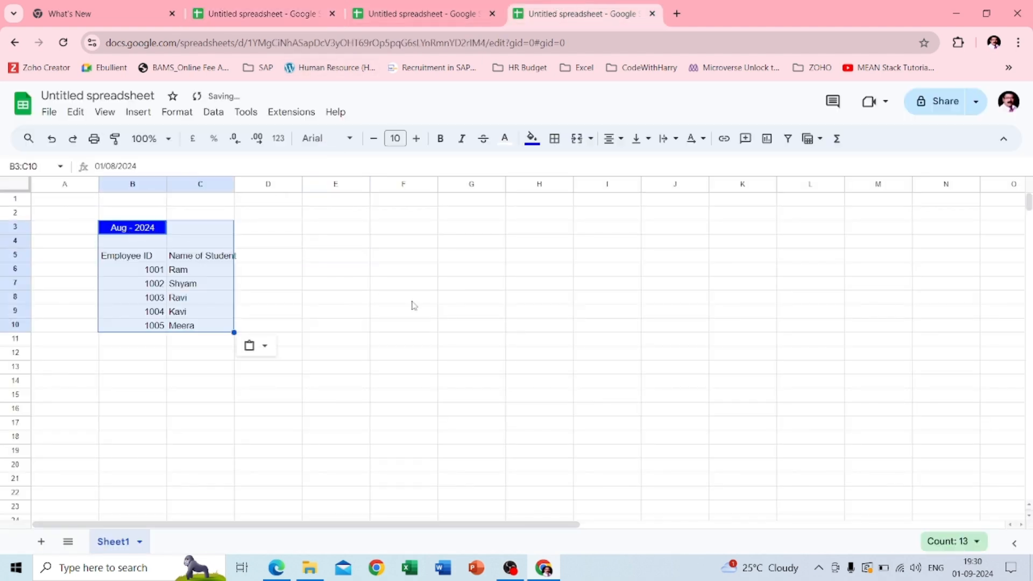
click(413, 298)
drag(233, 184, 239, 184)
click(324, 294)
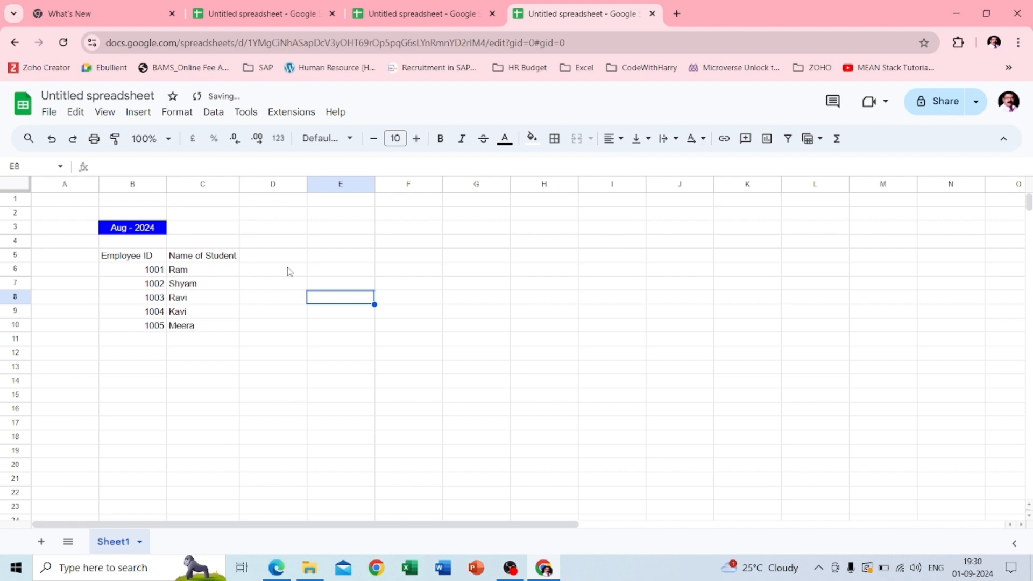
Enter 1 in D4 and fill the day-number series across row 4 to 23 in column Z
click(272, 242)
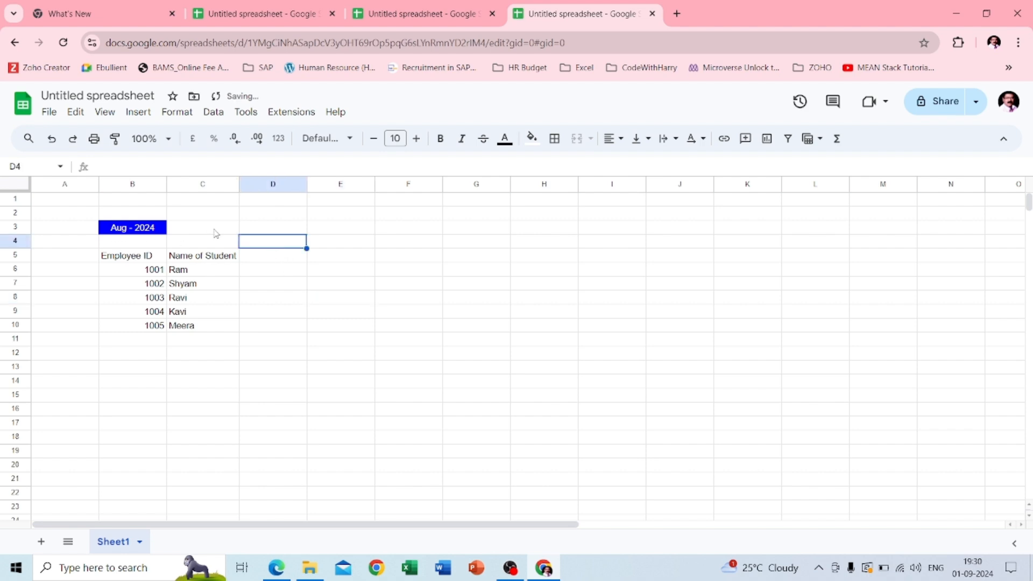
text(1)
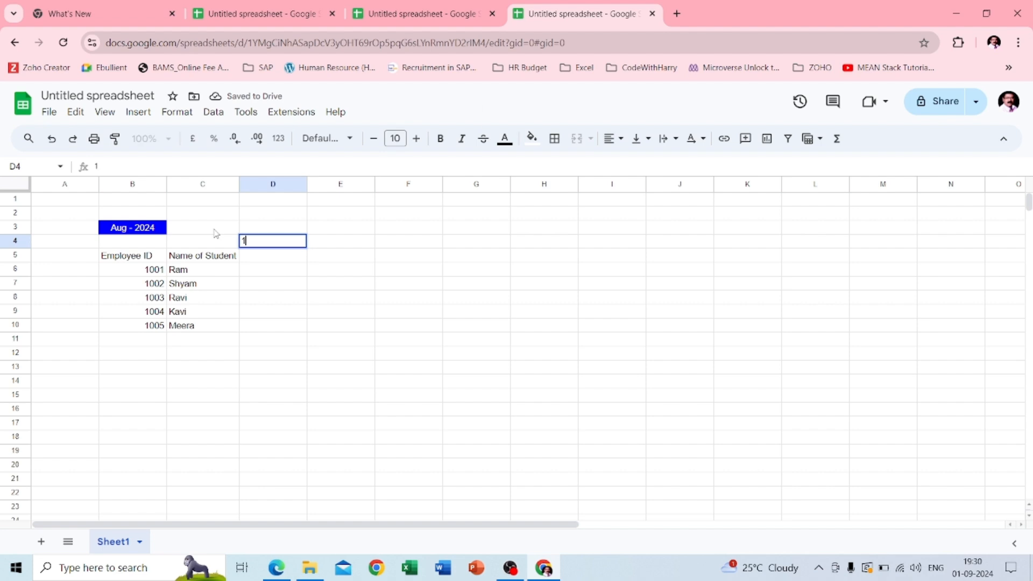
click(365, 286)
click(282, 242)
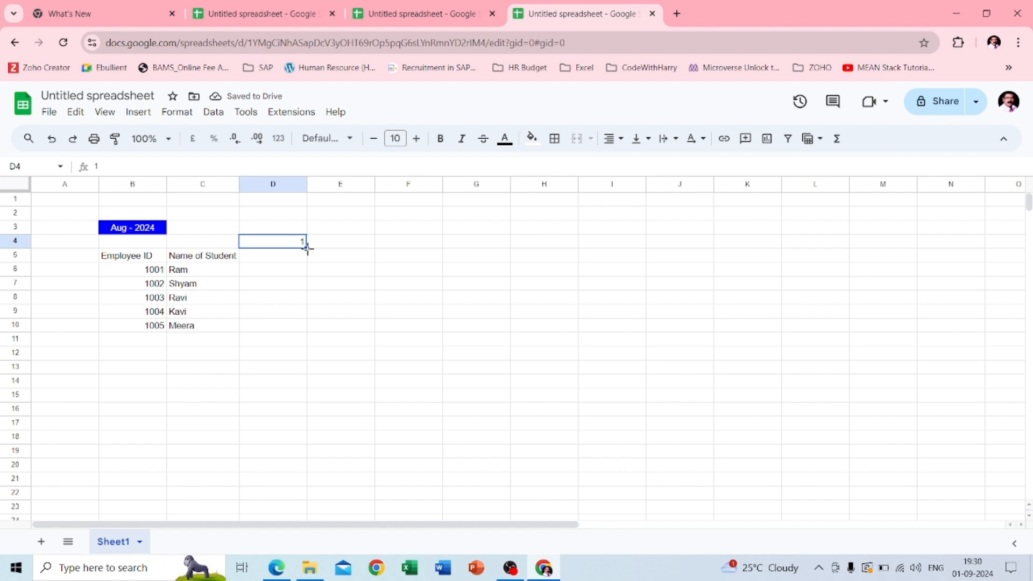
drag(307, 248, 1030, 227)
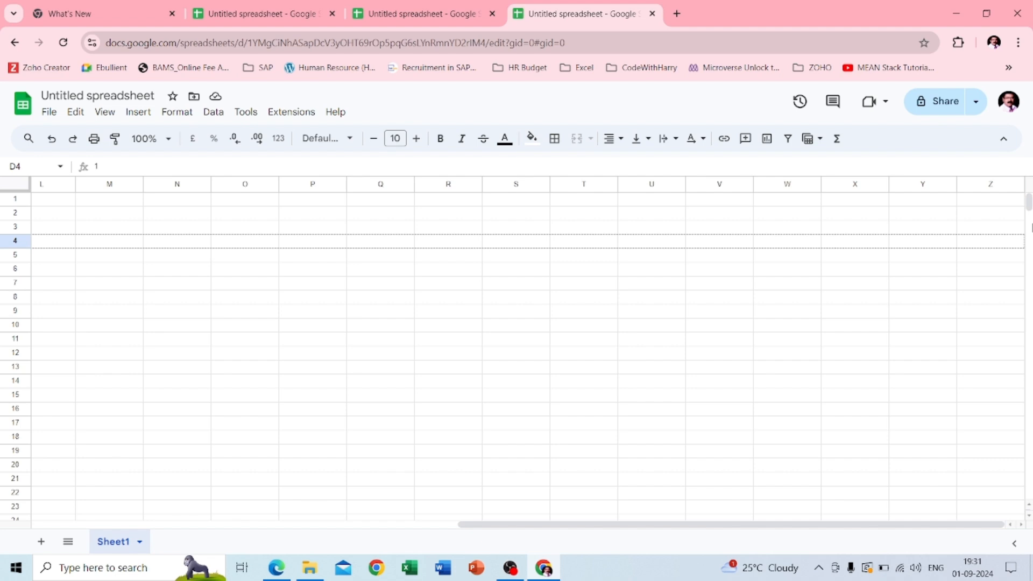
drag(1030, 228, 1030, 228)
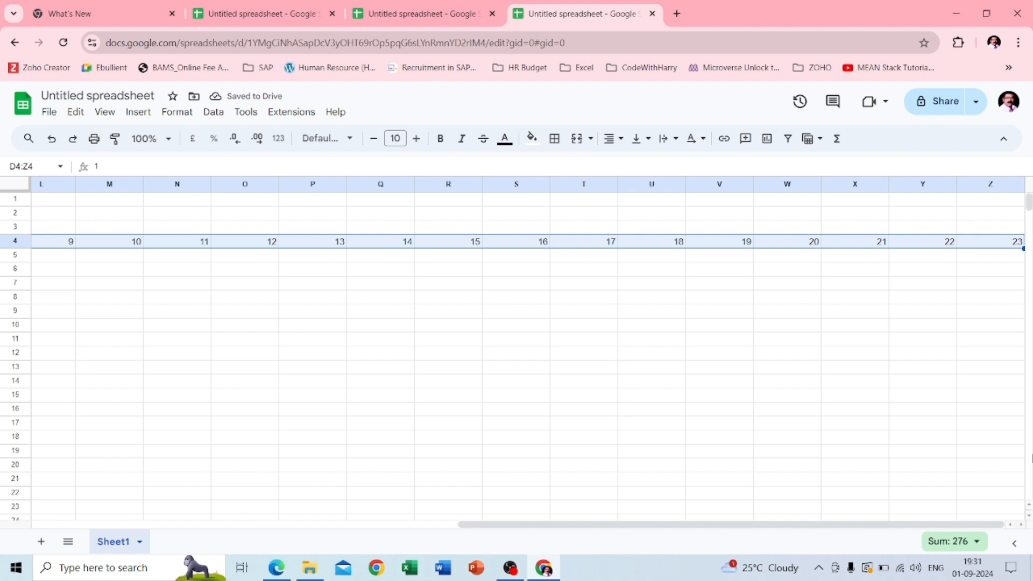
click(1008, 341)
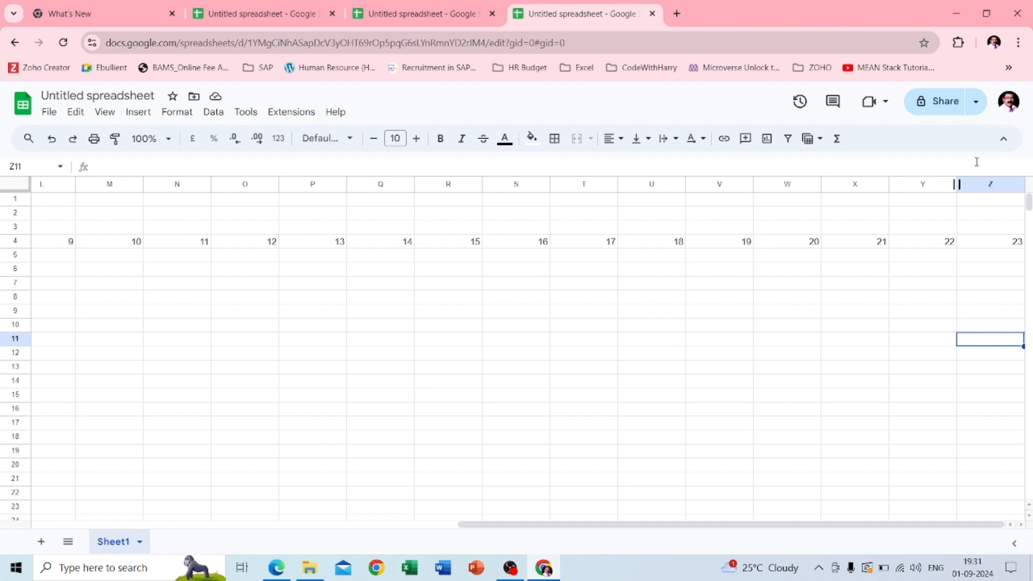
Insert 15 more columns to the right of columns L–Z
drag(978, 188, 49, 176)
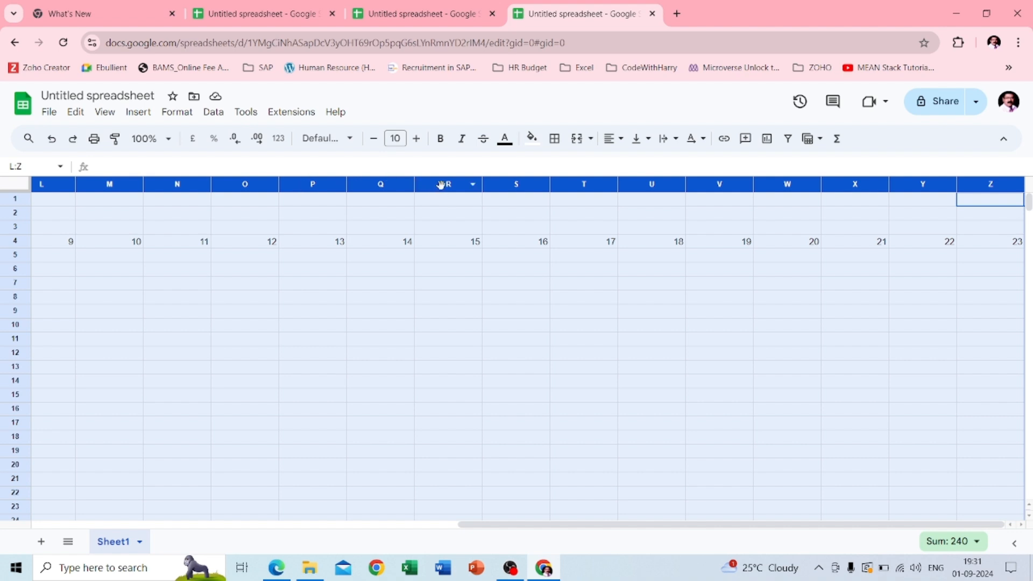
right_click(513, 183)
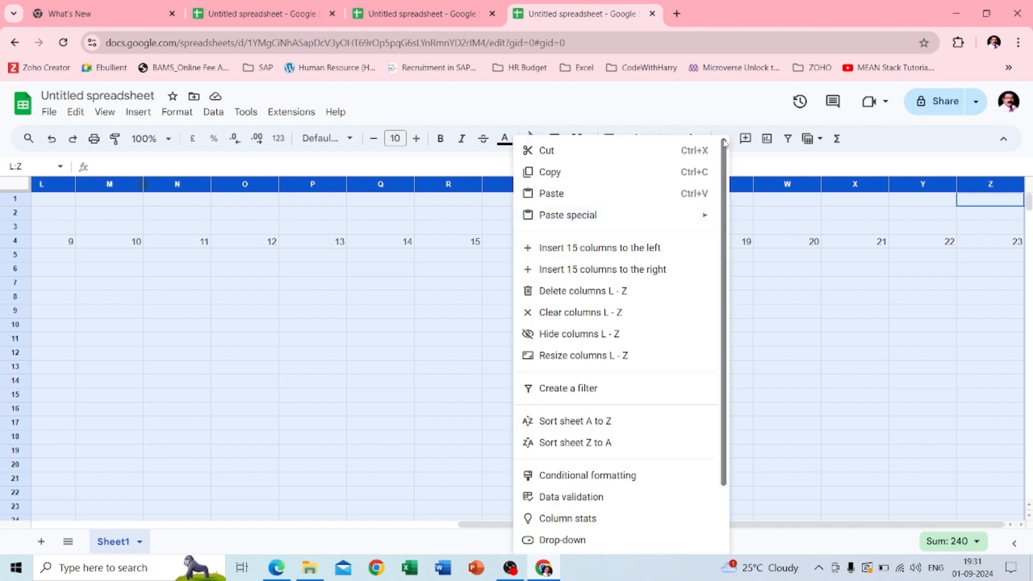
click(616, 274)
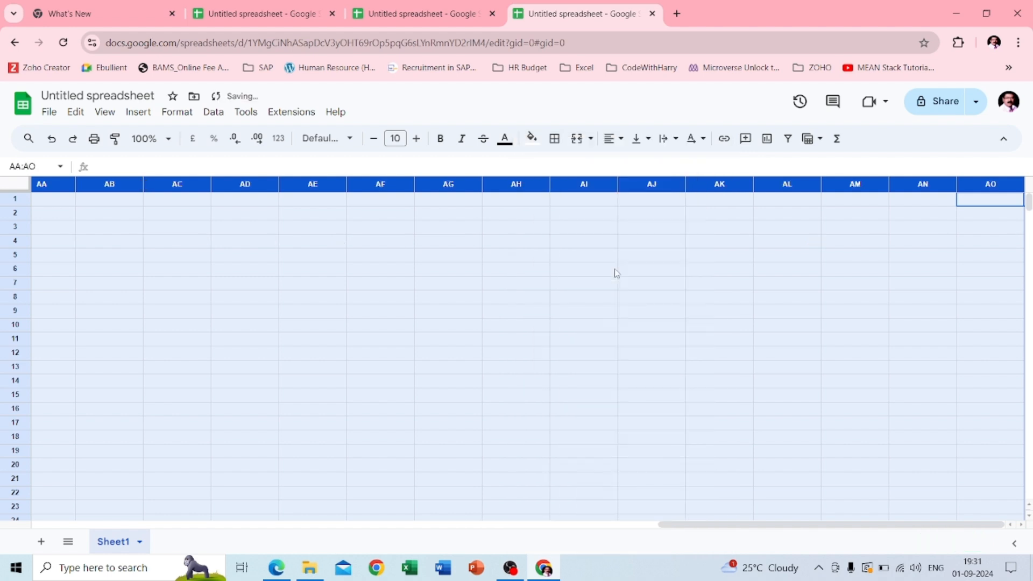
scroll(820, 269, left, 5)
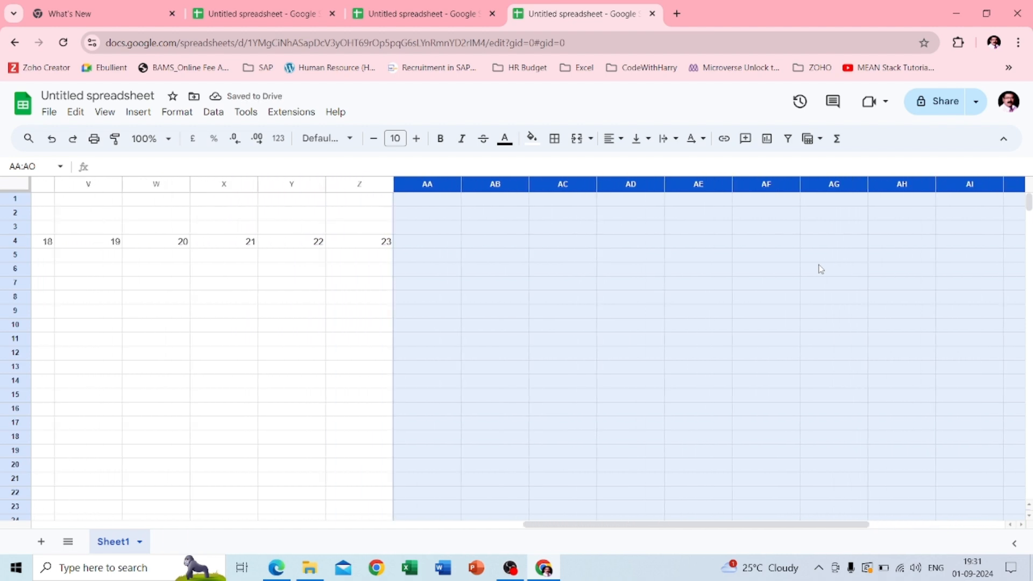
scroll(820, 269, left, 1)
click(818, 268)
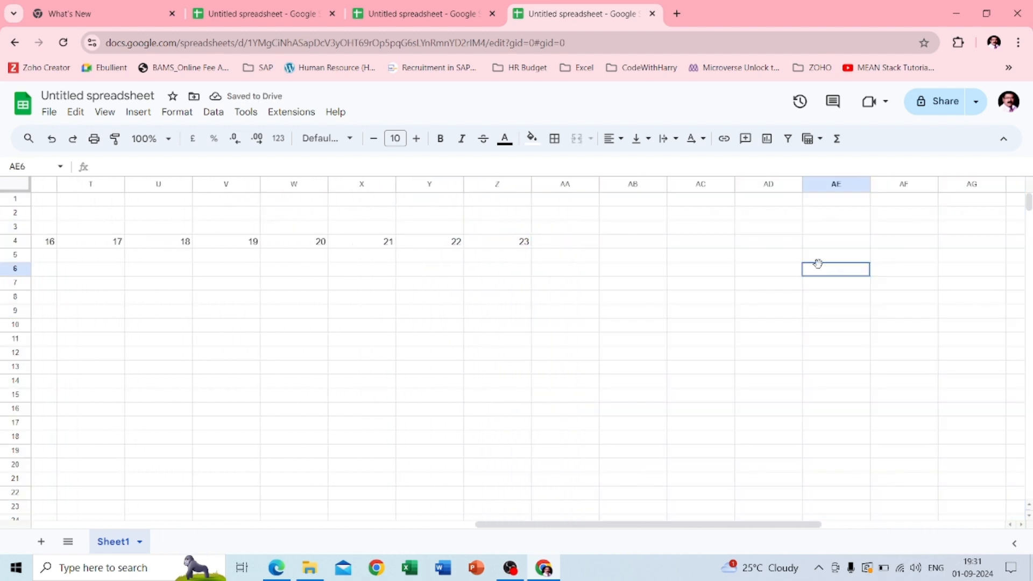
Extend the day-number series in row 4 from Z4 up to 31 in AH4
click(513, 246)
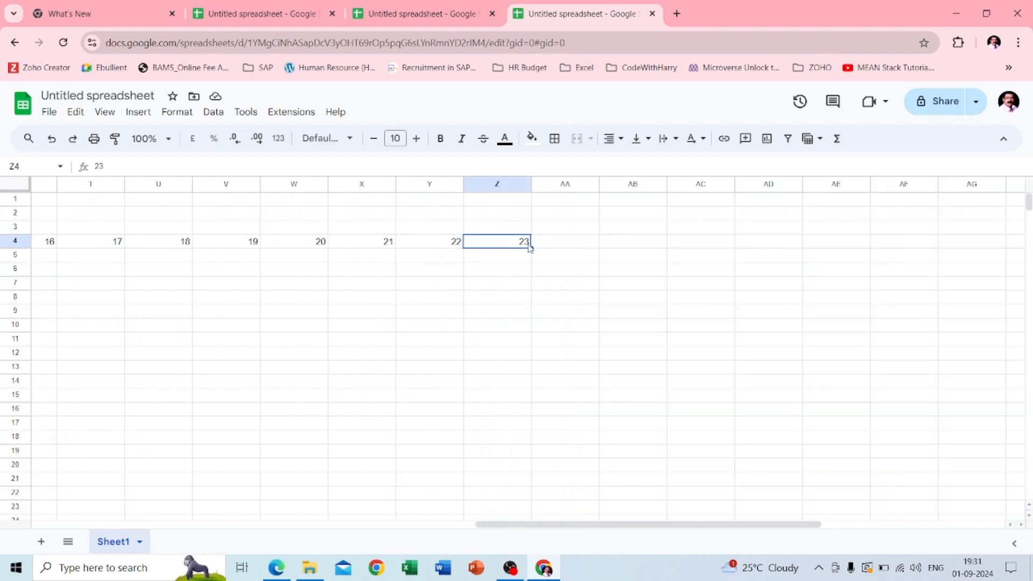
drag(531, 248, 963, 238)
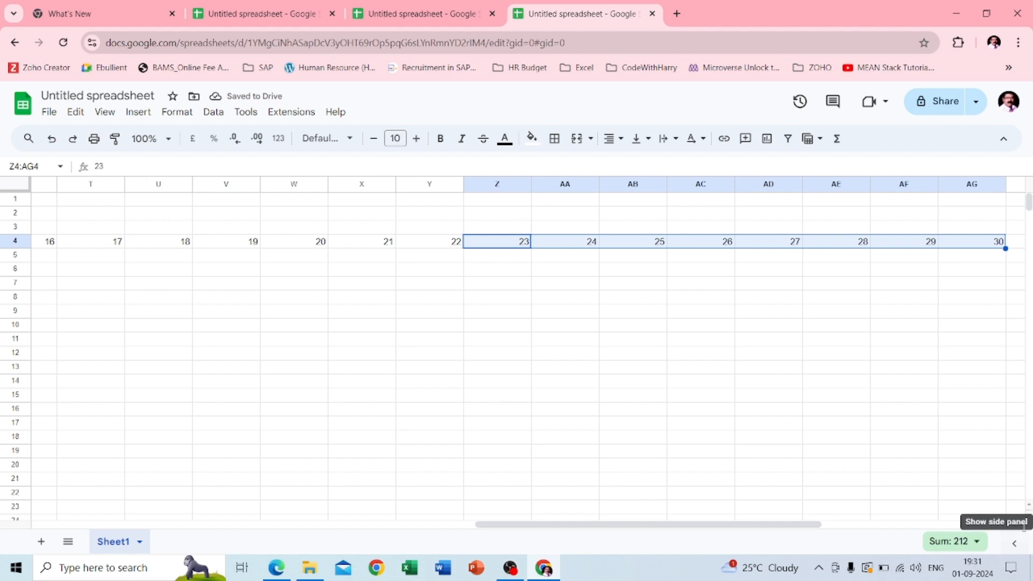
click(863, 380)
scroll(862, 380, right, 2)
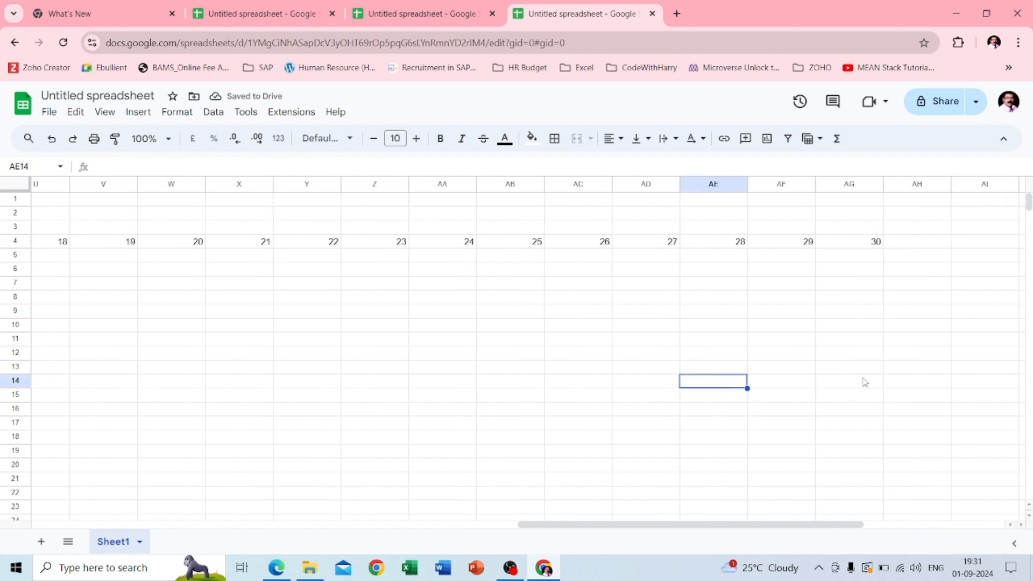
click(867, 242)
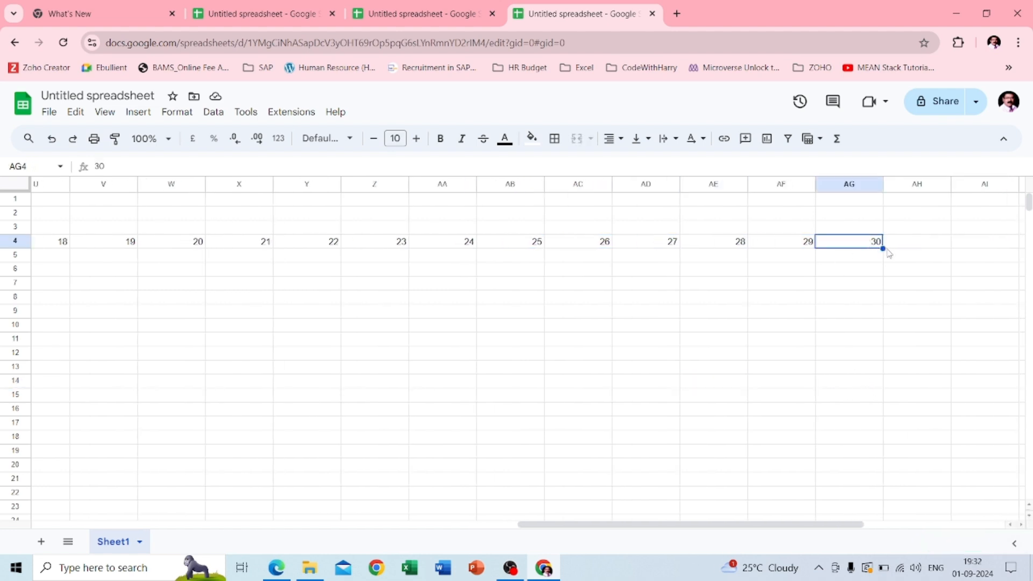
drag(883, 249, 946, 243)
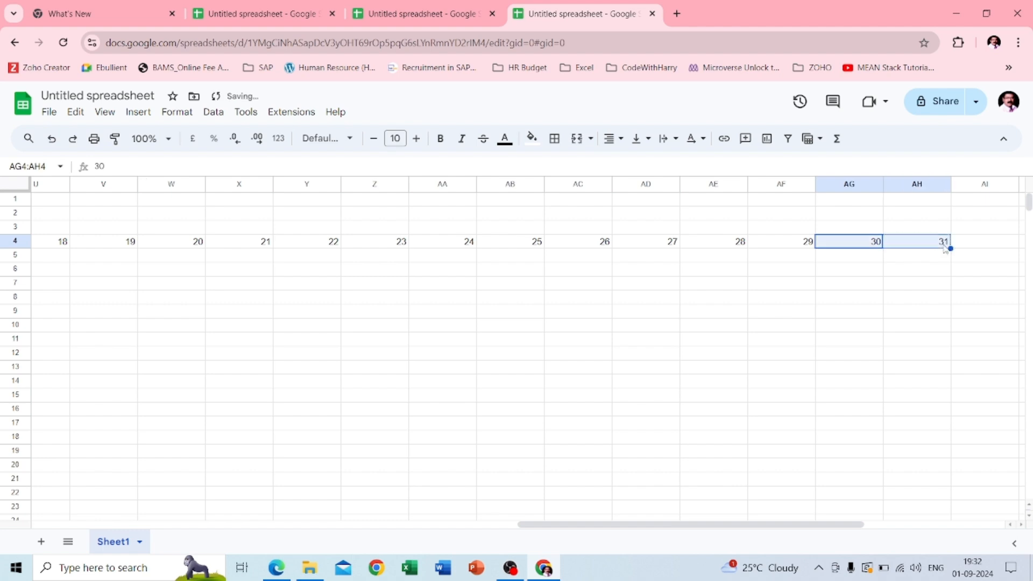
click(931, 299)
scroll(931, 300, left, 4)
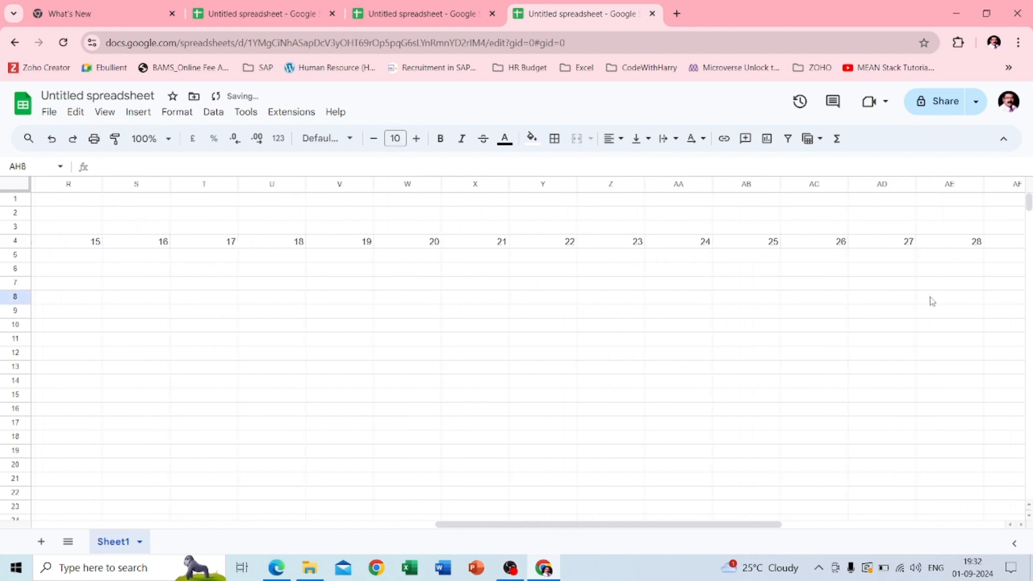
scroll(931, 300, right, 4)
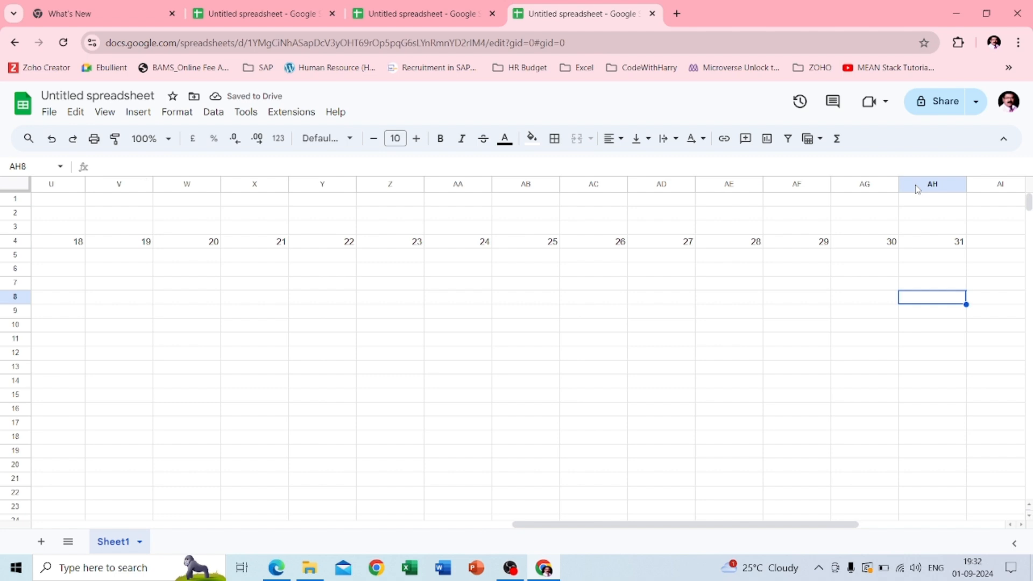
Narrow all the day columns D through AH together to roughly two-thirds of their width
drag(917, 188, 274, 33)
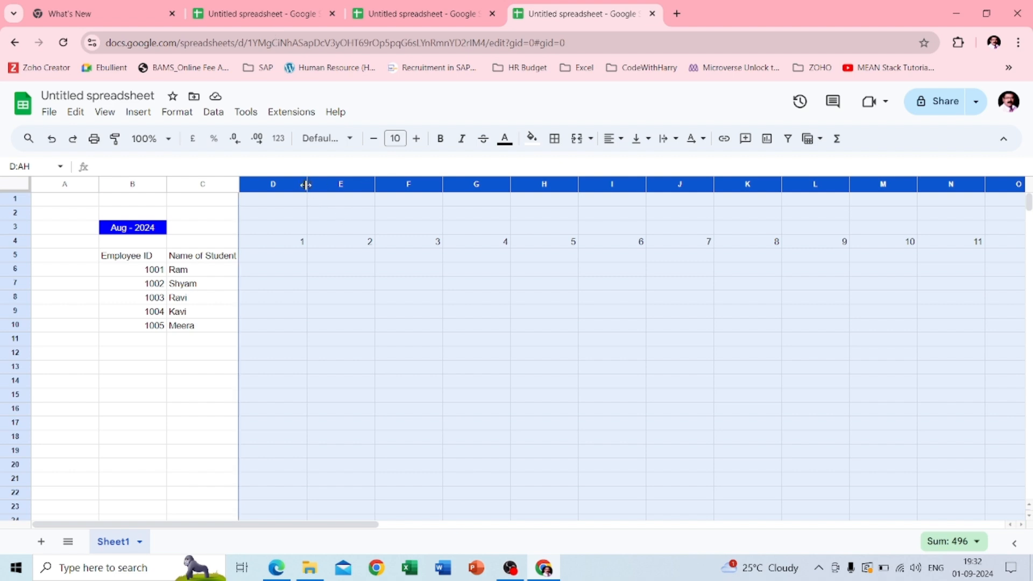
drag(306, 185, 279, 184)
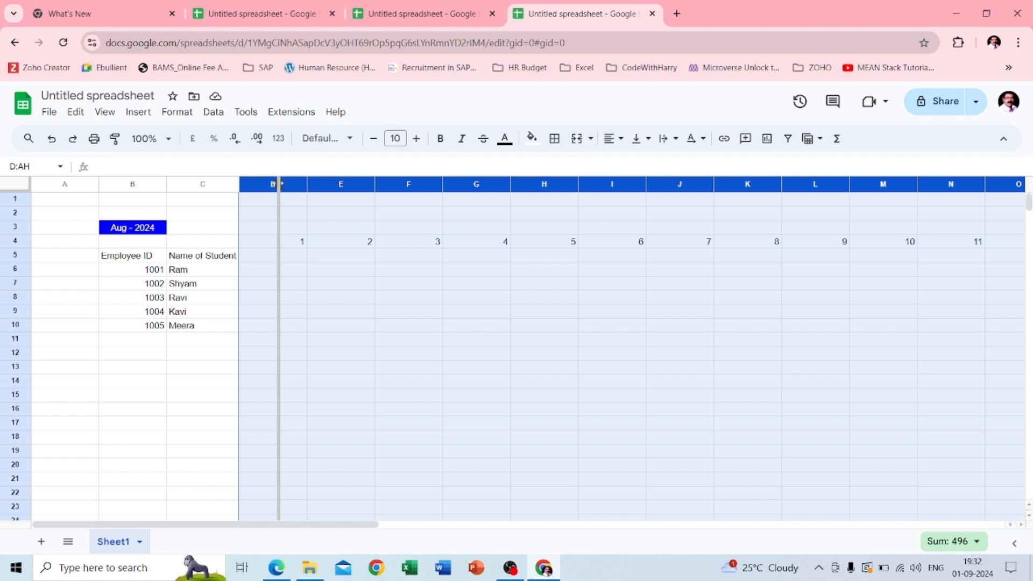
drag(280, 184, 281, 184)
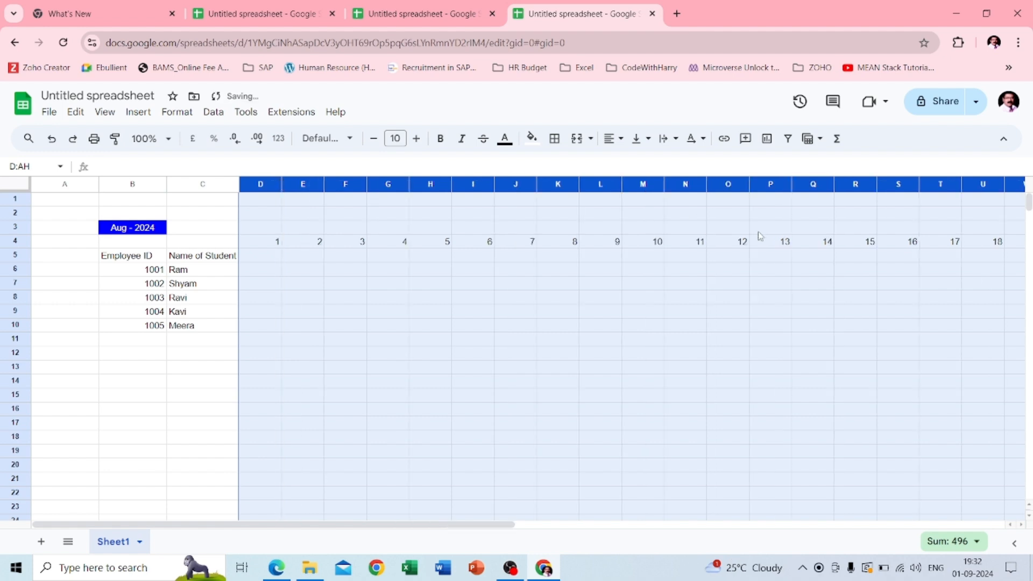
scroll(758, 233, right, 10)
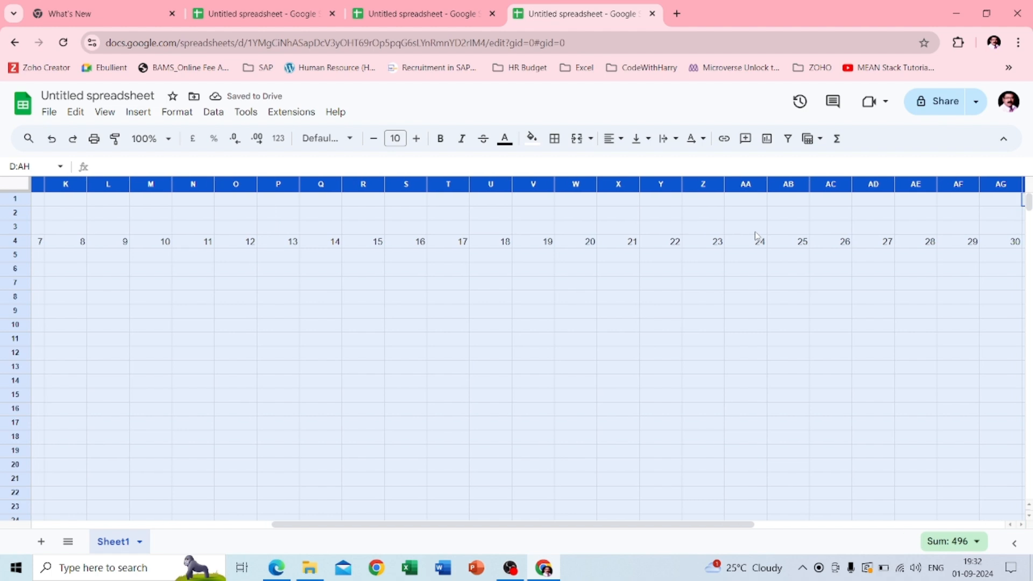
scroll(755, 235, right, 5)
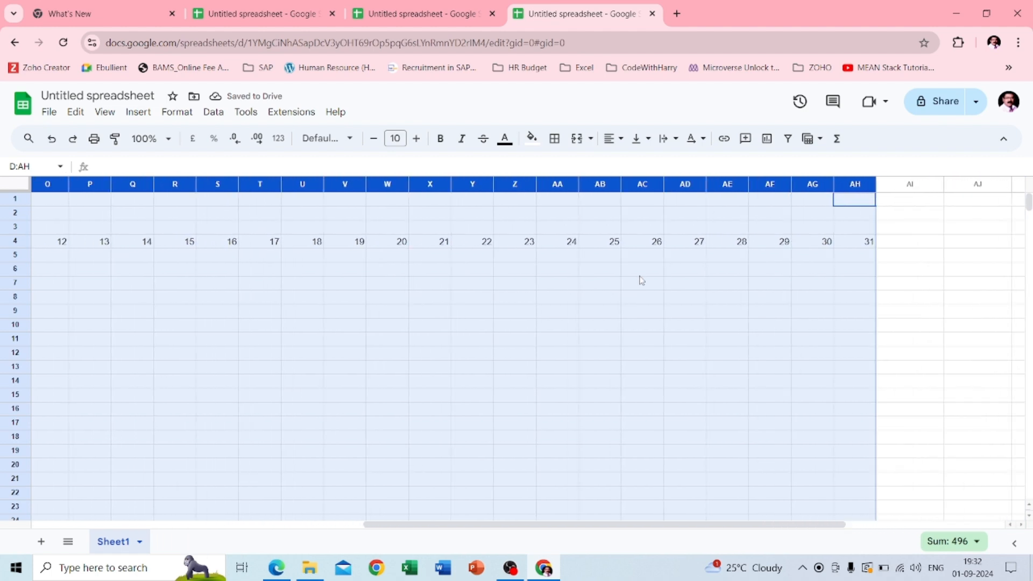
scroll(571, 309, left, 14)
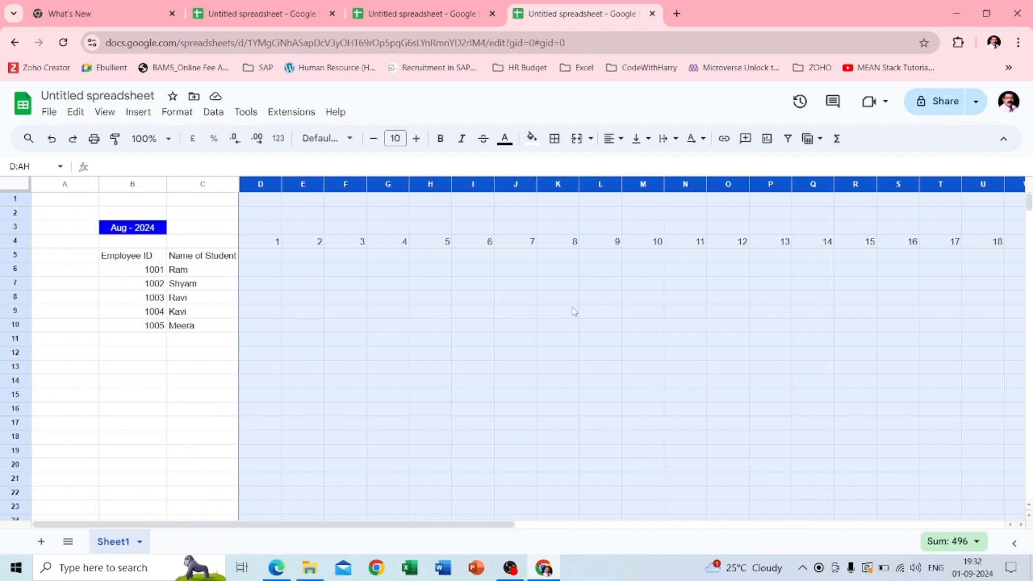
click(430, 316)
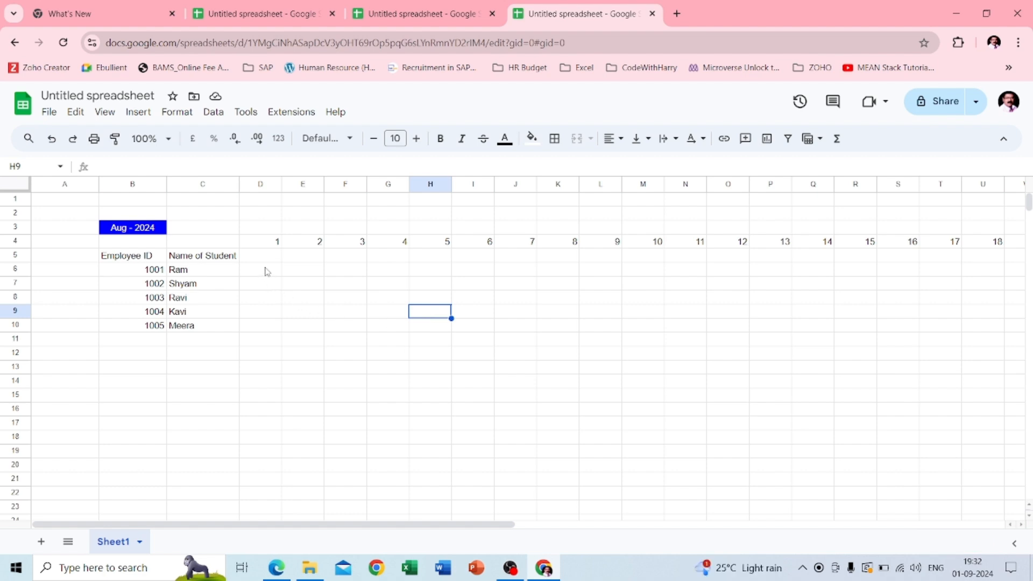
Add a drop-down data validation rule to the attendance cells D6:AH10
click(266, 271)
drag(269, 273, 1030, 268)
drag(1031, 269, 742, 330)
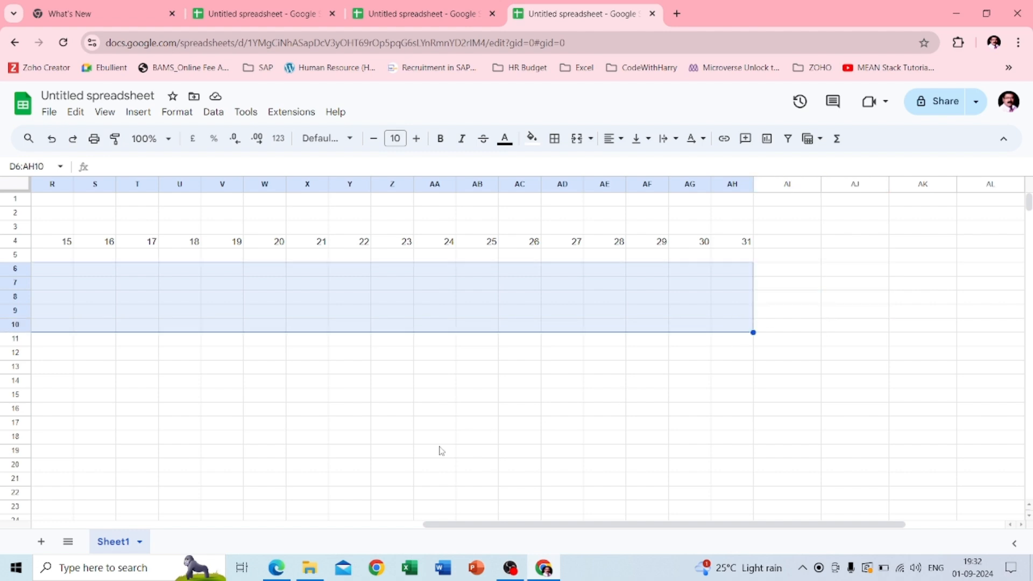
scroll(439, 451, left, 4)
scroll(439, 450, left, 10)
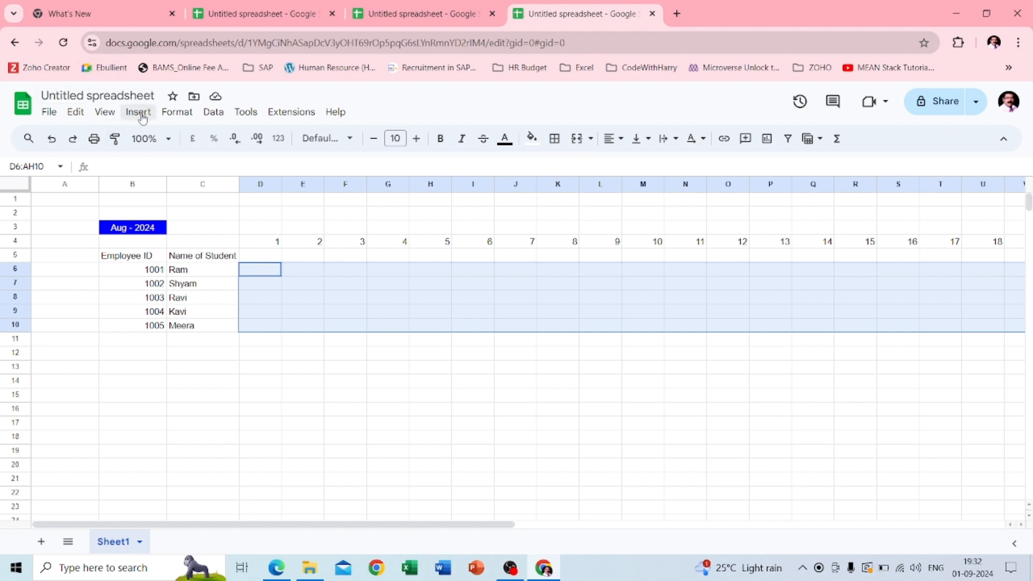
click(213, 112)
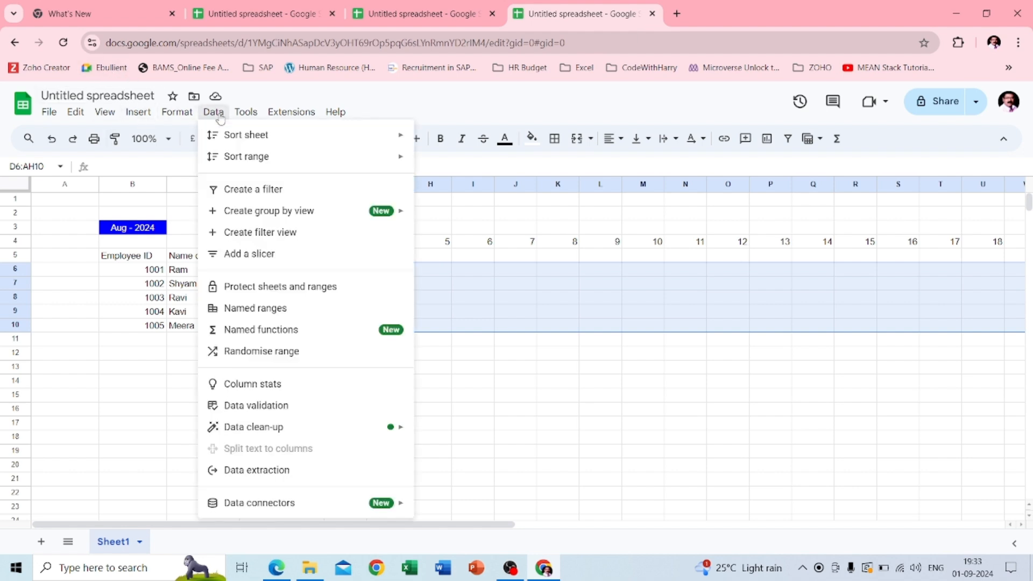
click(288, 406)
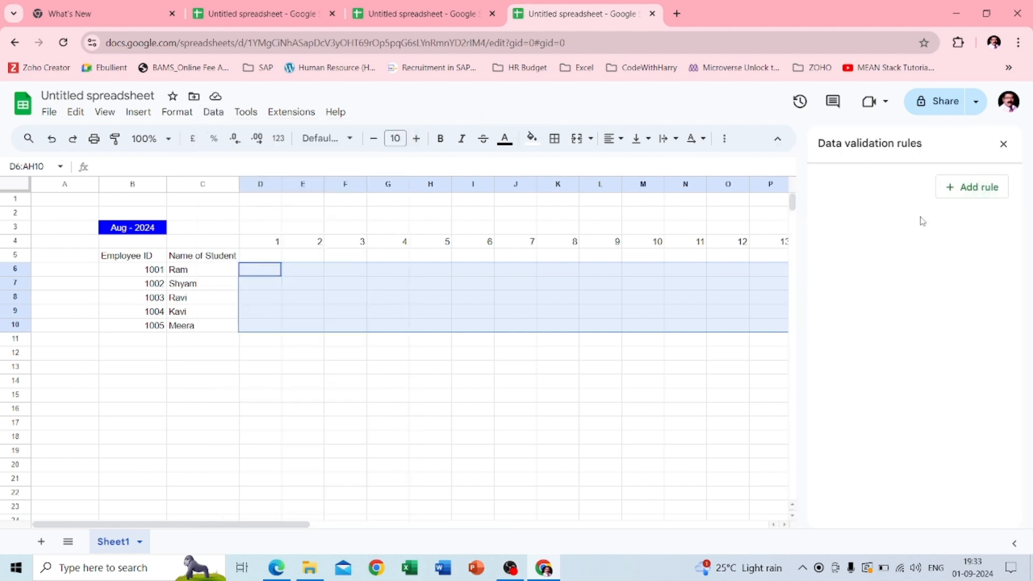
click(976, 193)
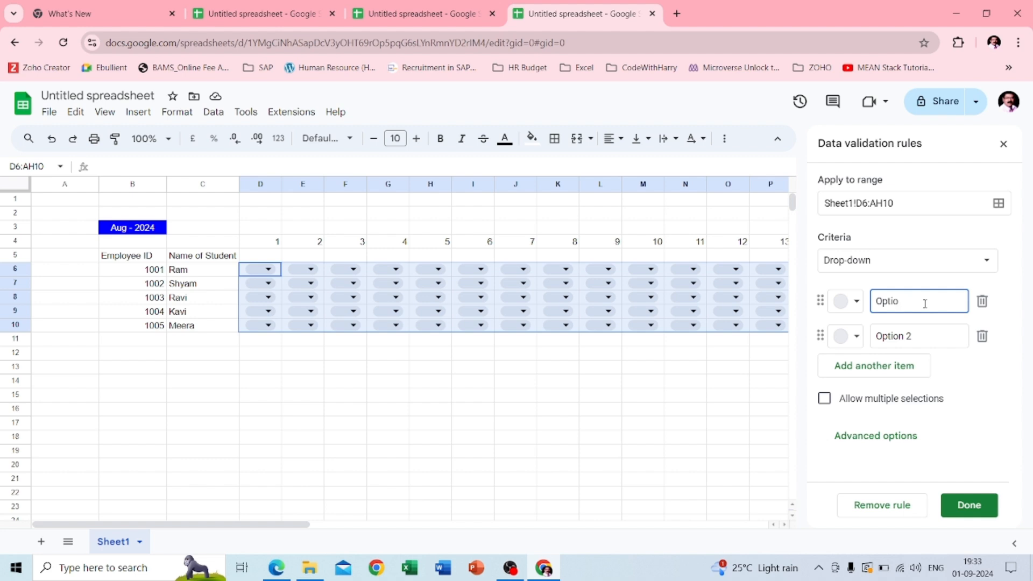
Name the first drop-down option PR and colour it dark green
key(BackSpace)
key(BackSpace)
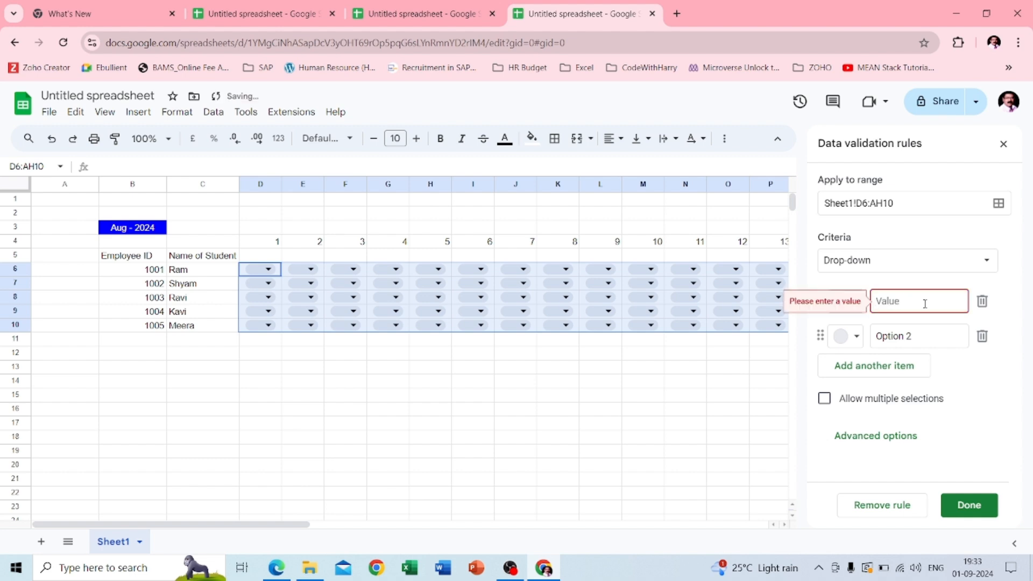
text(PR)
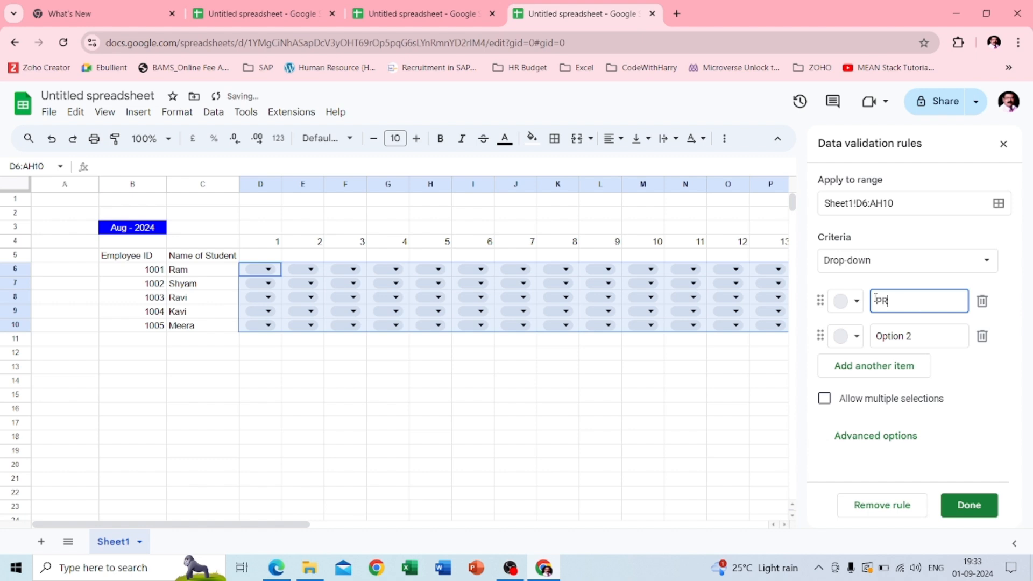
click(857, 301)
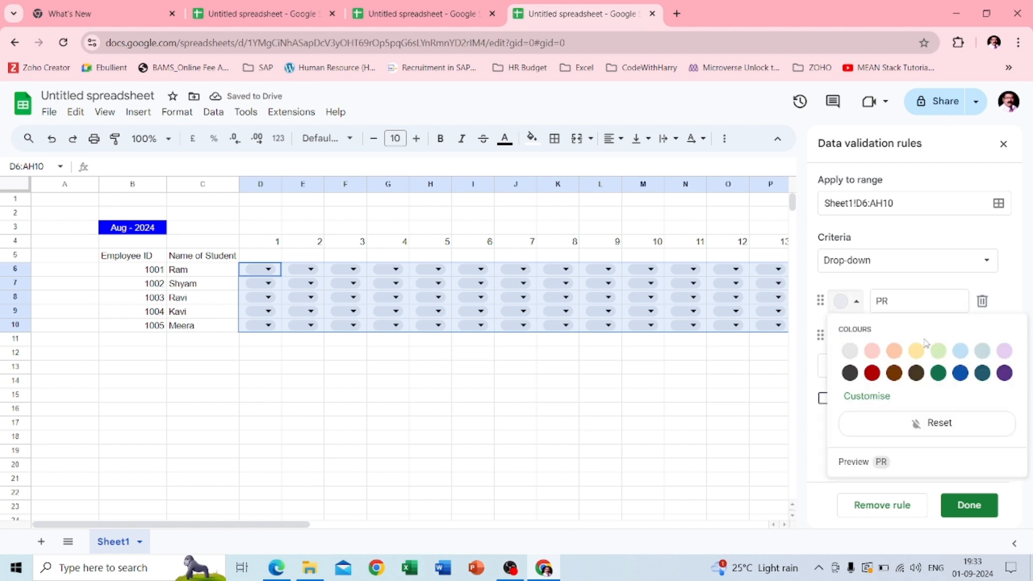
click(937, 373)
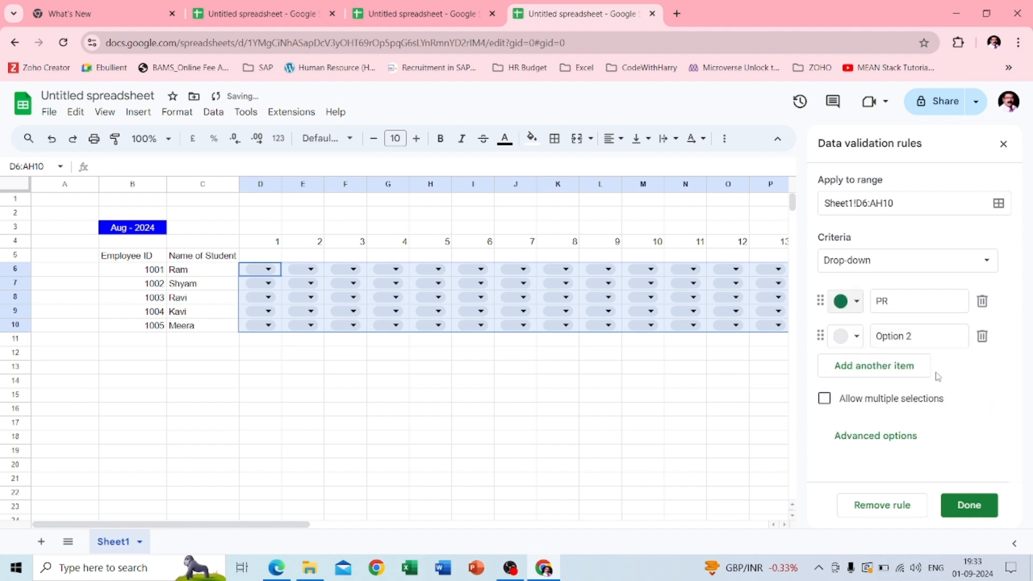
Replace the second drop-down option's text with AB and colour it dark red
click(923, 333)
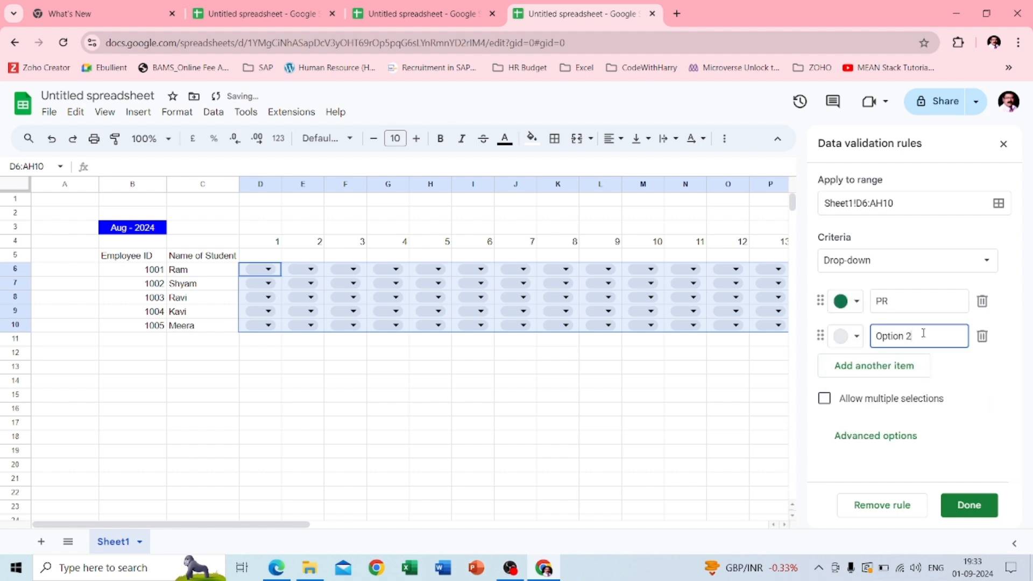
key(BackSpace)
key(BackSpace)
key(BackSpace)
key(BackSpace)
key(BackSpace)
key(BackSpace)
key(BackSpace)
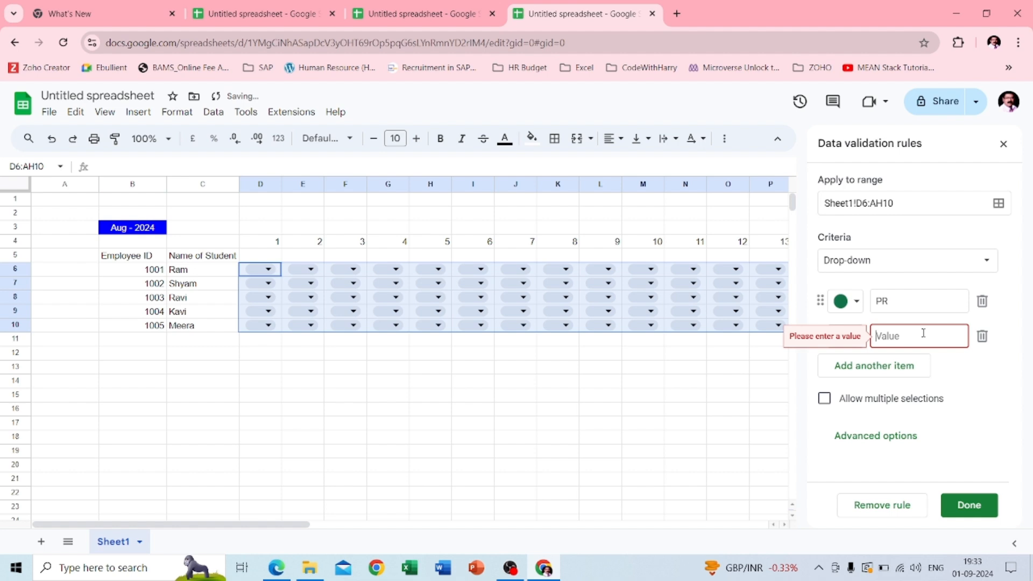
text(AB)
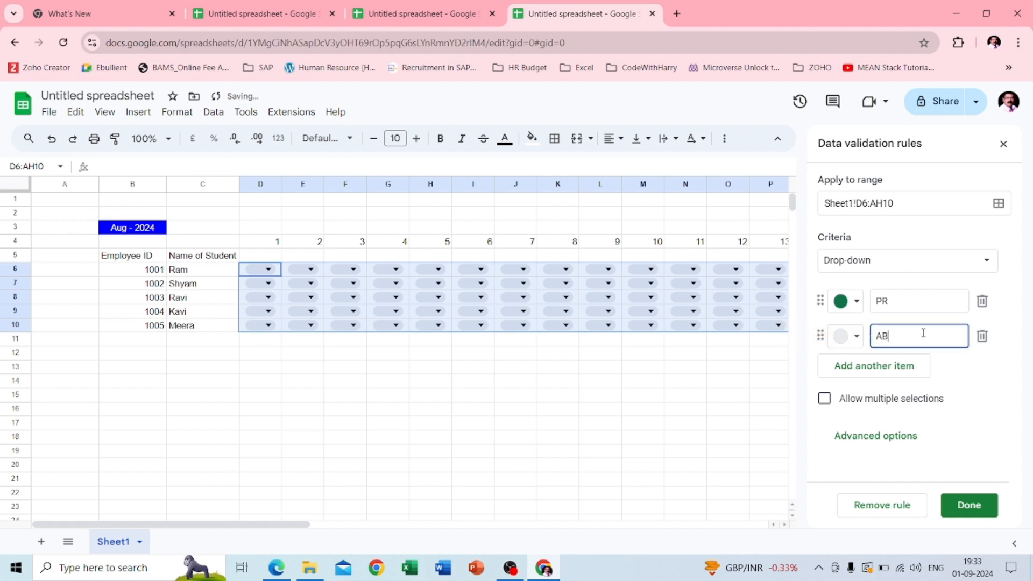
click(855, 336)
click(872, 408)
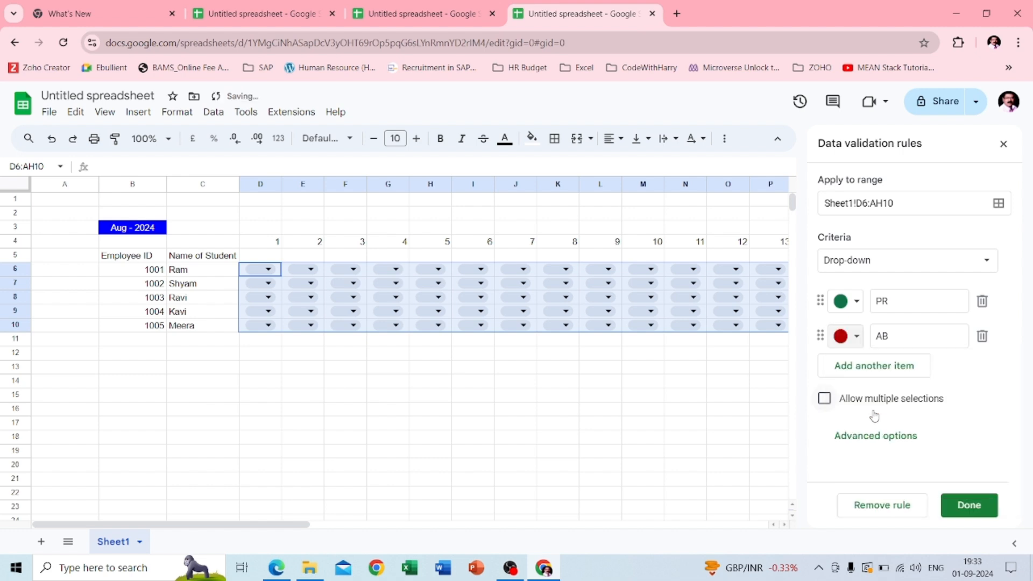
Add a third drop-down option HD and colour it light green
click(878, 370)
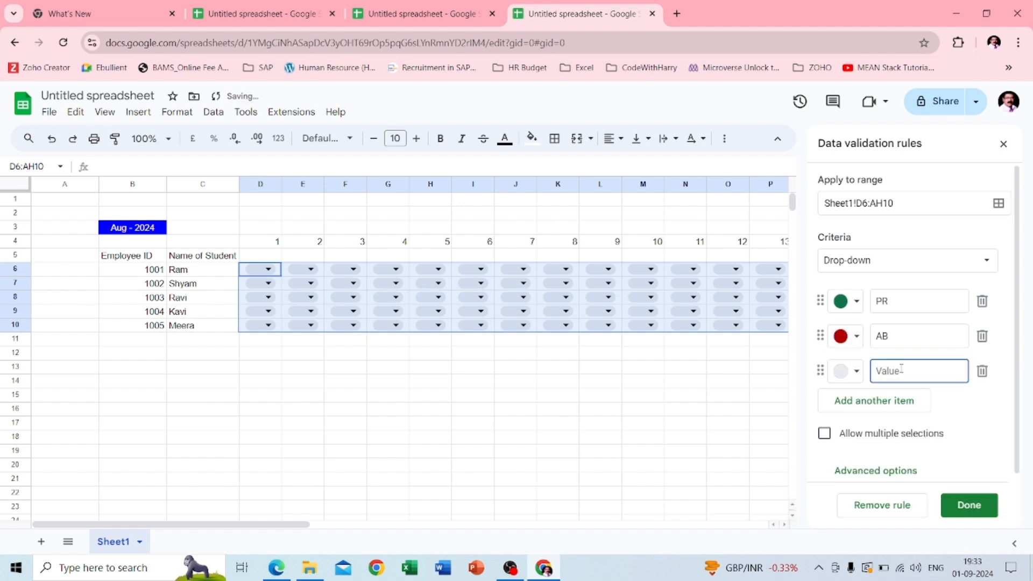
text(HD)
click(856, 371)
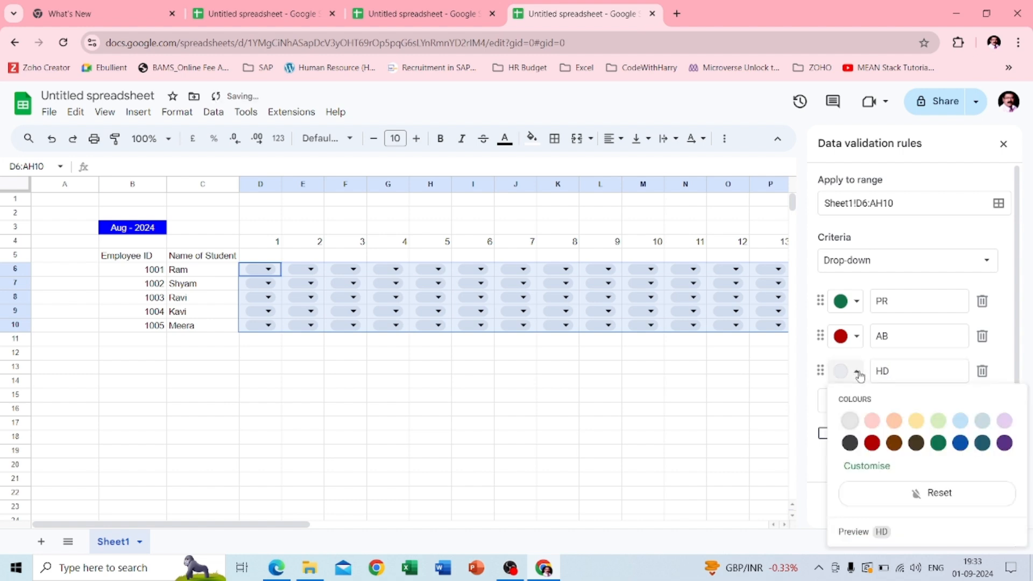
click(961, 421)
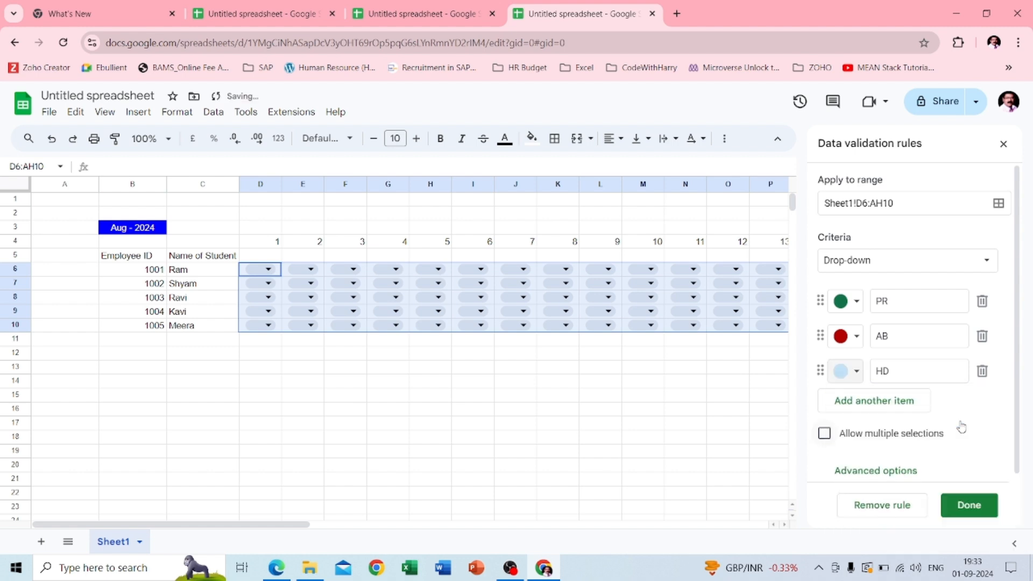
click(856, 374)
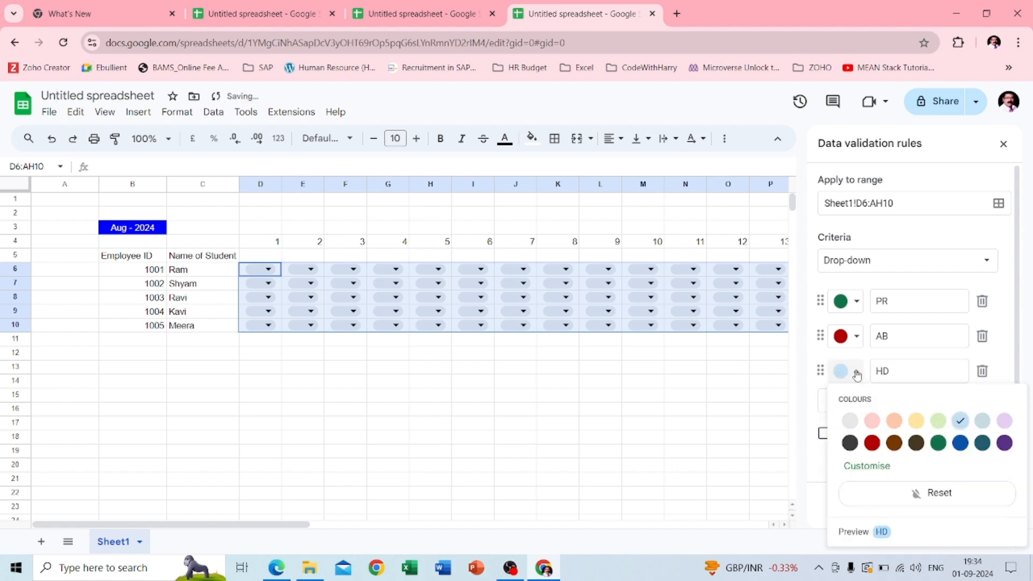
click(941, 423)
Add a fourth drop-down option PL and colour it light red
click(890, 402)
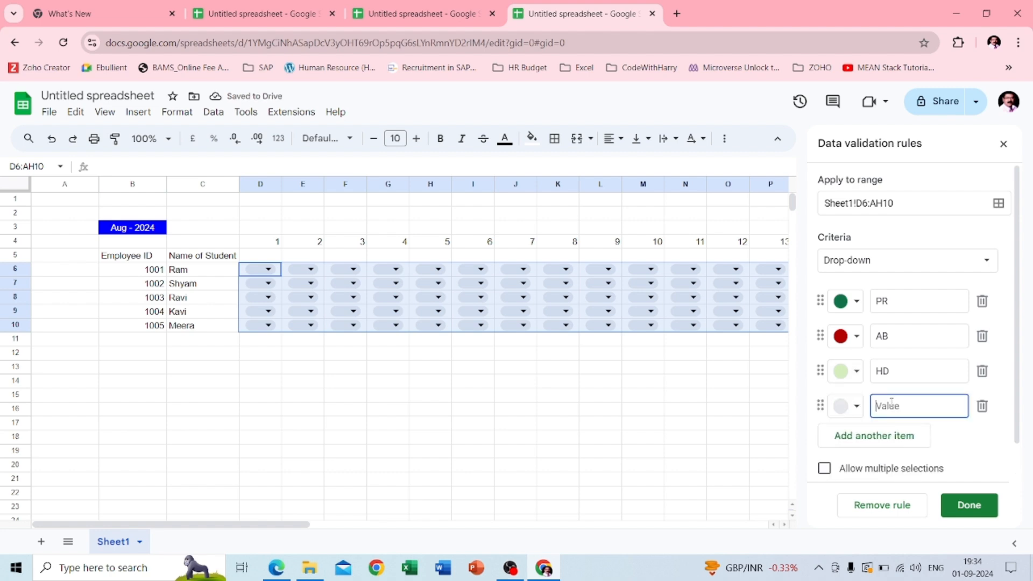
text(PL)
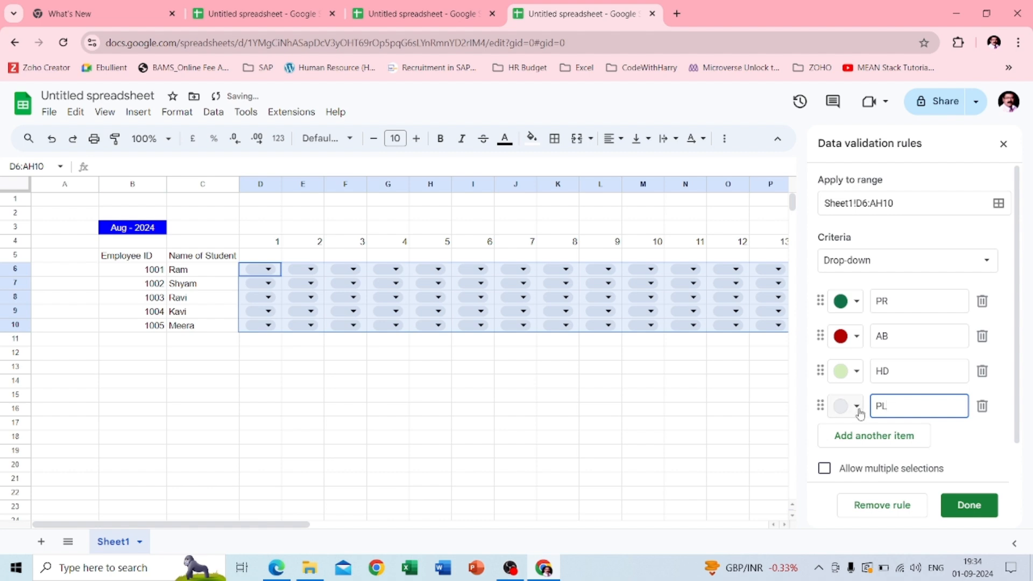
click(856, 407)
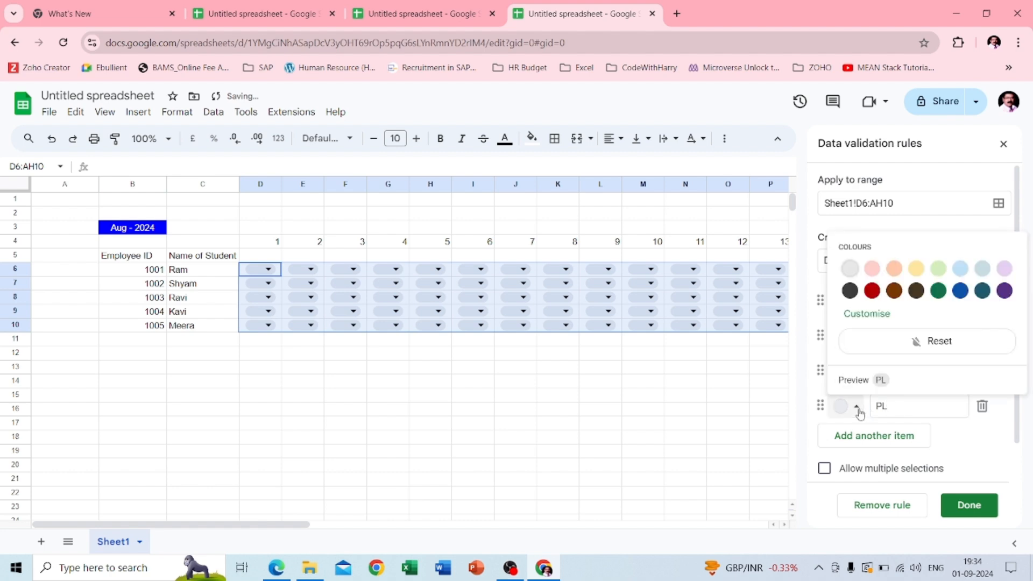
click(872, 268)
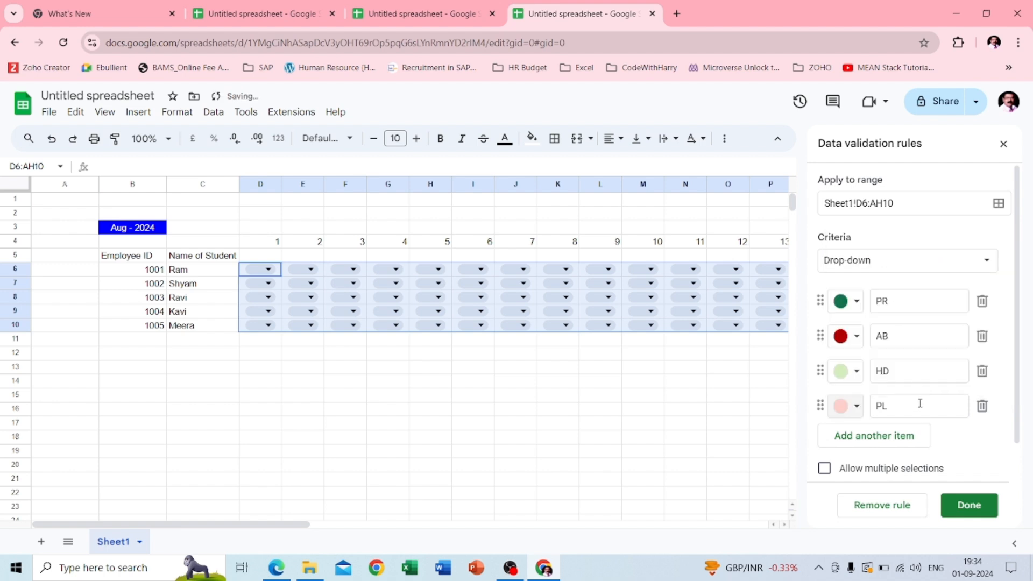
Add a fifth drop-down option CL and colour it light orange
click(900, 434)
text(CL)
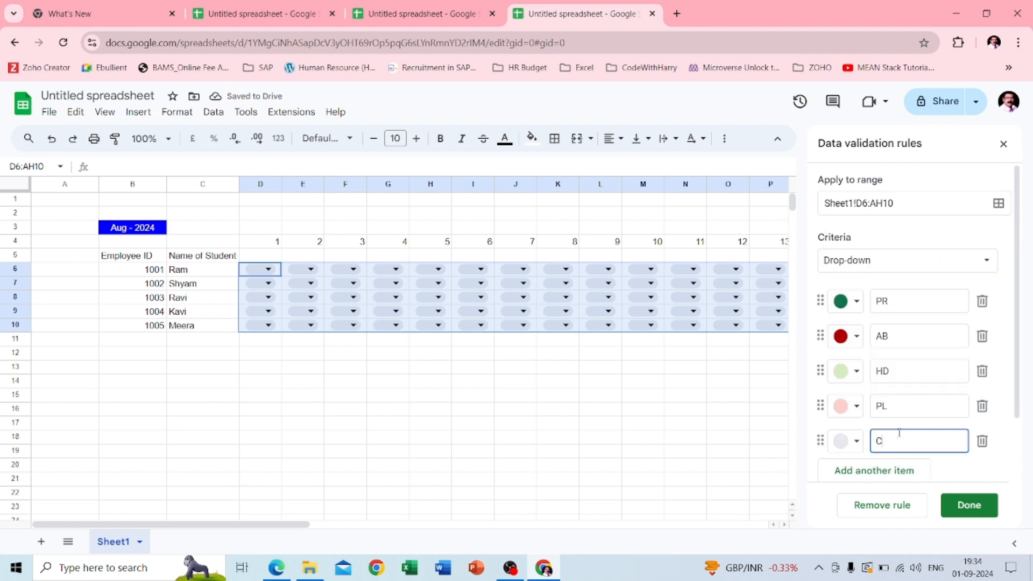
click(858, 442)
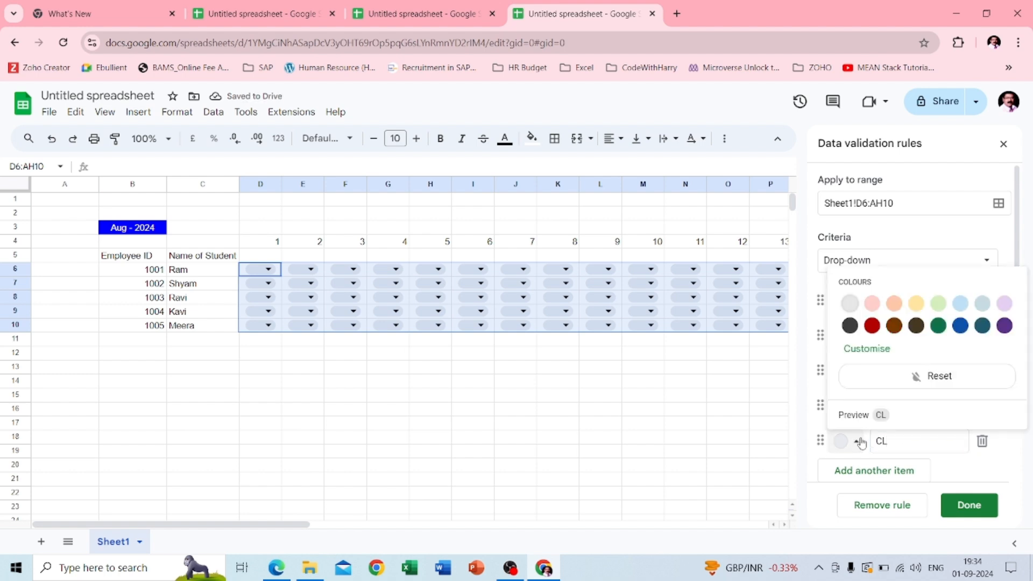
click(894, 304)
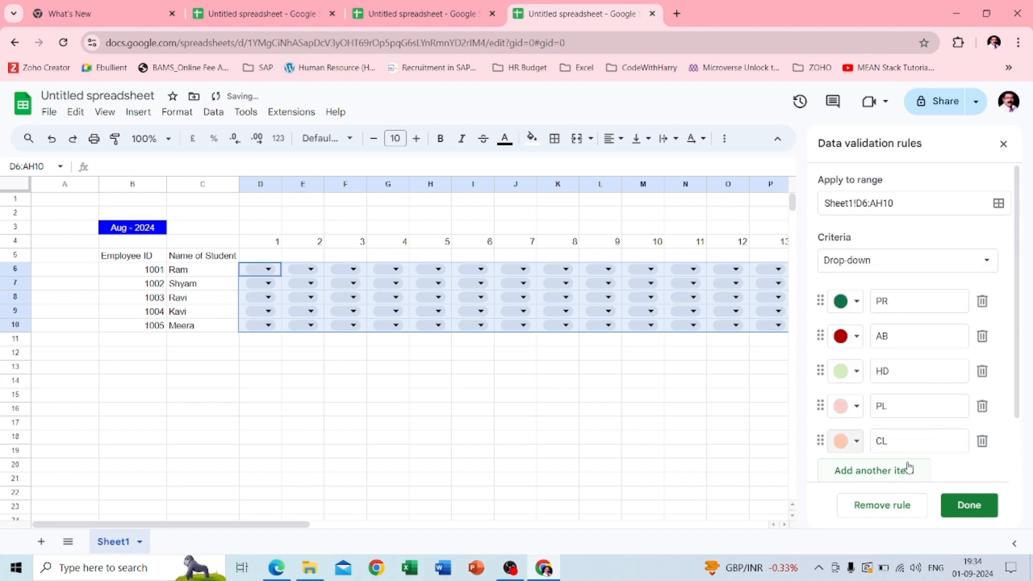
Add a sixth drop-down option SL and colour it light yellow
click(888, 472)
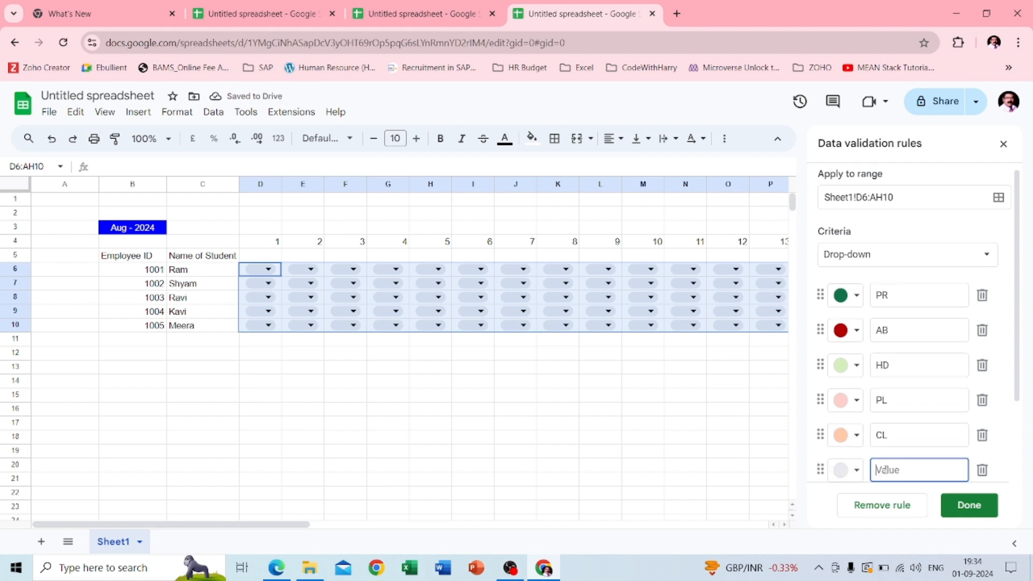
text(SL)
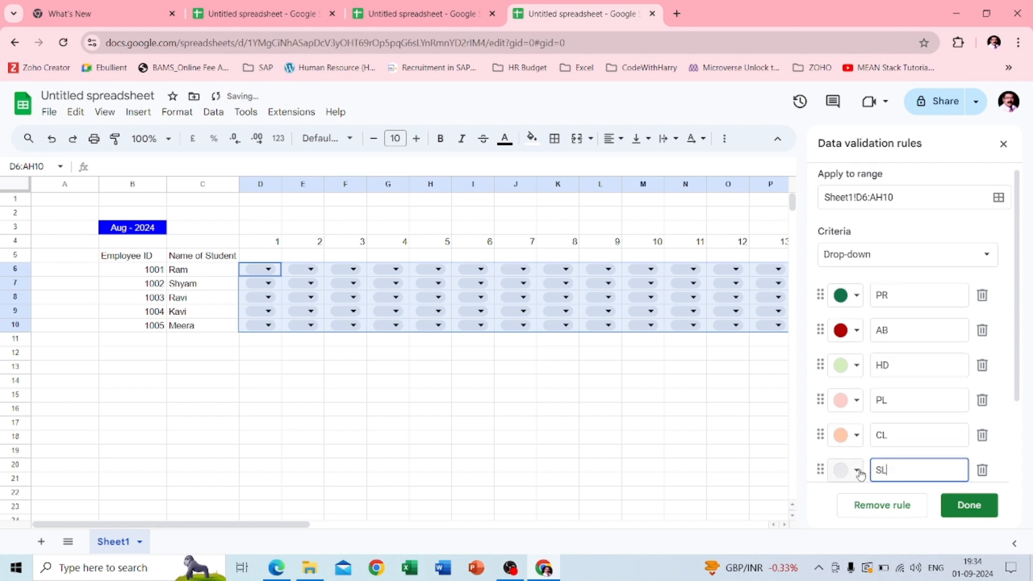
click(856, 470)
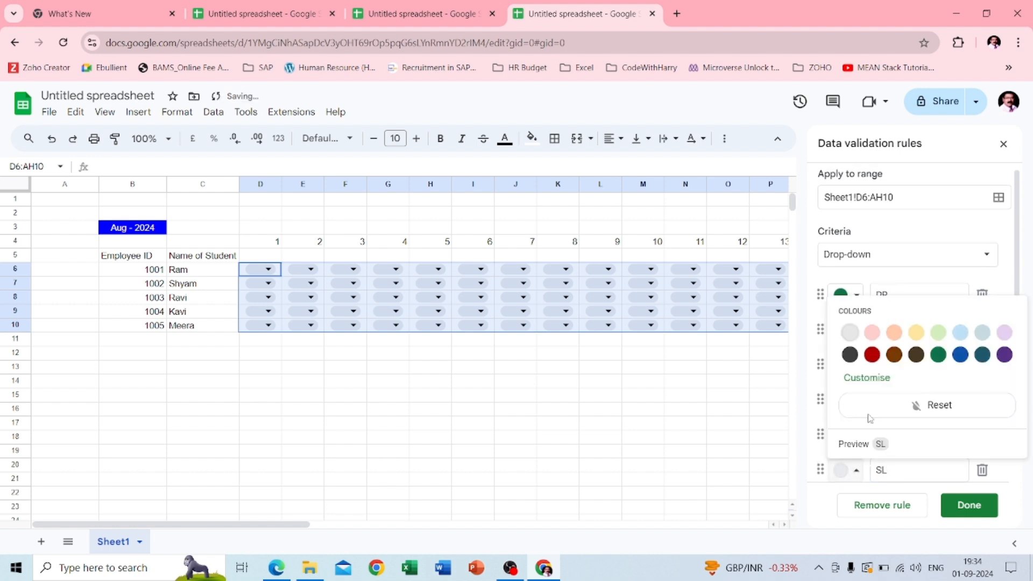
click(915, 332)
scroll(926, 389, down, 2)
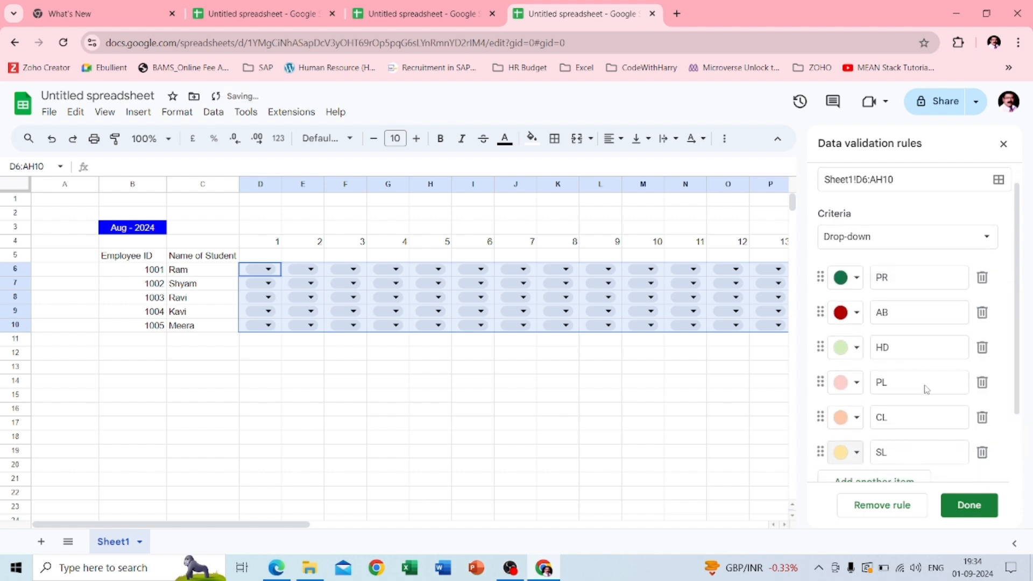
Add a seventh drop-down option WO and colour it light grey
click(880, 396)
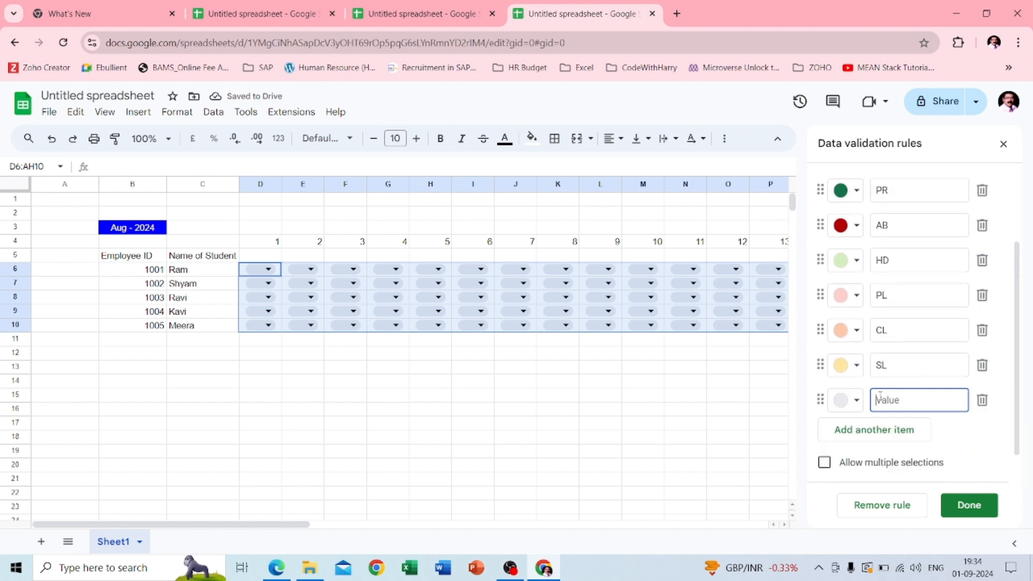
scroll(881, 397, down, 1)
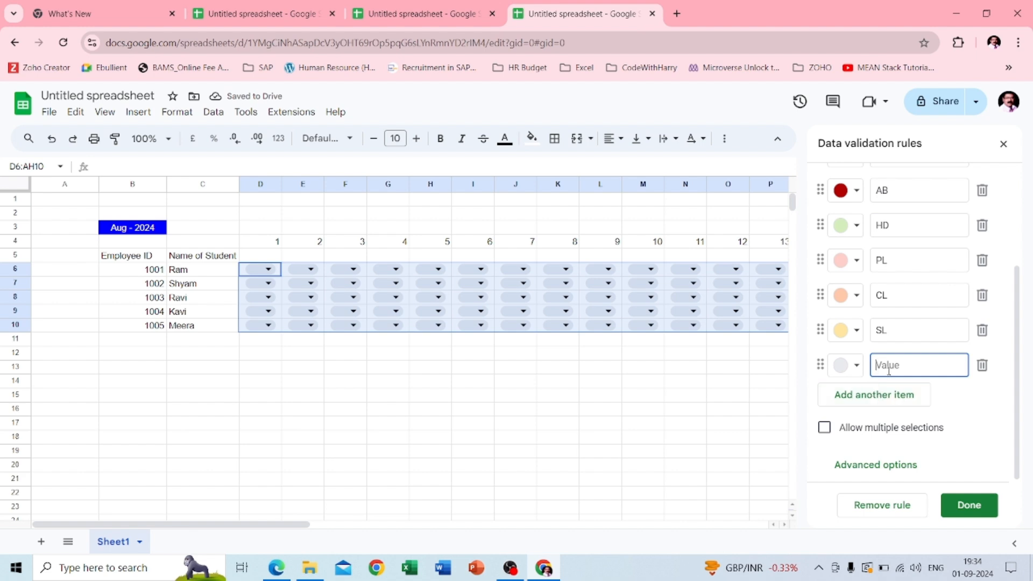
text(WO)
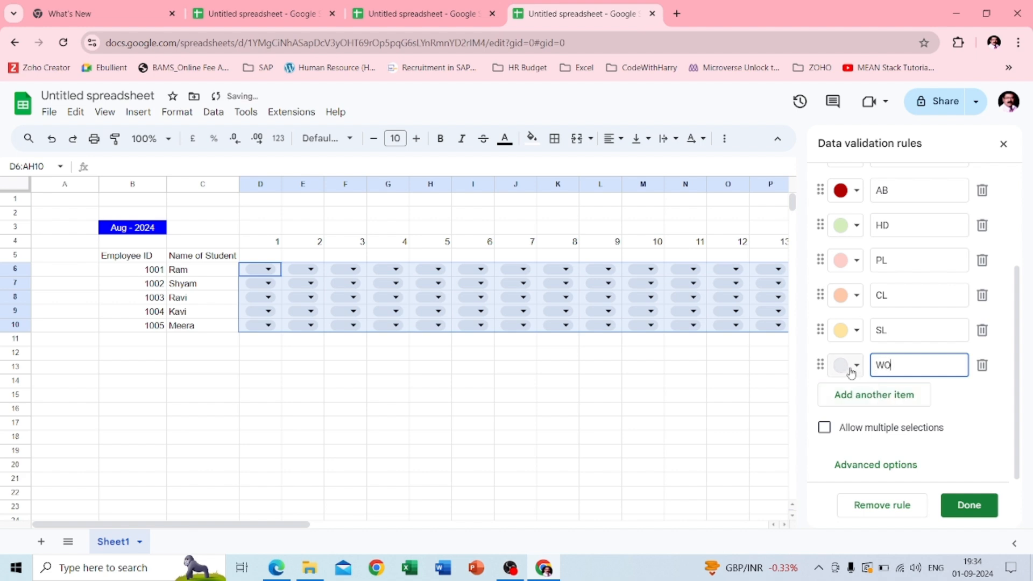
click(856, 366)
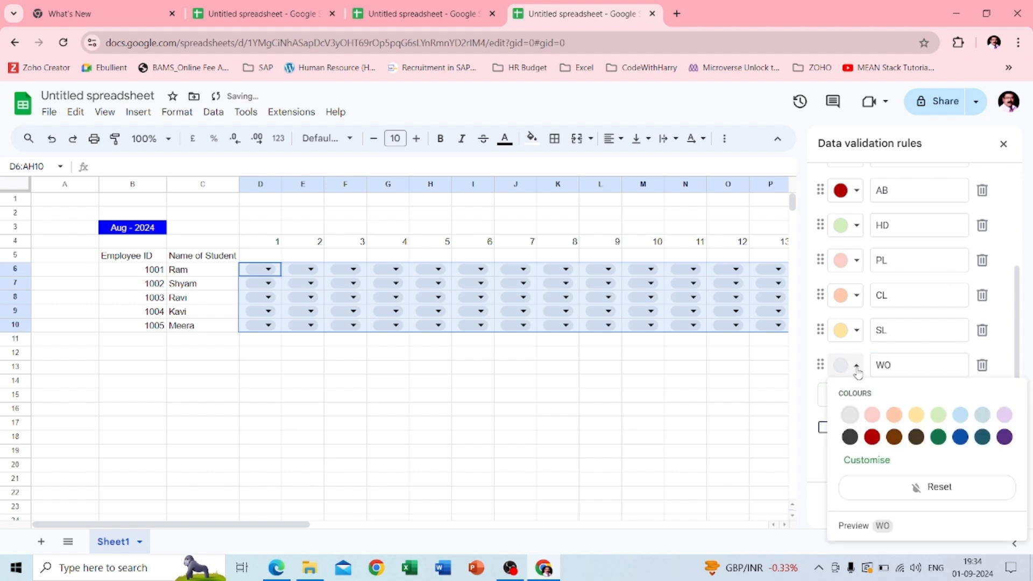
click(848, 419)
Add an eighth drop-down option HL and colour it dark purple
click(908, 395)
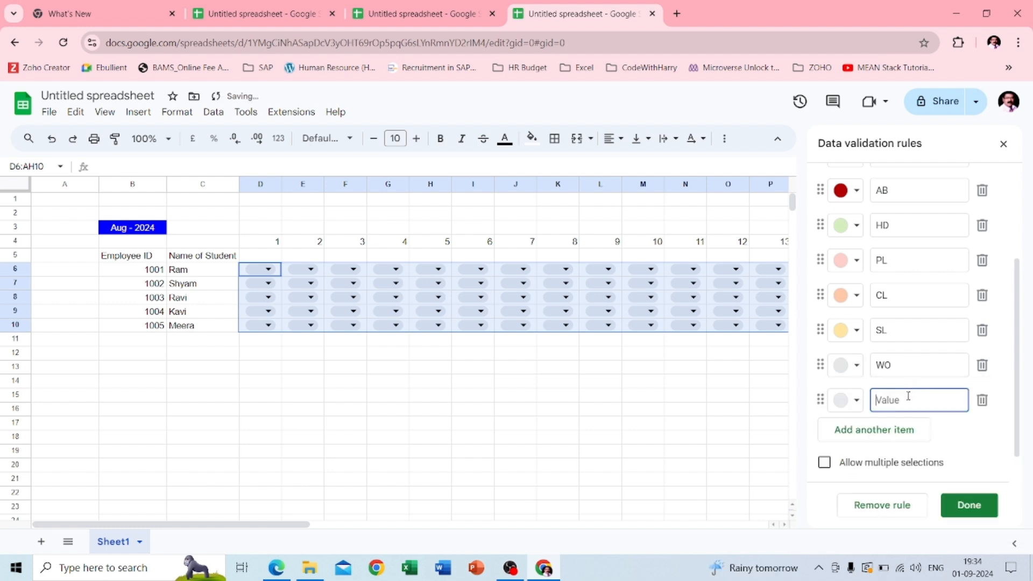
text(HL)
click(855, 401)
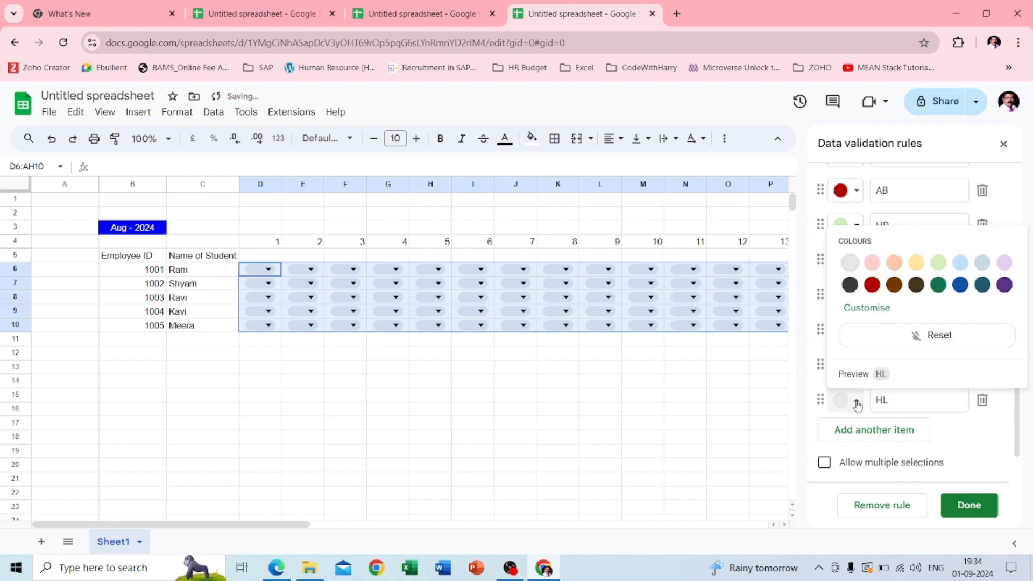
click(1004, 285)
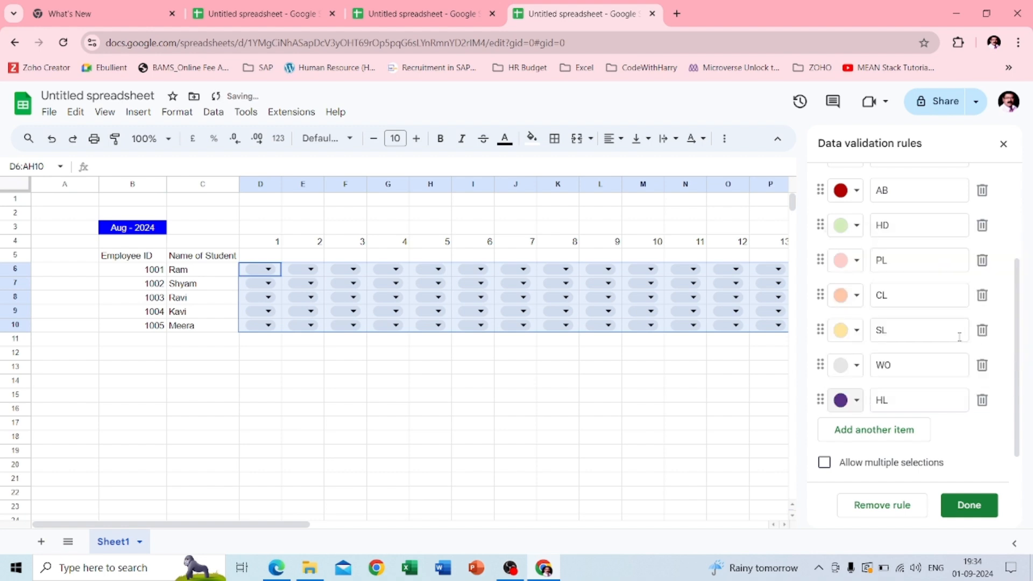
Review the eight options, save the drop-down rule for D6:AH10 and close the data validation rules
scroll(959, 337, up, 2)
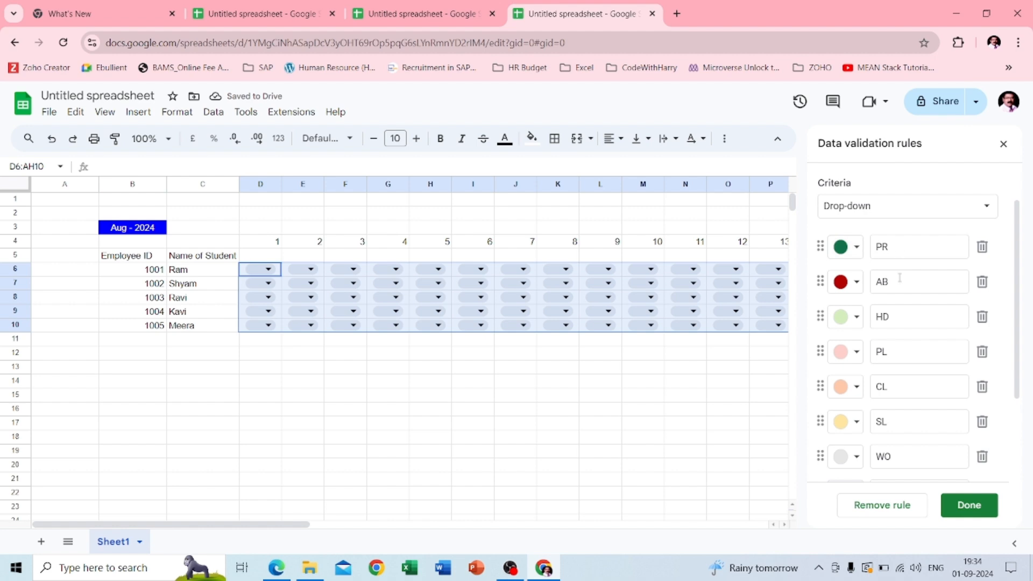
scroll(907, 312, down, 1)
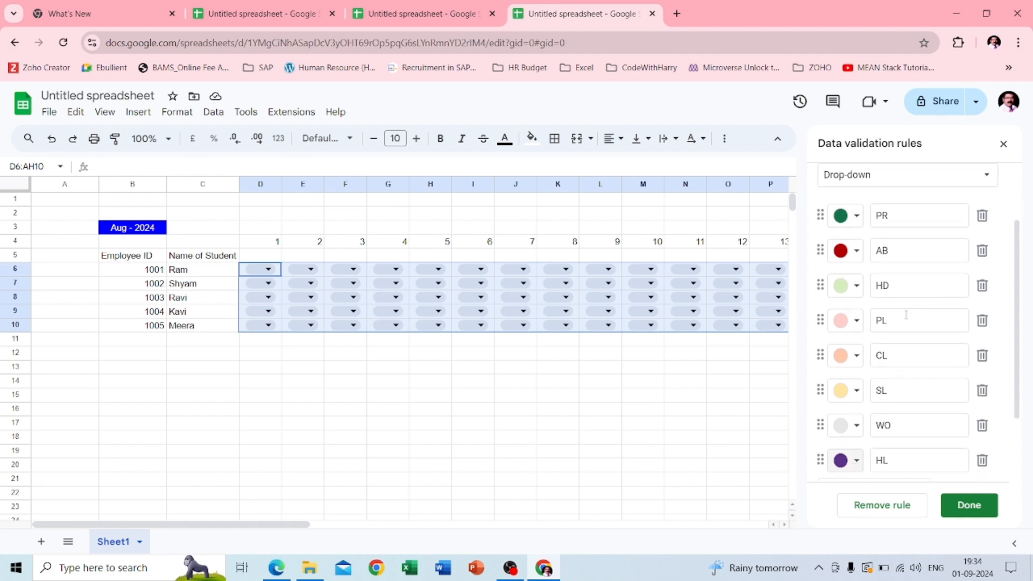
scroll(919, 317, down, 2)
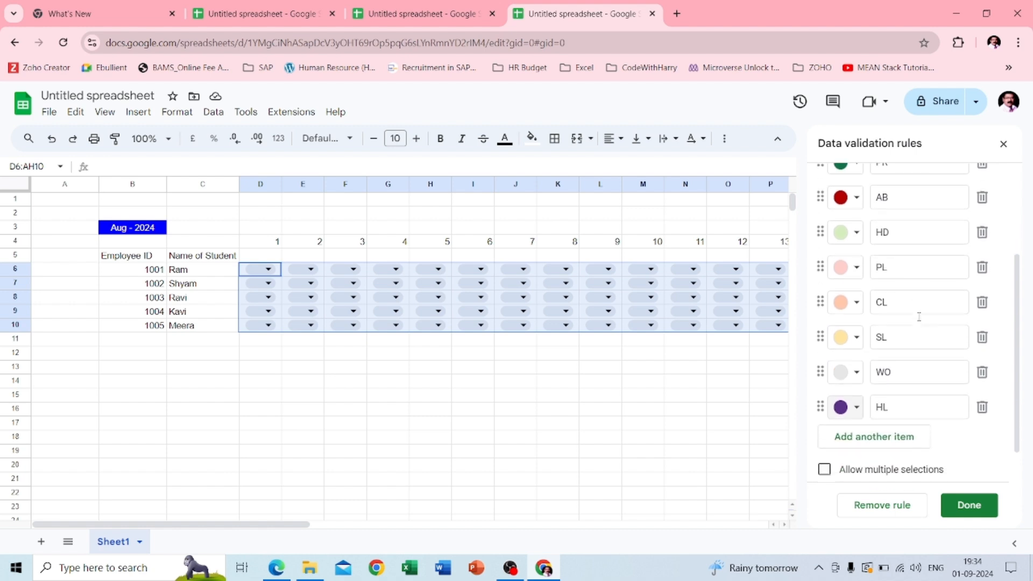
scroll(896, 288, down, 1)
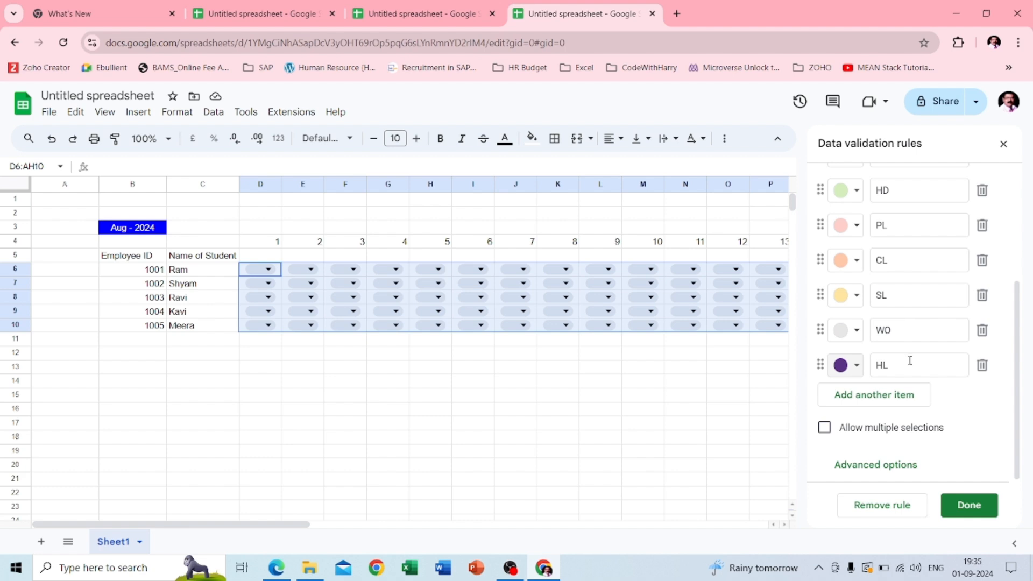
click(976, 507)
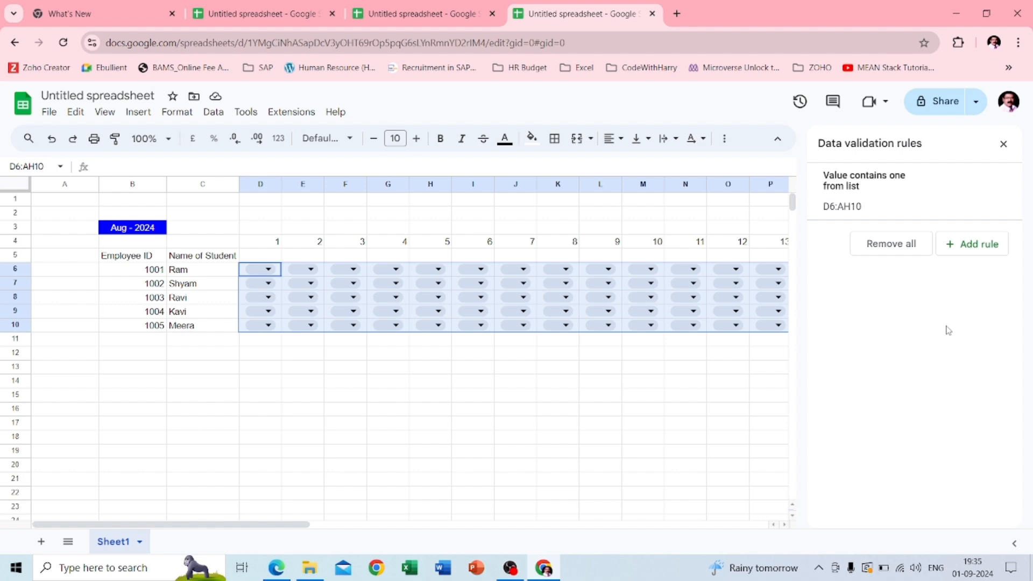
click(1003, 145)
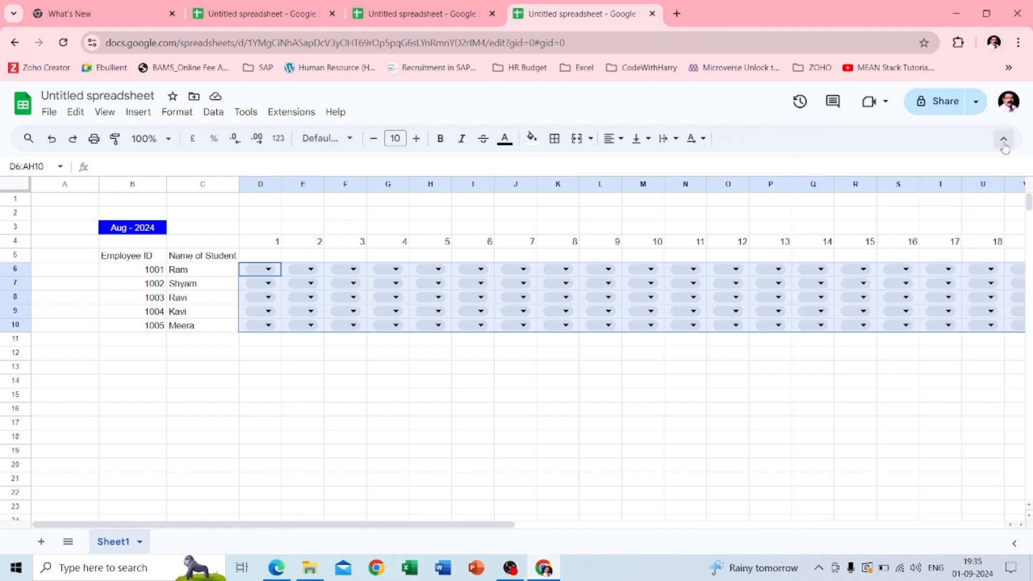
click(458, 436)
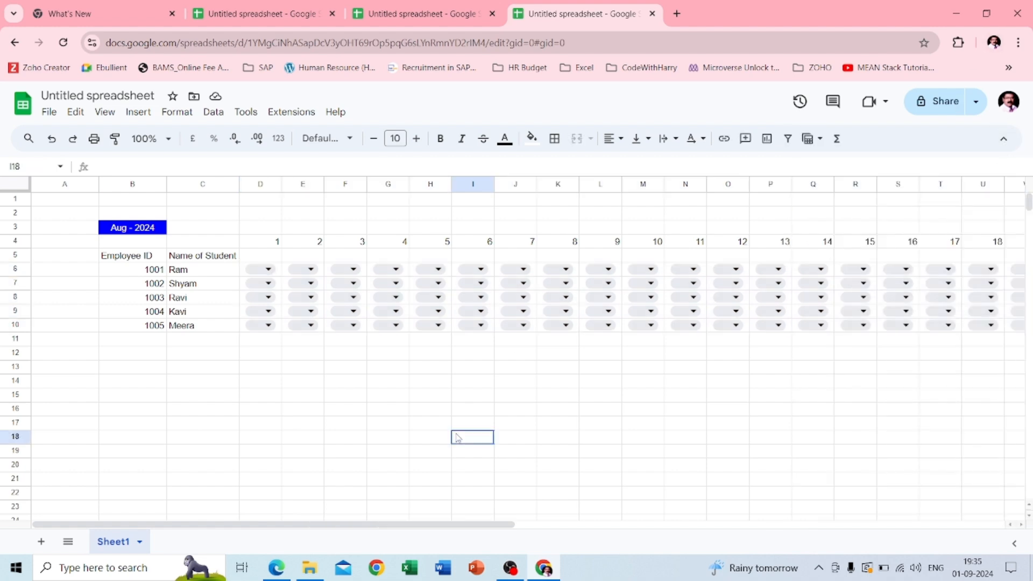
Check the choices offered by the drop-downs in cells I7 and M8 without selecting any
click(479, 283)
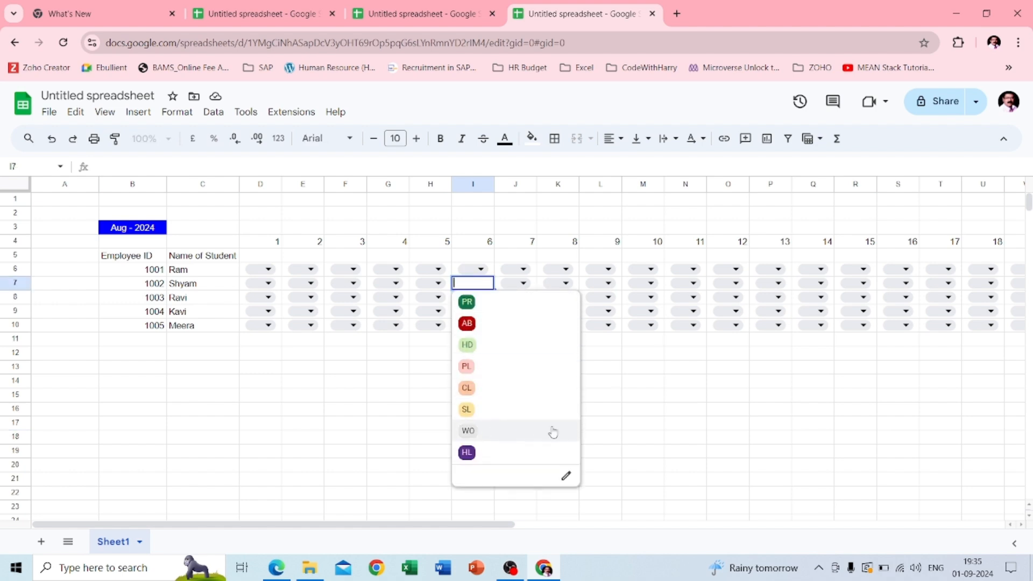
click(618, 414)
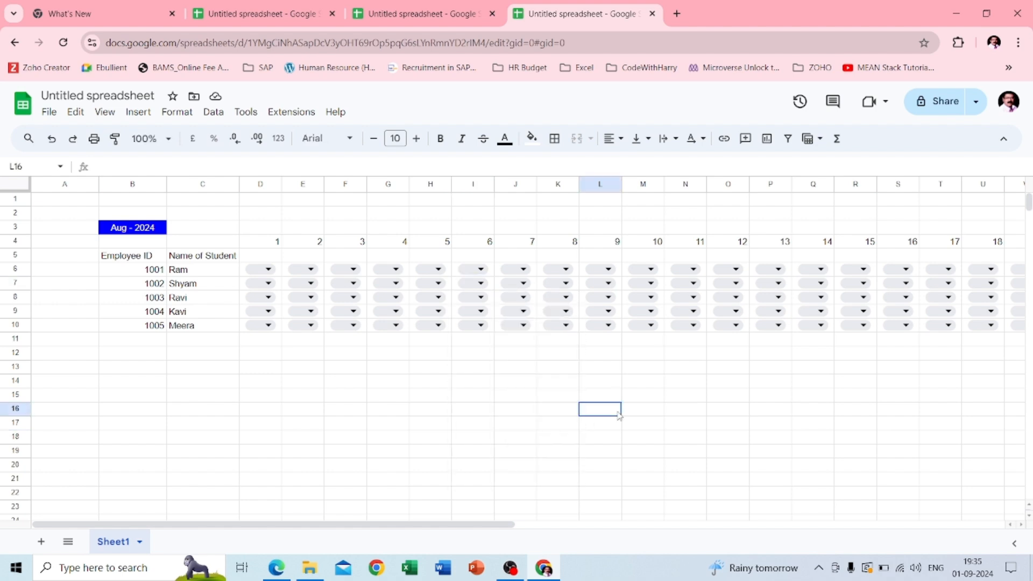
click(653, 298)
click(482, 424)
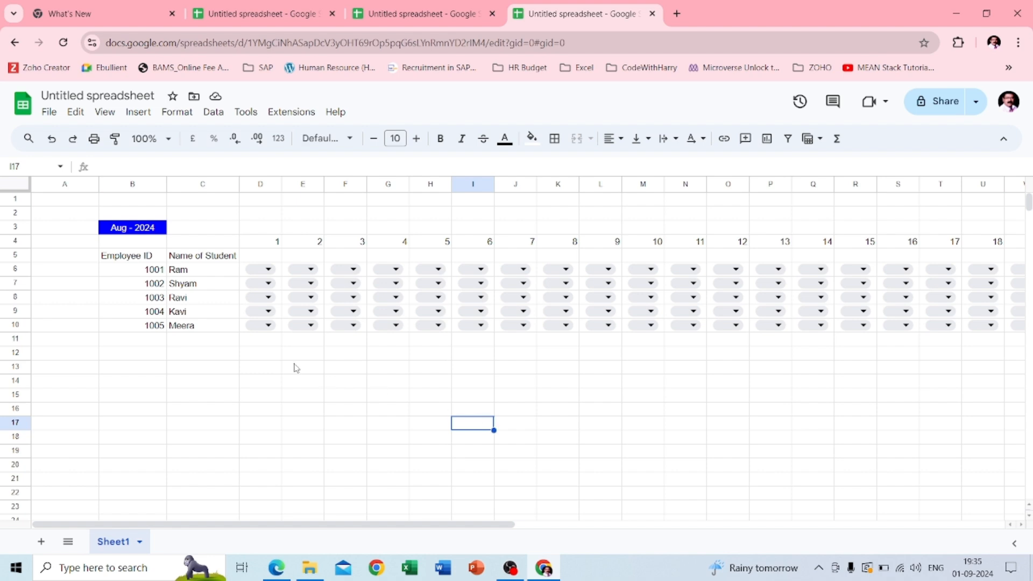
Fill in the day 1 attendance with PR in D6, D7 and D10, AB in D8 and CL in D9
click(268, 269)
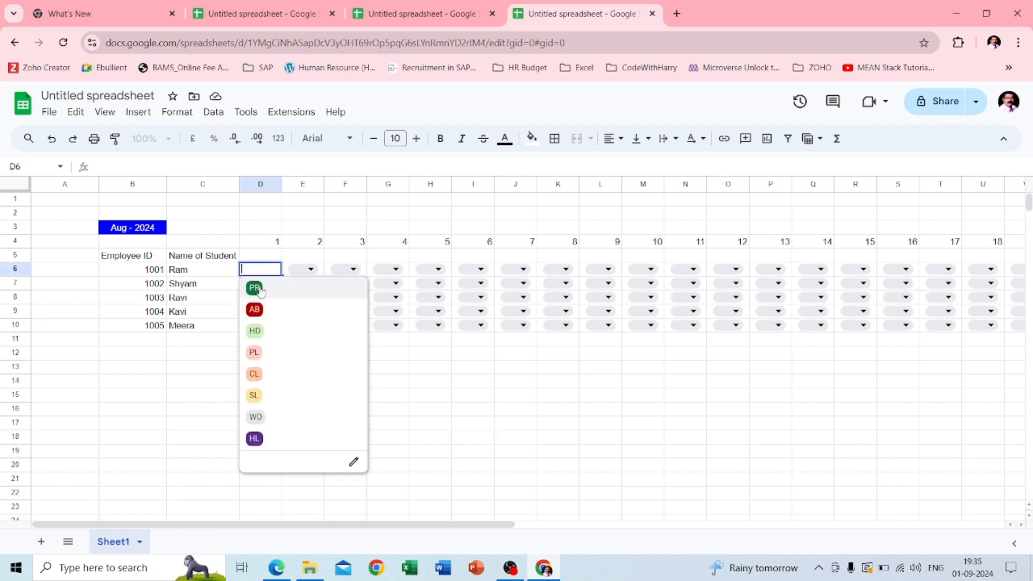
click(255, 288)
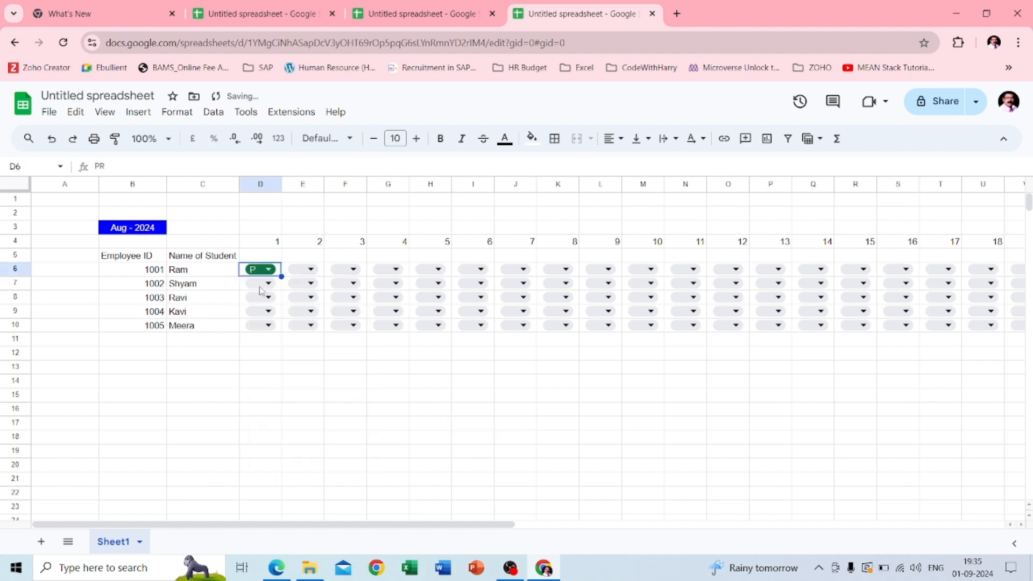
click(269, 283)
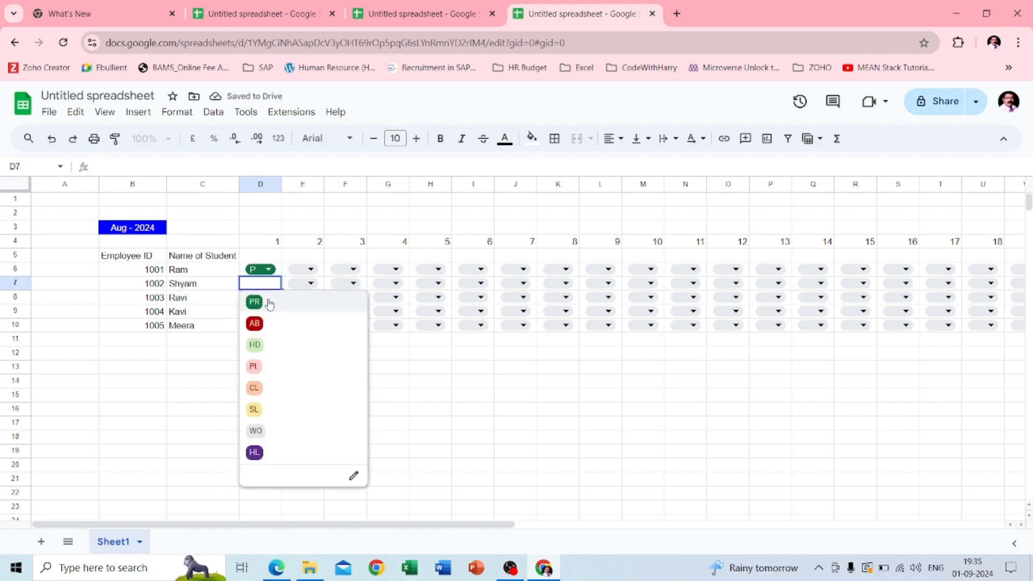
click(261, 303)
click(268, 297)
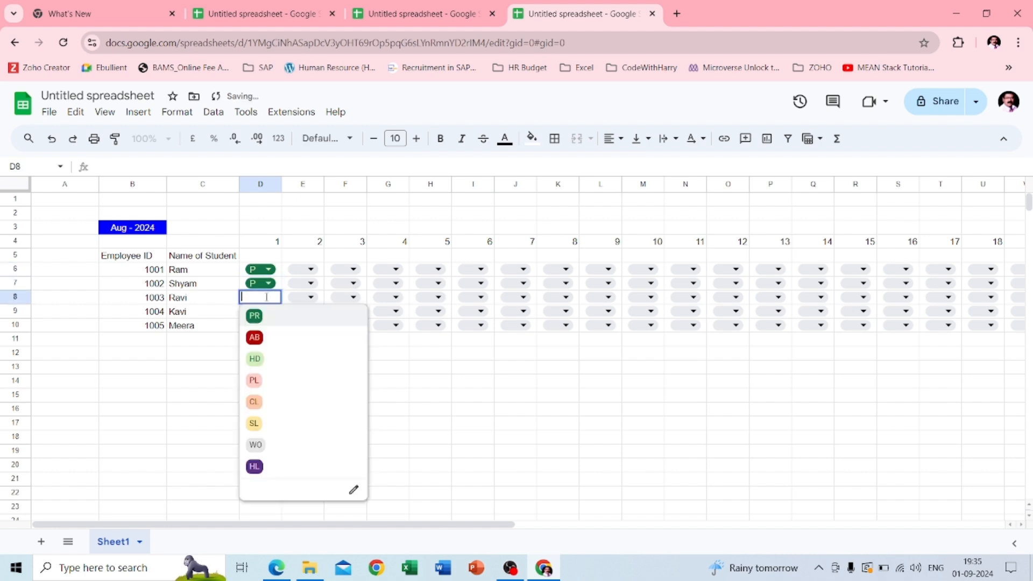
click(256, 340)
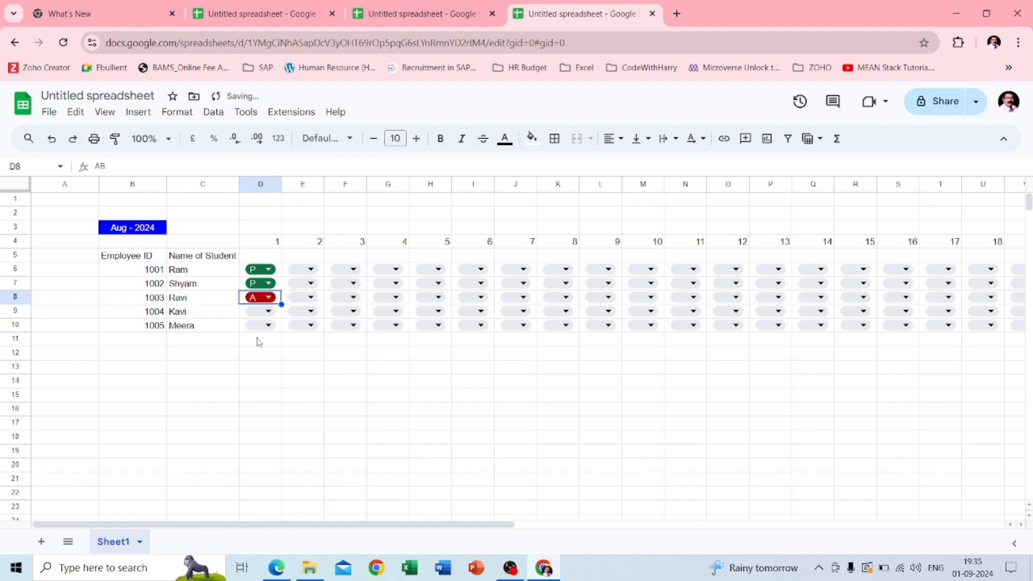
click(269, 311)
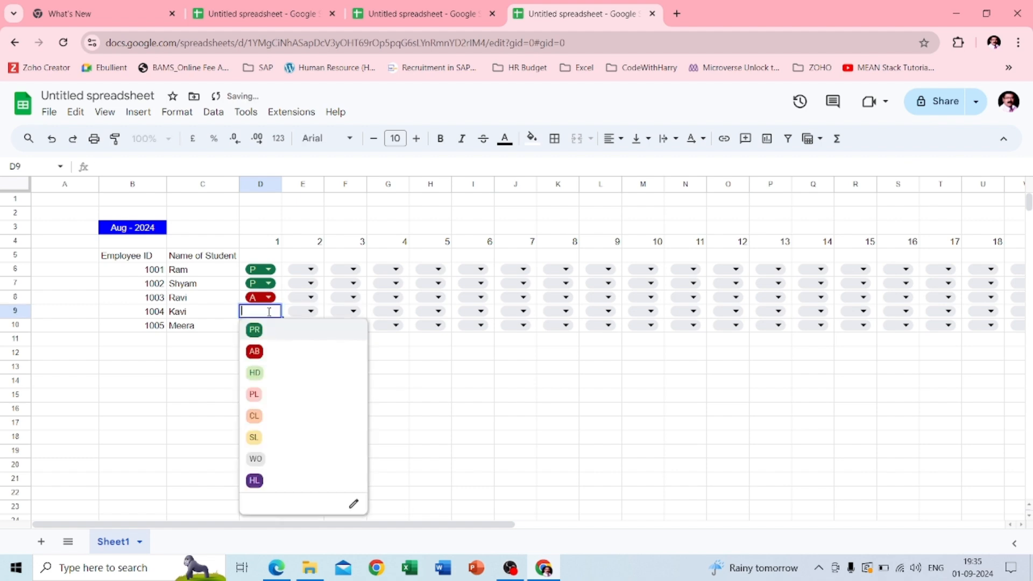
click(255, 417)
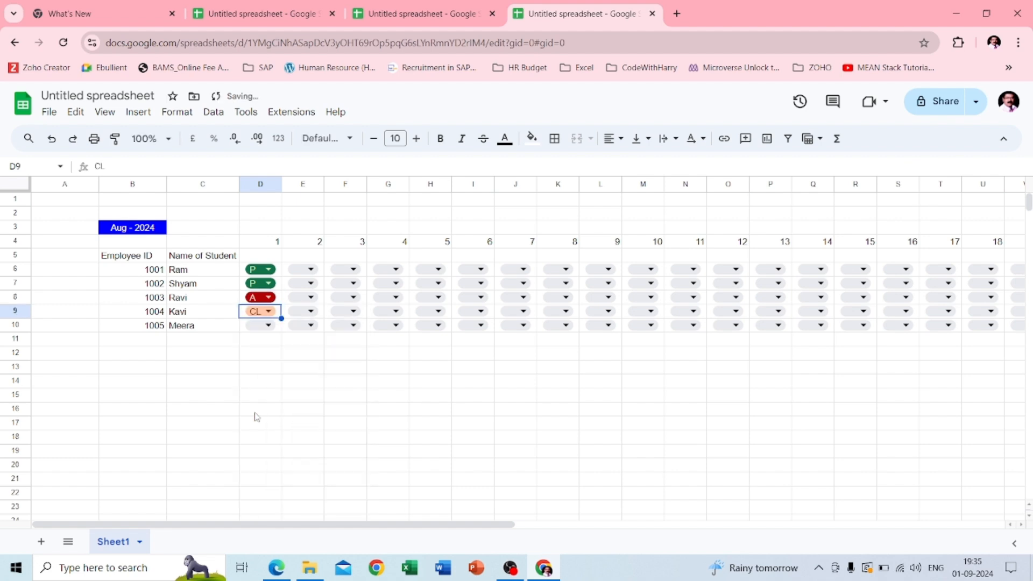
click(269, 325)
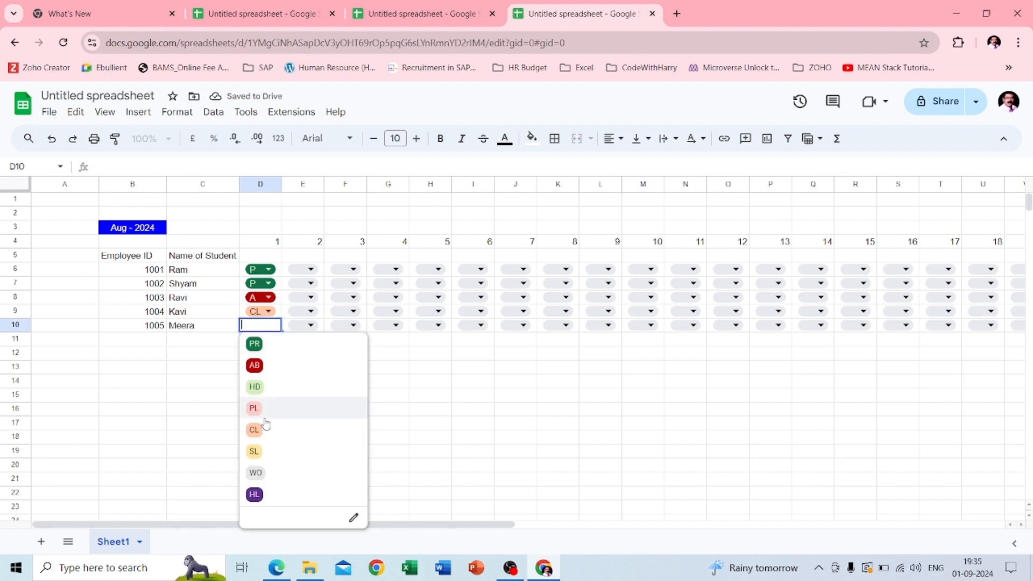
click(261, 346)
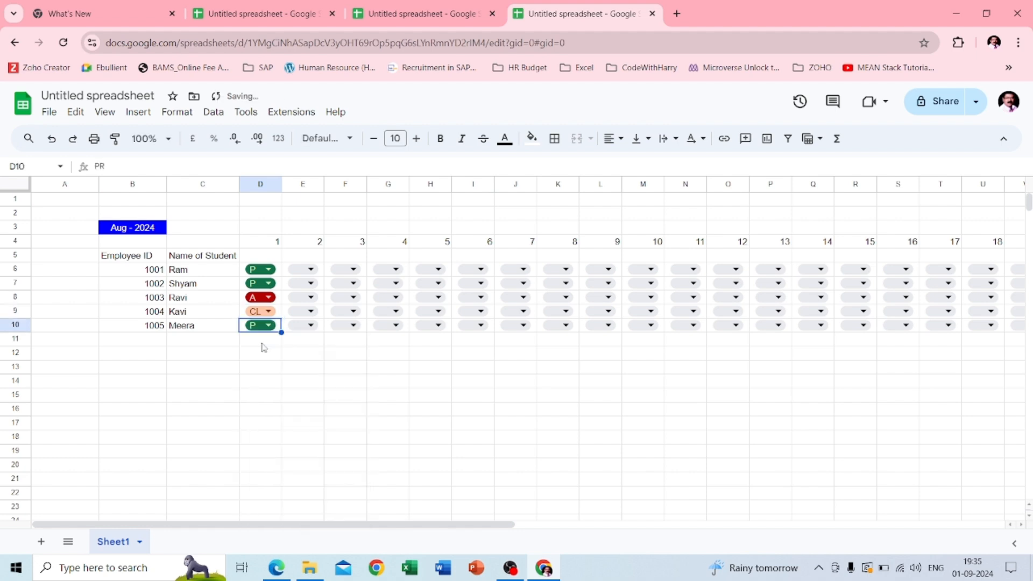
click(393, 370)
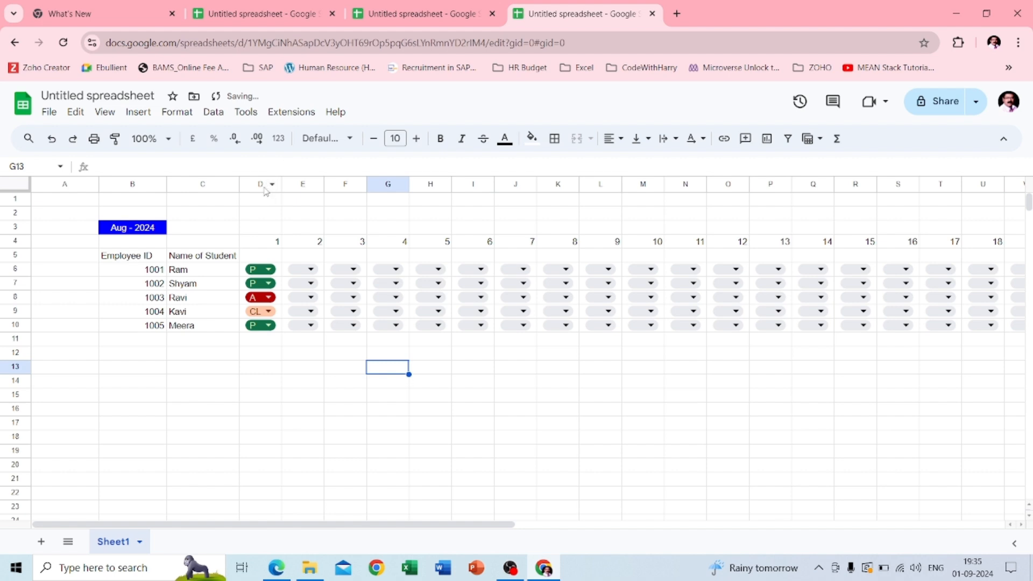
Widen all day columns D to AH slightly so the two-letter attendance codes fit
drag(259, 189, 875, 212)
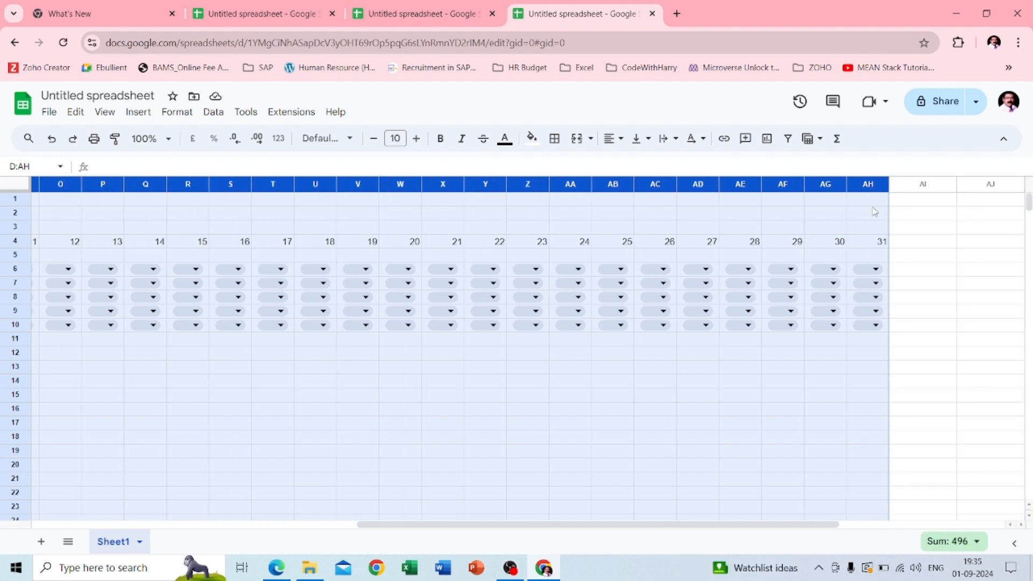
scroll(763, 415, left, 10)
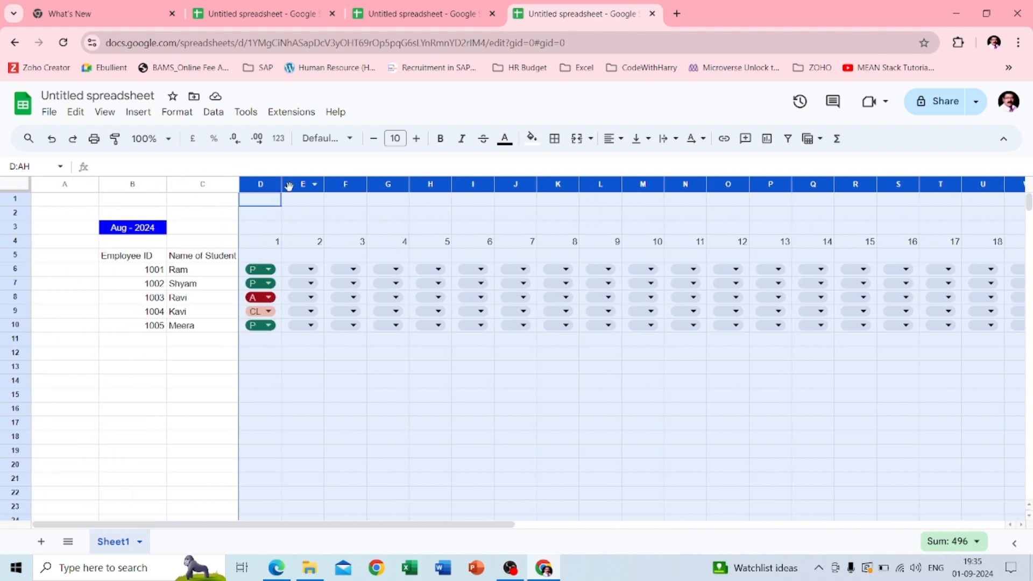
drag(283, 187, 286, 186)
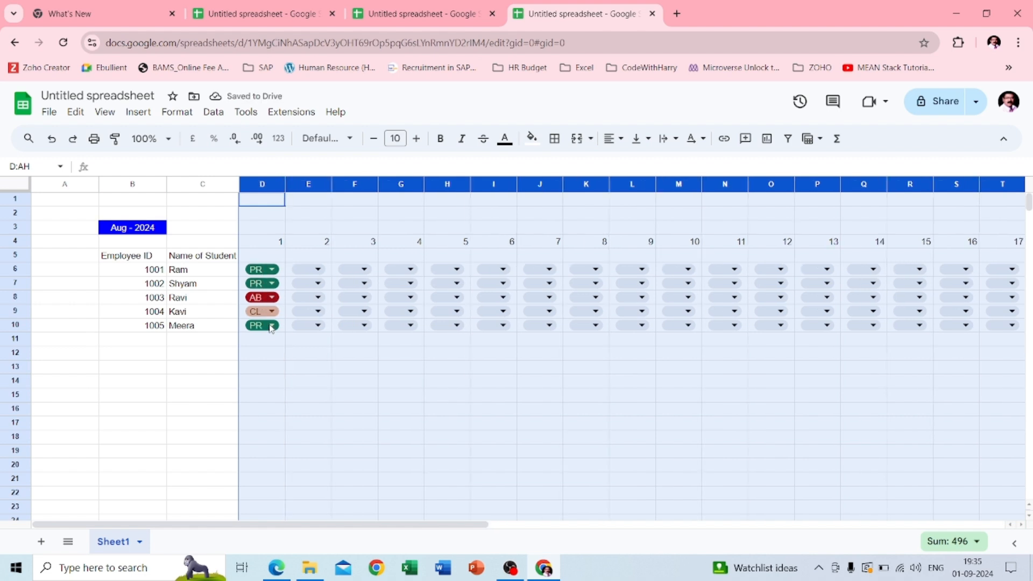
click(524, 358)
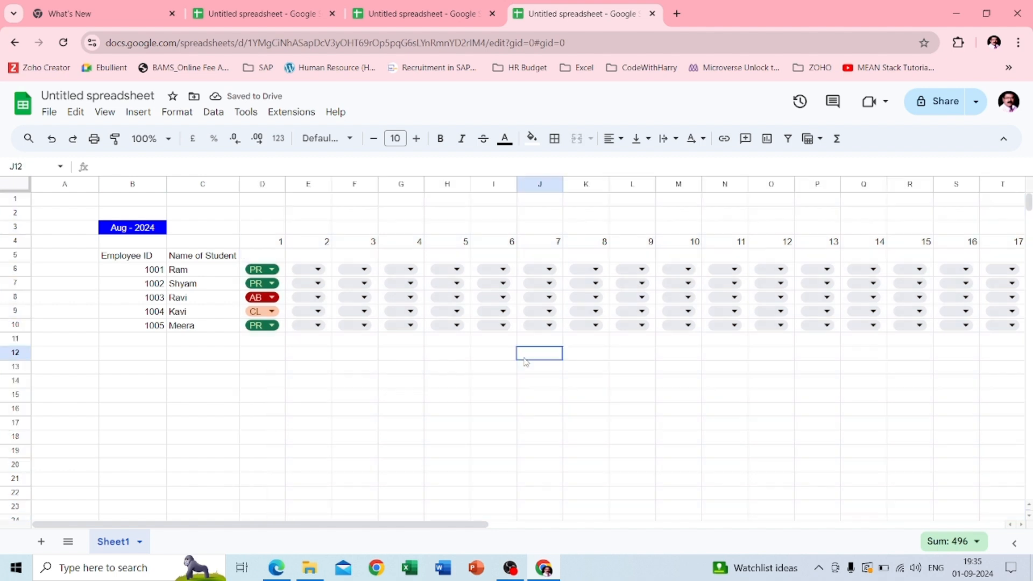
Look up the weekdays of August 2024 in the Windows system calendar and return to the sheet
click(975, 573)
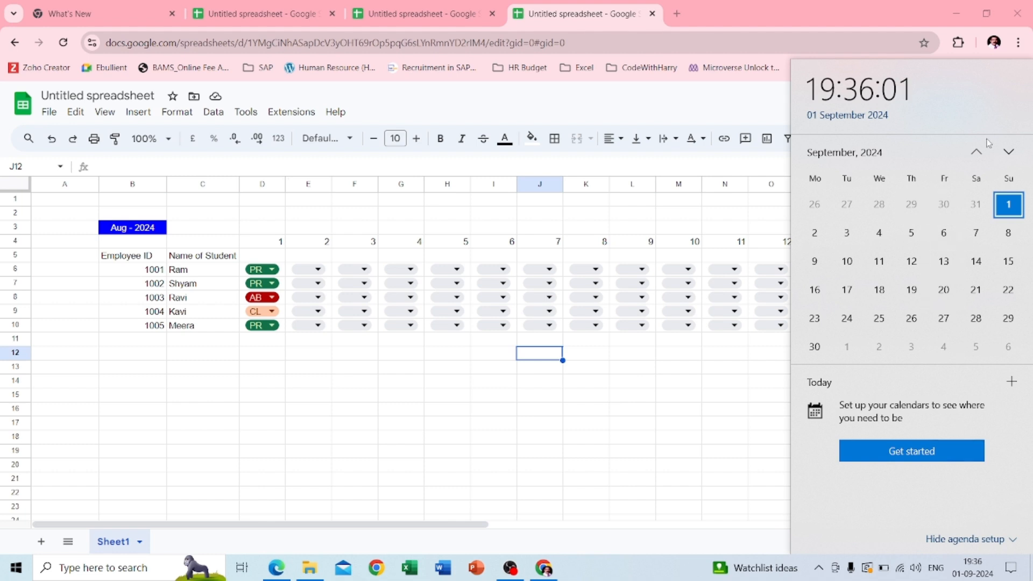
click(977, 152)
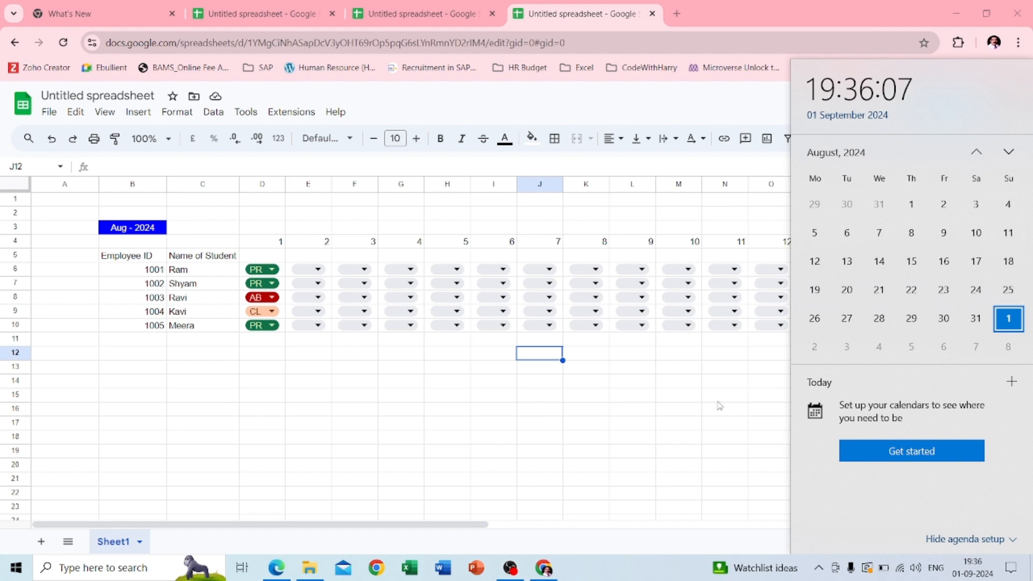
scroll(718, 404, right, 1)
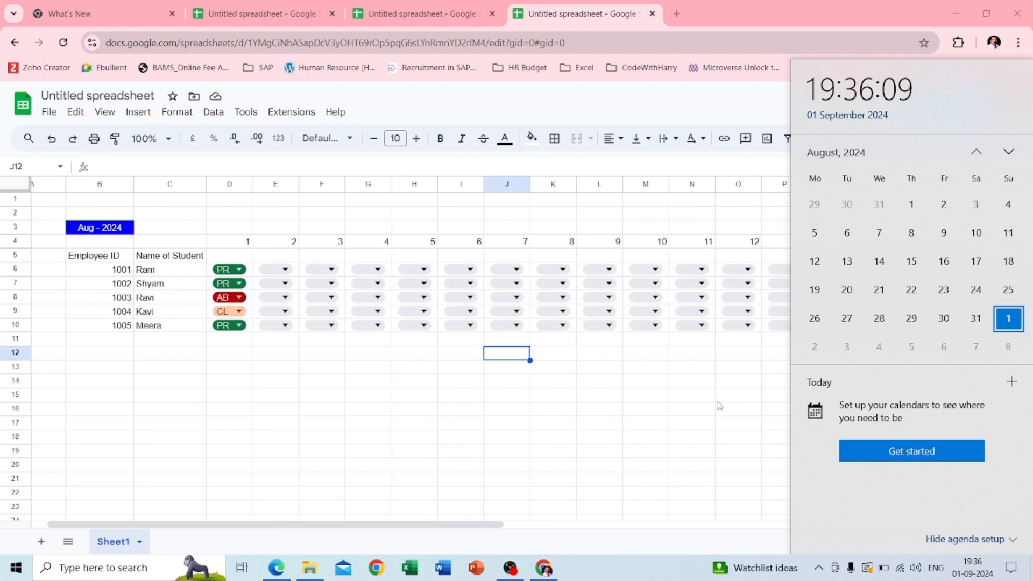
click(718, 400)
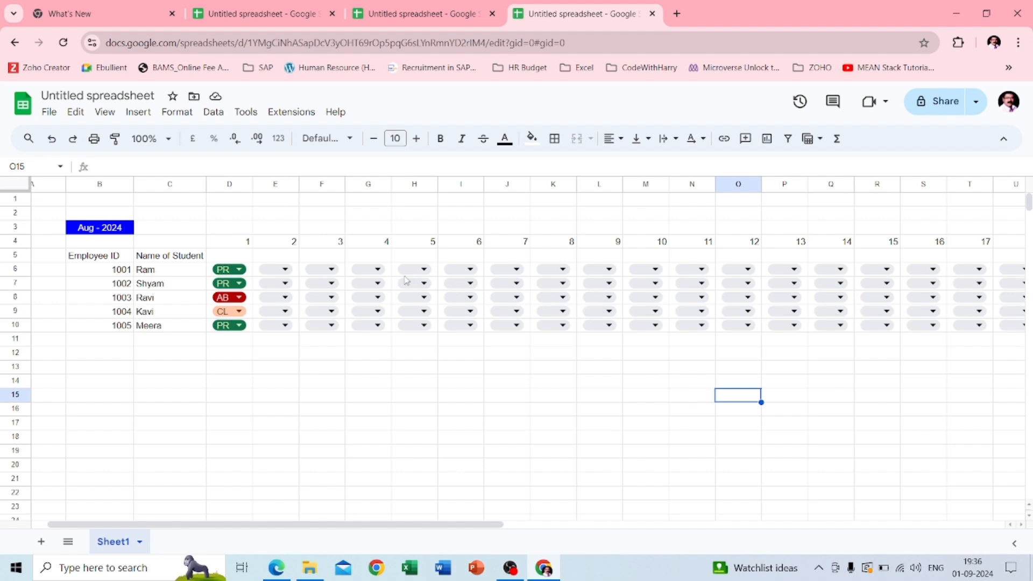
Shade the Sunday date cells G4, N4, U4 and AB4 (days 4, 11, 18 and 25) with a very light grey fill
click(386, 243)
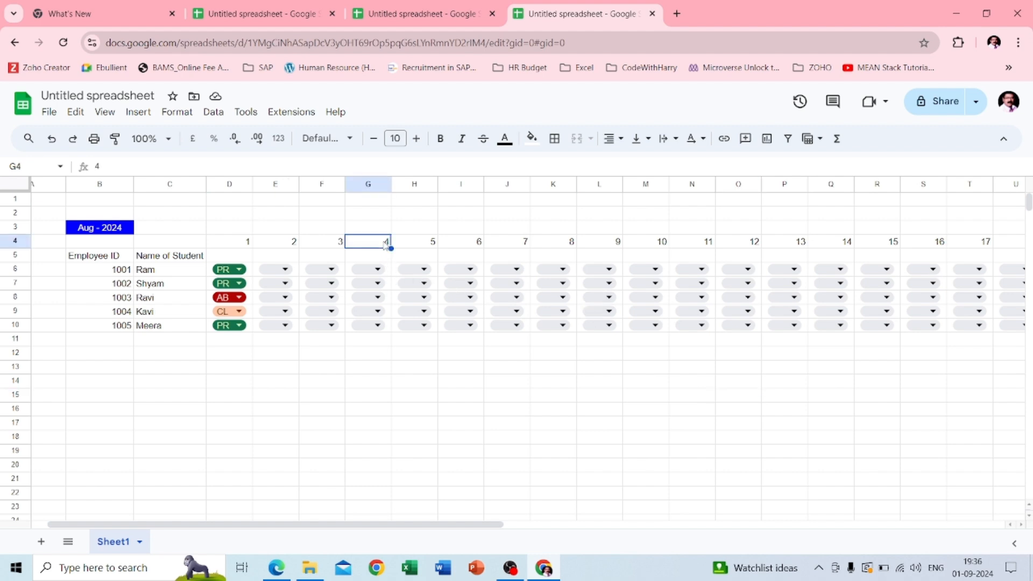
ctrl+click(701, 245)
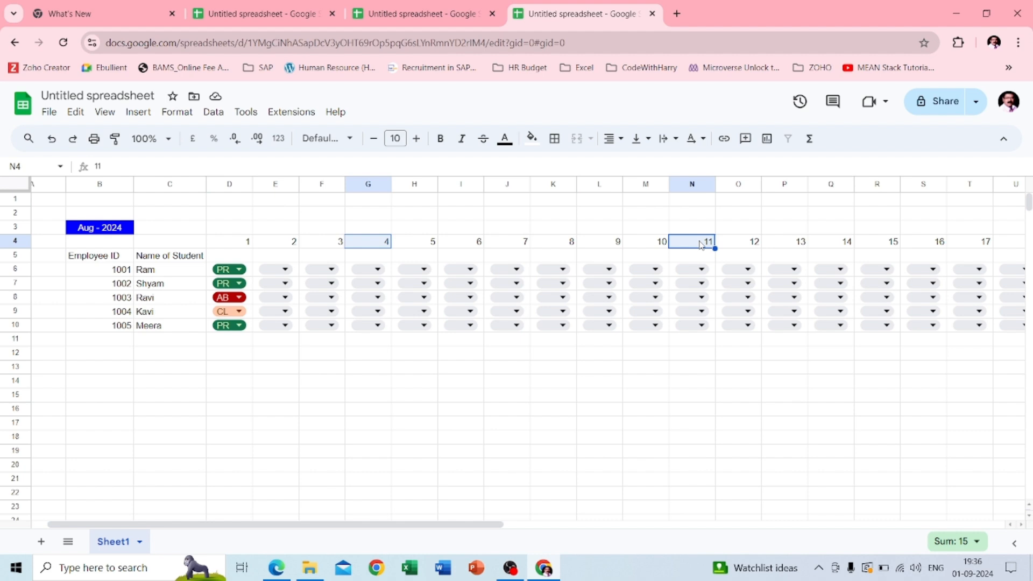
scroll(909, 300, right, 5)
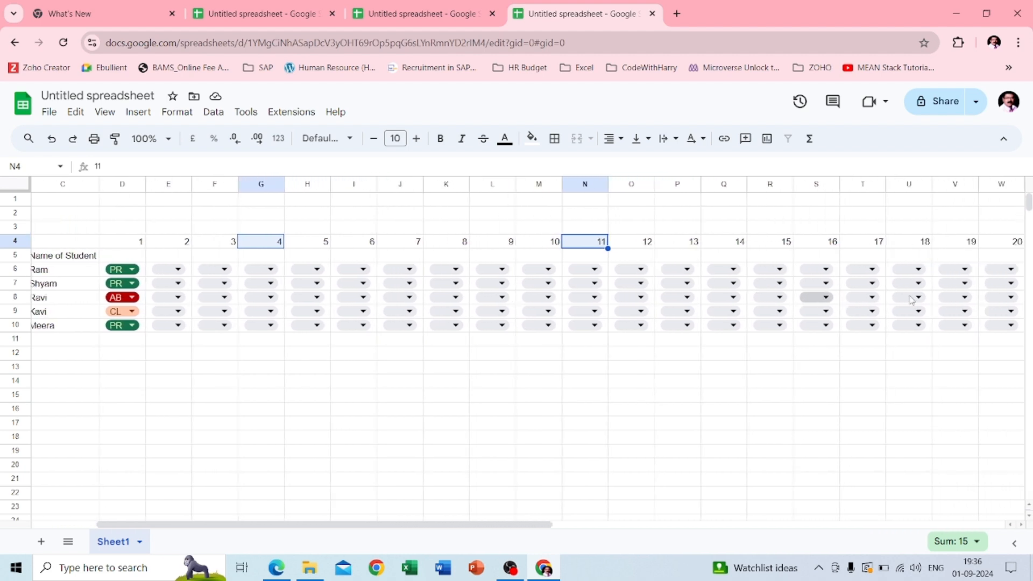
scroll(909, 300, right, 2)
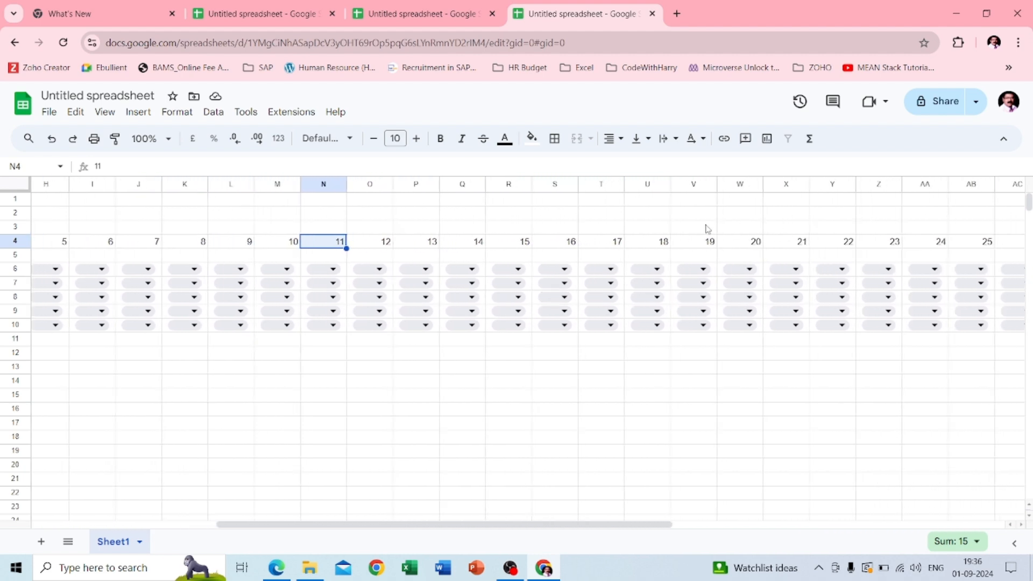
ctrl+click(654, 246)
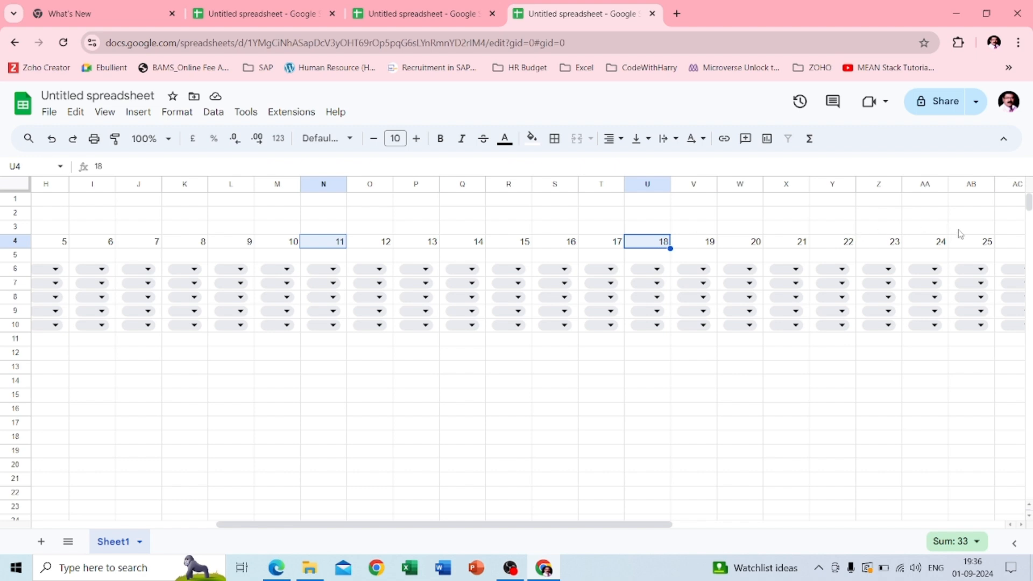
ctrl+click(968, 243)
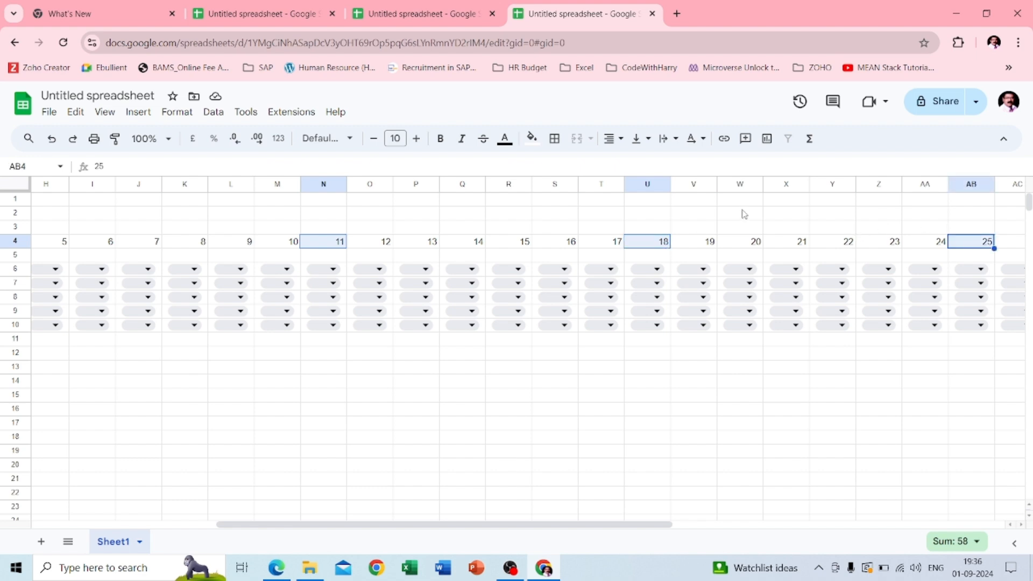
click(532, 138)
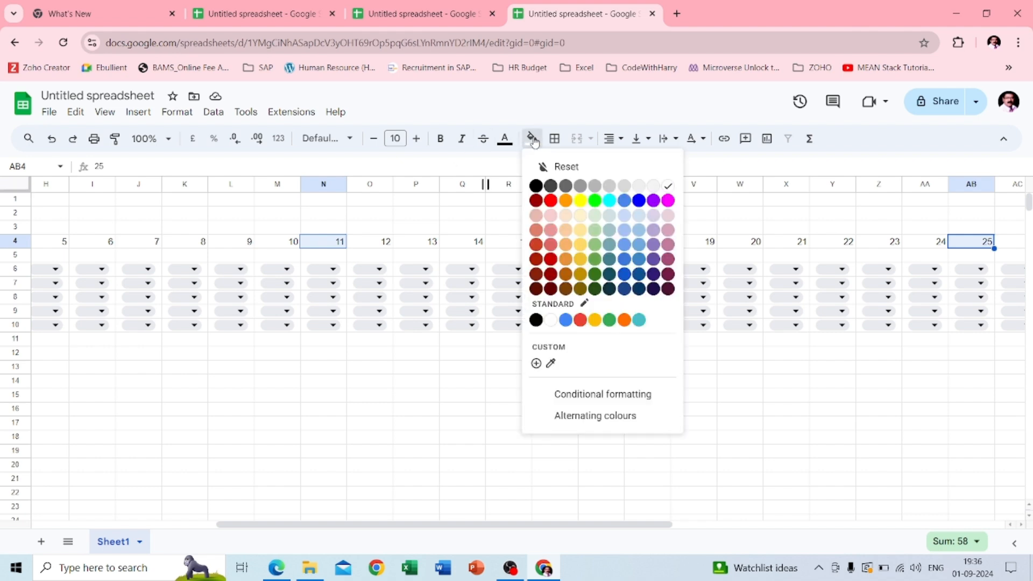
click(653, 190)
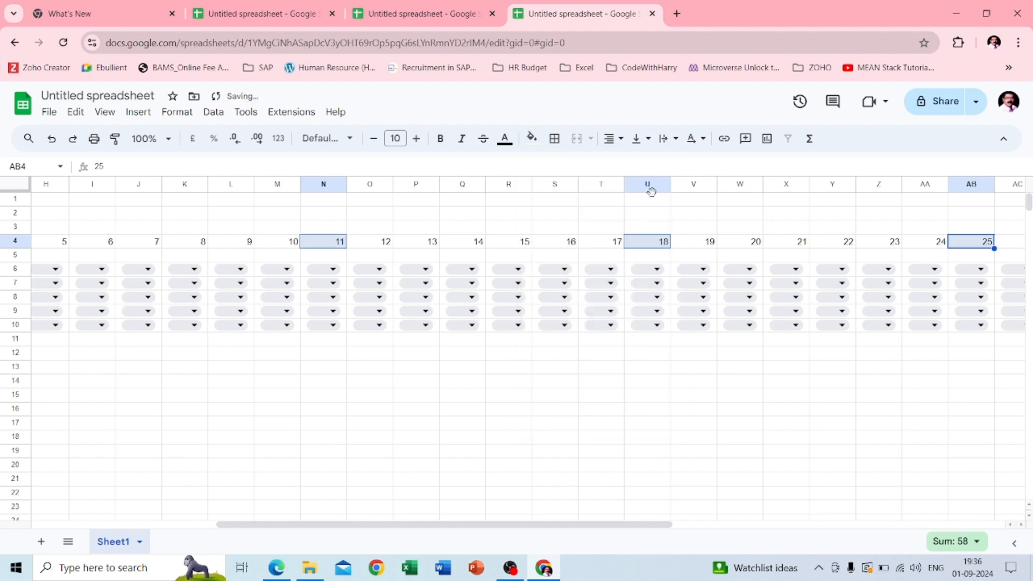
click(537, 348)
Set the day 4 attendance to WO for all five people in cells G6 to G10
scroll(538, 350, left, 6)
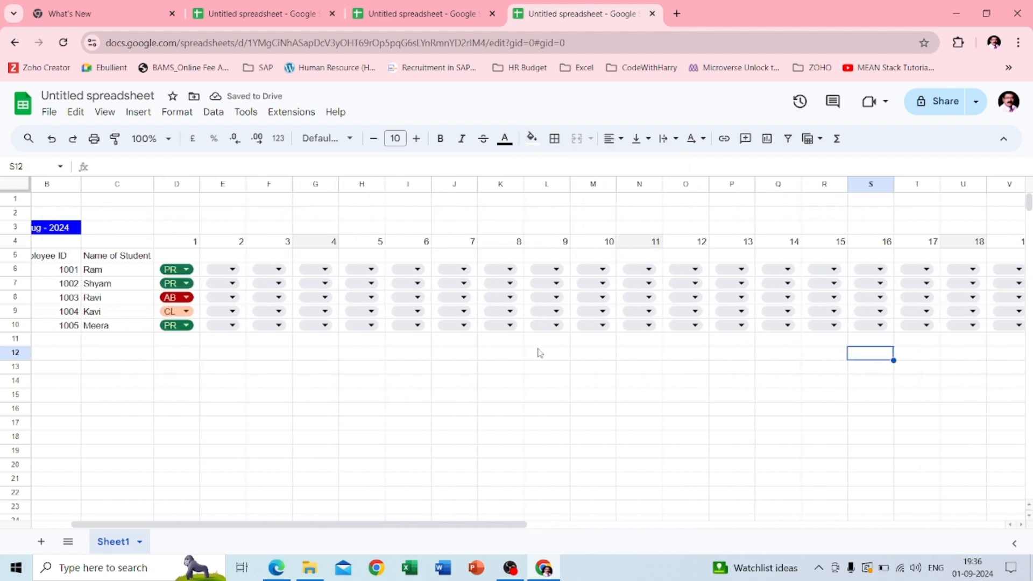
click(325, 269)
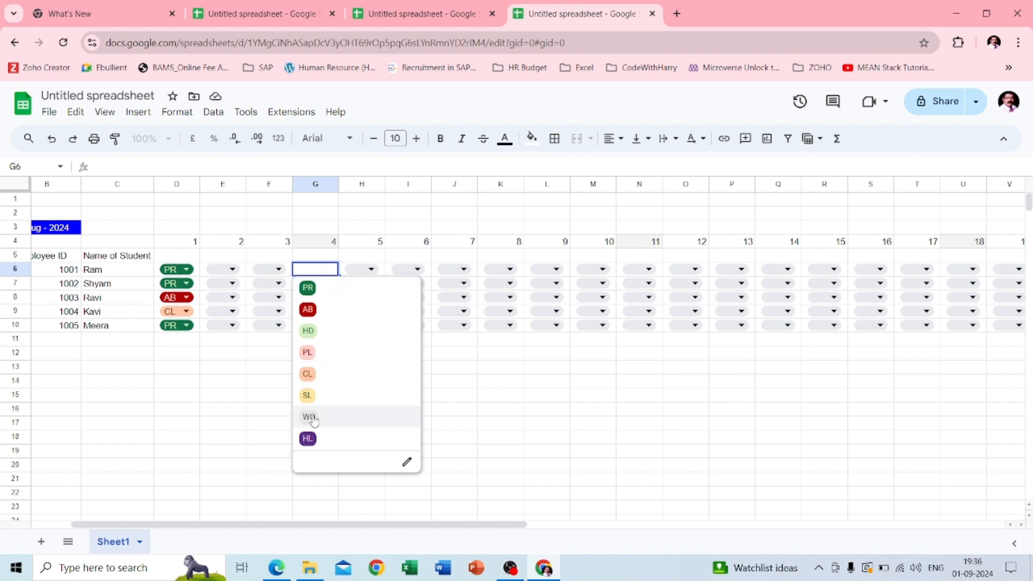
click(313, 417)
click(324, 284)
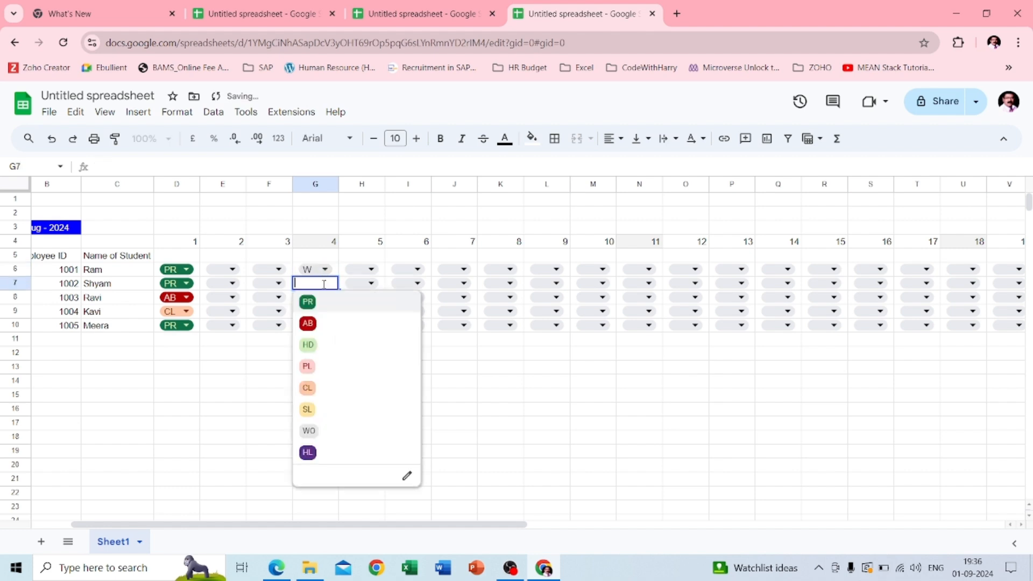
click(311, 430)
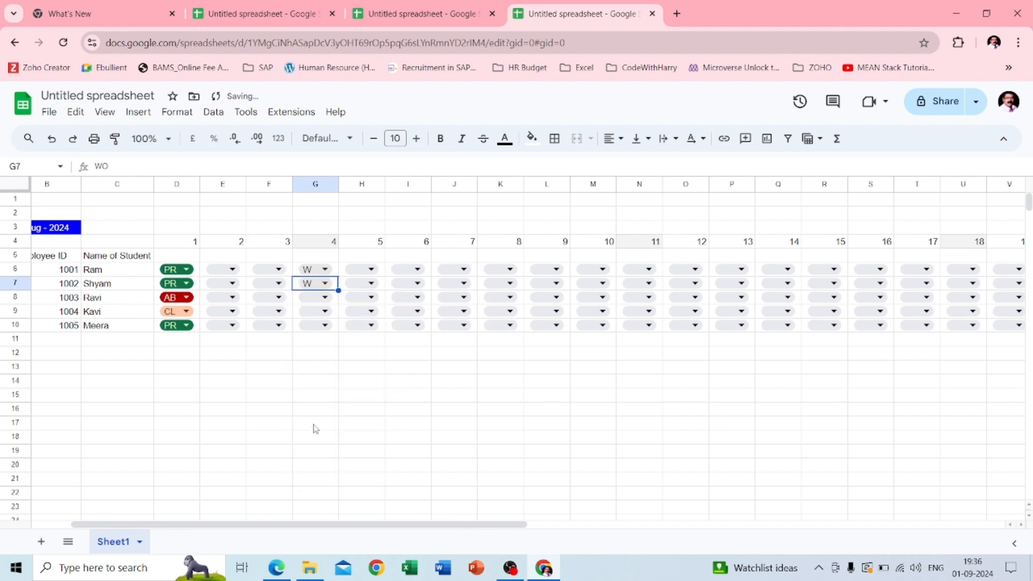
click(321, 295)
click(329, 299)
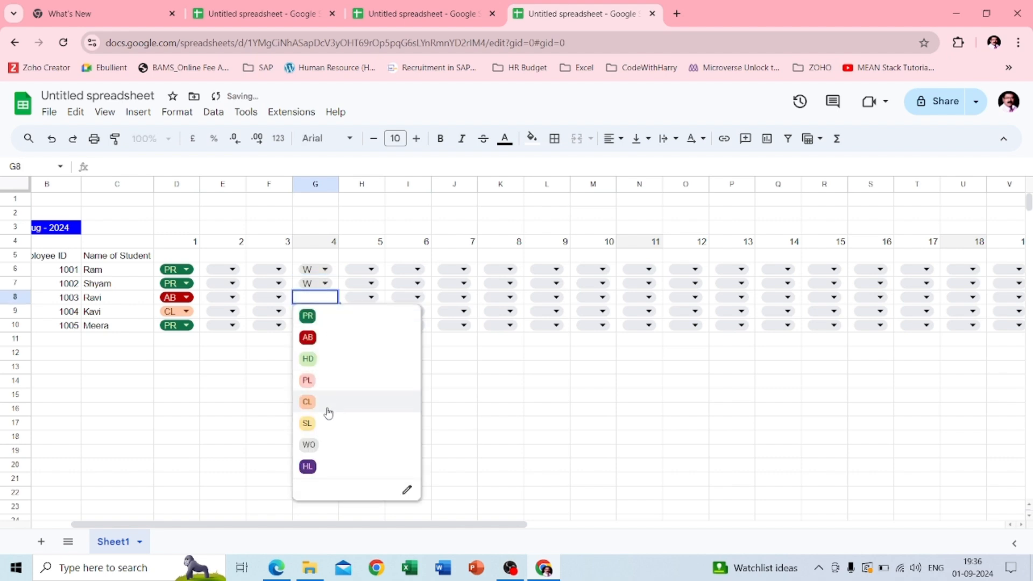
click(324, 445)
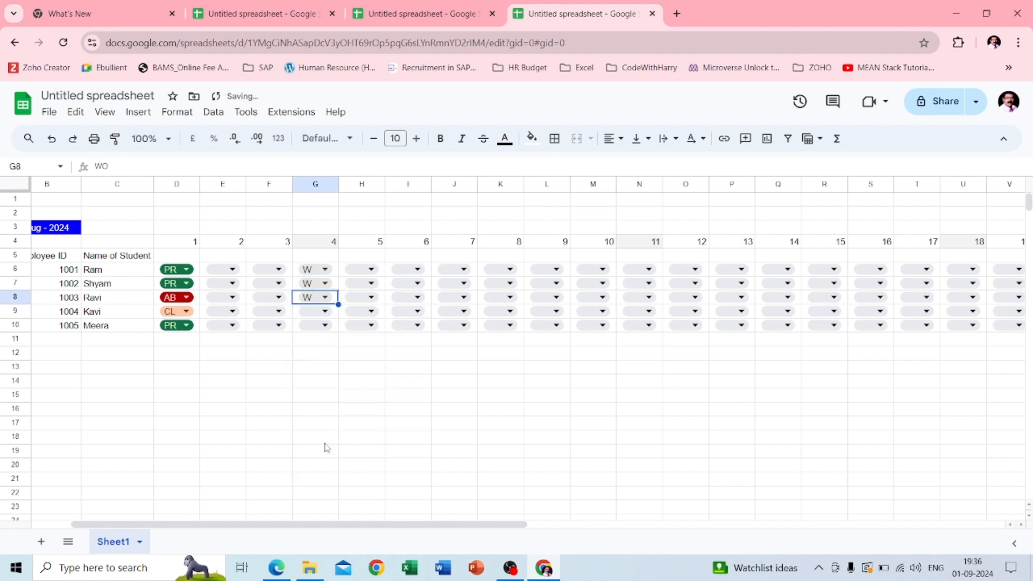
click(324, 311)
click(328, 459)
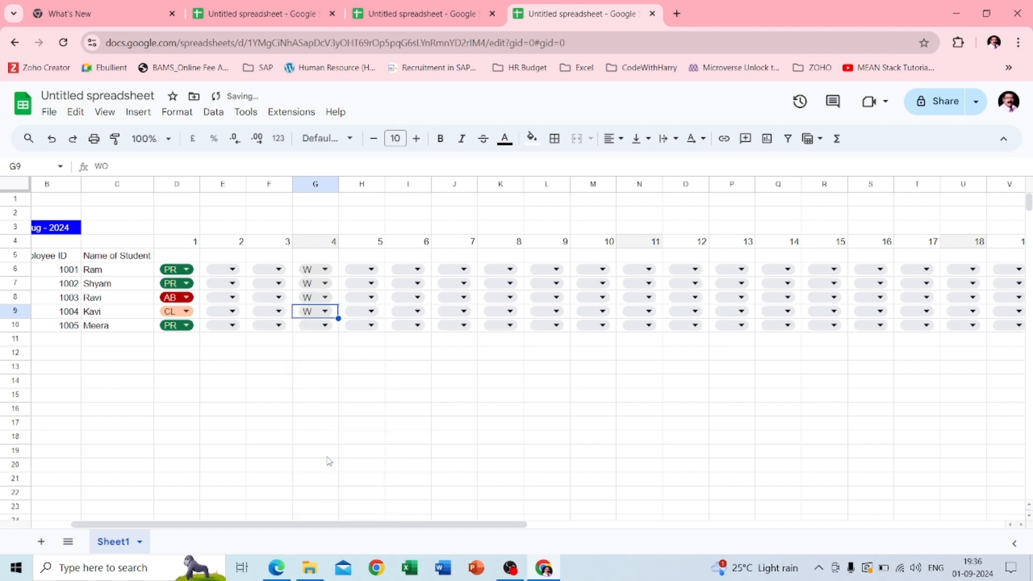
click(325, 326)
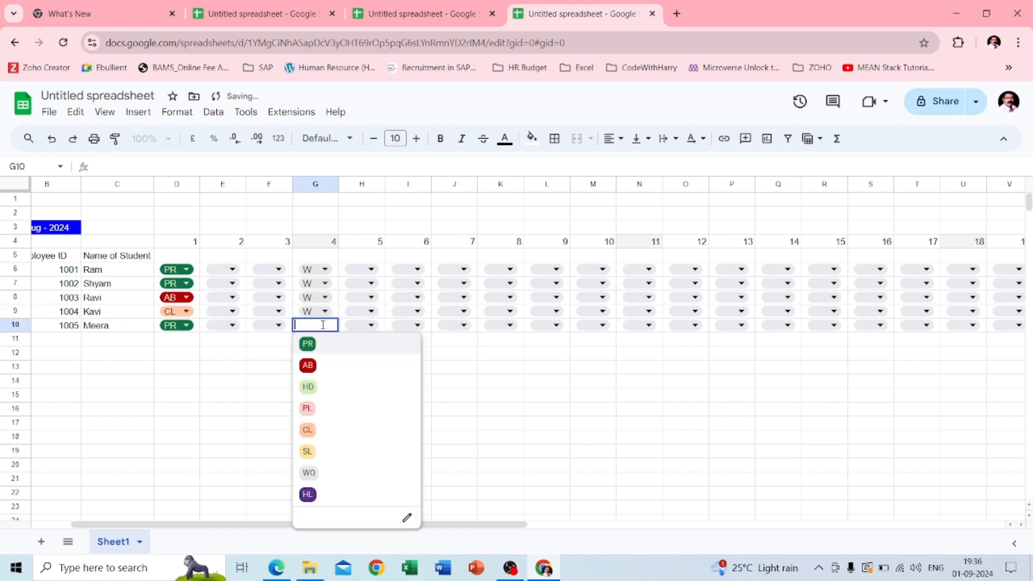
click(332, 476)
Copy the WO entries in G6:G10 to days 11, 18 and 25, starting at N6, U6 and AB6
scroll(581, 423, right, 2)
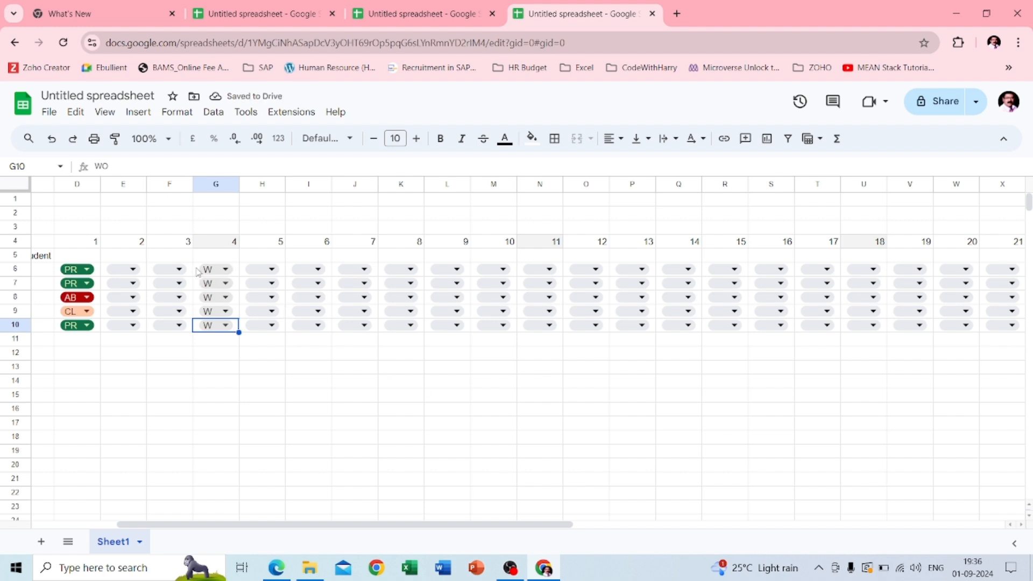
drag(198, 271, 205, 332)
key(ctrl+c)
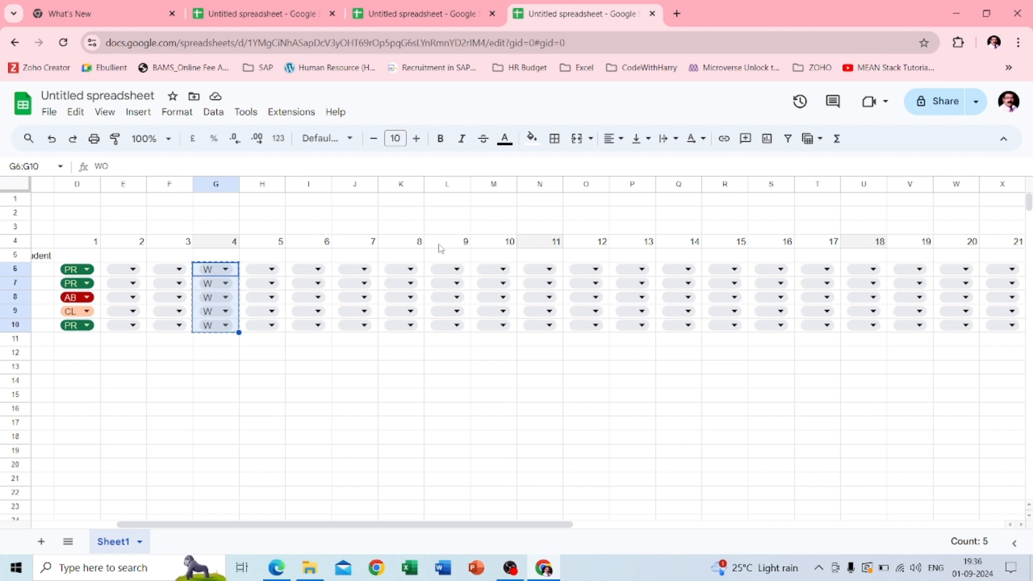
click(522, 267)
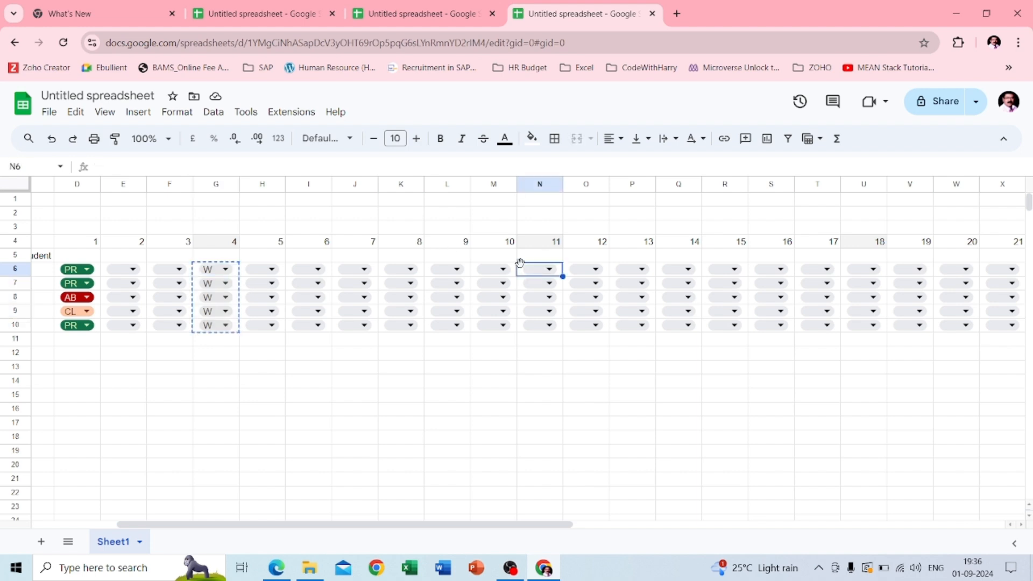
key(ctrl+v)
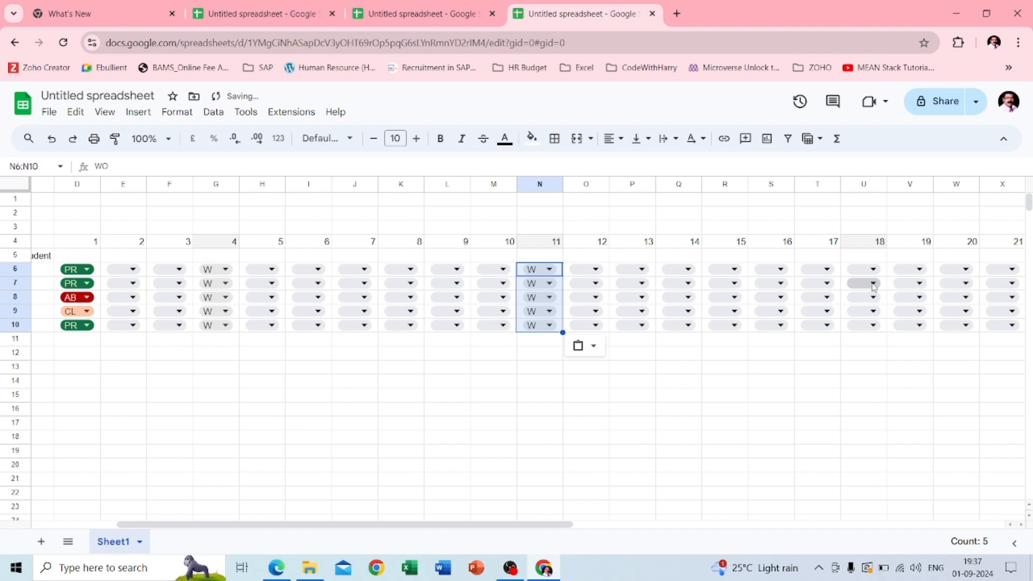
click(843, 270)
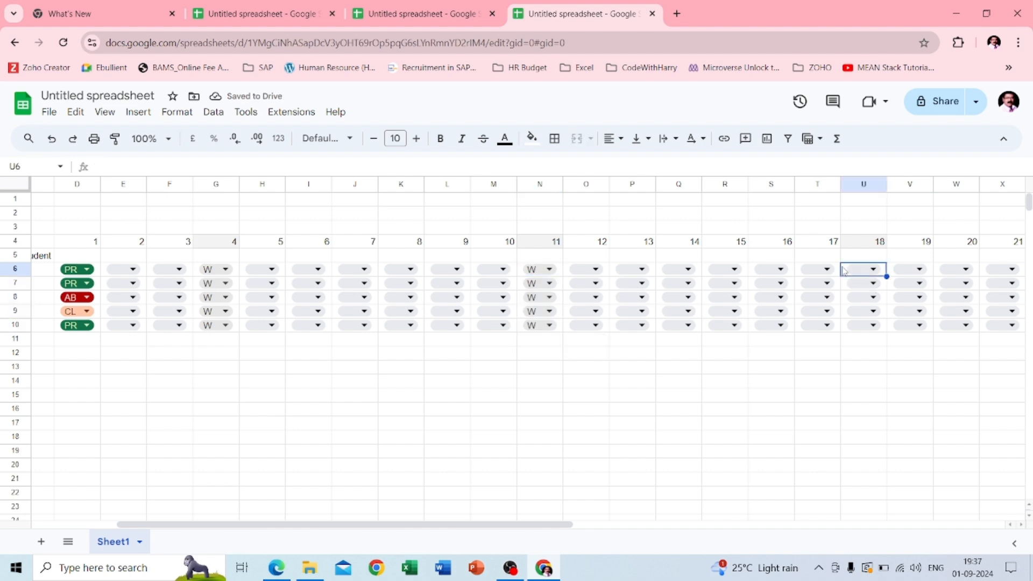
text(W W W W W)
scroll(843, 271, right, 5)
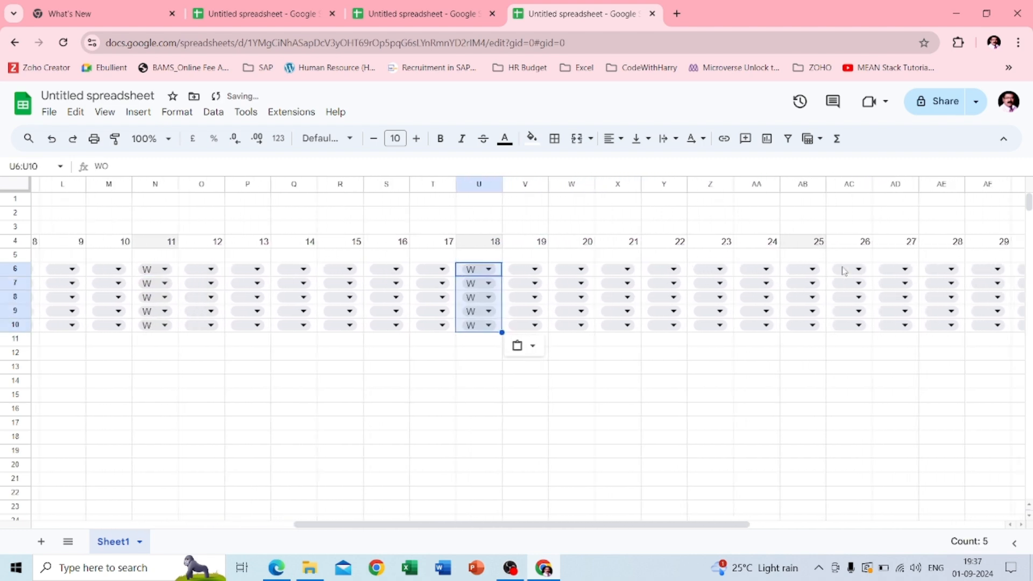
click(785, 269)
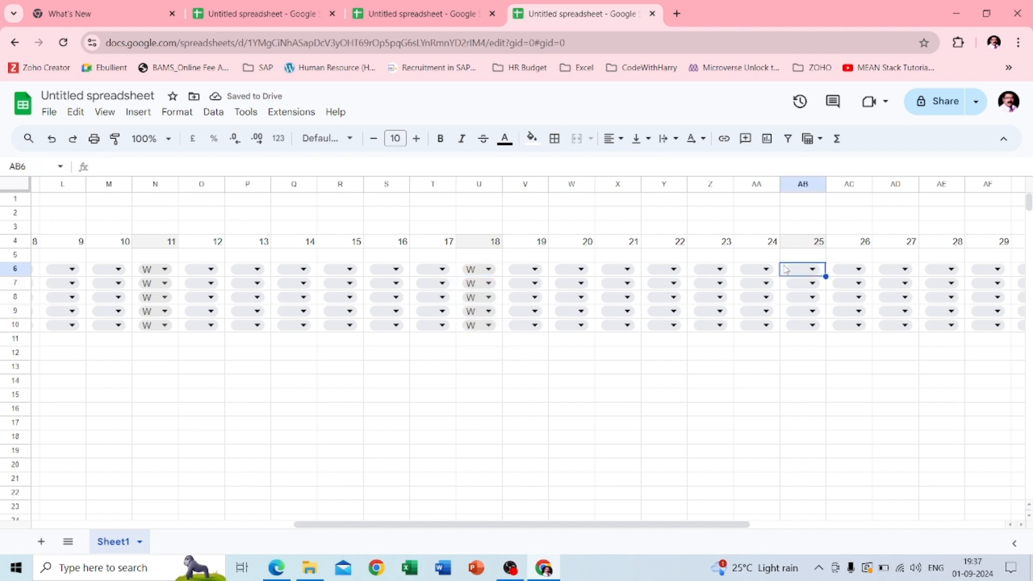
text(W W W W W)
scroll(700, 371, right, 4)
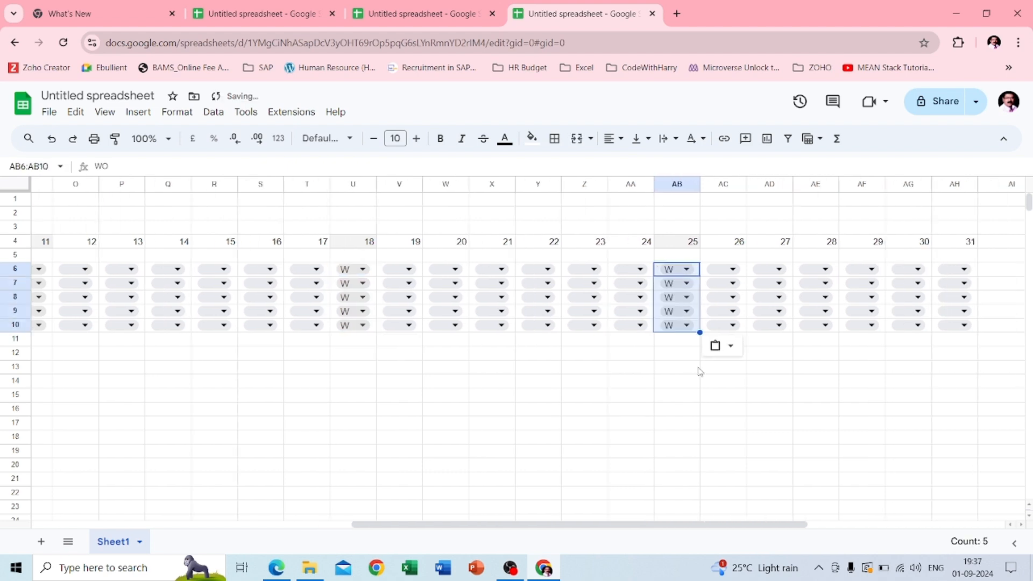
Set the day 2 attendance to PR for all five people in cells E6 to E10
scroll(699, 371, left, 5)
scroll(700, 371, left, 5)
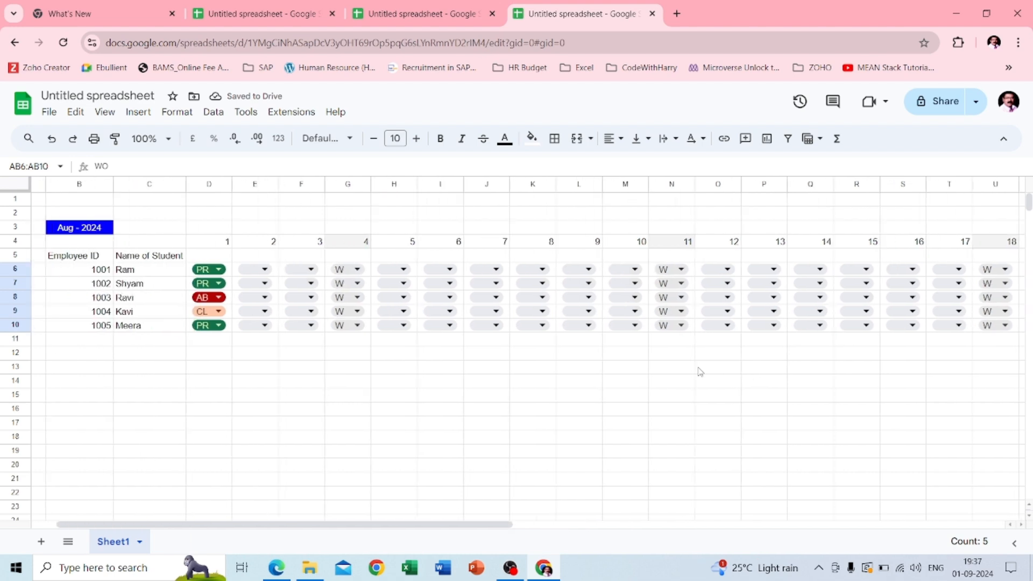
click(304, 270)
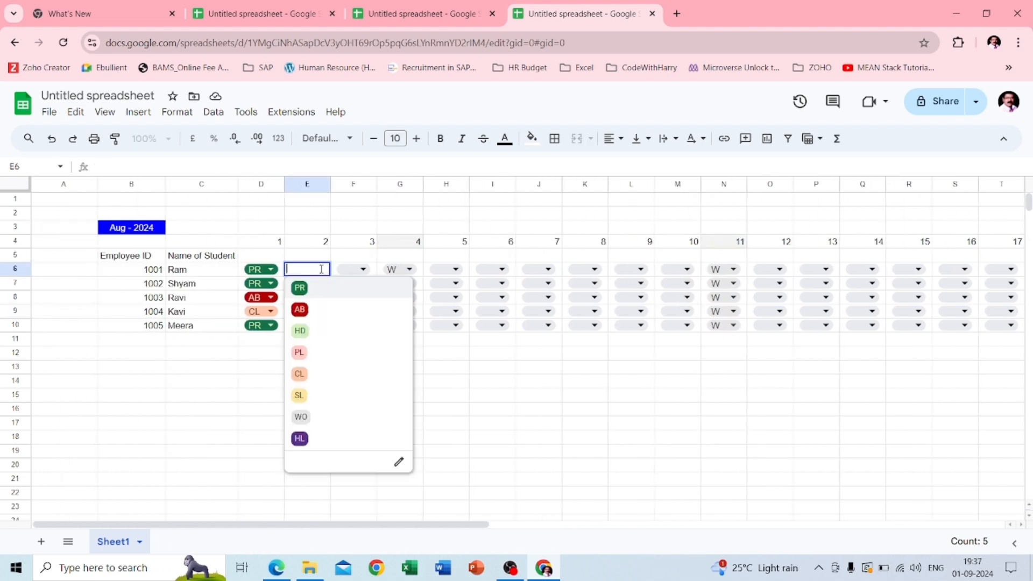
click(300, 288)
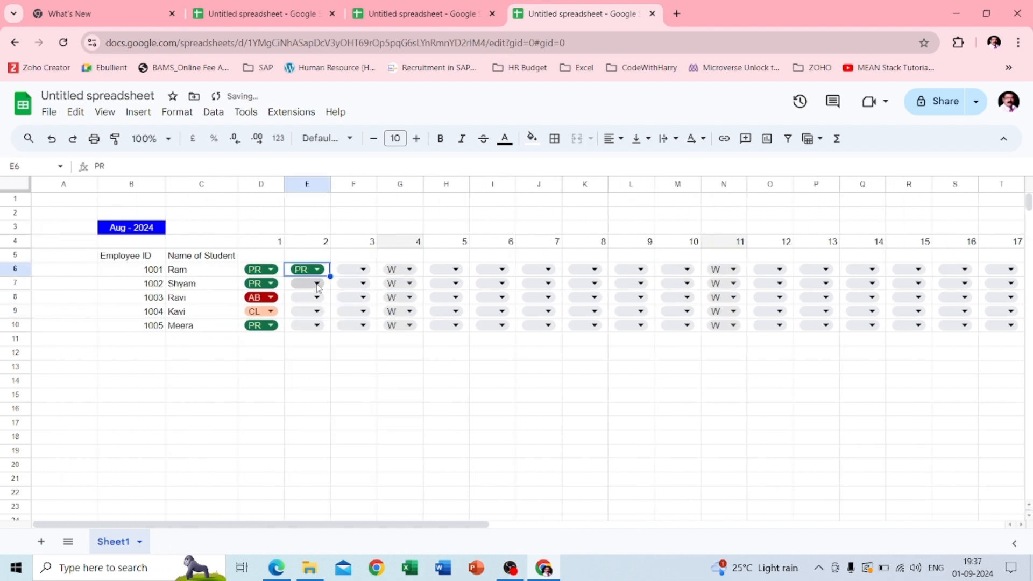
click(318, 285)
click(317, 300)
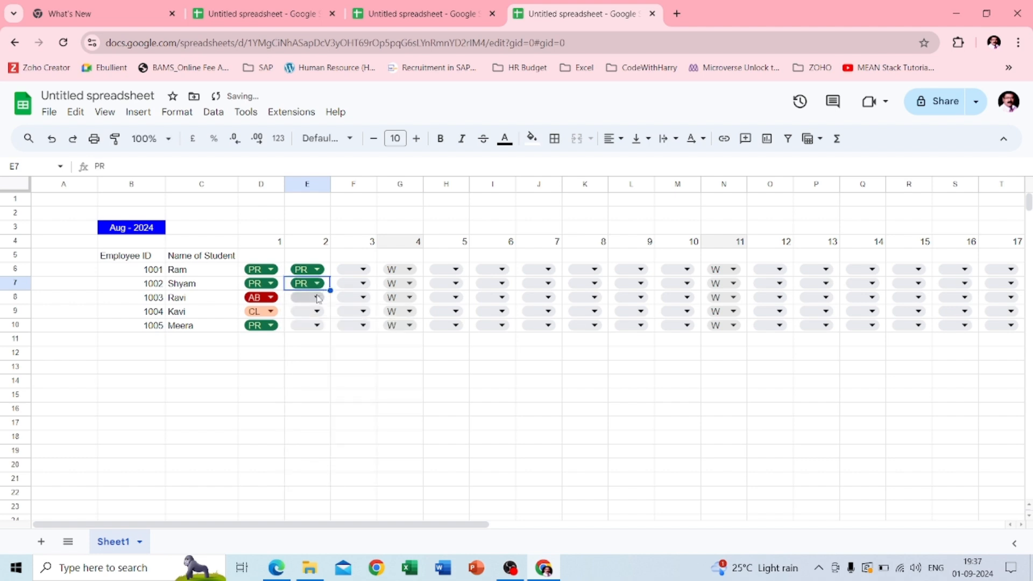
click(319, 299)
click(311, 316)
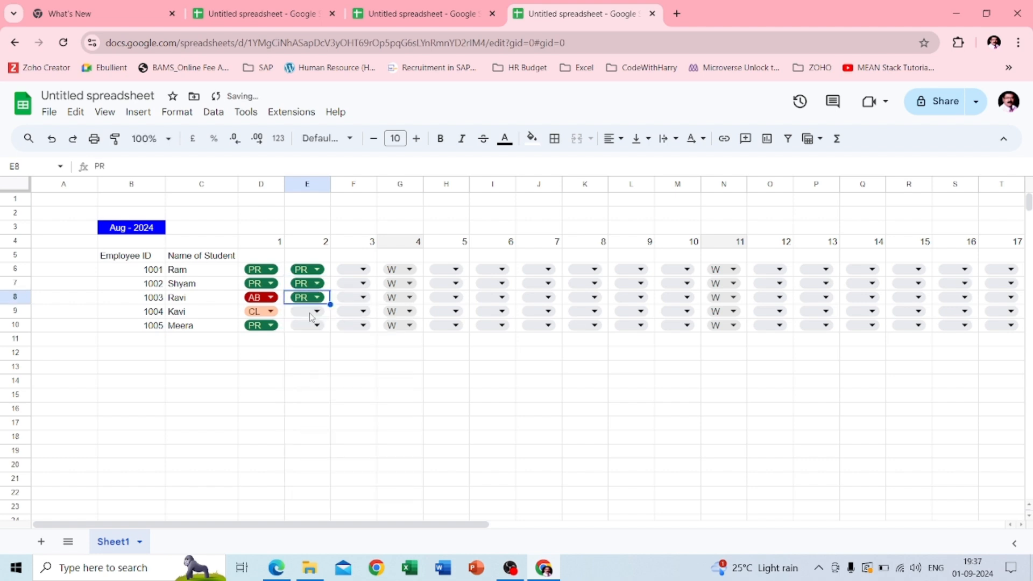
click(317, 312)
click(311, 331)
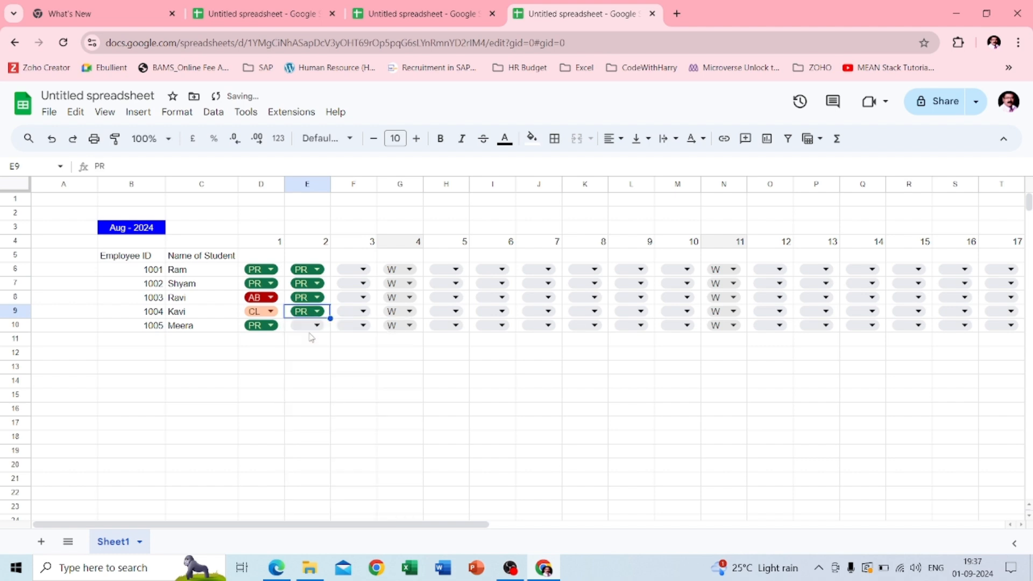
click(317, 325)
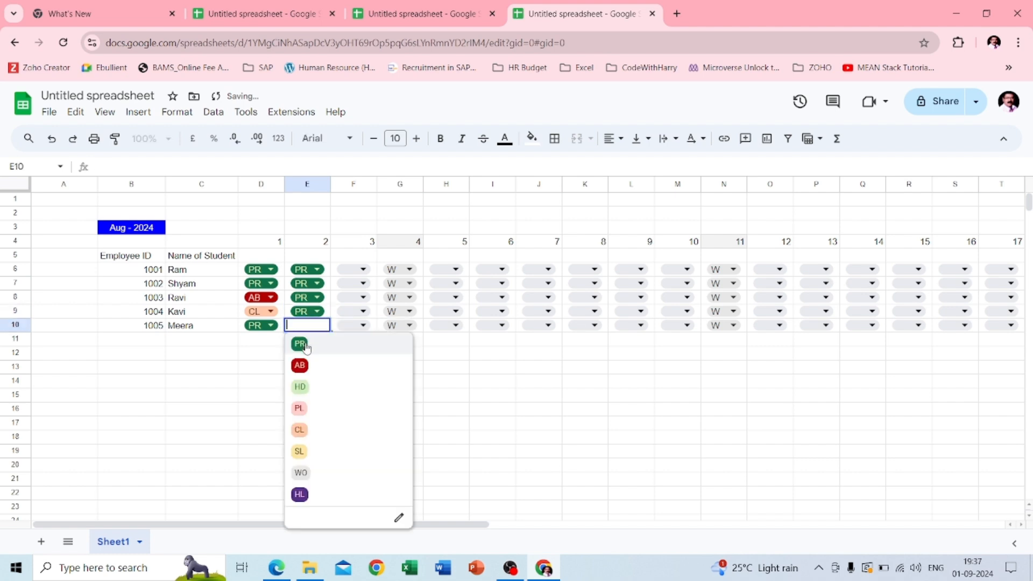
click(306, 345)
Copy the day 2 PR entries in E6:E10 to day 3, starting at cell F6
scroll(436, 391, right, 2)
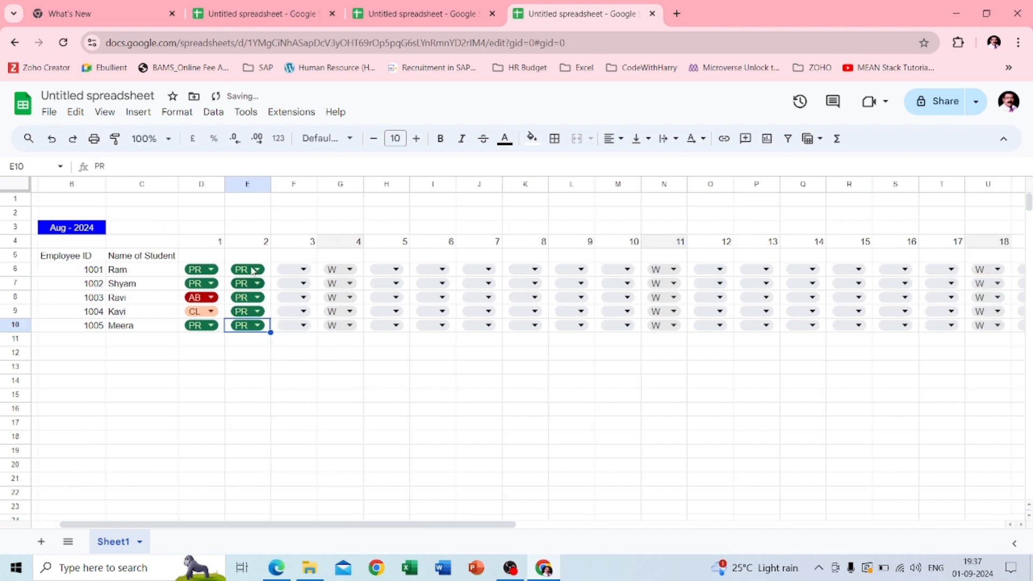
drag(237, 256, 247, 285)
click(276, 384)
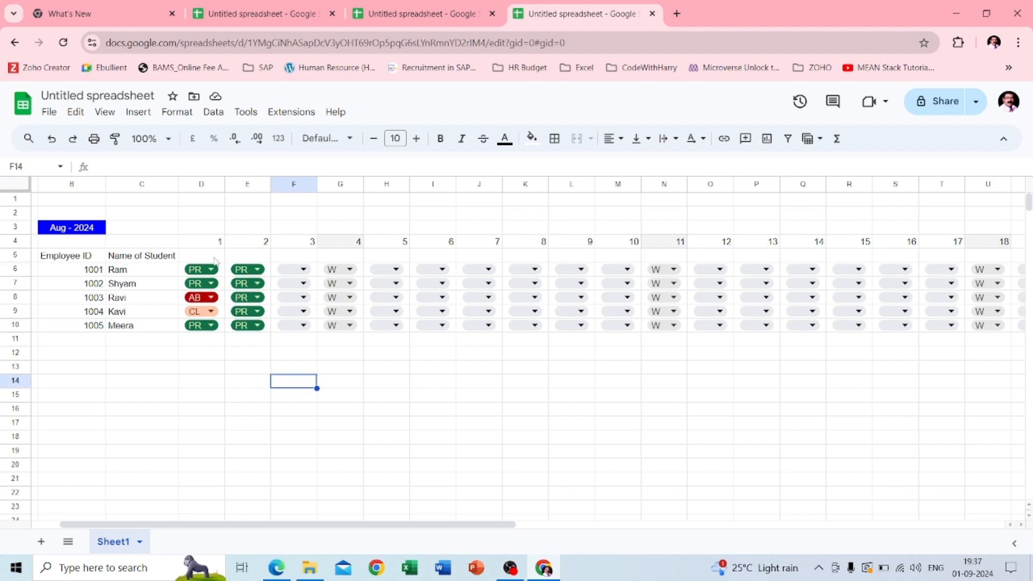
drag(228, 272, 256, 328)
key(ctrl+c)
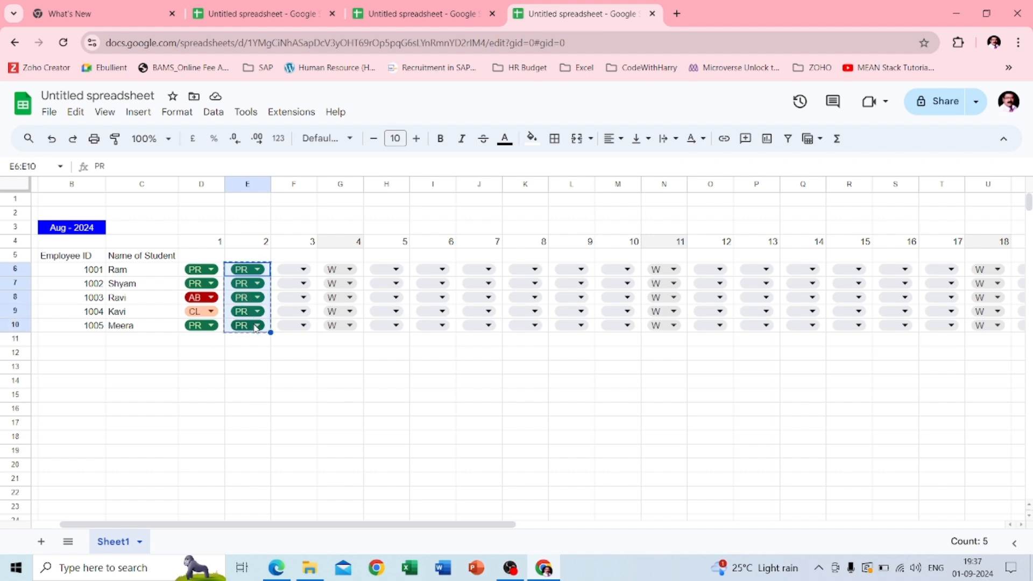
click(278, 271)
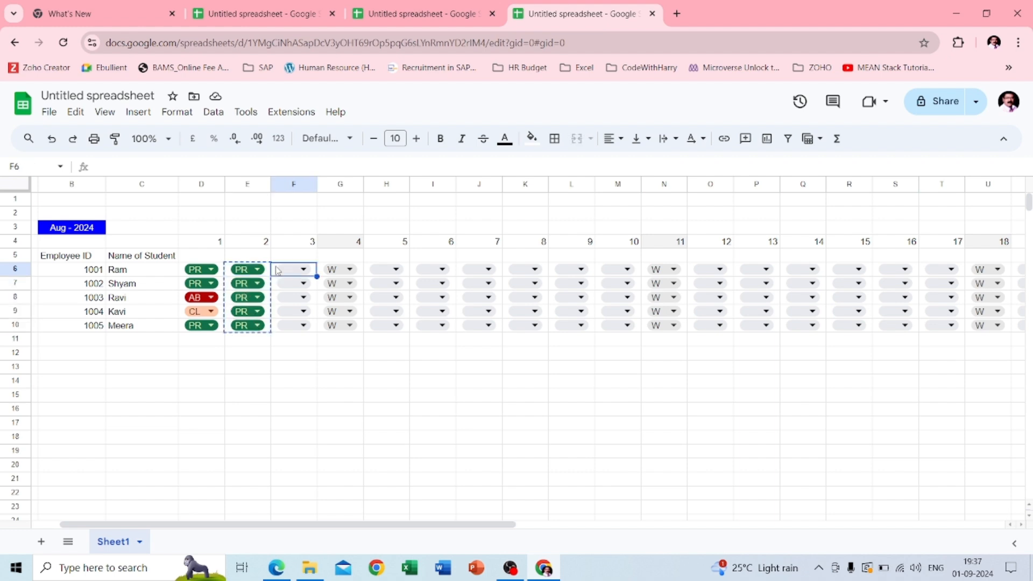
key(ctrl+v)
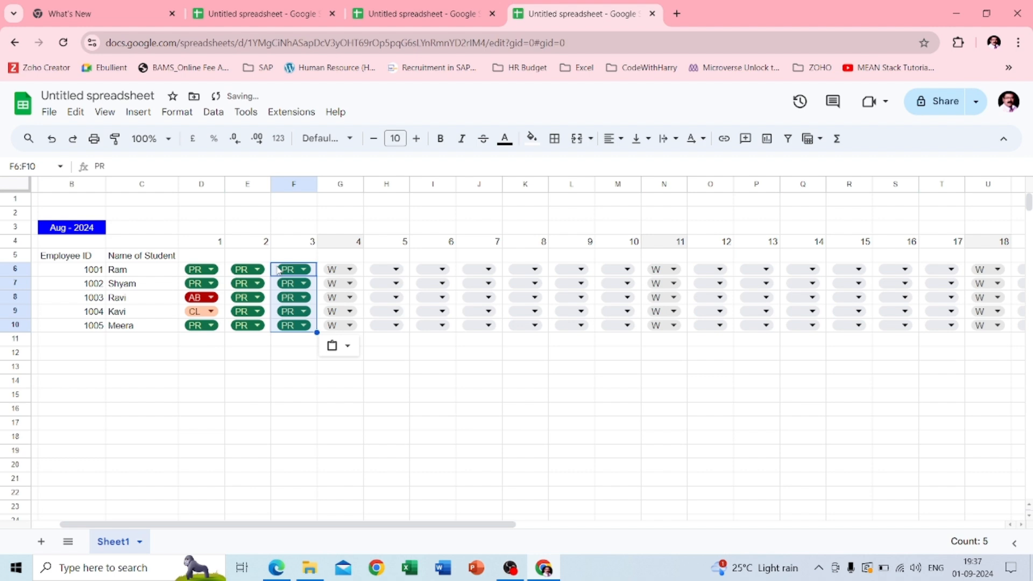
Paste the copied PR entries into days 5 to 10 for all five people, filling H6:M10
click(369, 271)
key(ctrl+v)
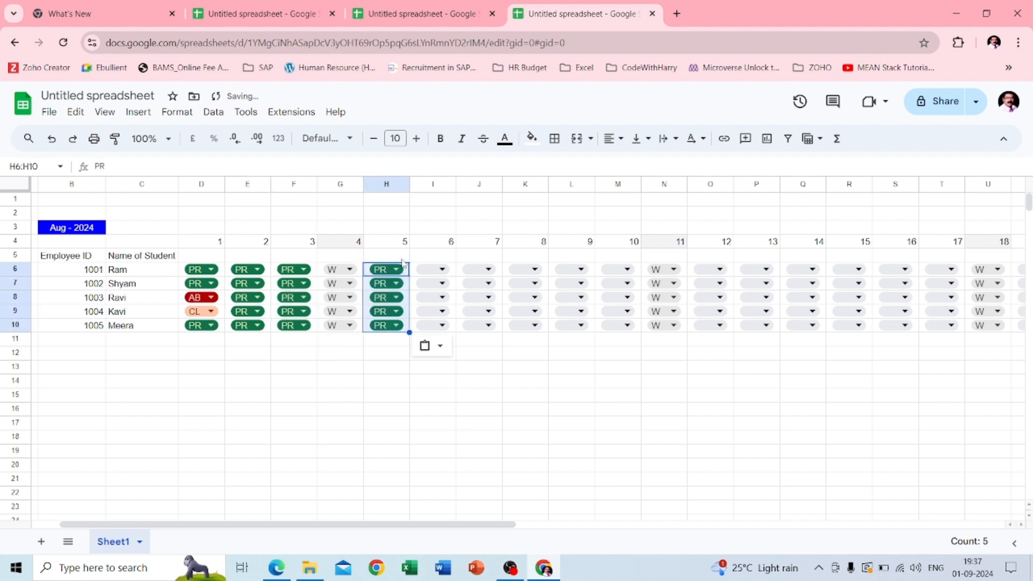
click(415, 270)
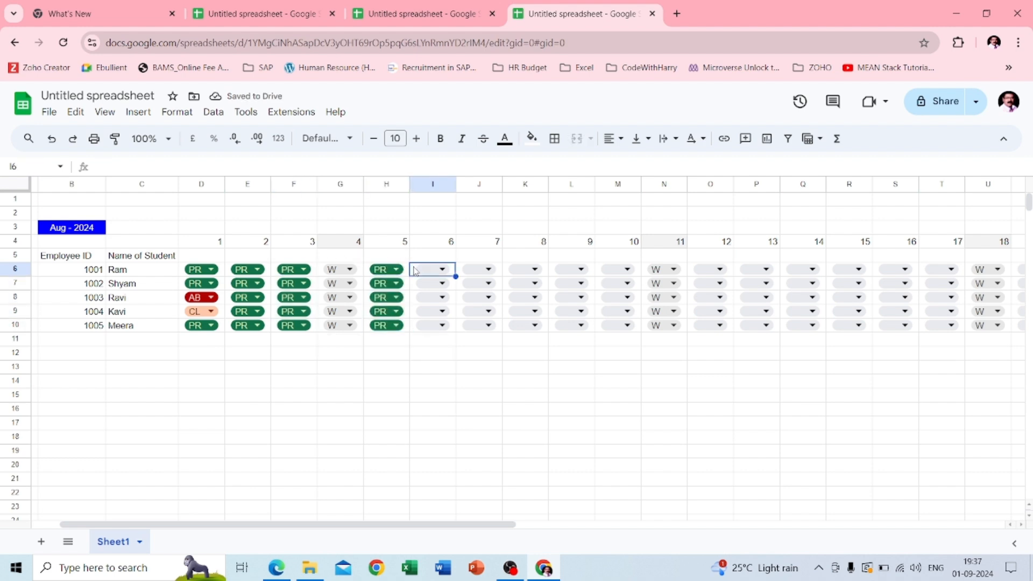
key(ctrl+v)
click(461, 270)
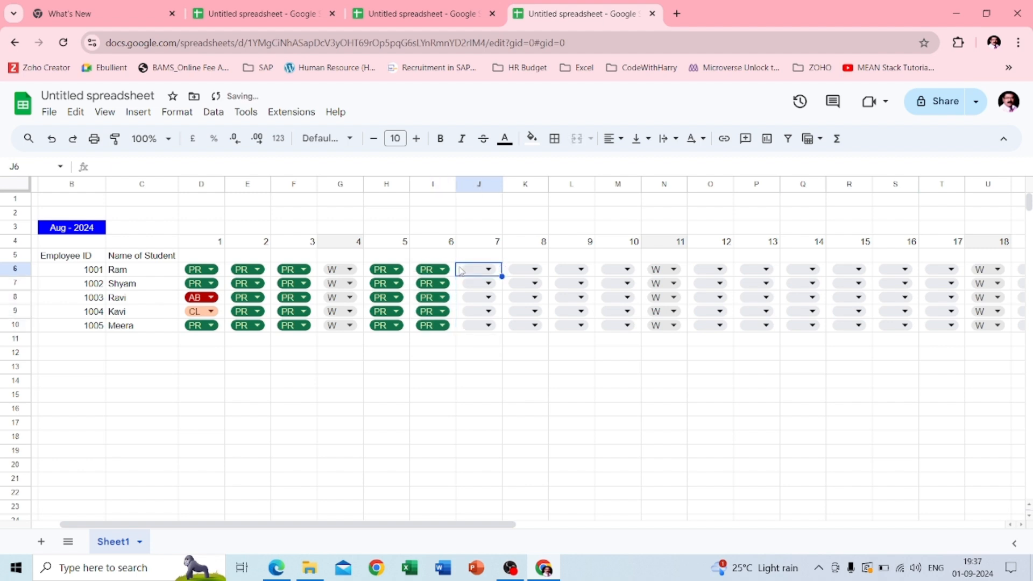
key(ctrl+v)
click(507, 270)
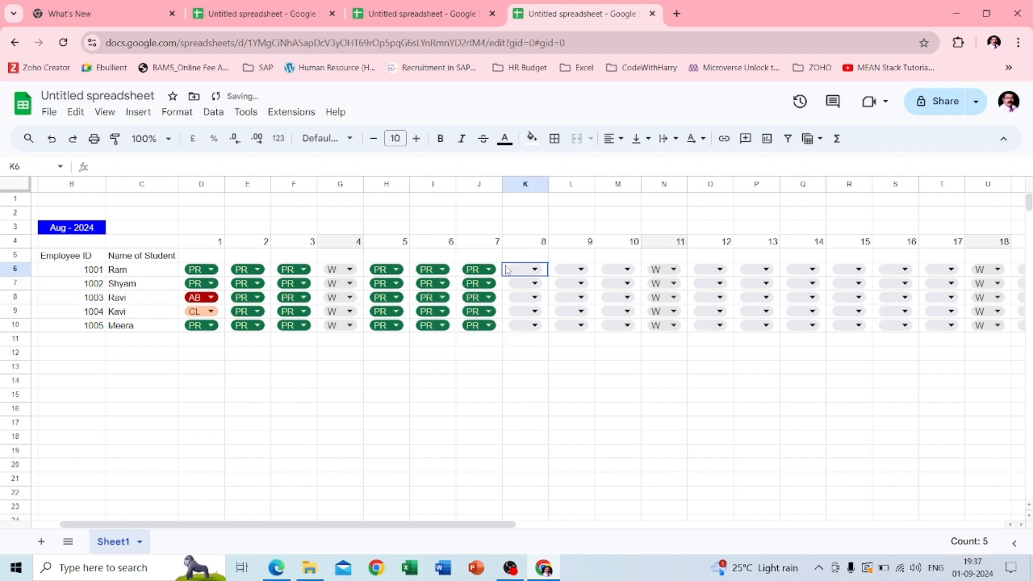
key(ctrl+v)
click(554, 270)
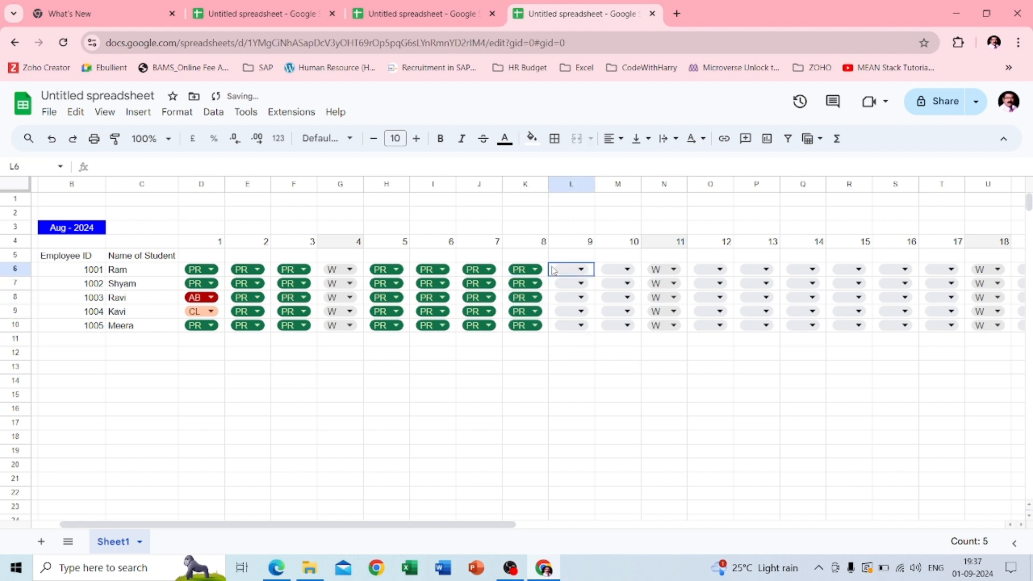
key(ctrl+v)
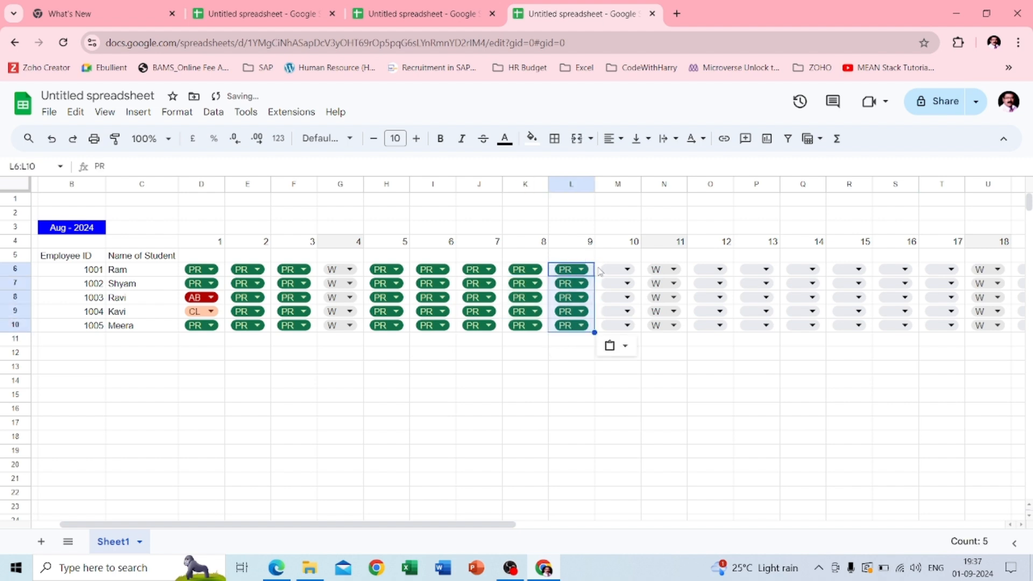
click(600, 270)
key(ctrl+v)
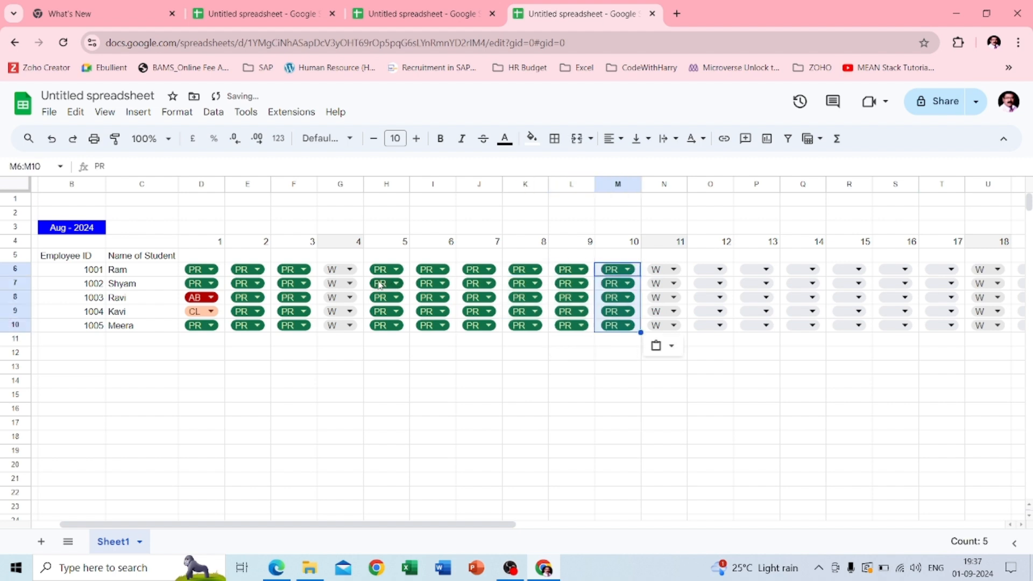
Copy the PR block H6:M10 to days 12–17, 19–24 and 26–31, starting at O6, V6 and AC6
click(372, 270)
drag(491, 304, 635, 329)
key(ctrl+c)
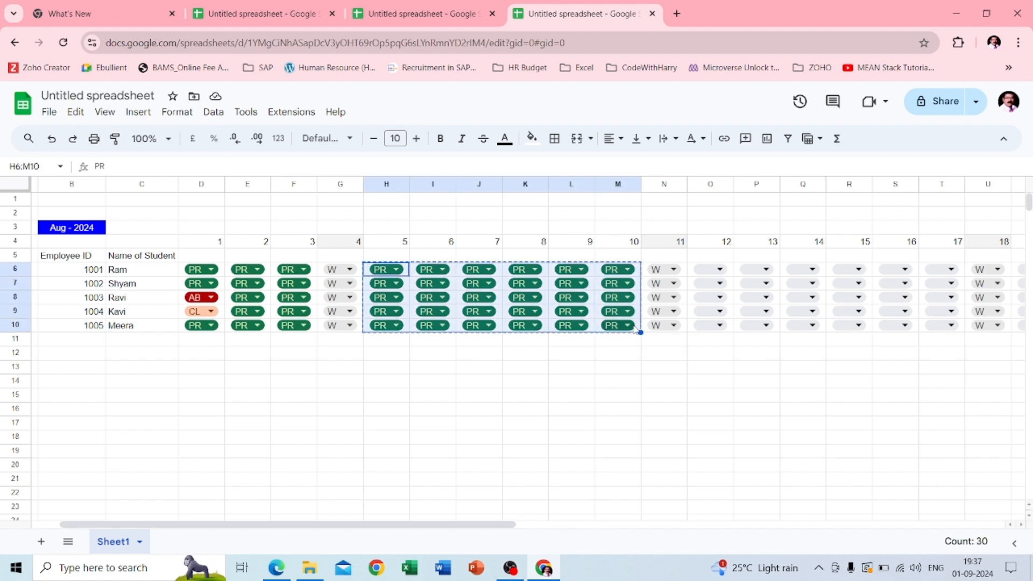
scroll(373, 275, right, 6)
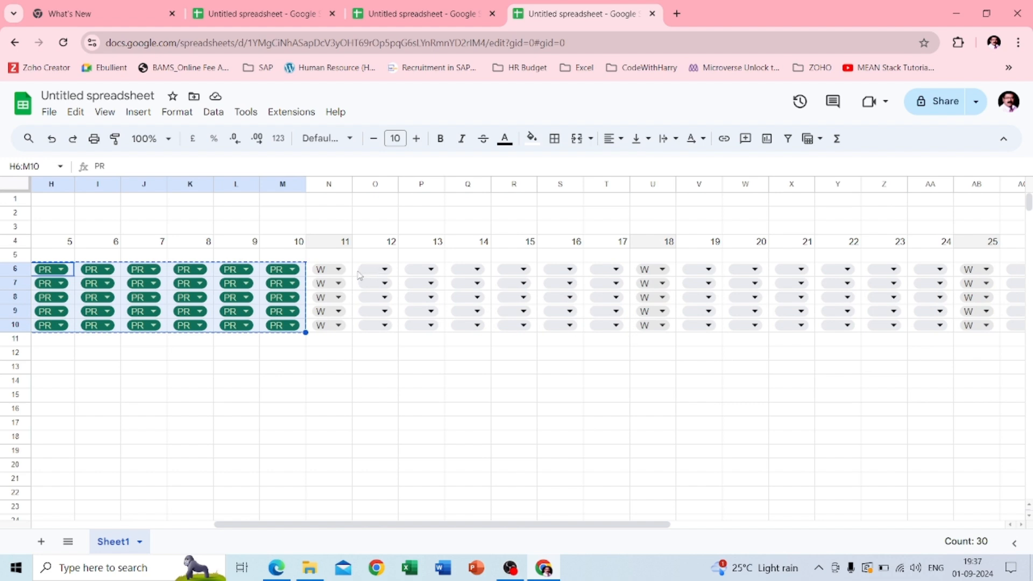
click(357, 270)
key(ctrl+v)
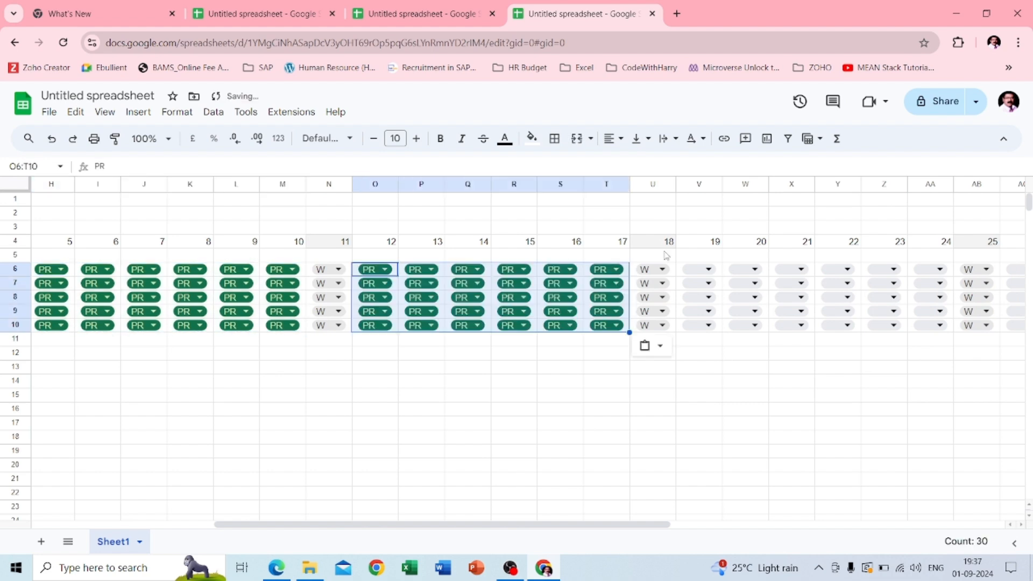
click(682, 269)
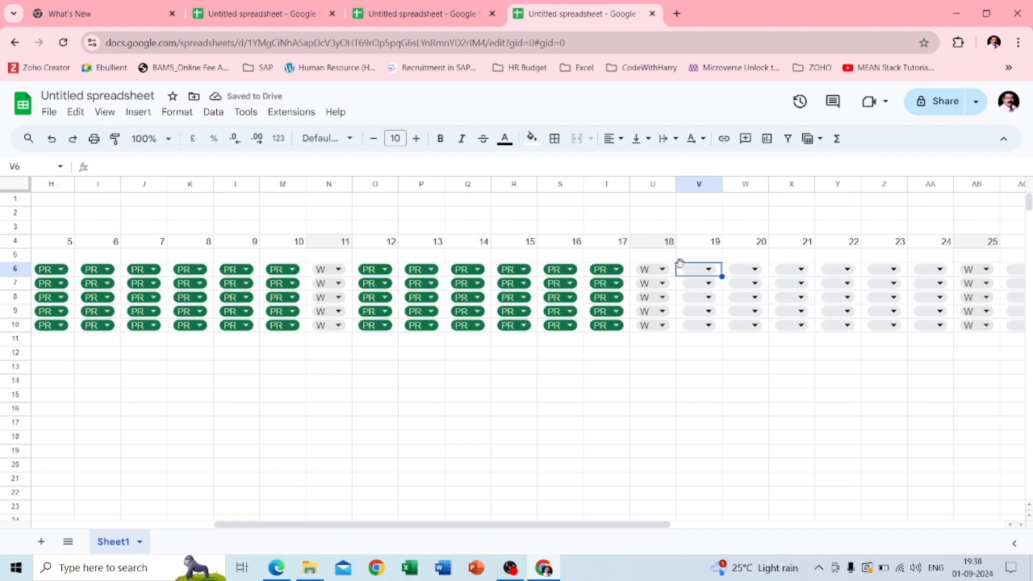
key(ctrl+v)
scroll(680, 264, right, 3)
scroll(680, 263, right, 3)
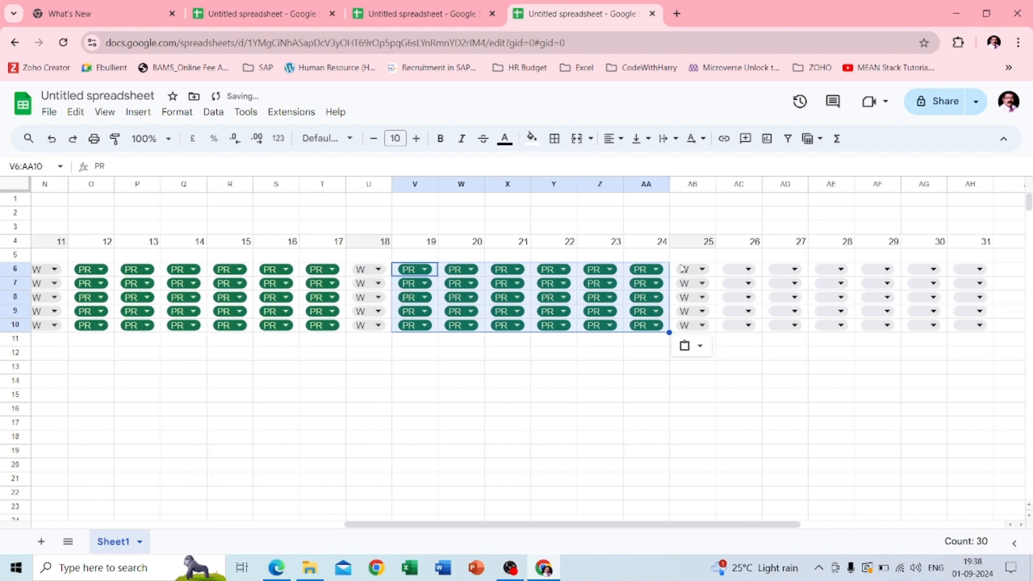
click(722, 269)
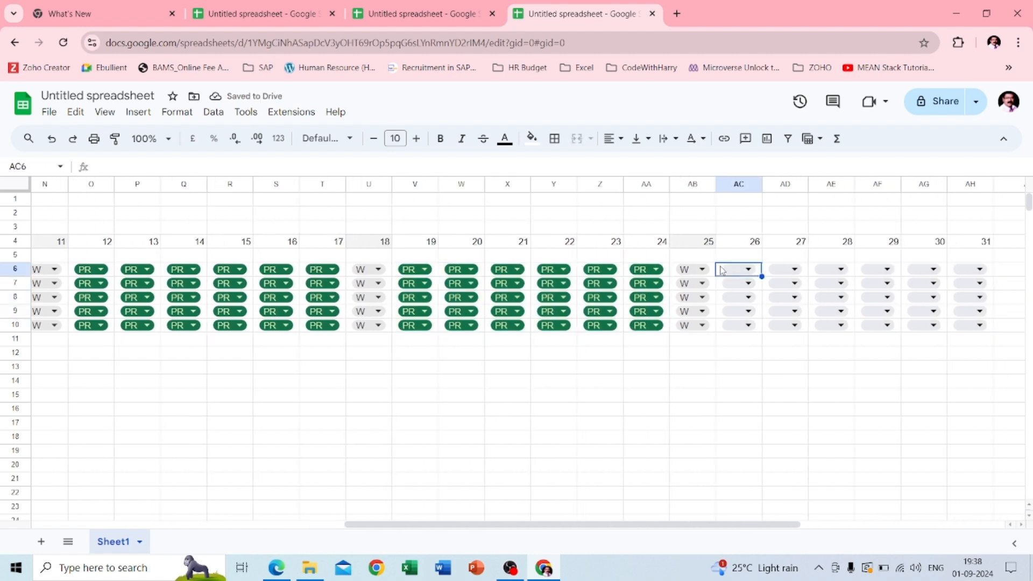
key(ctrl+v)
scroll(892, 339, right, 3)
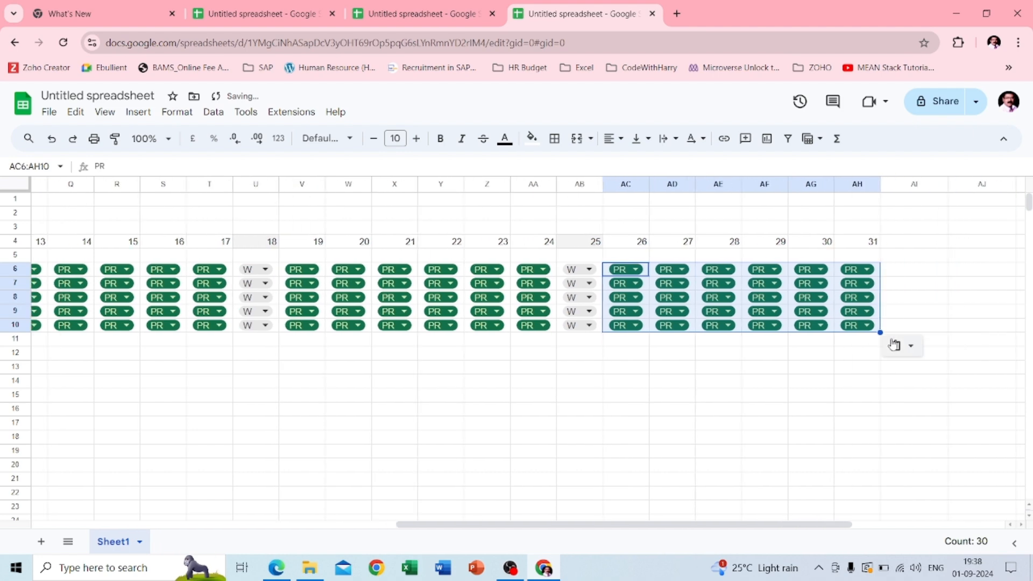
Change the attendance in row 7 to PL for days 8, 9 and 10 (K7, L7 and M7)
scroll(325, 448, left, 12)
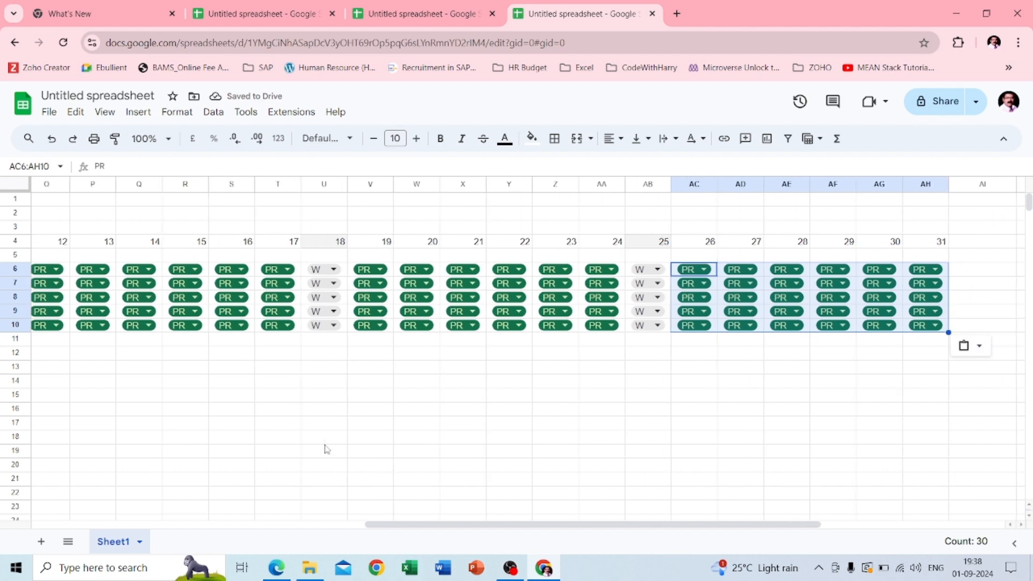
scroll(325, 449, left, 3)
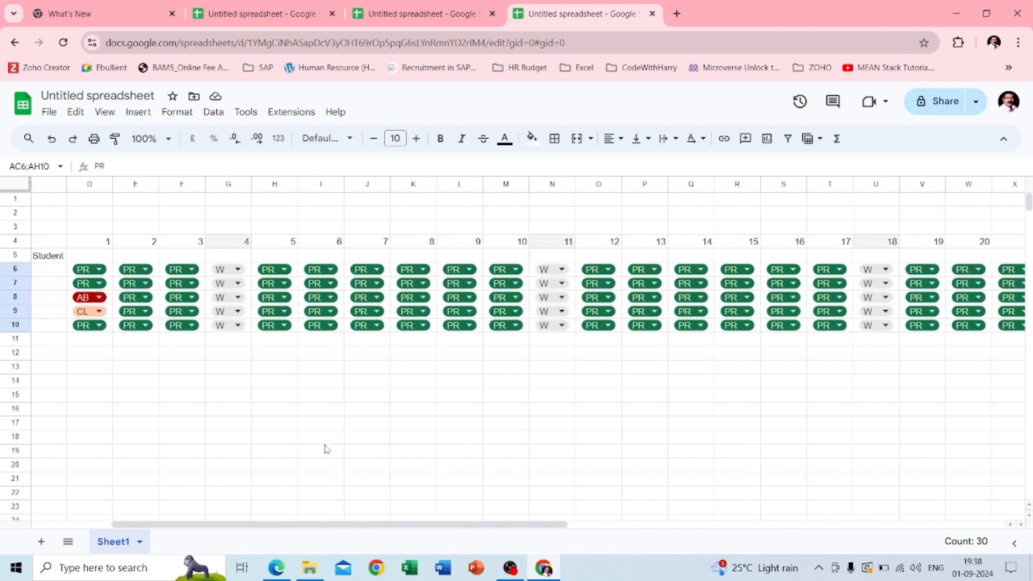
scroll(325, 448, right, 1)
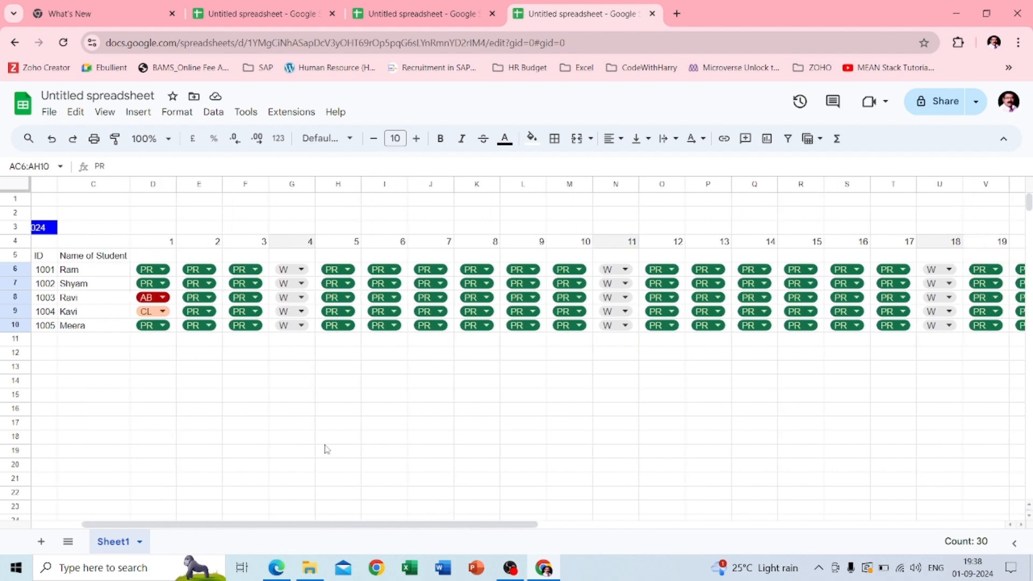
scroll(272, 440, right, 1)
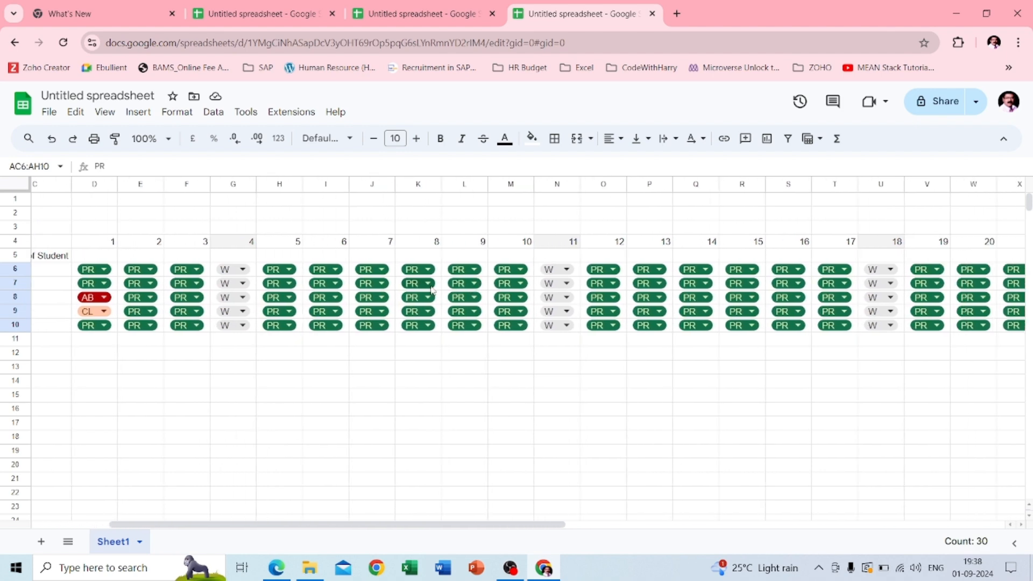
click(432, 289)
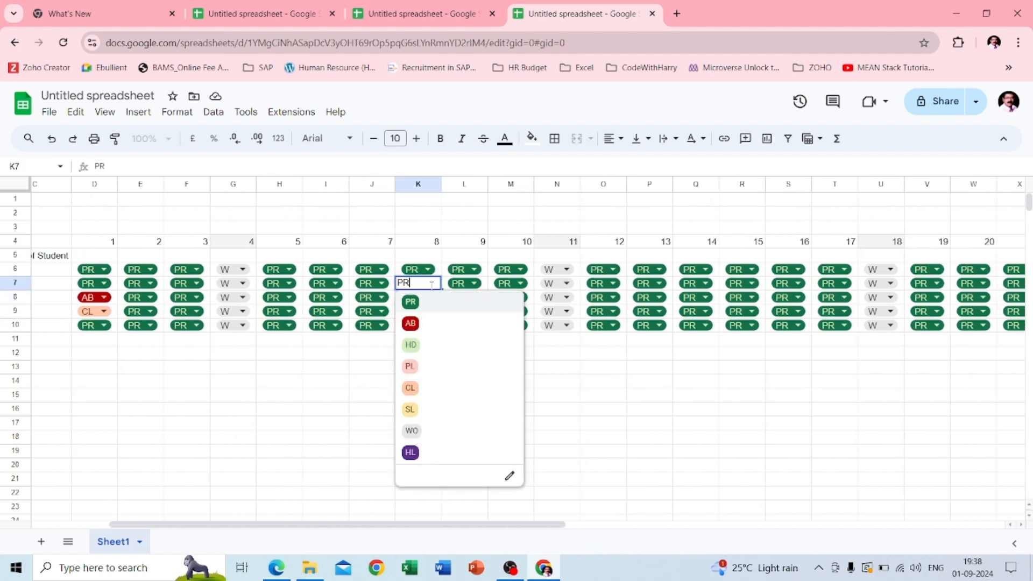
click(417, 366)
click(473, 284)
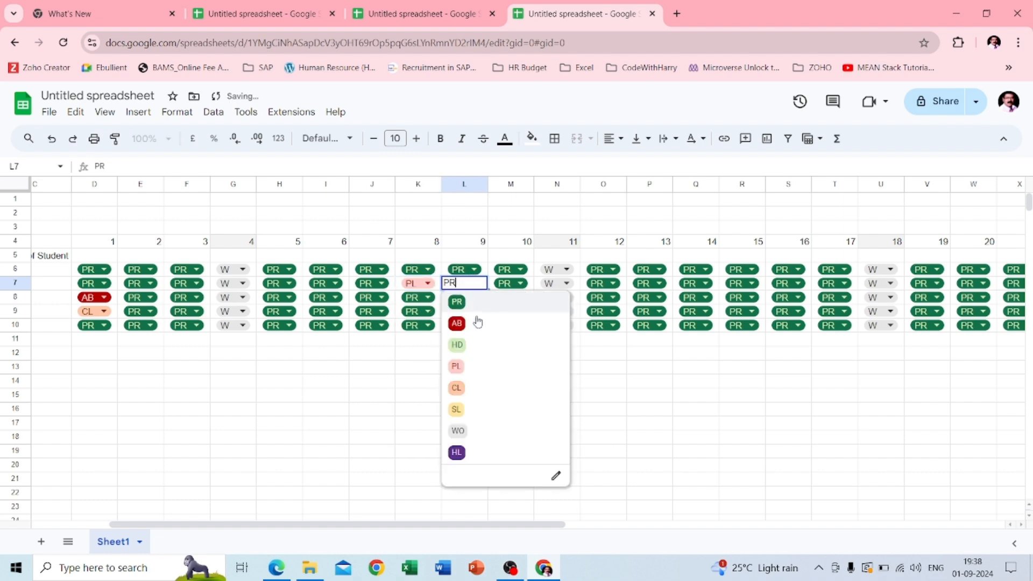
click(462, 367)
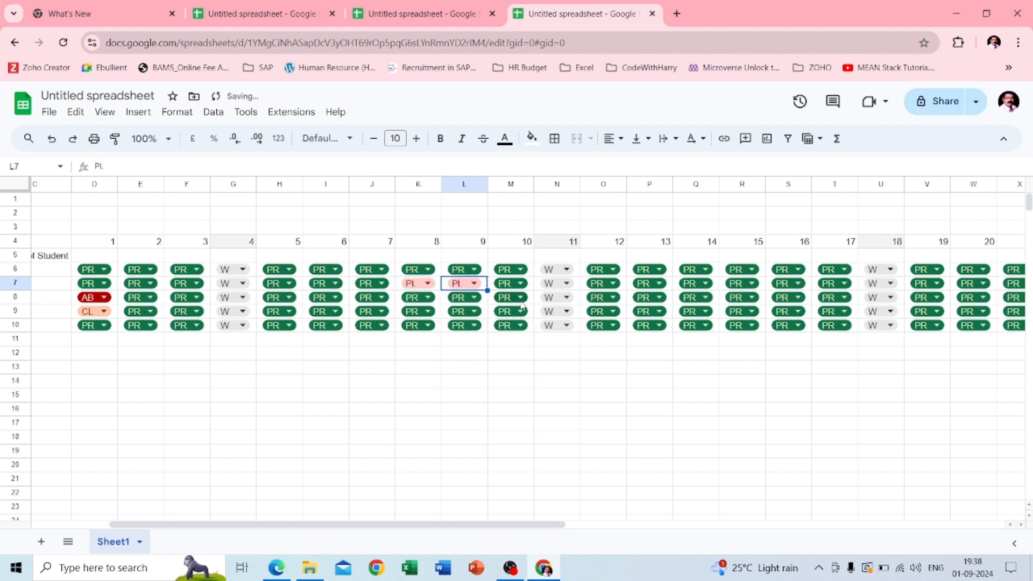
click(521, 283)
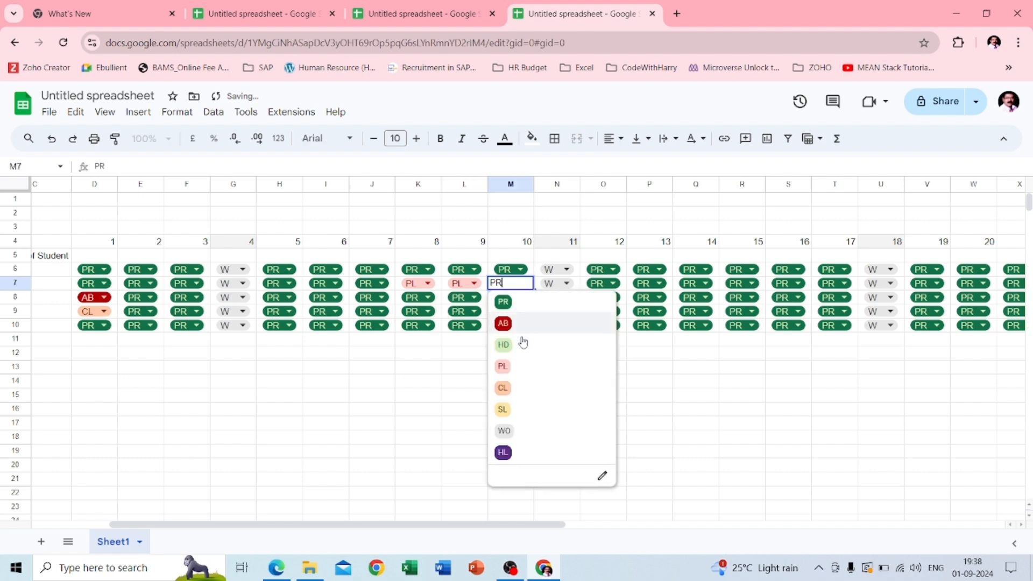
click(510, 368)
Change the attendance in row 9 to SL for days 16 and 17 (S9 and T9)
scroll(683, 353, right, 3)
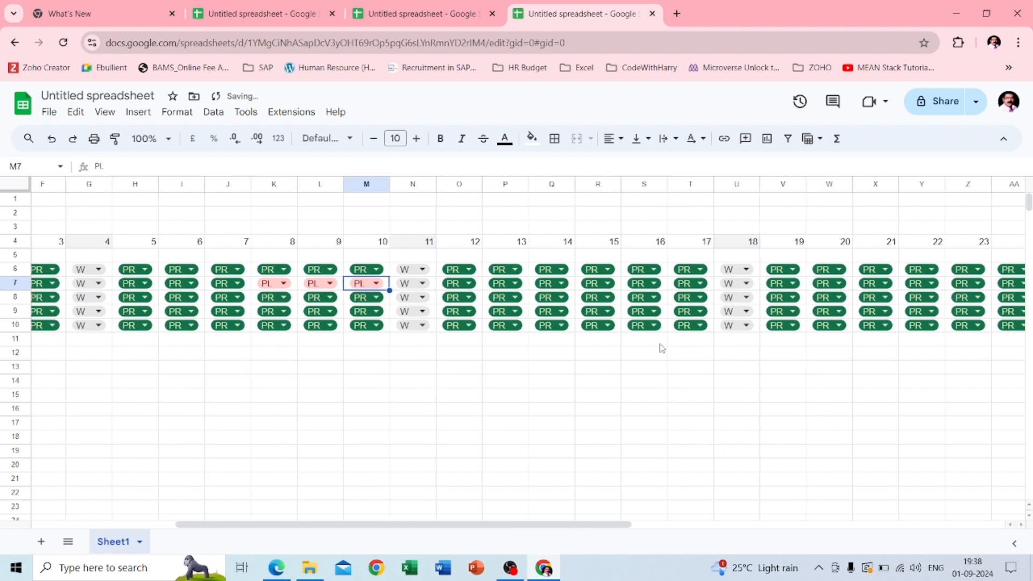
click(638, 315)
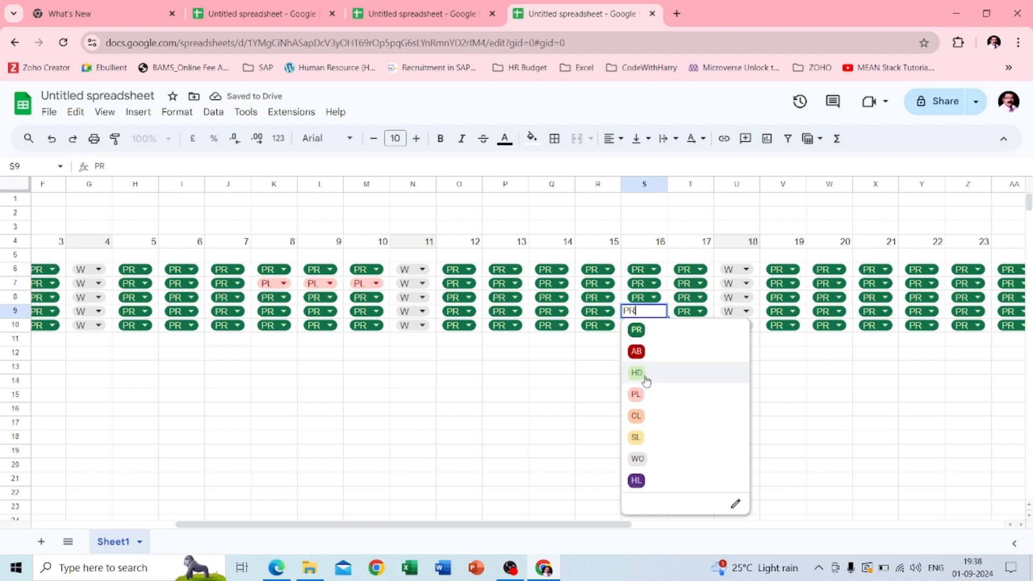
click(639, 441)
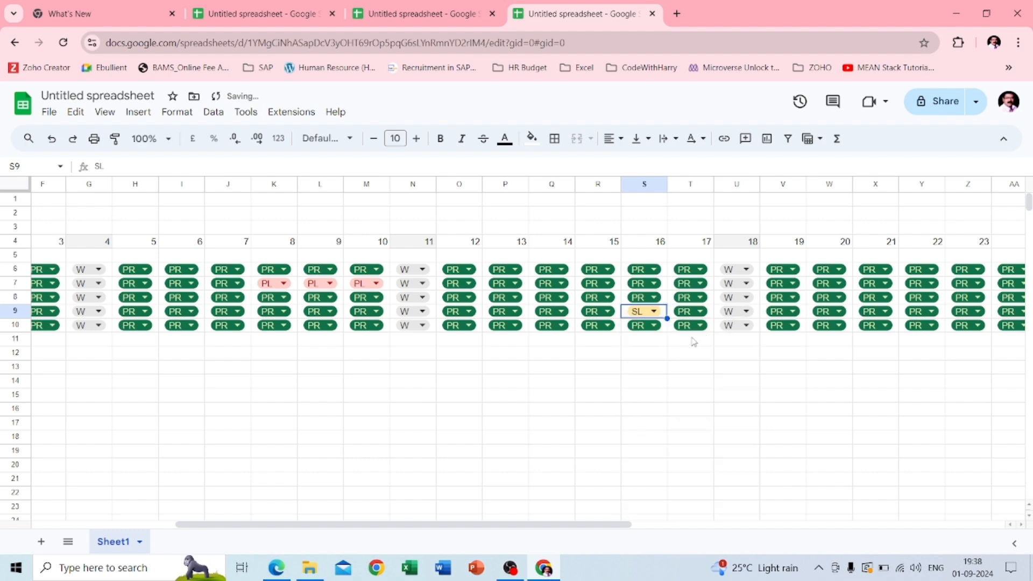
click(701, 313)
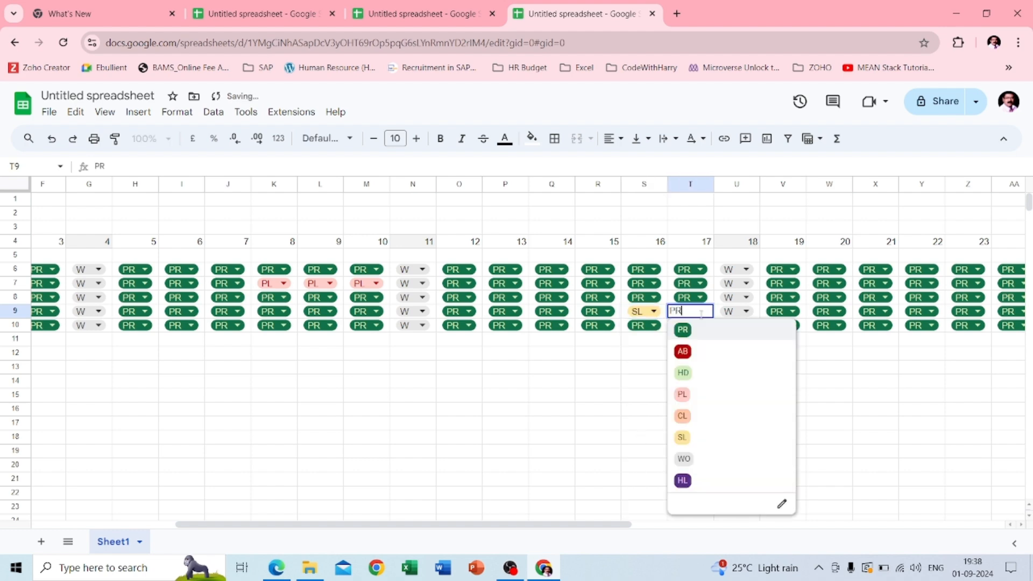
click(682, 437)
Set the day 22 attendance in cell Y6 to HL
scroll(833, 366, right, 2)
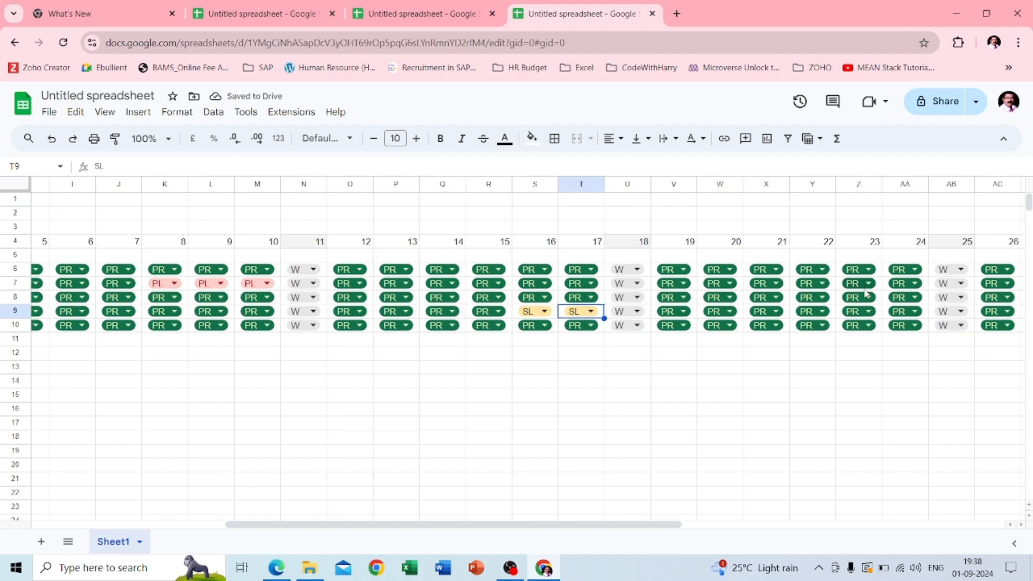
scroll(866, 293, right, 2)
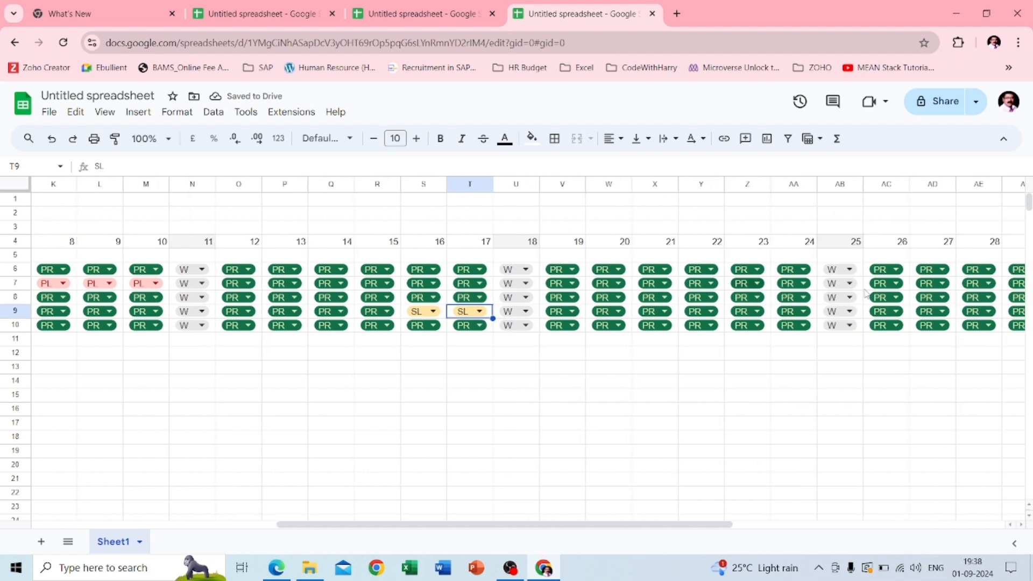
click(710, 269)
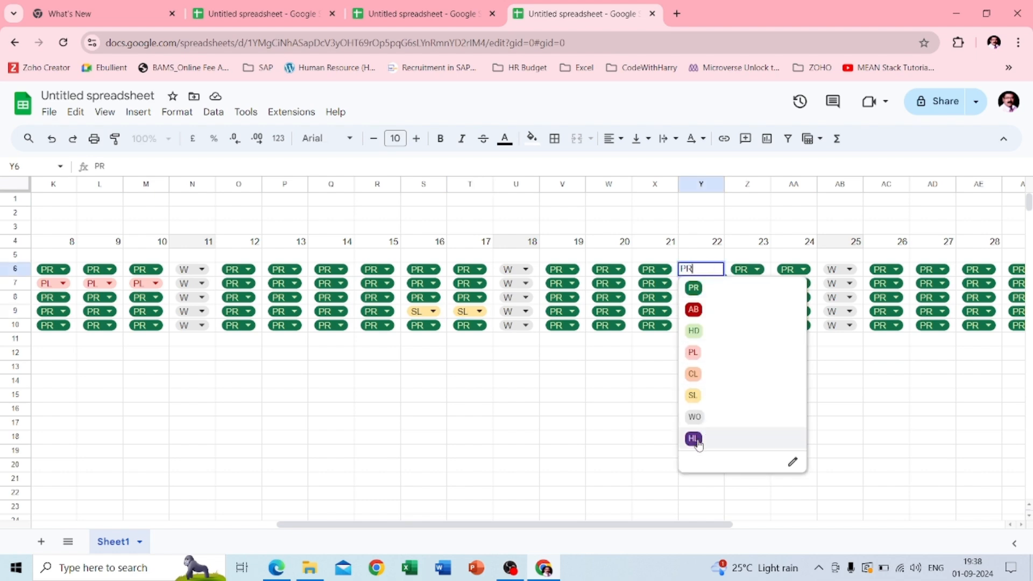
click(693, 438)
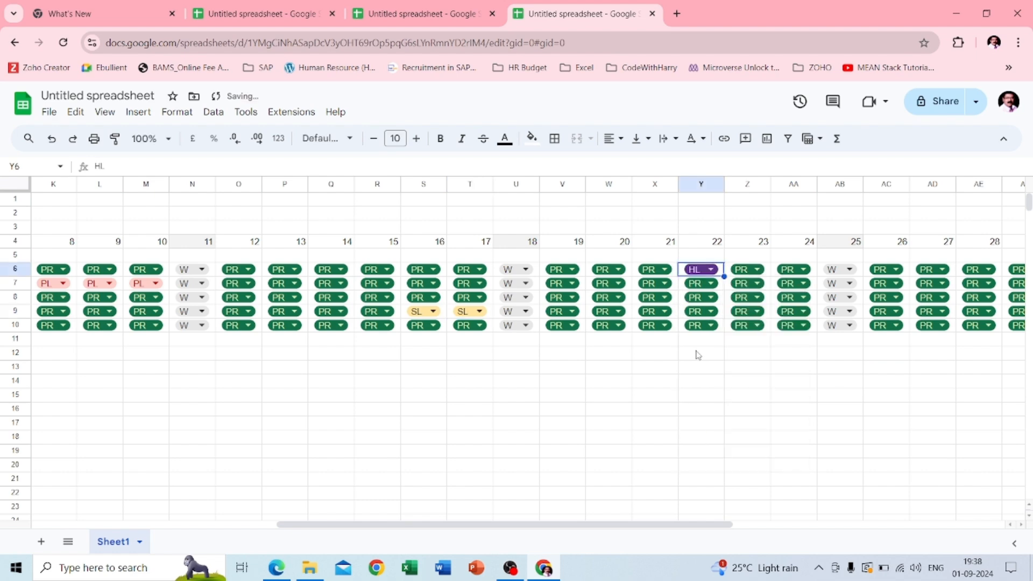
Set the day 22 attendance in Y6 back to PR and mark day 15 as HL in all five rows, R6:R10
click(711, 270)
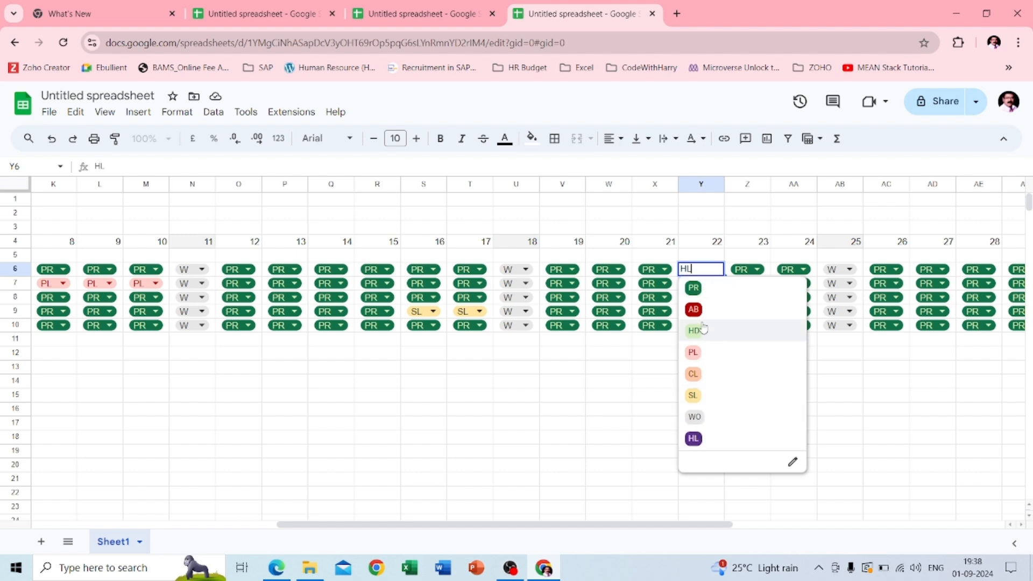
click(691, 288)
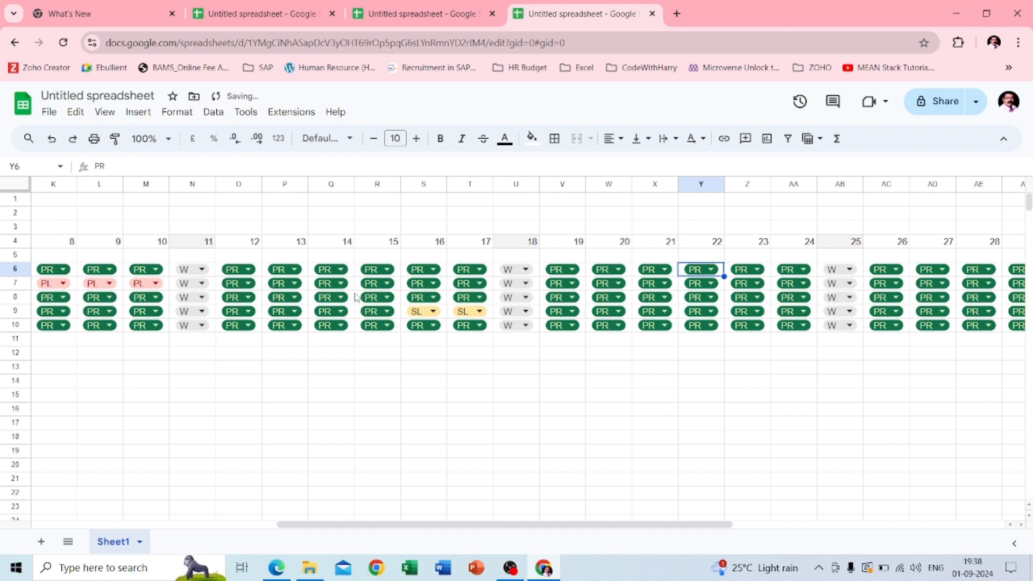
click(389, 270)
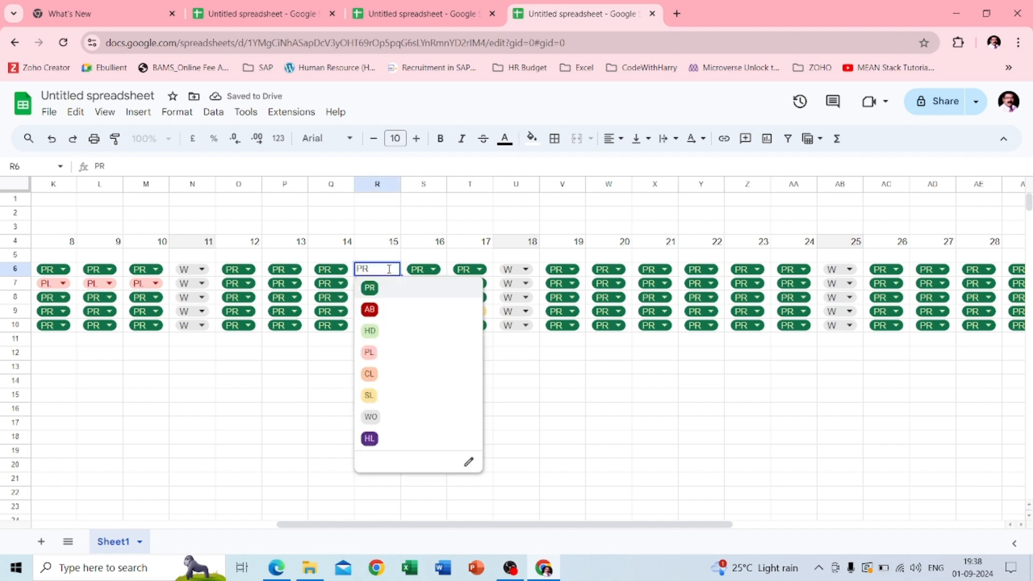
click(370, 438)
click(388, 284)
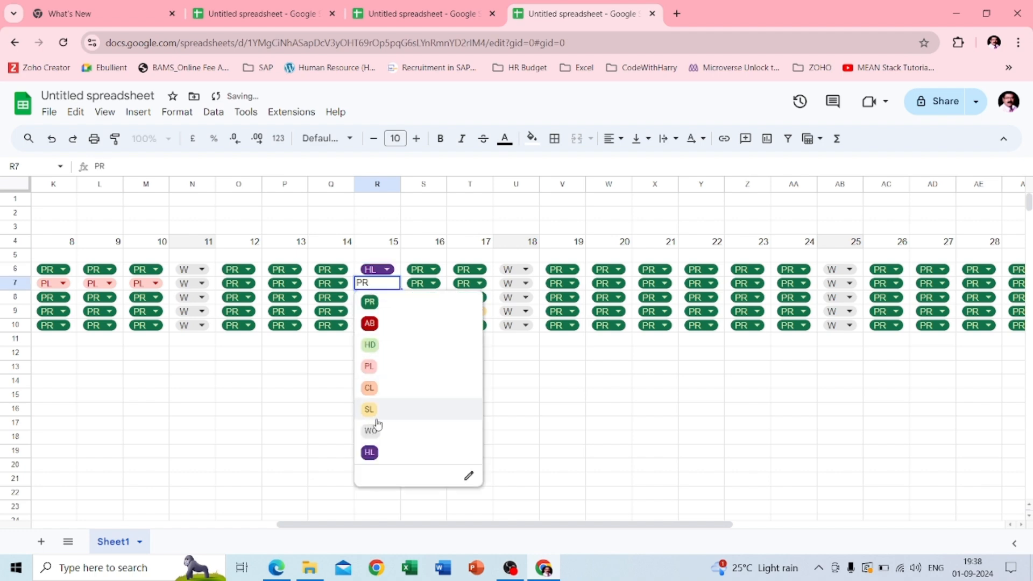
click(376, 453)
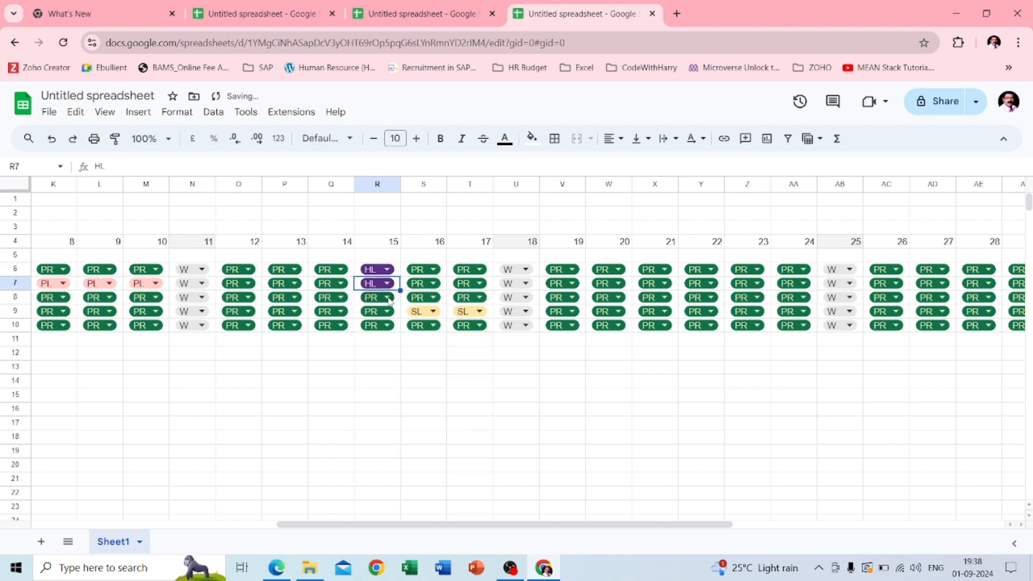
click(387, 297)
click(370, 467)
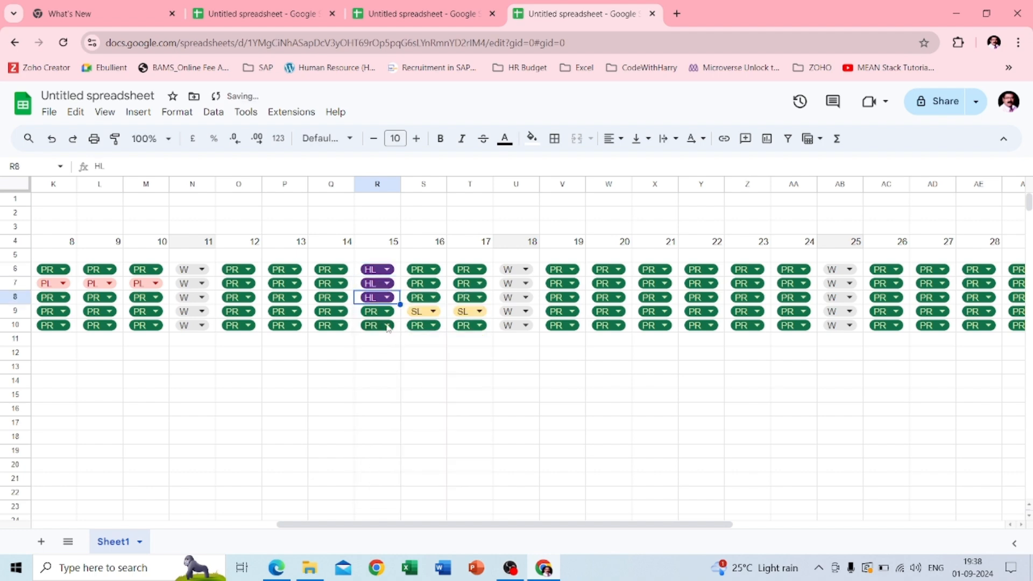
click(389, 315)
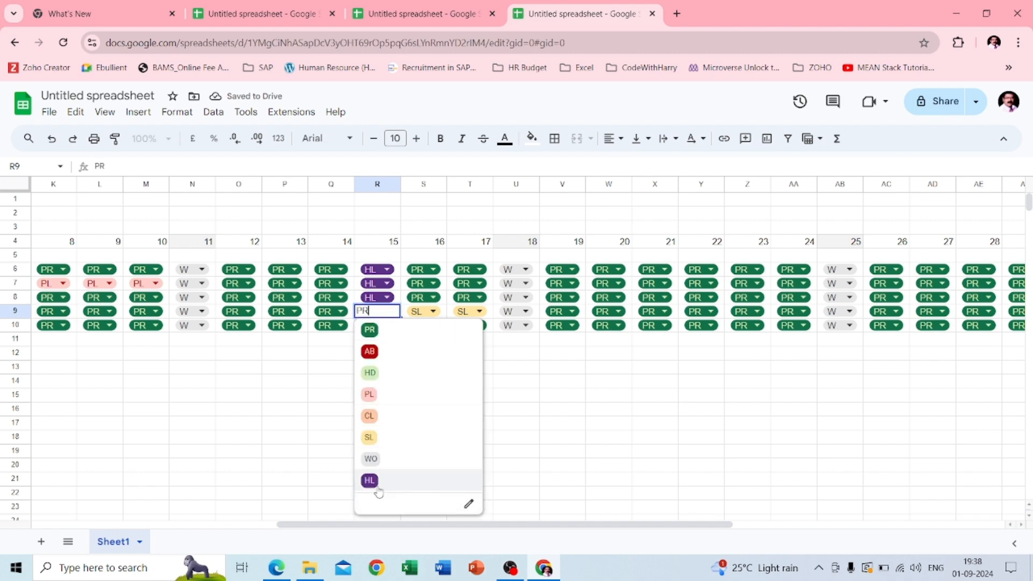
click(370, 481)
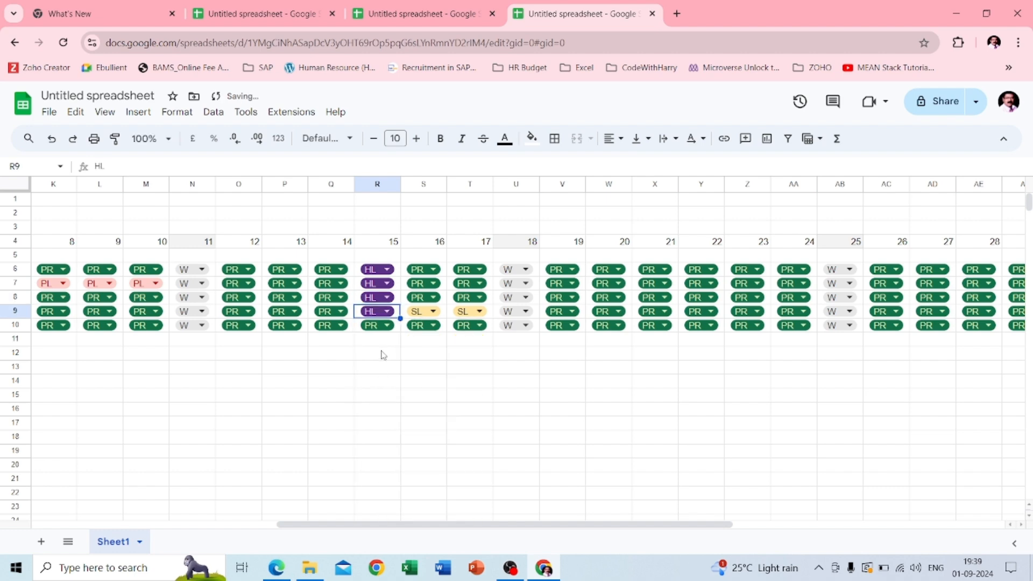
click(387, 325)
click(374, 496)
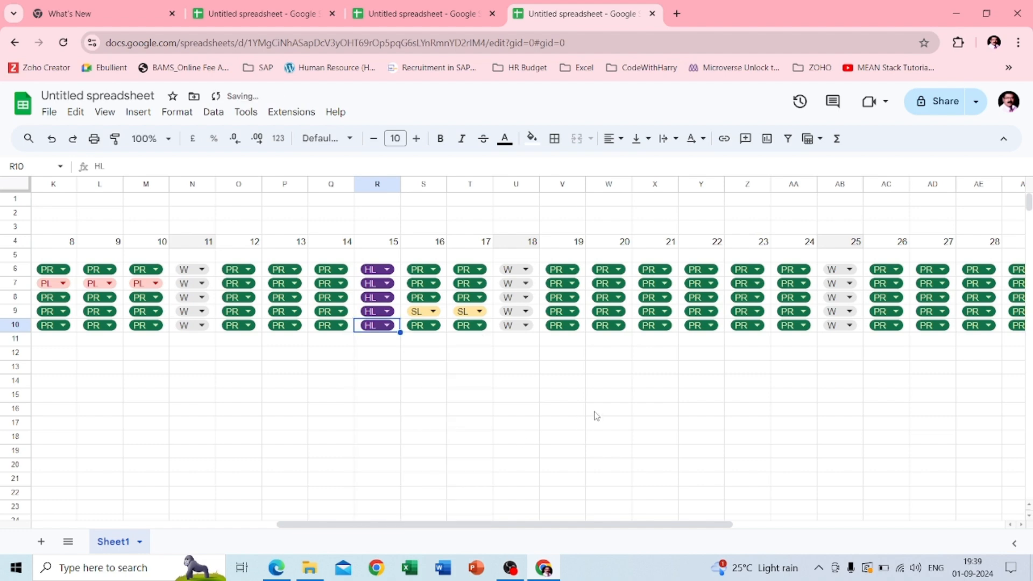
Review the attendance entries for days 1 to 31 and the attendance codes offered in the day 31 drop-down, AH6
scroll(596, 416, right, 4)
scroll(596, 415, right, 7)
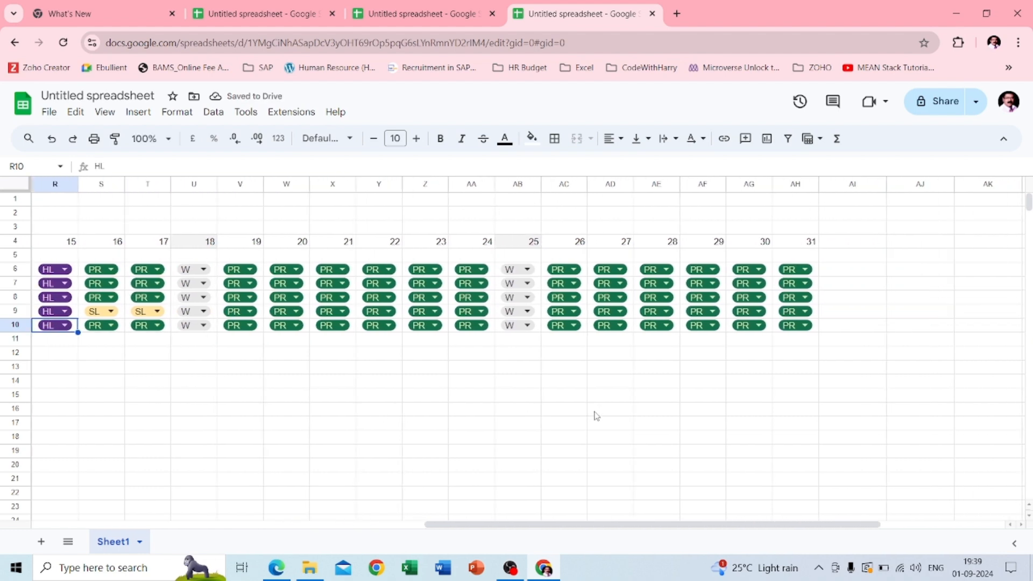
scroll(596, 416, left, 20)
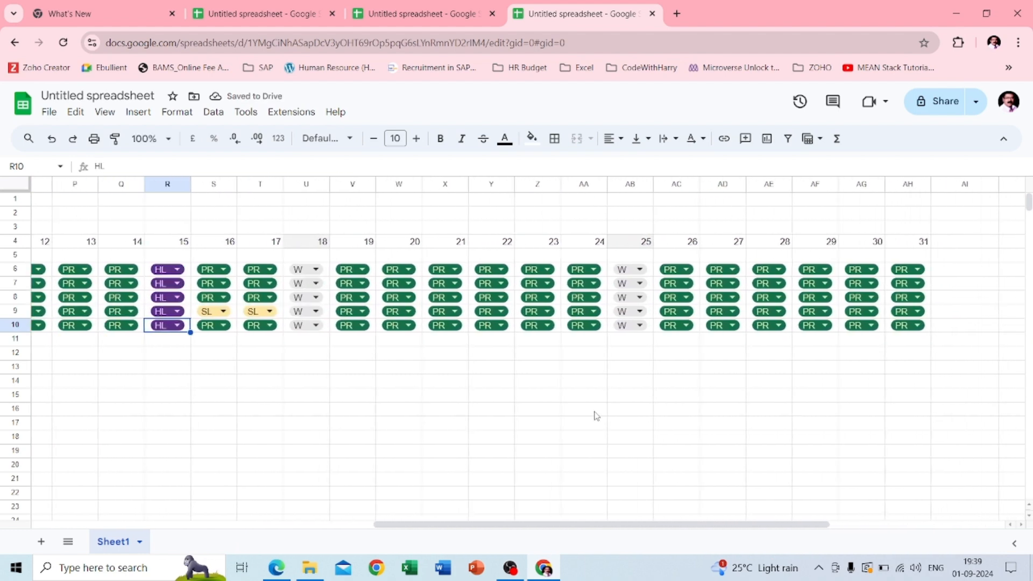
scroll(596, 416, left, 1)
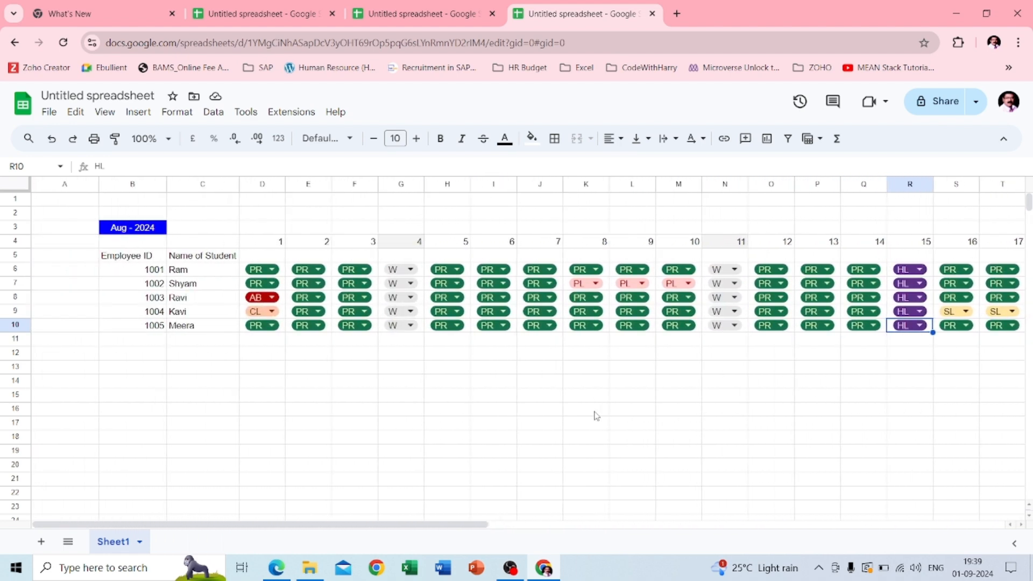
scroll(596, 416, right, 20)
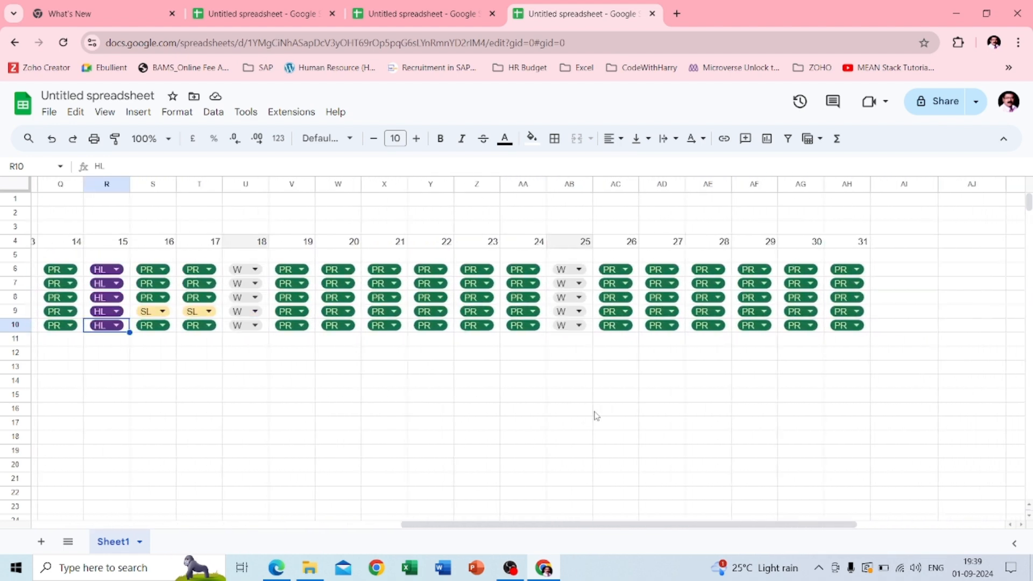
drag(596, 414, 575, 265)
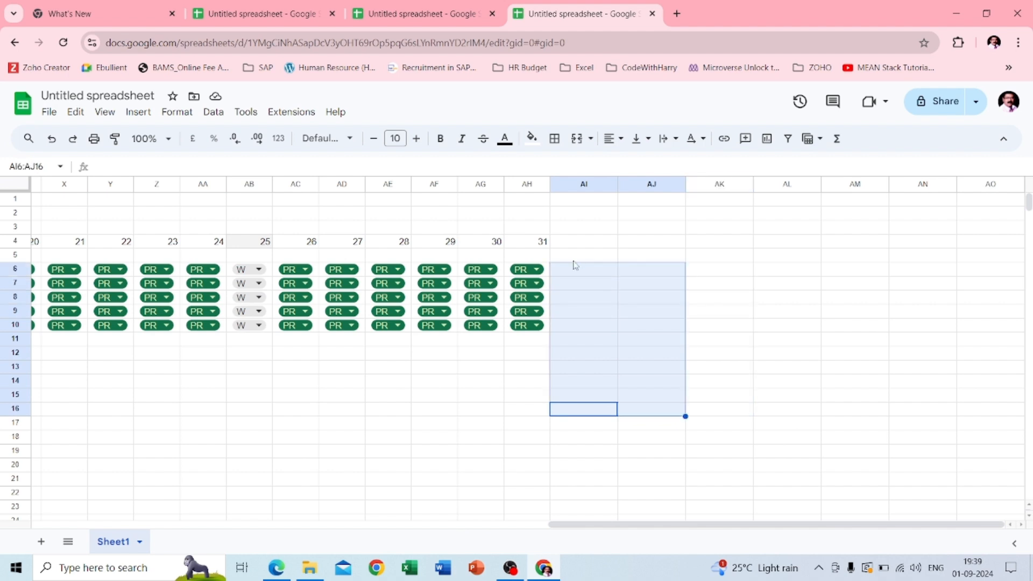
click(536, 269)
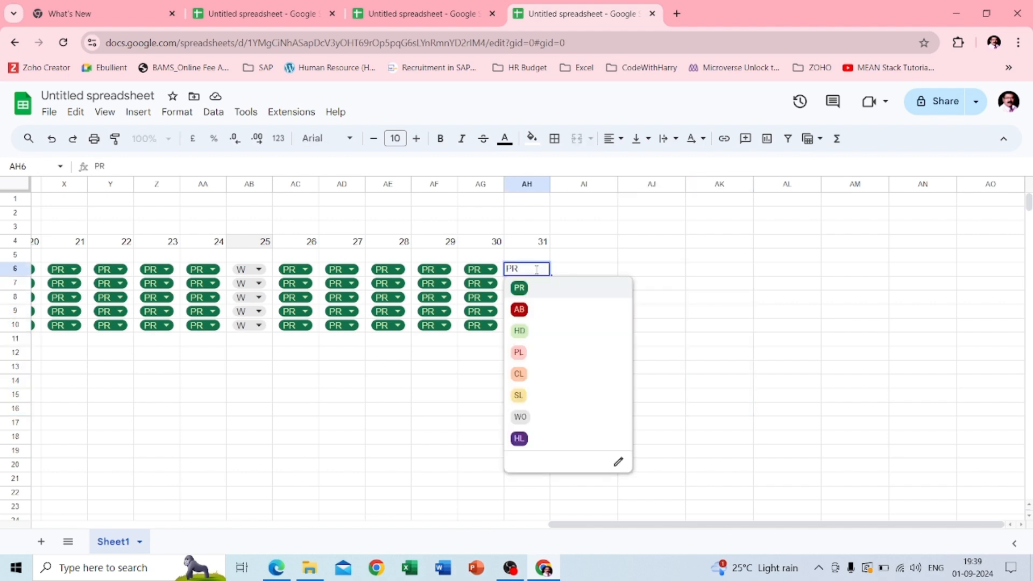
Enter the total-column headings PR, AB, HD, PL, CL and SL in AI4 to AN4, after day 31
click(585, 244)
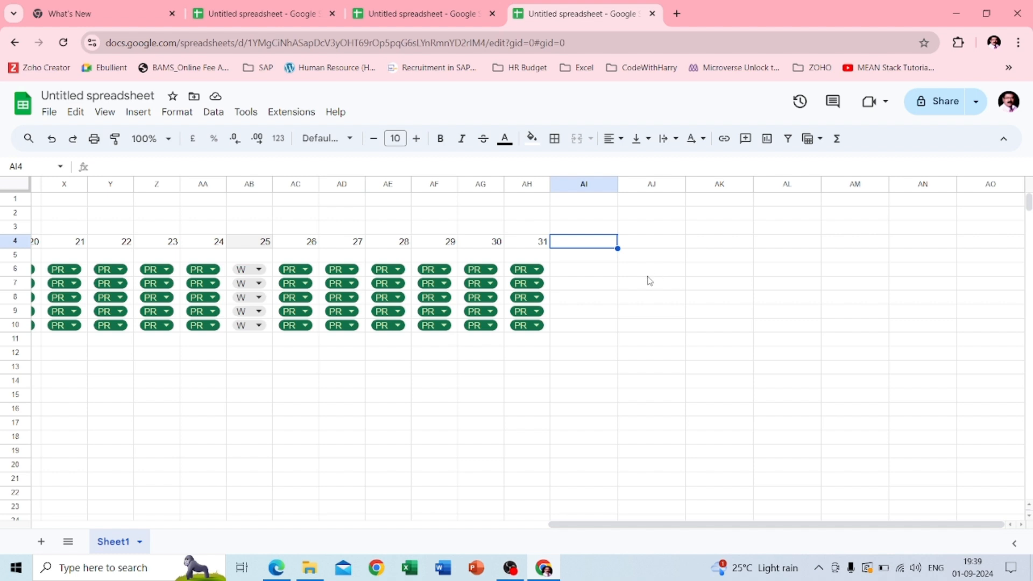
text(PR)
key(Tab)
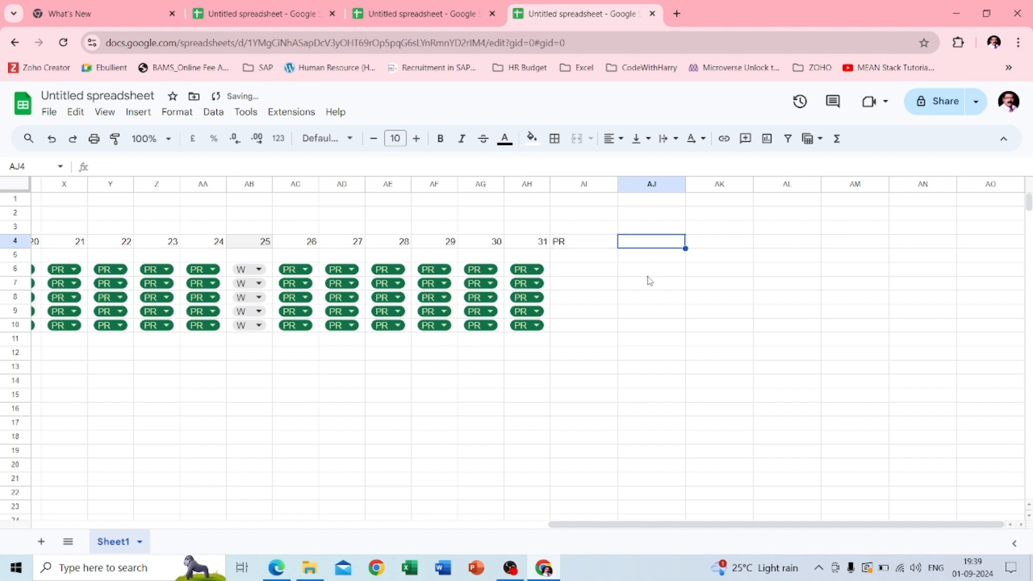
text(AB)
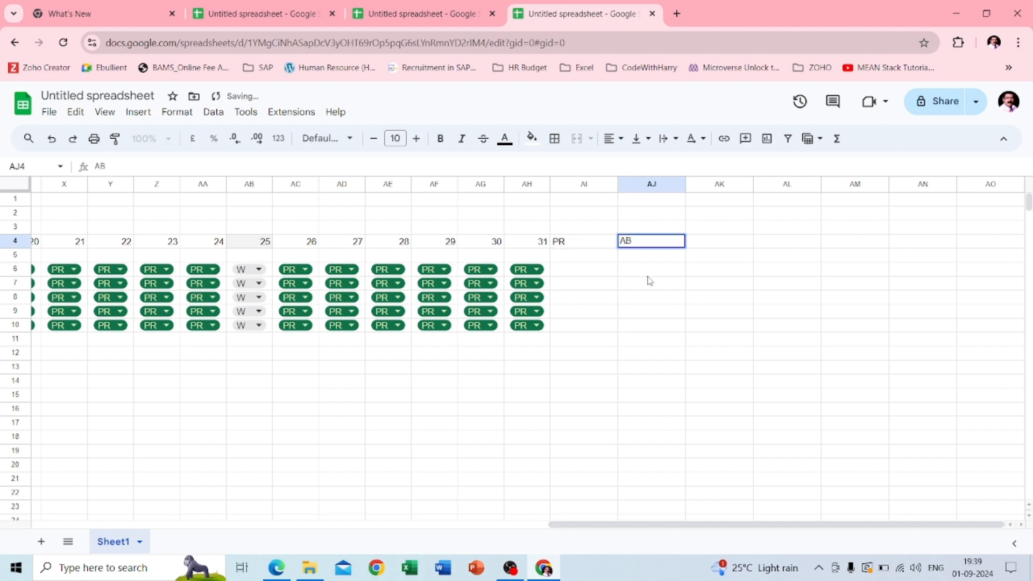
key(Tab)
text(HD)
key(Tab)
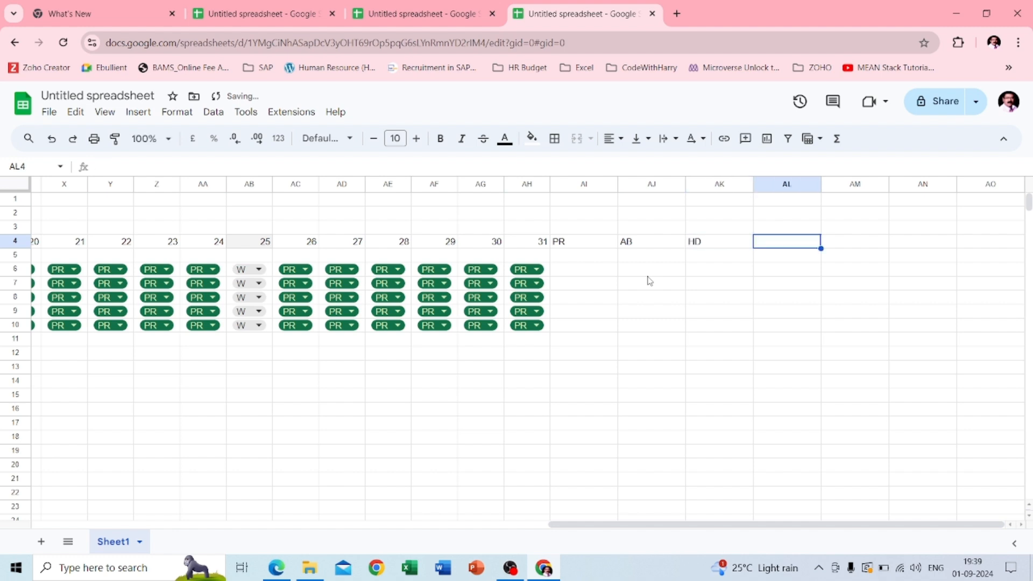
text(PL)
key(Tab)
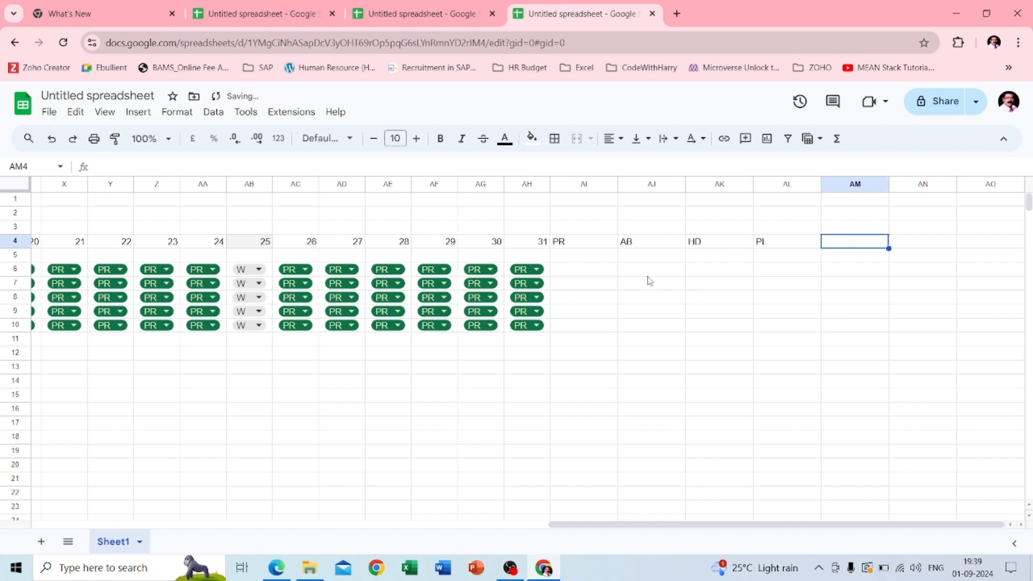
text(CL)
key(Tab)
text(S)
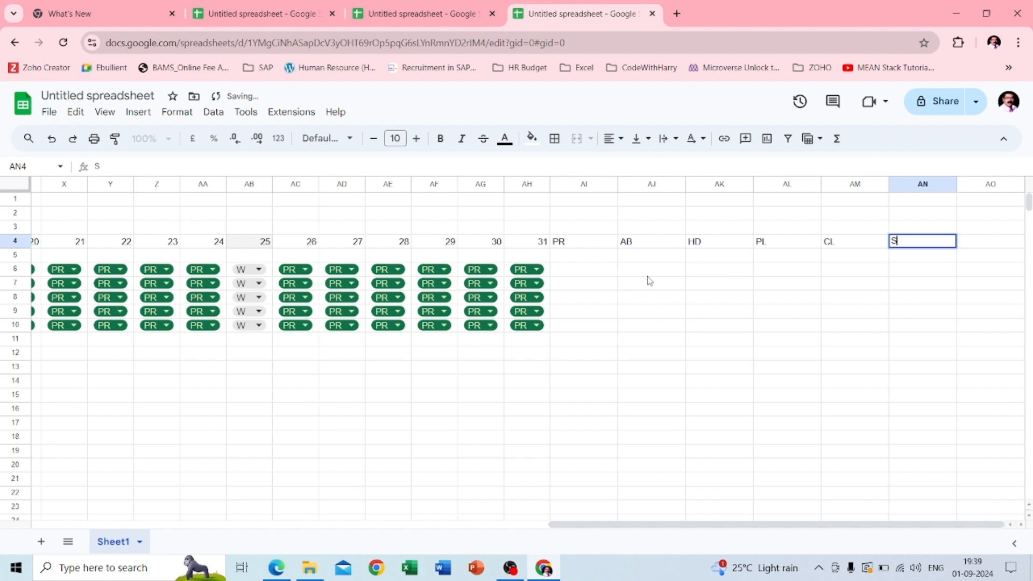
Check the remaining codes in the day 31 drop-down and add the heading WO in AO4
double_click(535, 270)
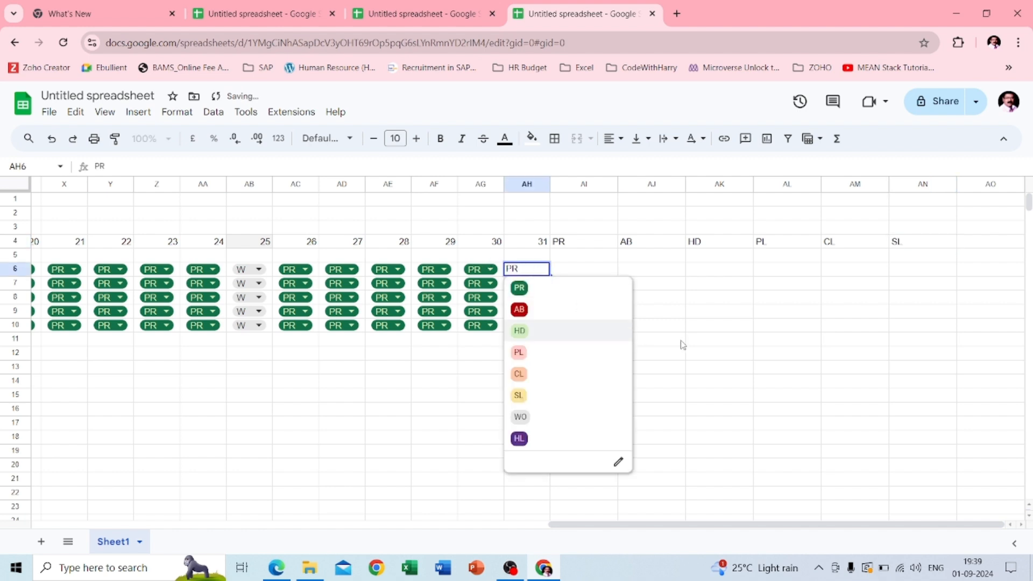
click(837, 302)
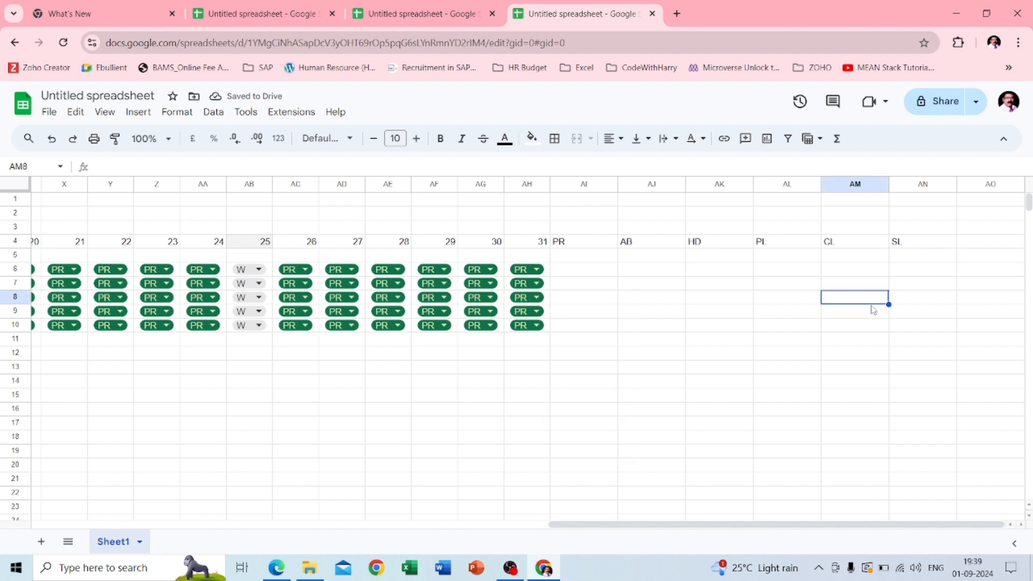
click(984, 242)
text(WO)
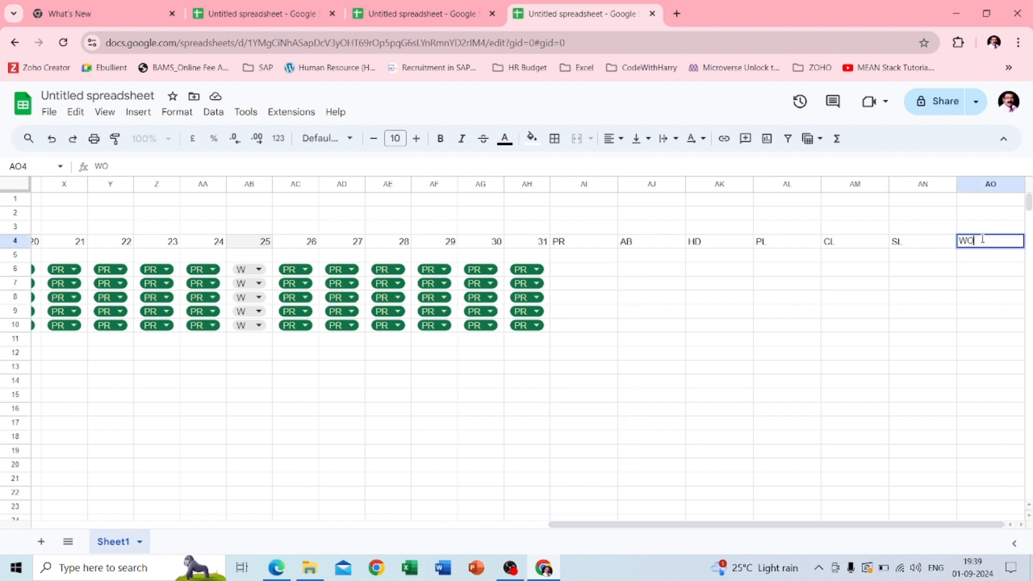
key(Tab)
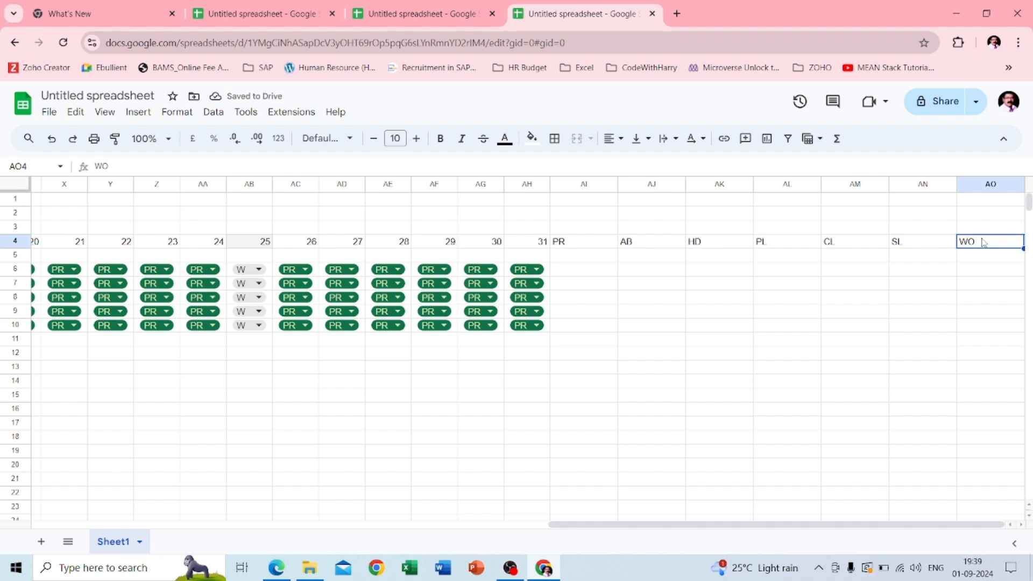
Insert one blank column between the SL and WO heading columns
right_click(972, 186)
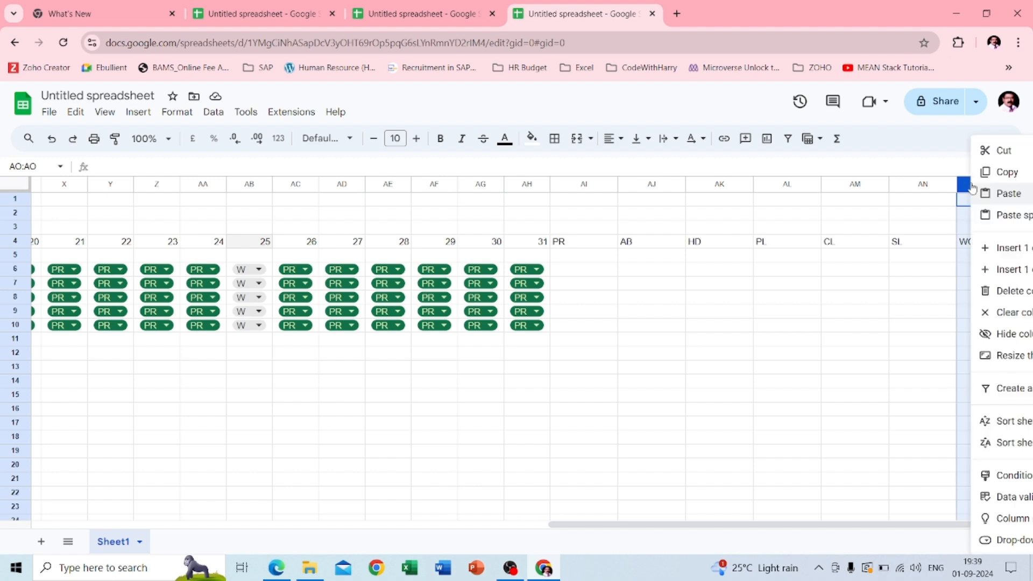
click(1005, 246)
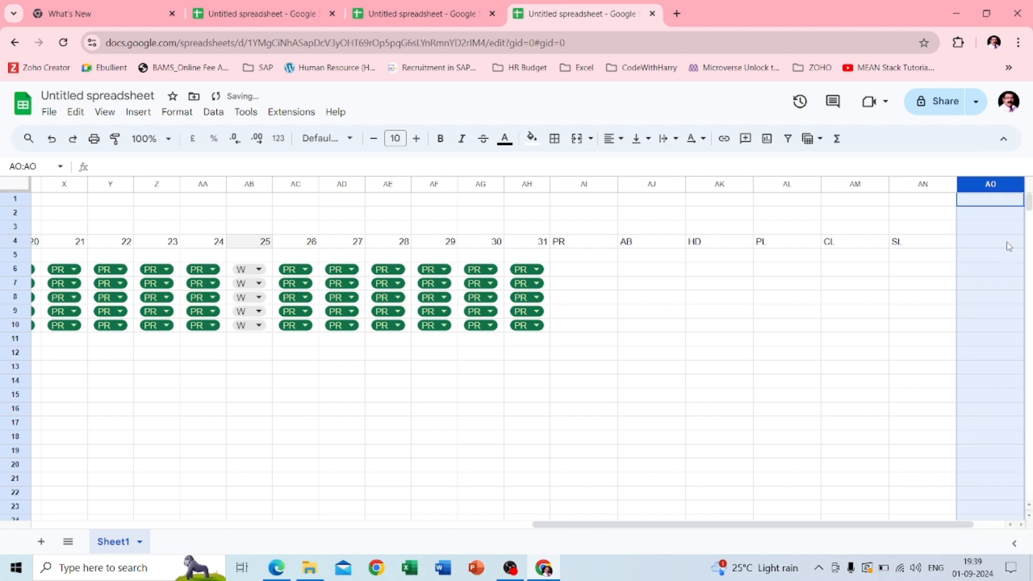
click(916, 275)
scroll(915, 274, right, 1)
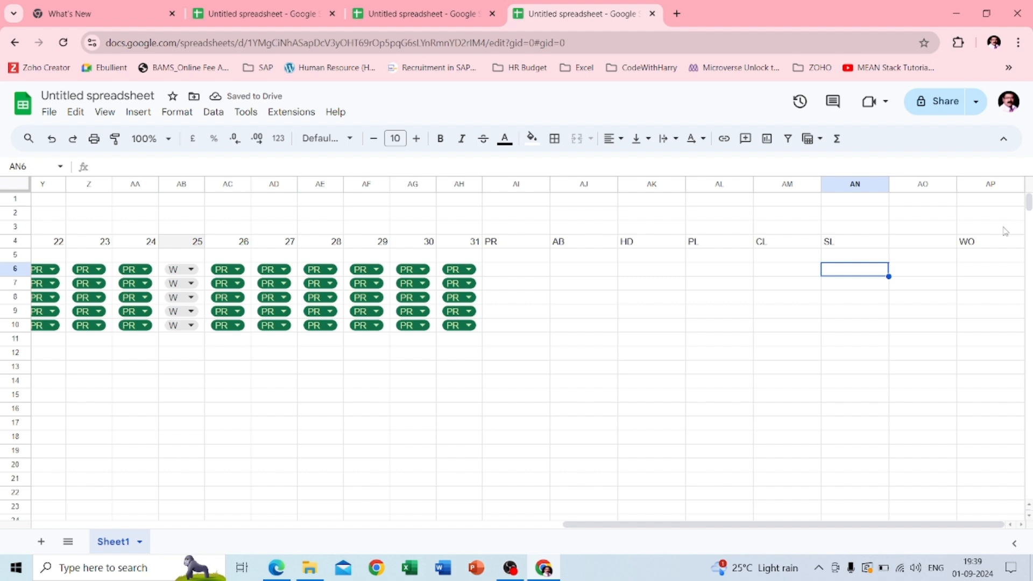
Place the WO heading in AO4 and clear the duplicate heading from AP4
click(985, 241)
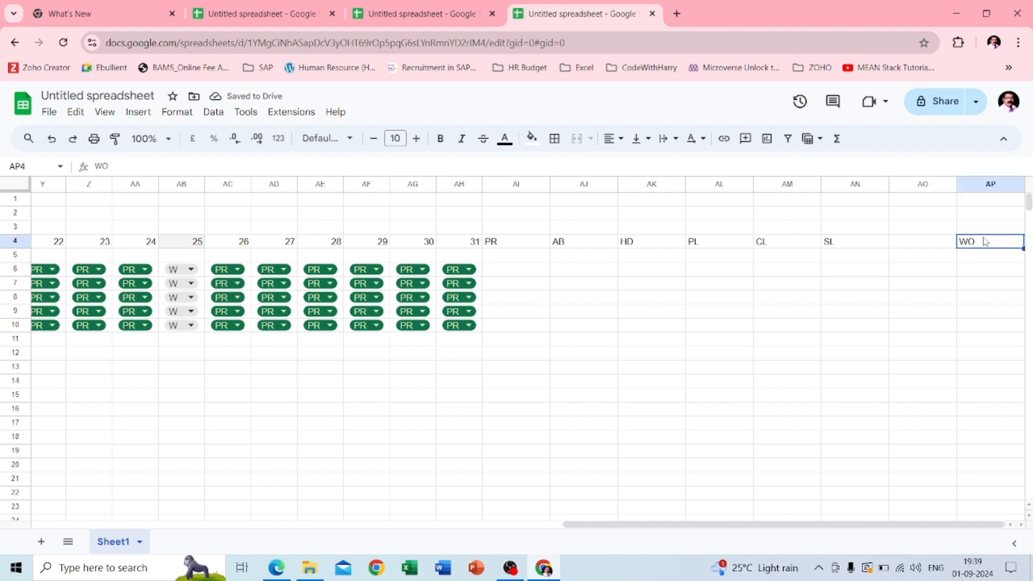
click(929, 245)
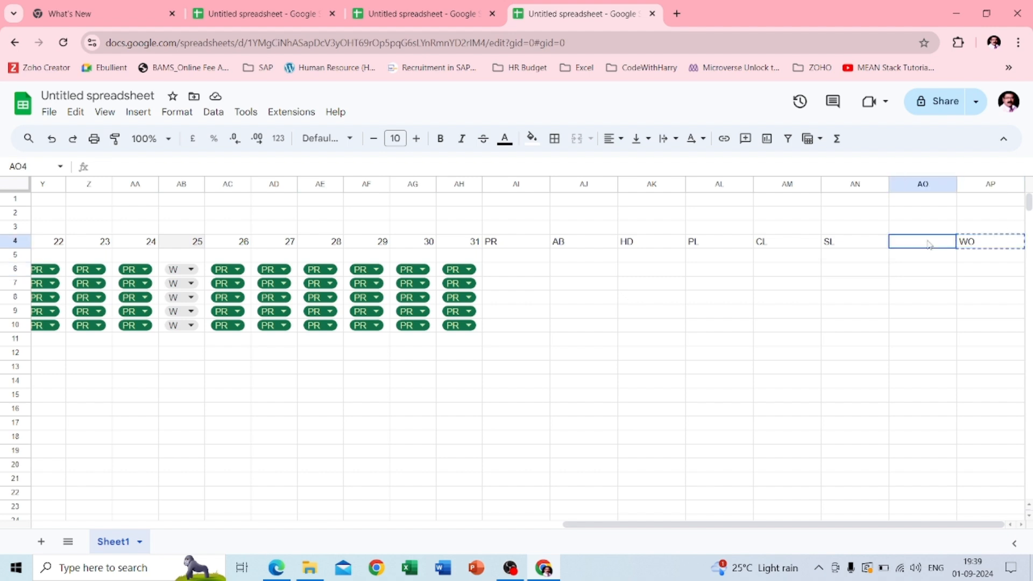
text(WO)
click(980, 243)
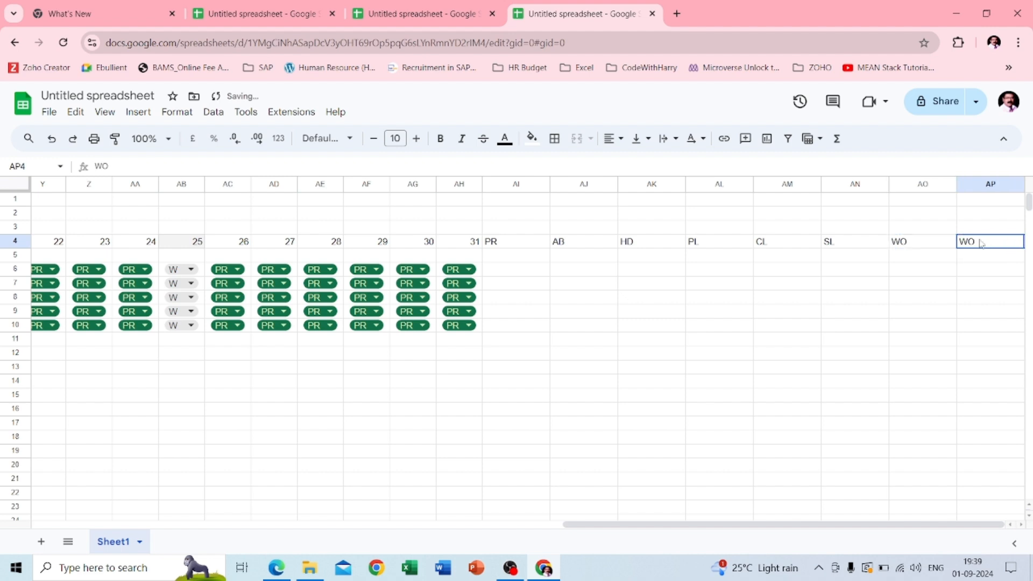
key(Delete)
Insert seven blank columns after column AO and narrow the heading columns AI to AO to an equal width
drag(518, 185, 917, 207)
right_click(917, 208)
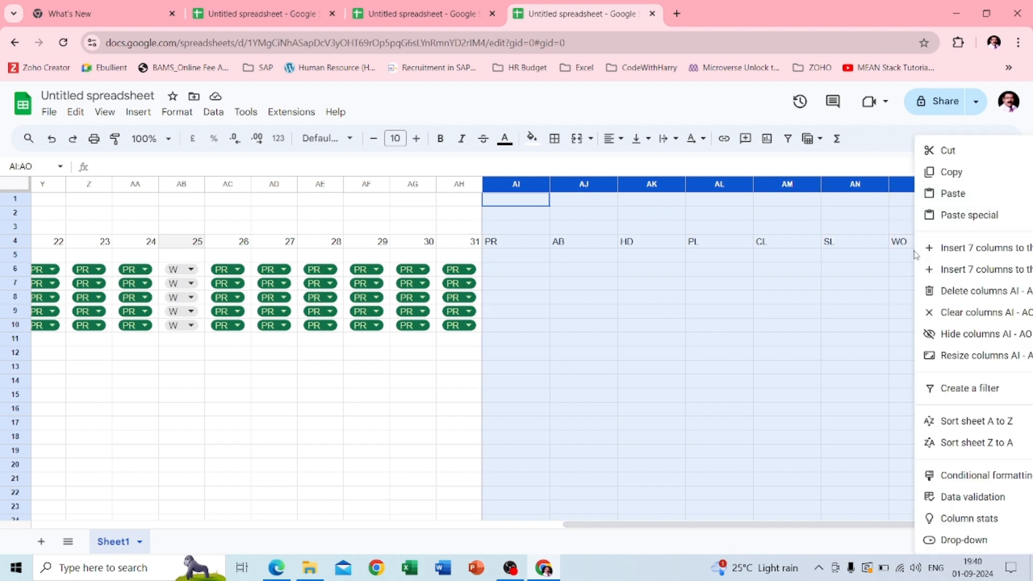
click(966, 271)
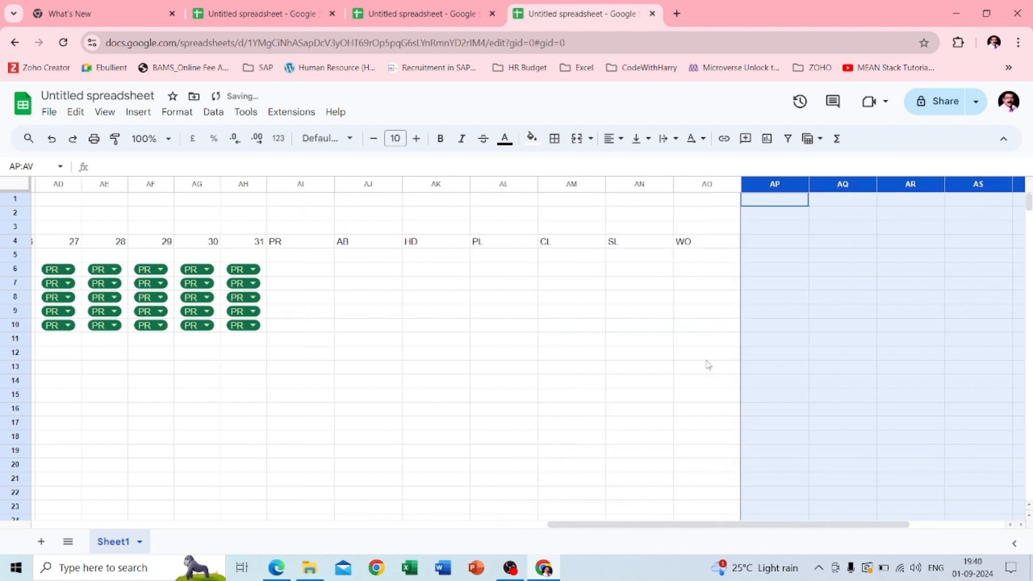
click(385, 311)
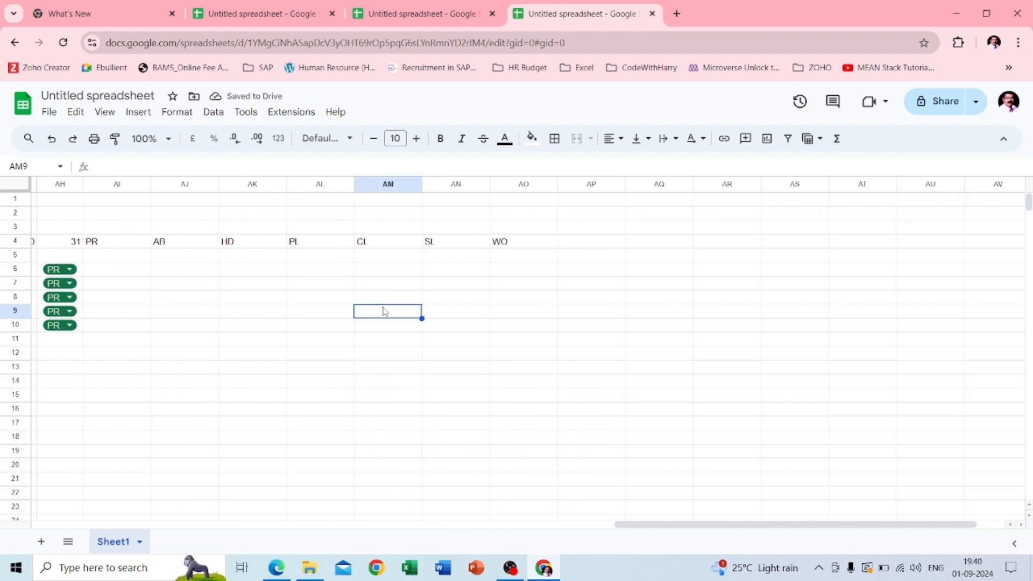
drag(131, 189, 457, 184)
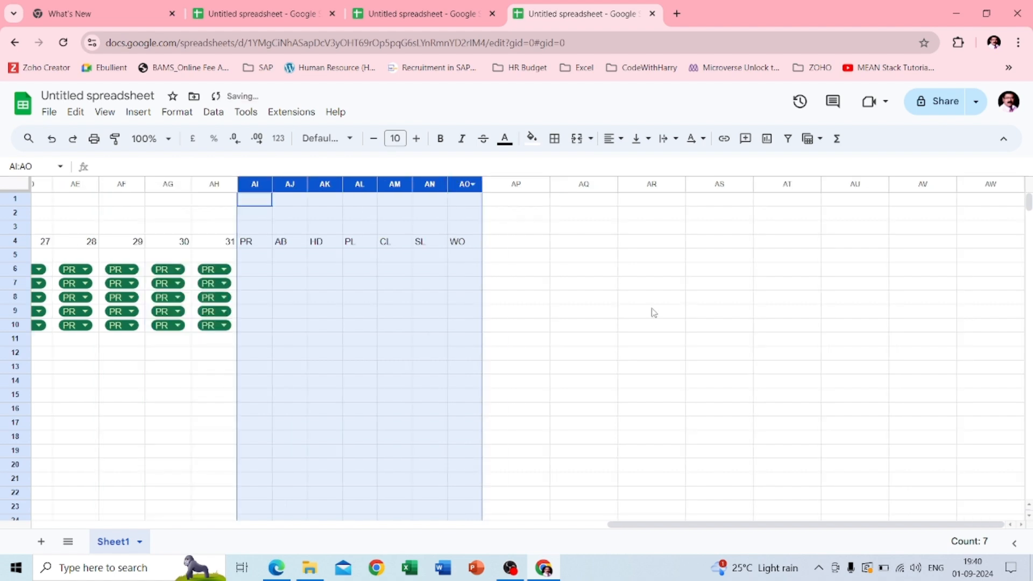
Add the heading Total Payable days in AP4 and widen column AP to fit it
click(653, 313)
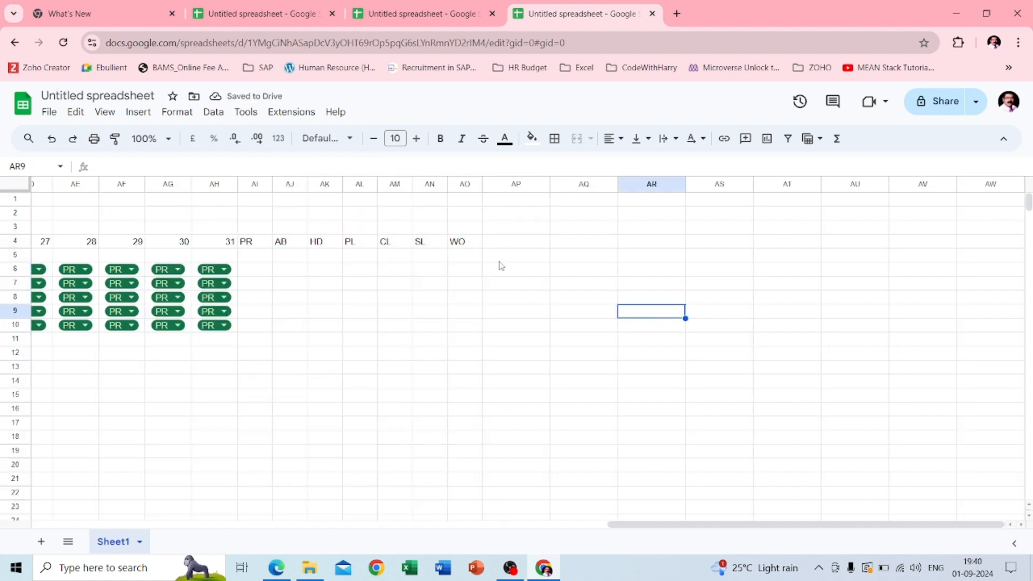
click(505, 244)
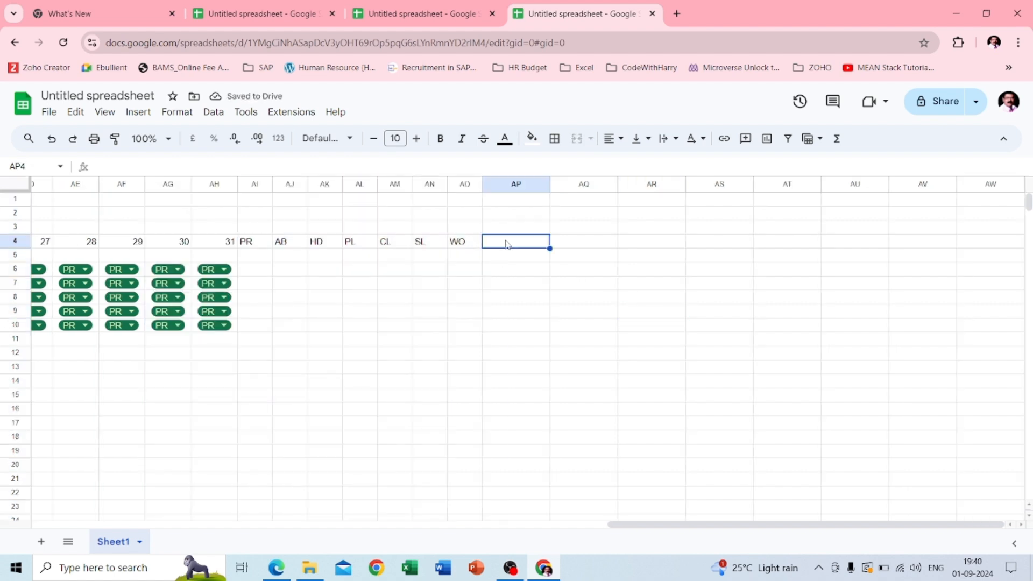
text(Total)
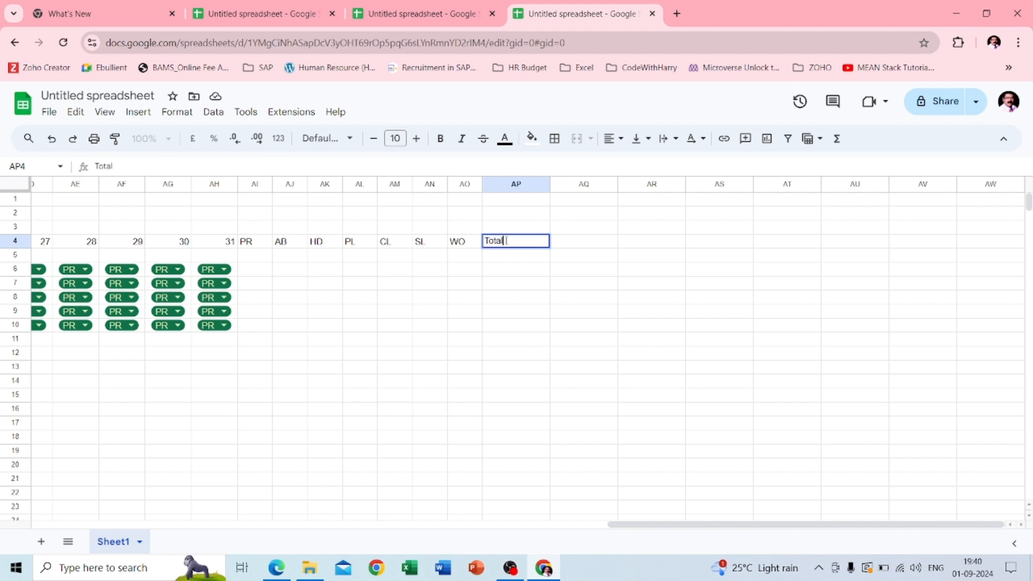
text( Payable days)
key(Return)
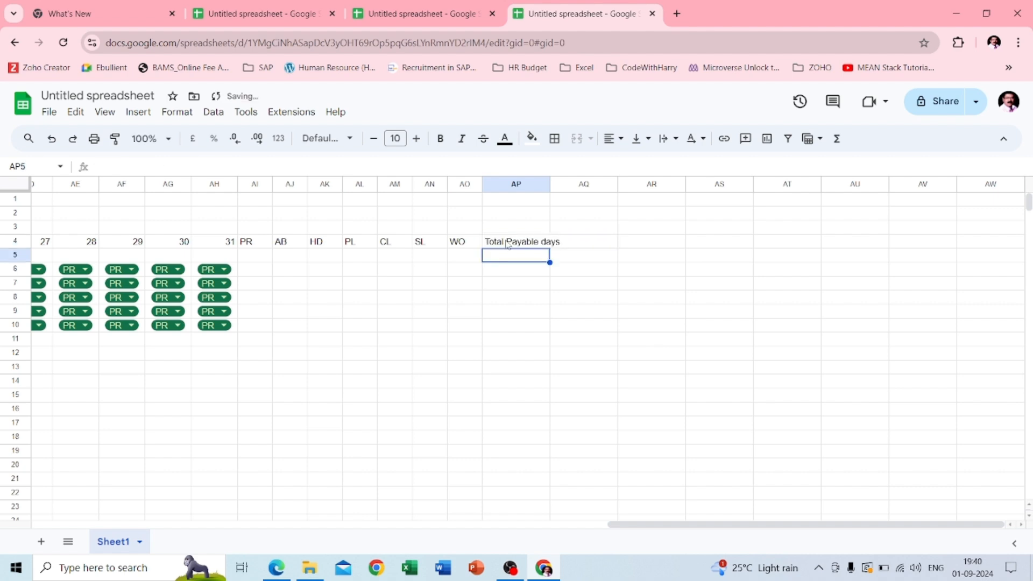
drag(546, 192, 560, 192)
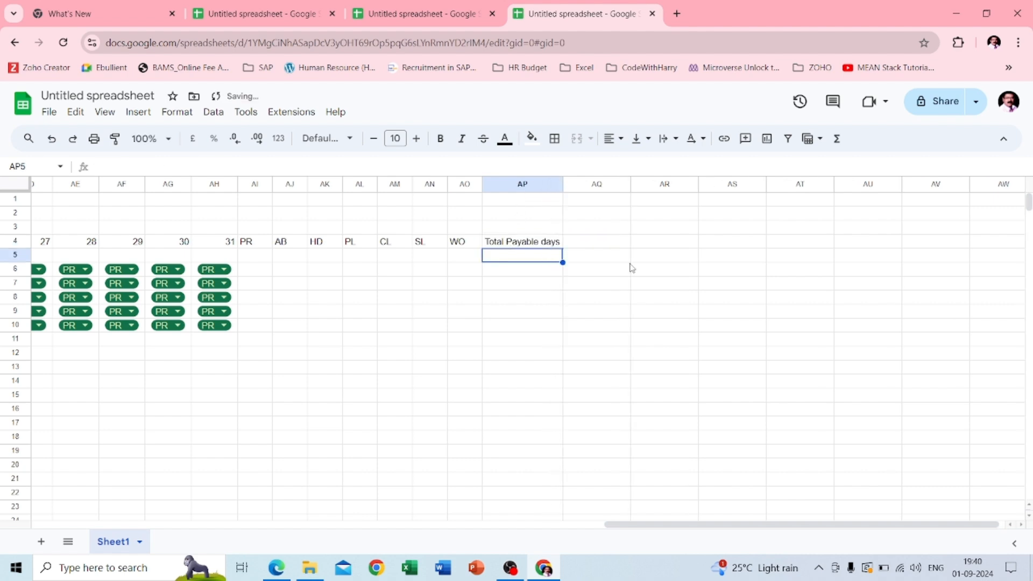
Start a COUNTIF formula in AI6 with the first student's day cells D6:AH6 as its range
scroll(525, 384, left, 3)
scroll(525, 384, left, 2)
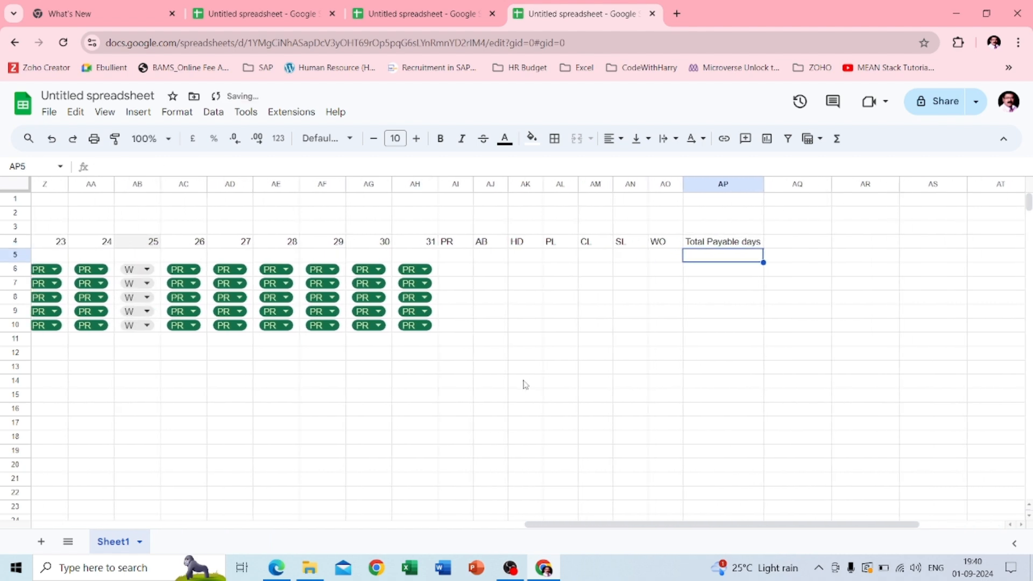
scroll(525, 384, left, 2)
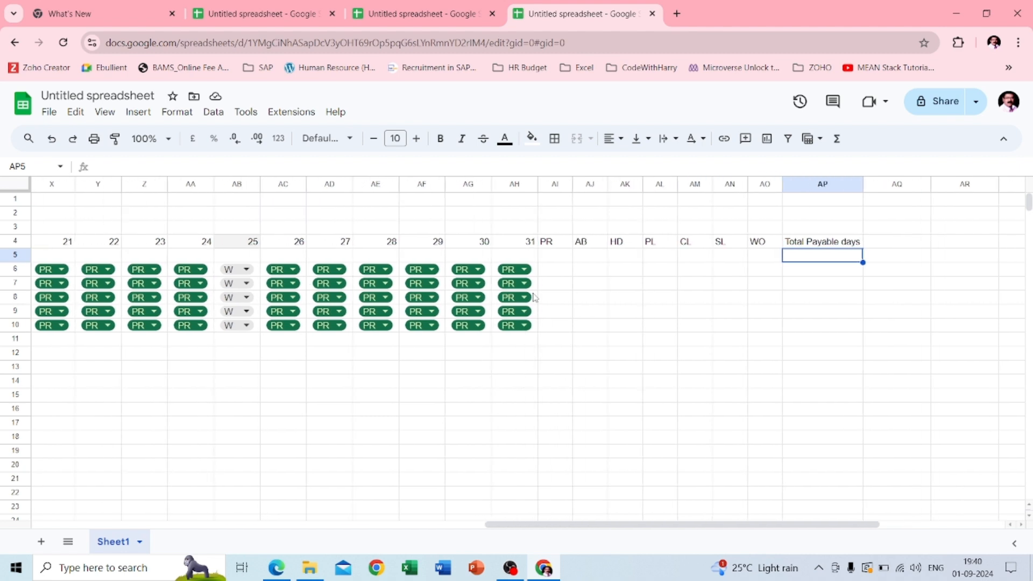
click(553, 271)
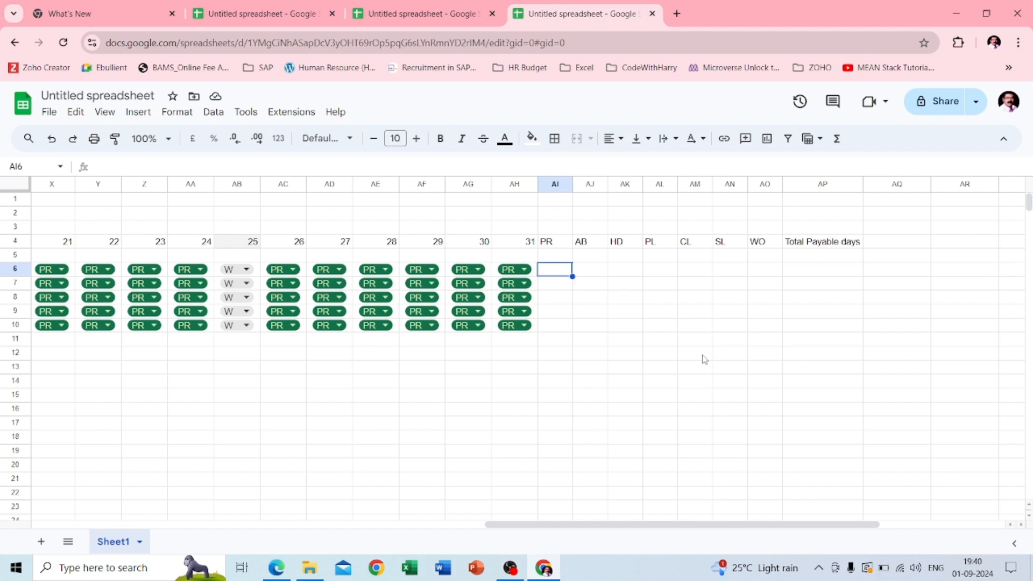
text(=counti)
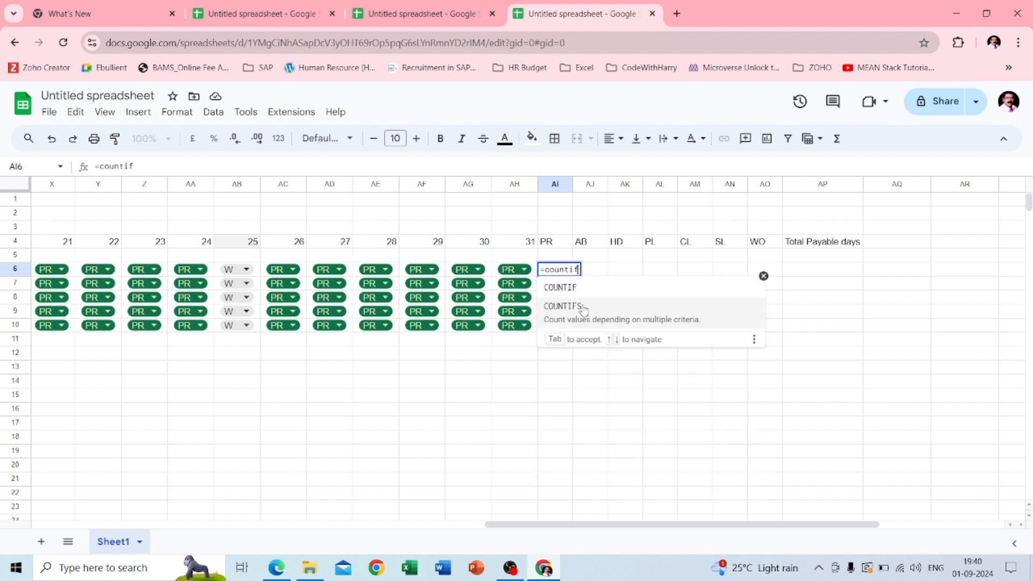
text(f)
click(571, 288)
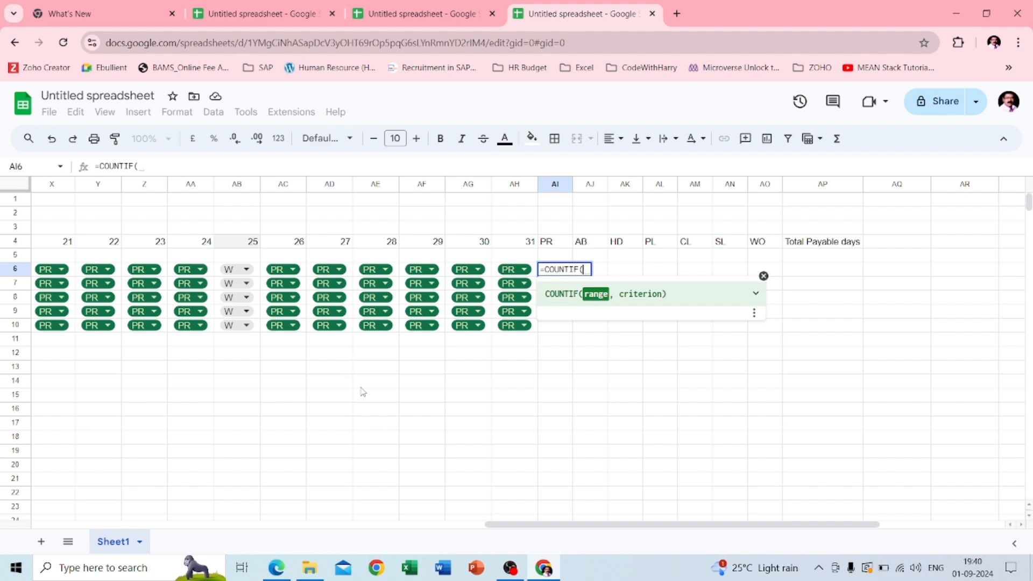
scroll(362, 392, left, 10)
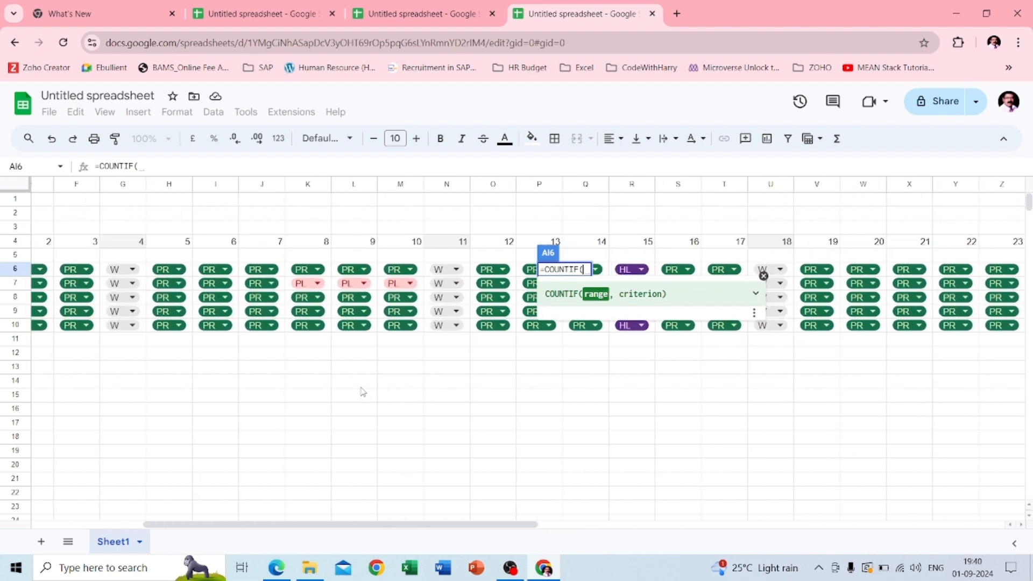
scroll(362, 392, left, 5)
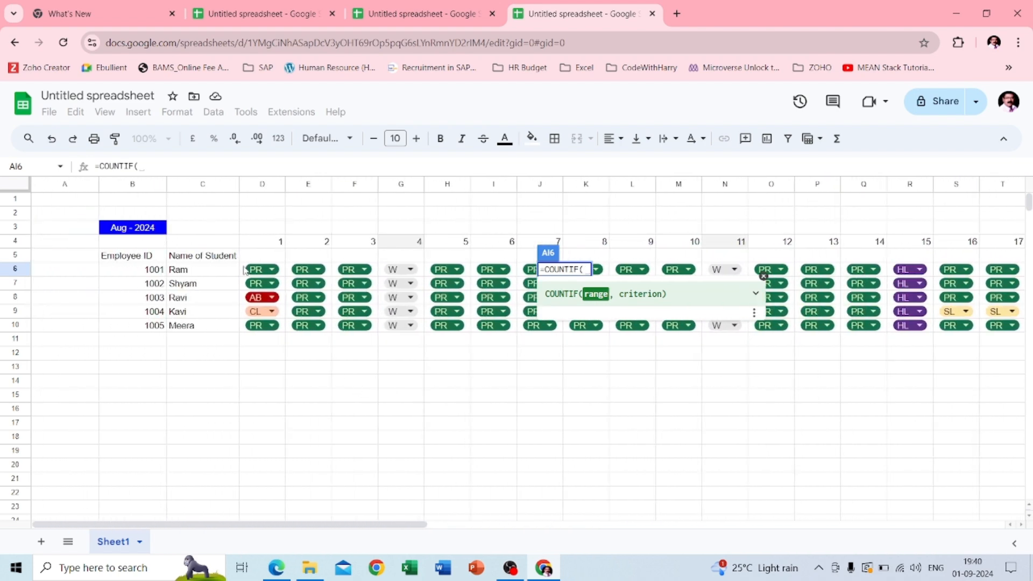
drag(245, 271, 970, 273)
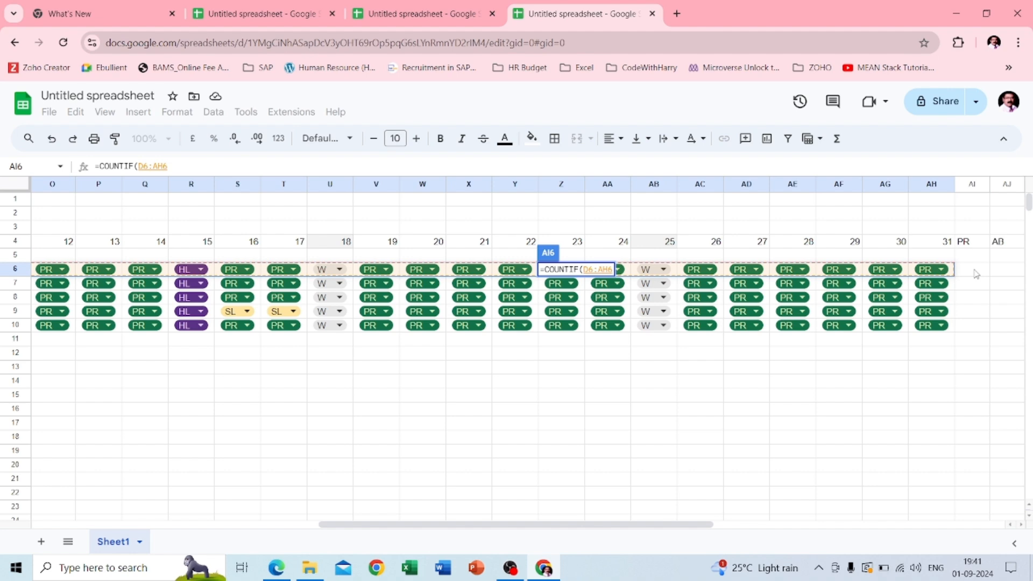
scroll(976, 274, right, 3)
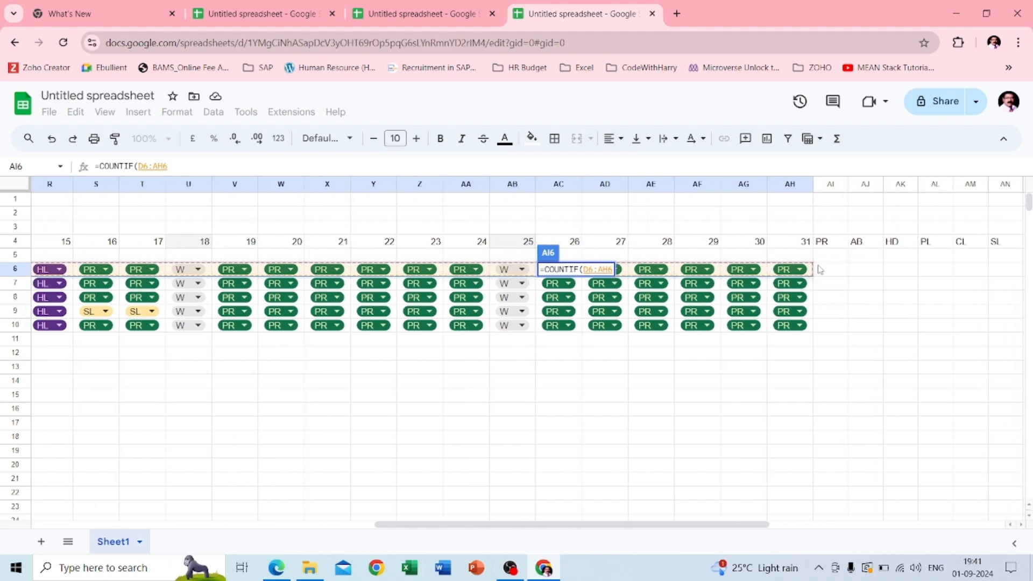
Complete the AI6 formula with the criterion "PR" and accept the suggested auto-fill for the remaining students in AI7:AI10
click(201, 167)
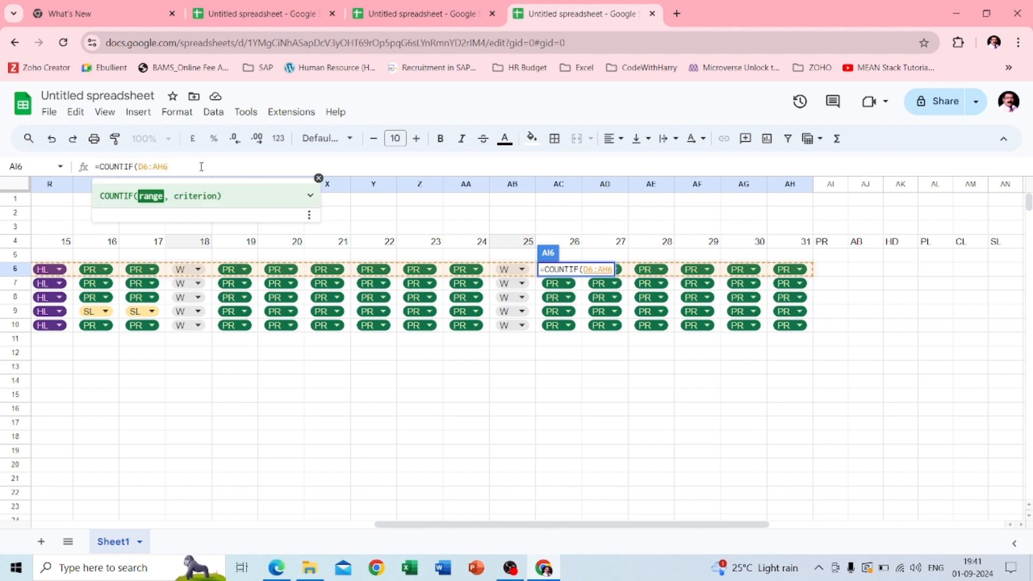
text(,)
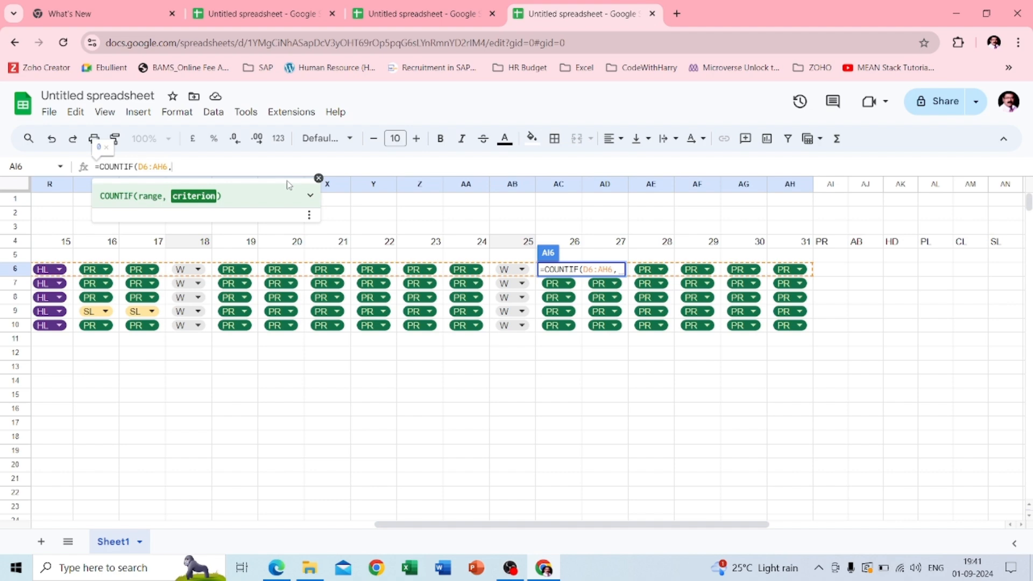
text(PR"))
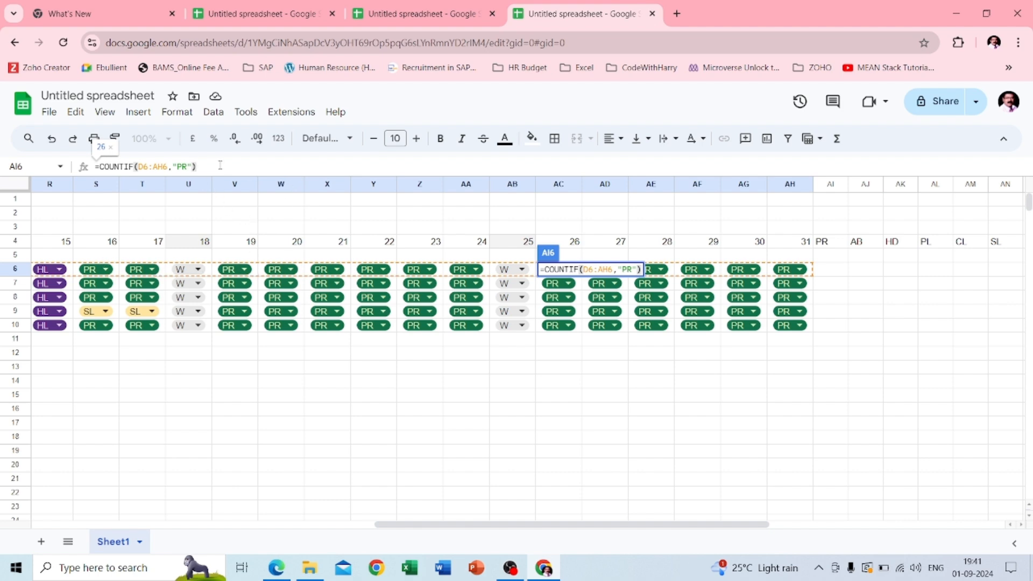
key(Return)
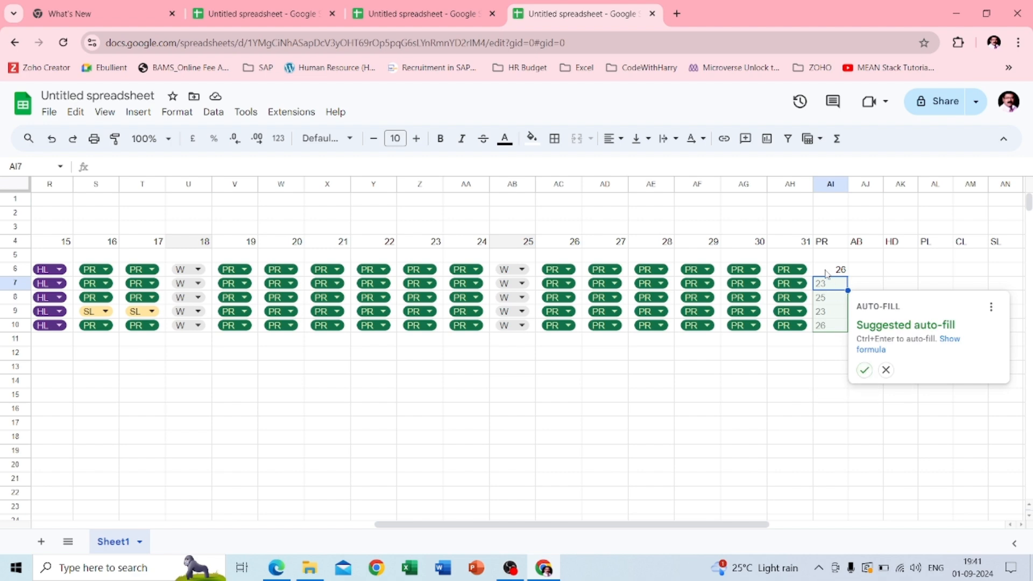
click(864, 370)
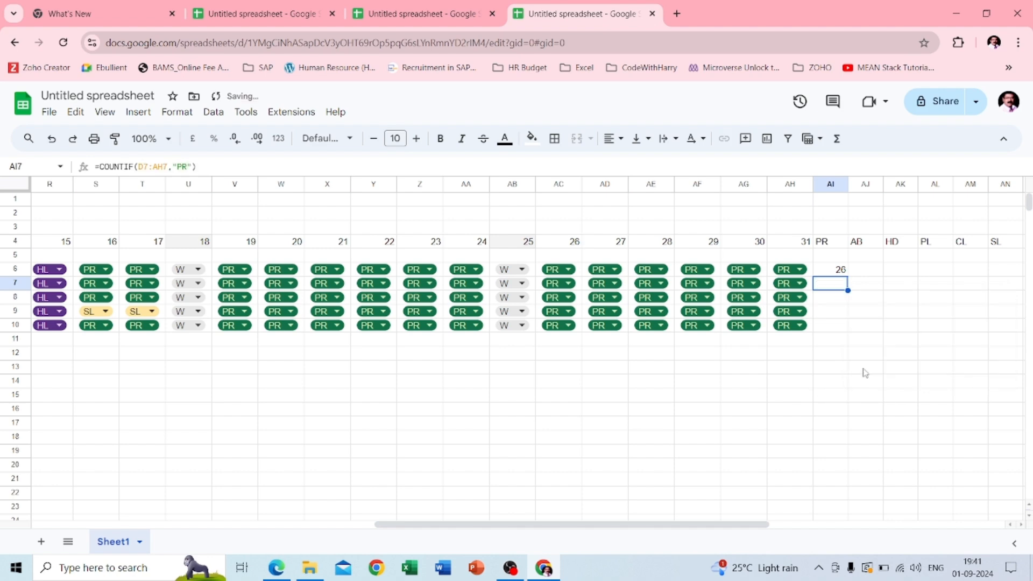
Copy the PR count formulas from AI6:AI10 across the AB to WO columns, AJ6:AO10
scroll(778, 396, right, 3)
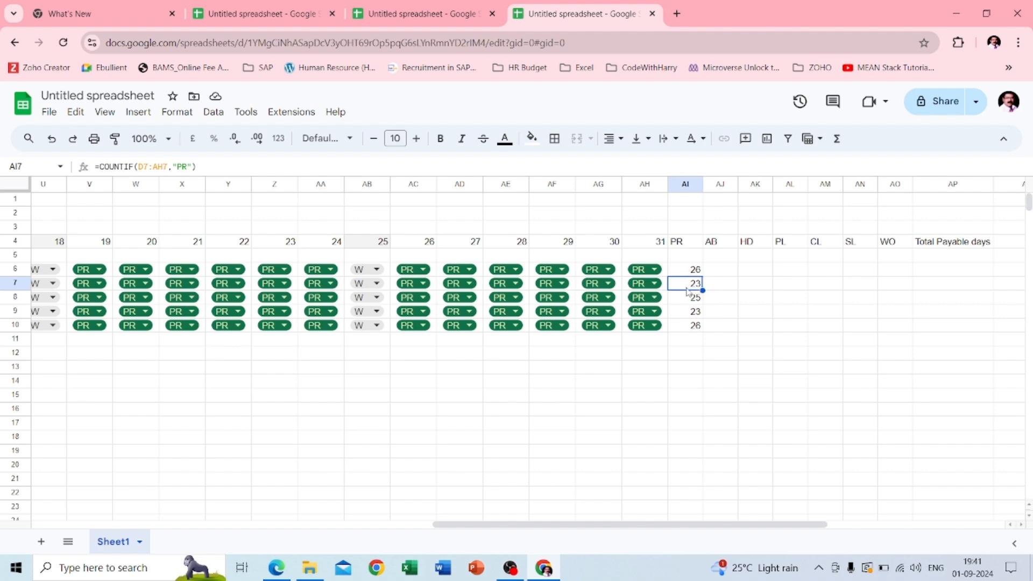
scroll(687, 291, left, 10)
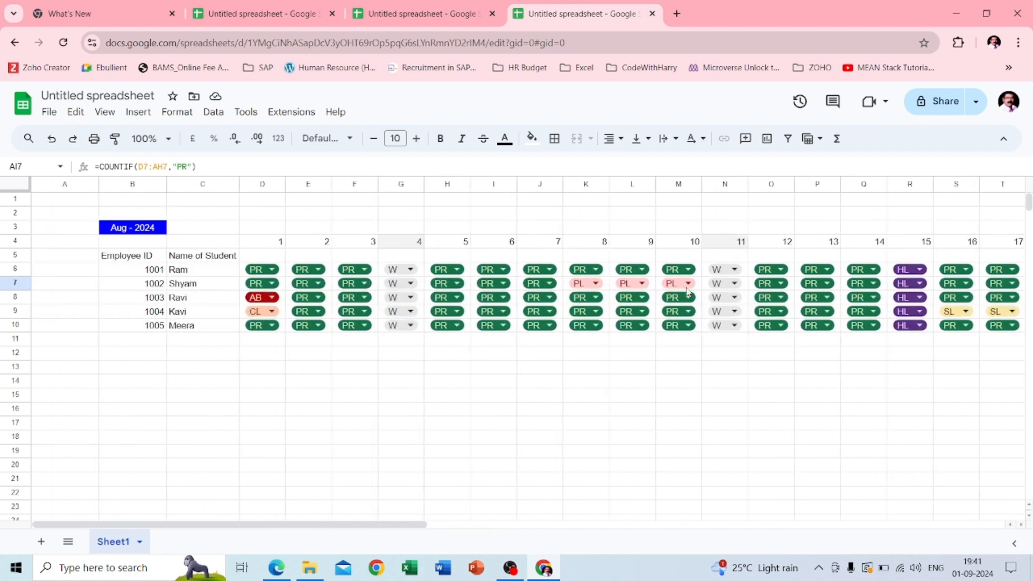
scroll(687, 291, right, 10)
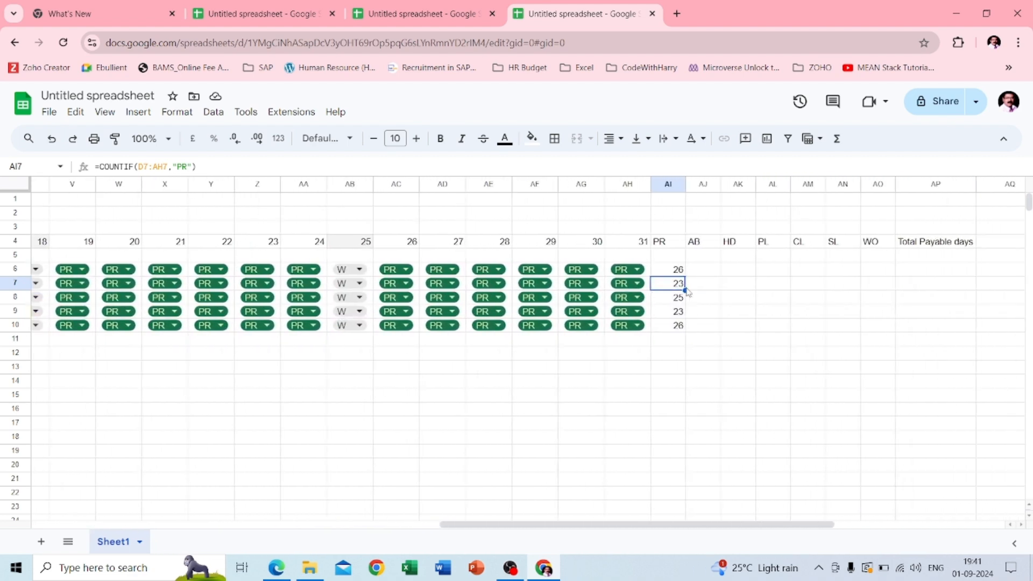
scroll(687, 291, right, 1)
click(654, 357)
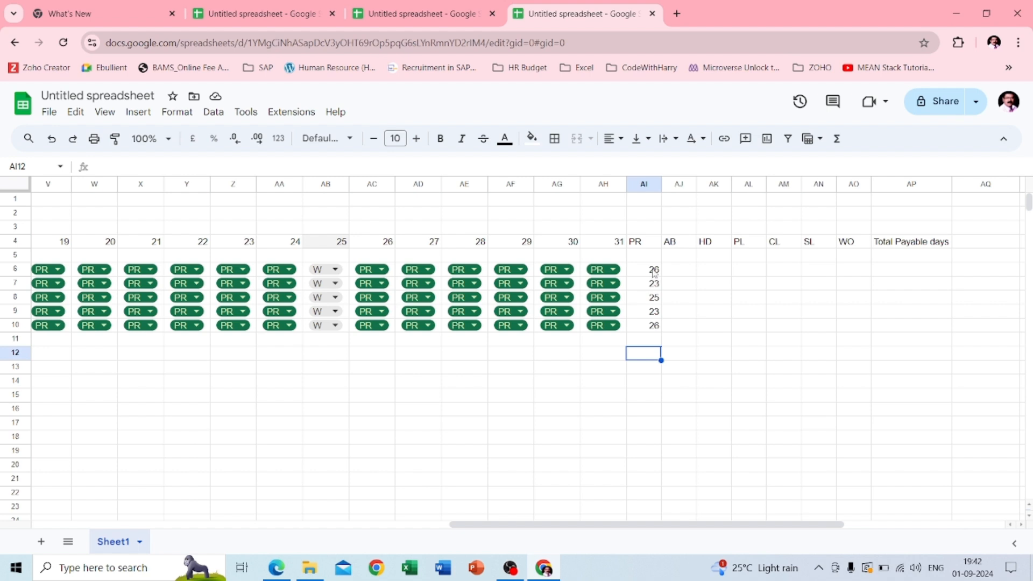
drag(654, 272, 862, 332)
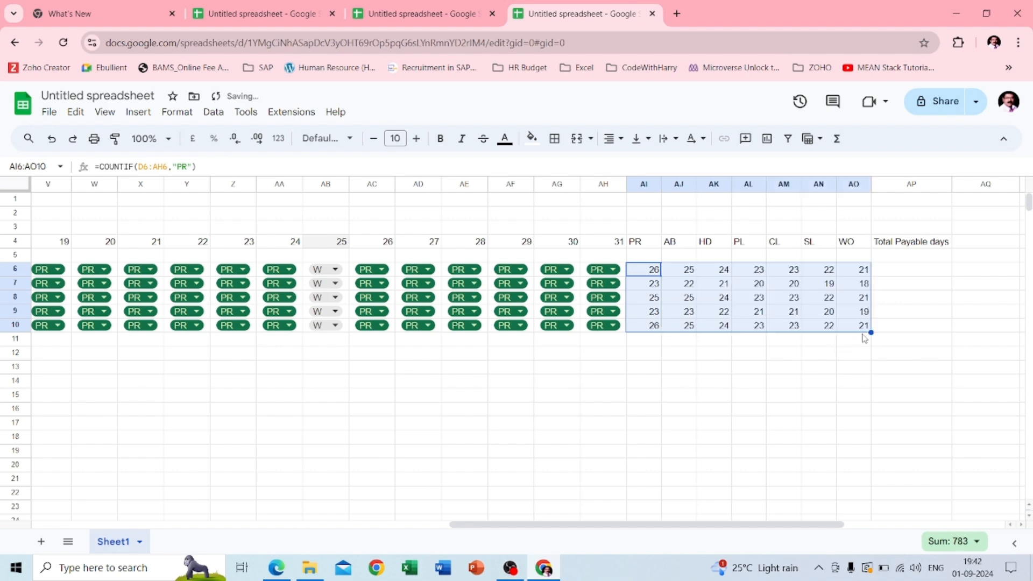
click(775, 395)
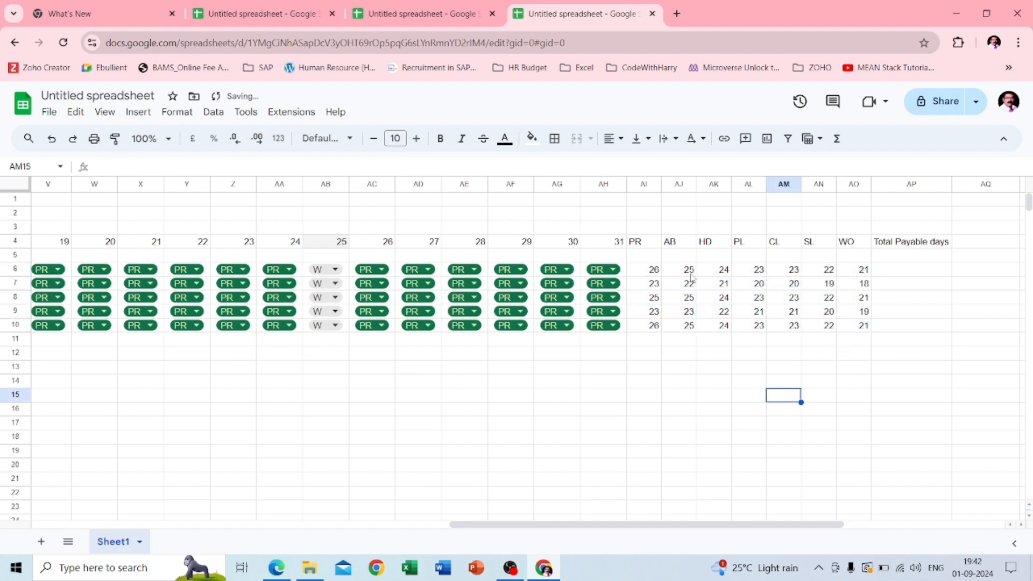
Examine the ranges and criteria of the COUNTIF formulas in AI6, AJ6, AK6 and AL6
double_click(644, 269)
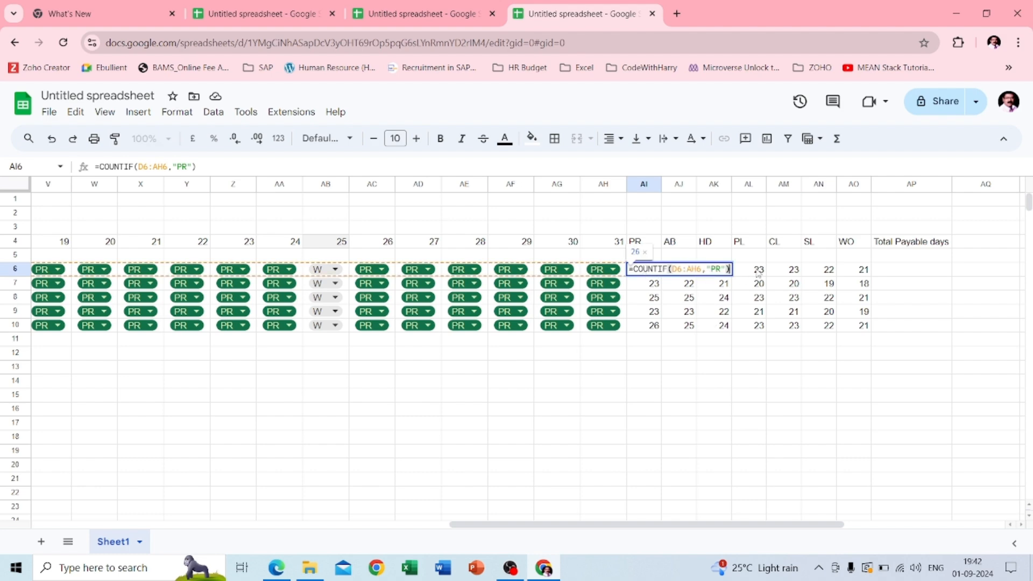
key(Escape)
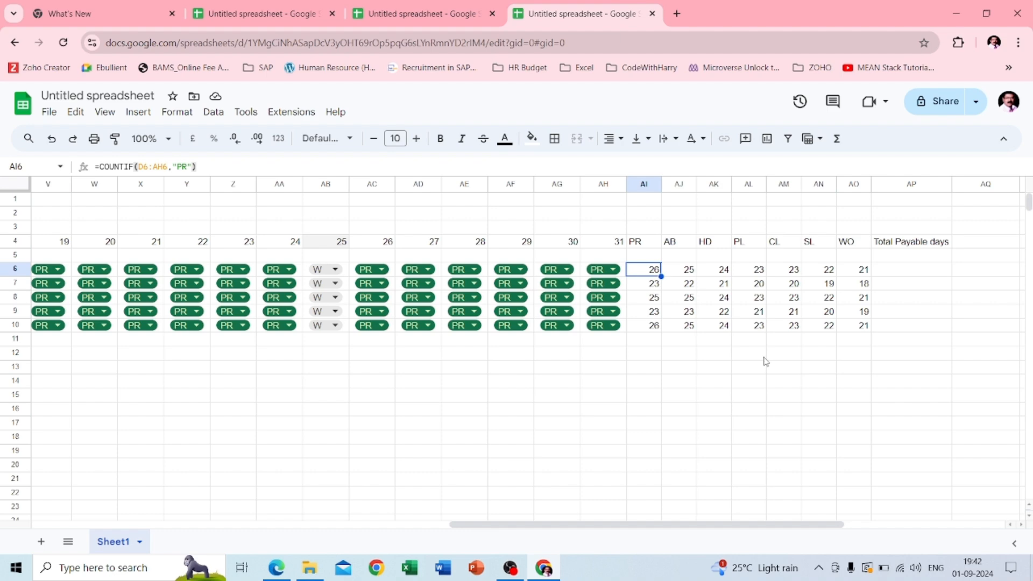
scroll(766, 361, down, 1)
scroll(768, 287, up, 1)
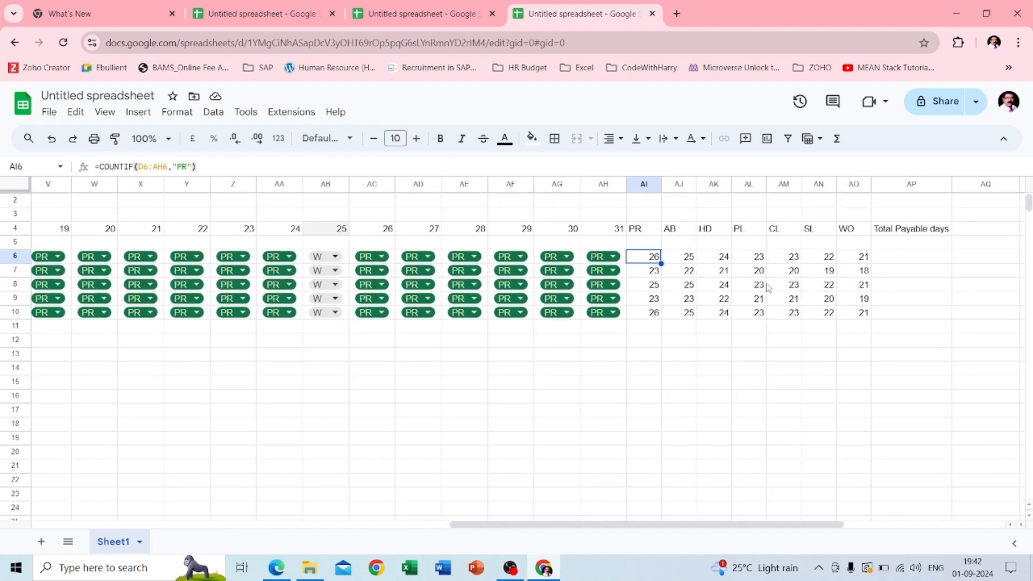
scroll(768, 288, up, 1)
scroll(768, 287, down, 1)
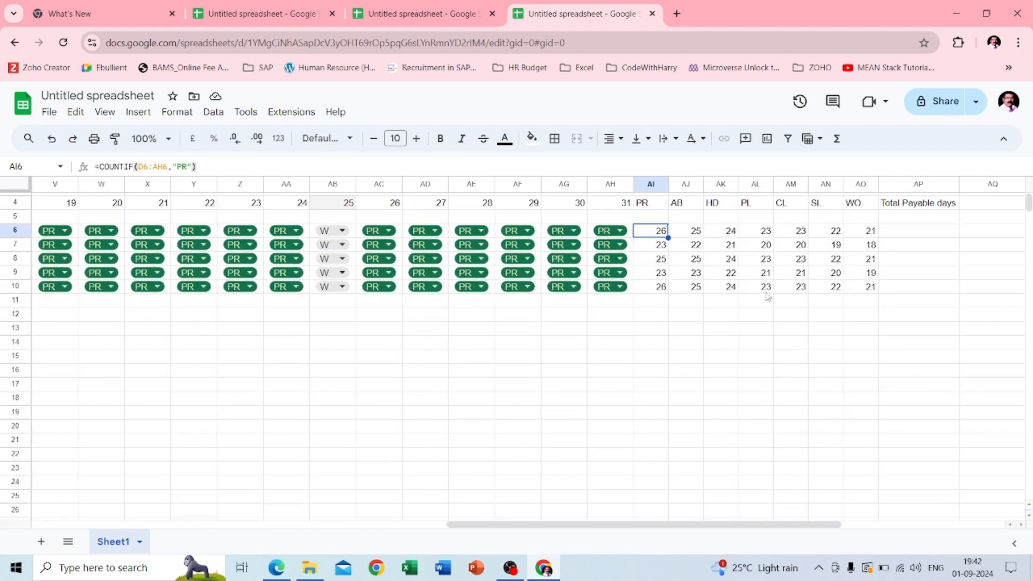
scroll(767, 296, up, 1)
click(684, 270)
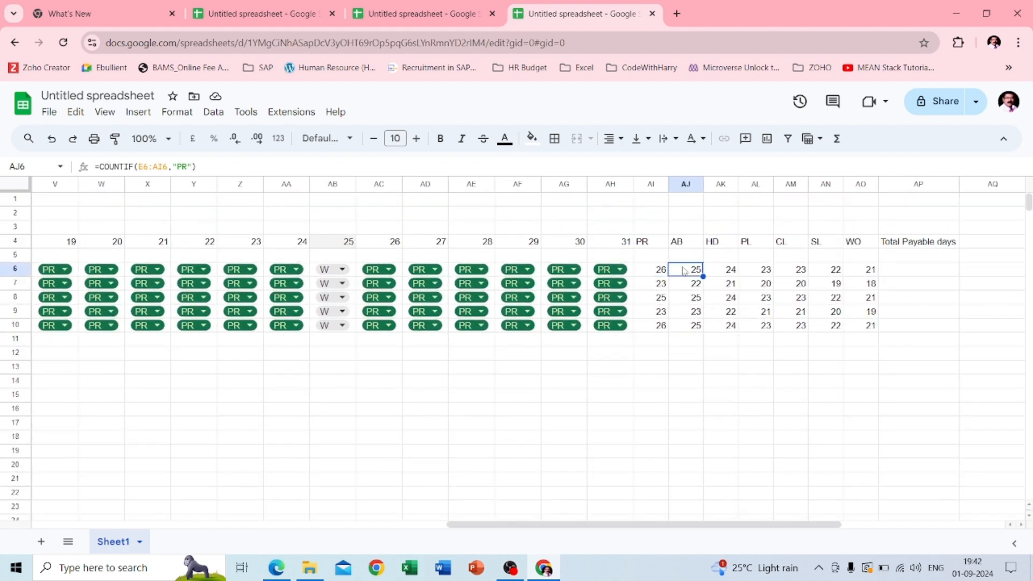
double_click(684, 270)
key(Escape)
double_click(721, 273)
key(Escape)
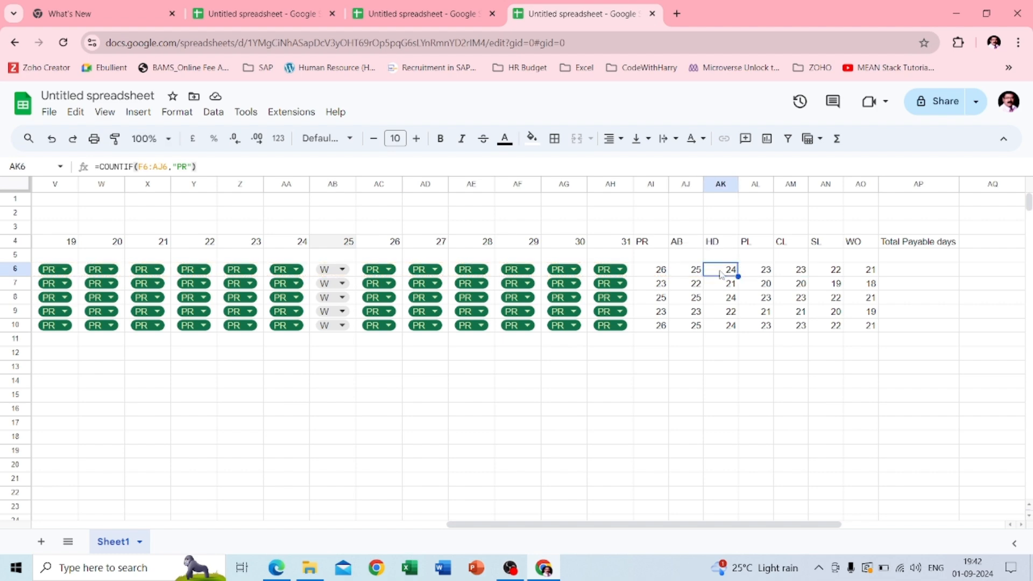
double_click(749, 270)
key(Escape)
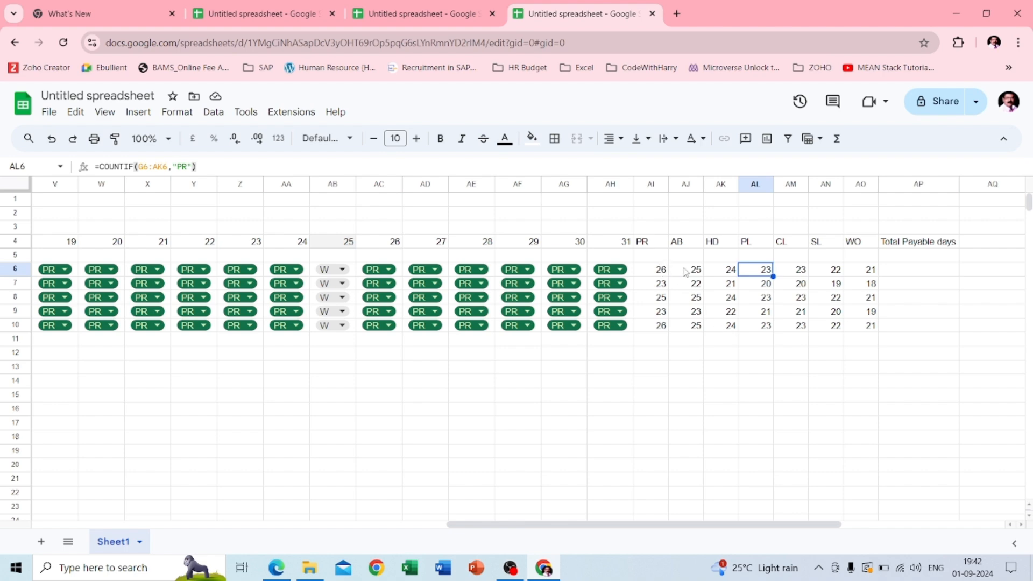
Clear the copied formulas from AJ6:AO10, keeping only the PR counts
drag(689, 272, 863, 331)
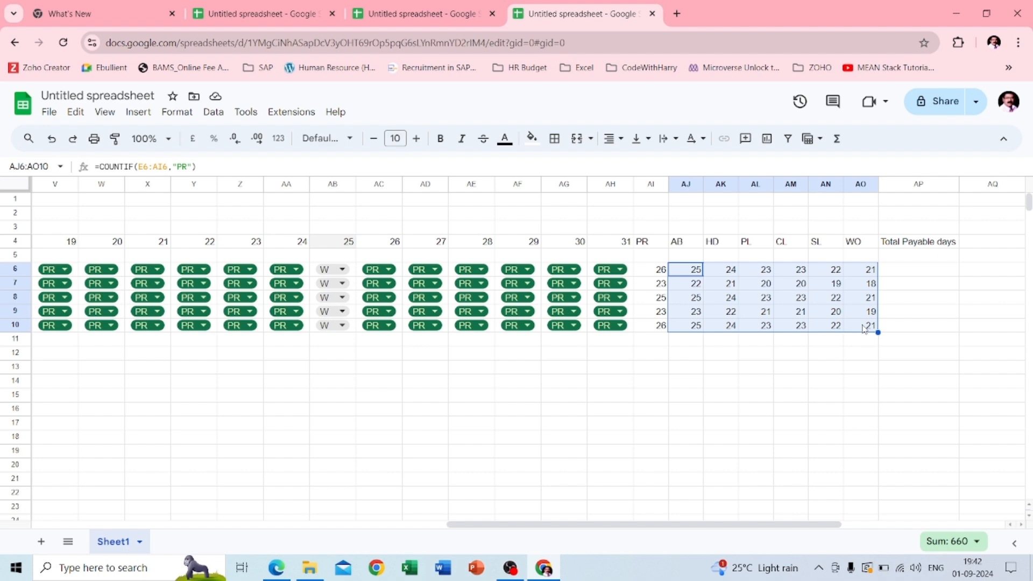
key(Delete)
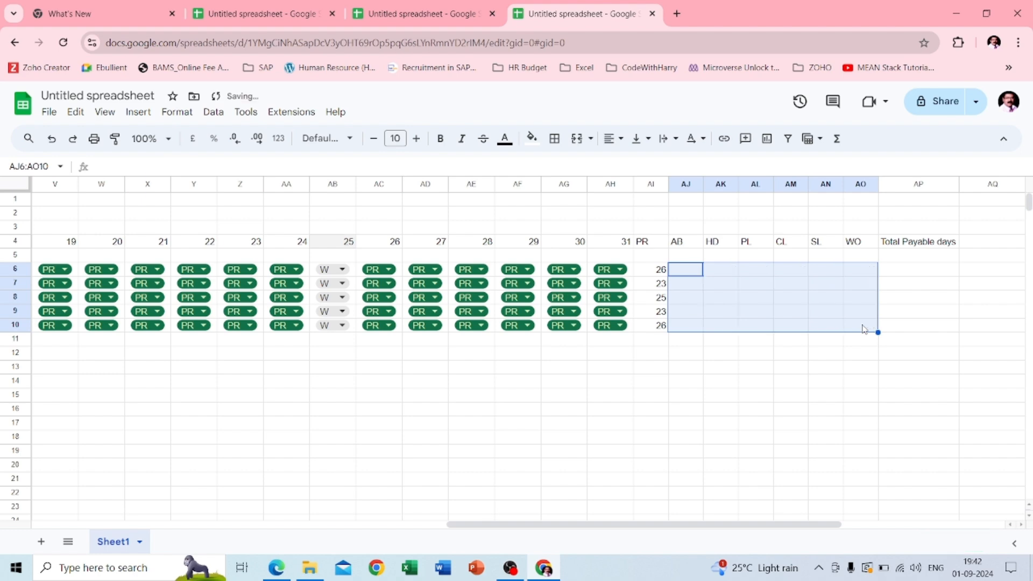
click(802, 312)
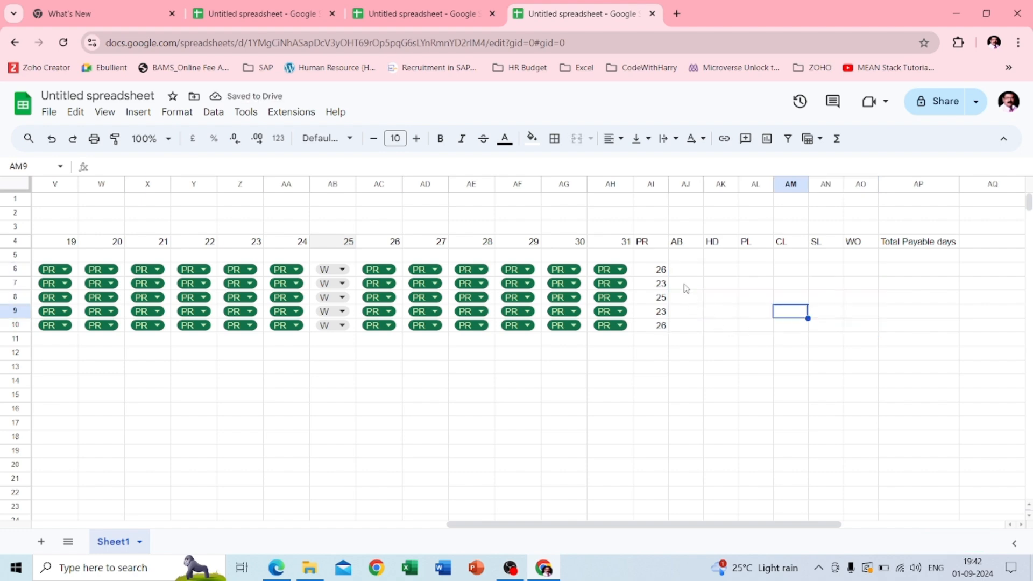
Lock the columns of the COUNTIF range in AI6 as $D6:$AH6 and fill the formula down to AI10
drag(644, 271, 652, 323)
click(653, 269)
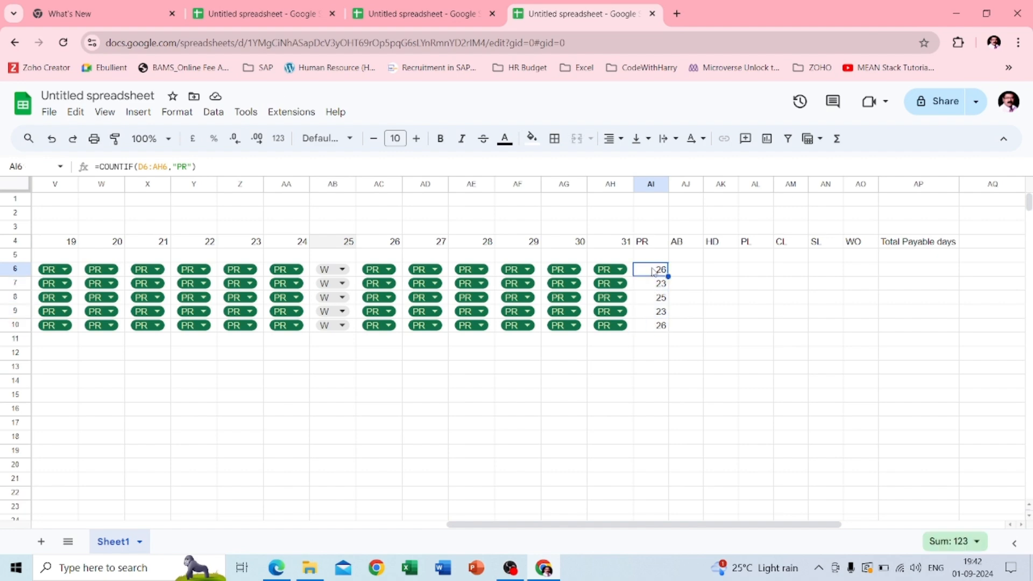
double_click(653, 269)
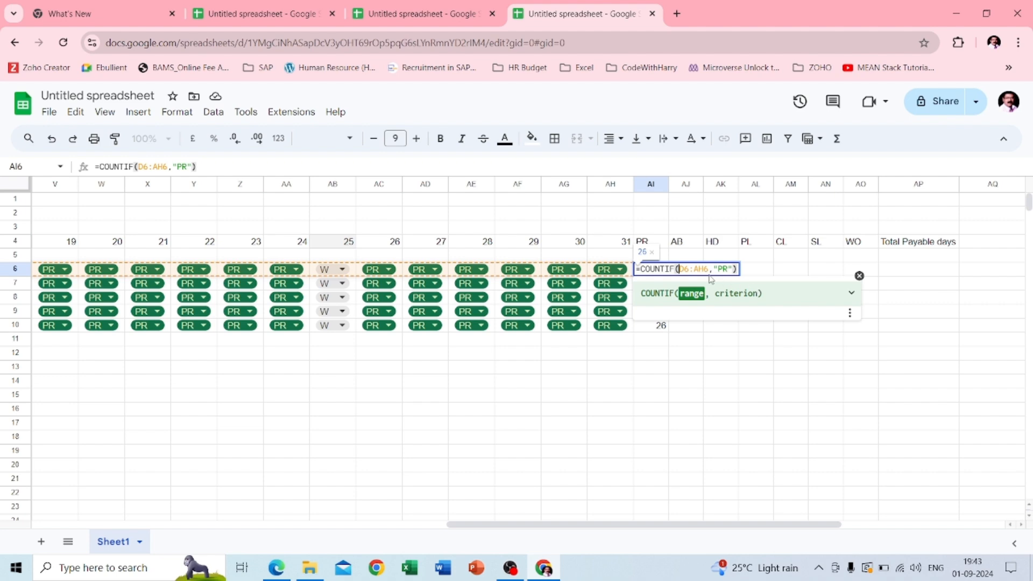
scroll(639, 254, right, 2)
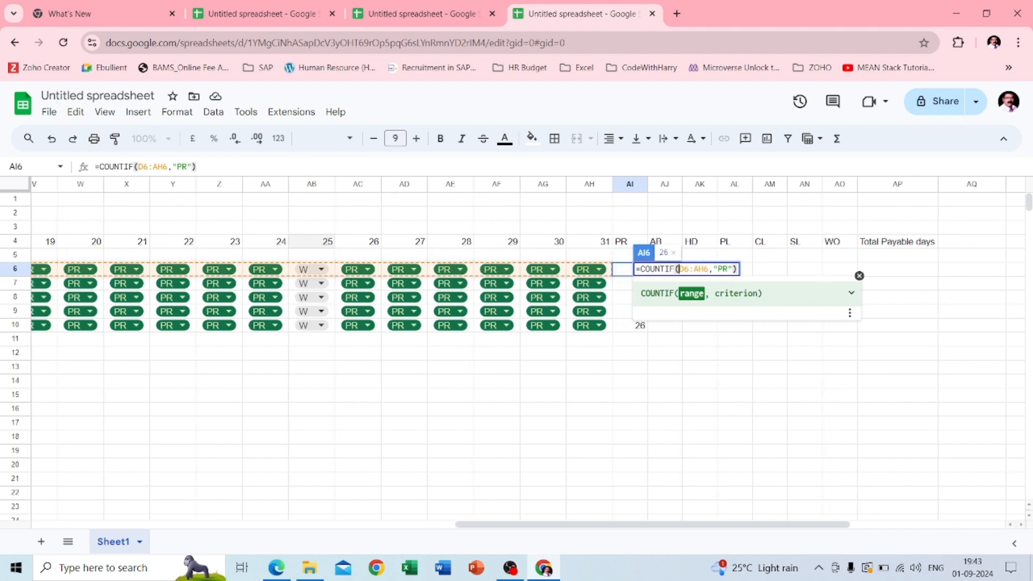
scroll(554, 264, right, 1)
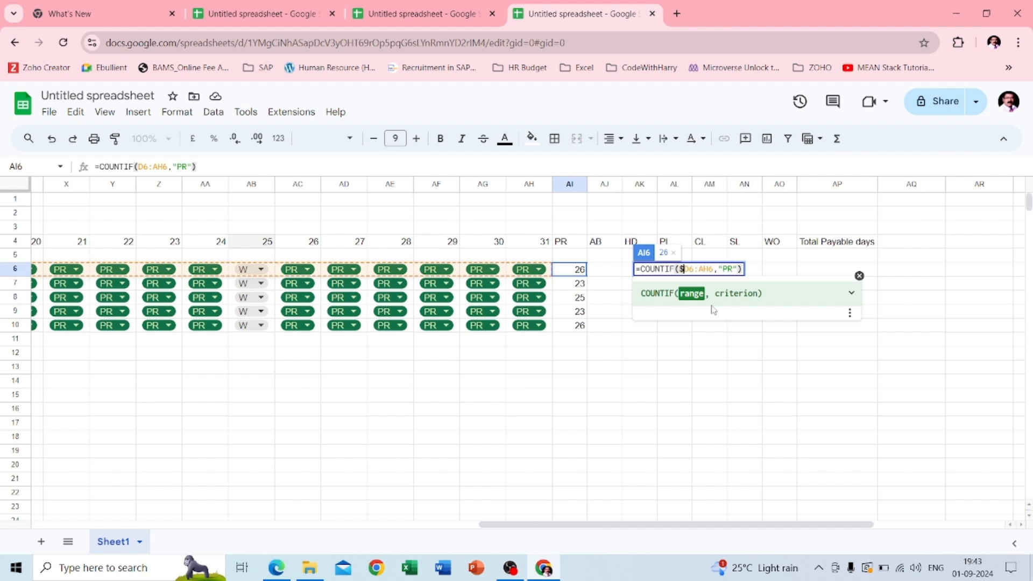
text($)
click(700, 269)
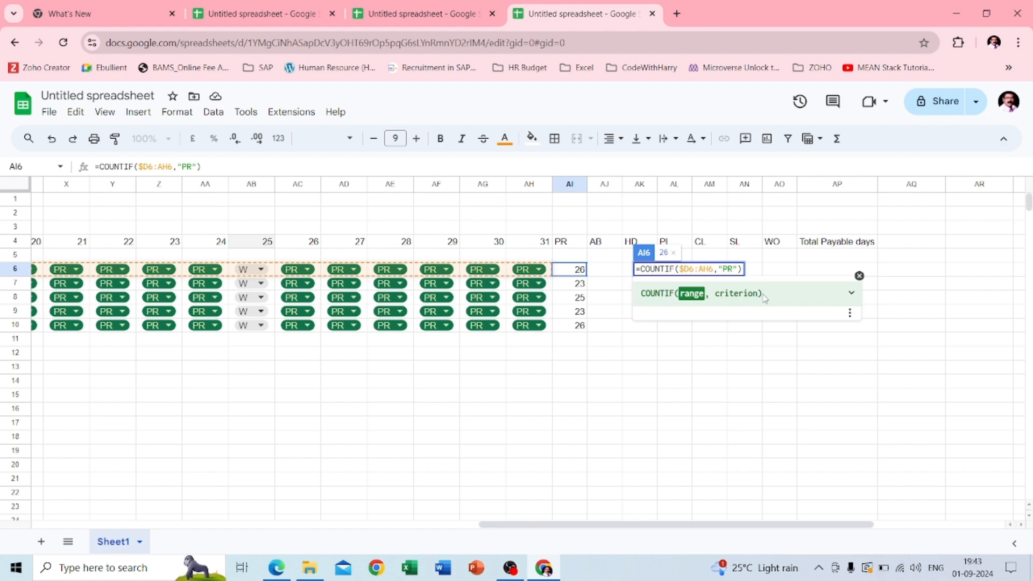
text($)
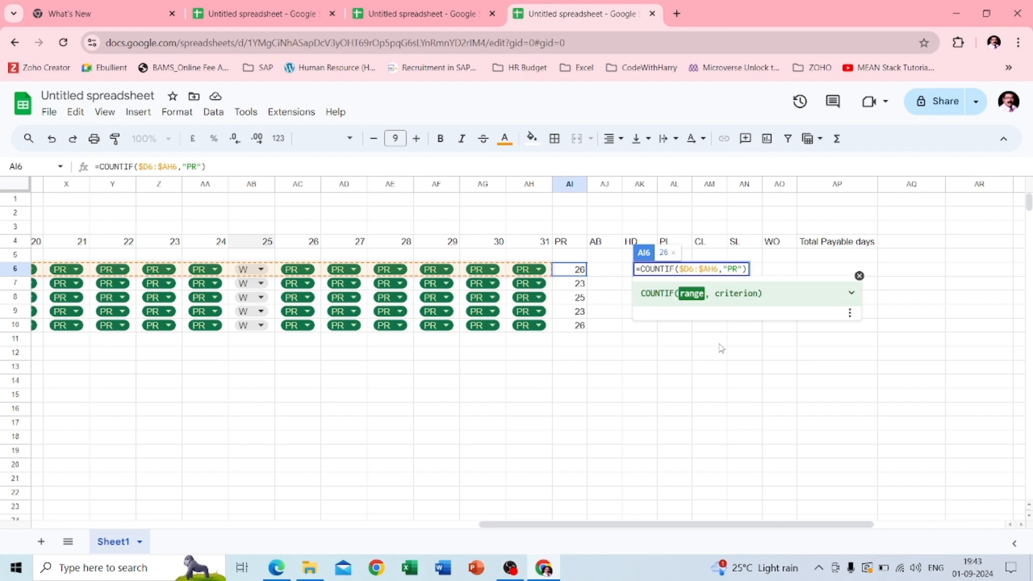
key(Return)
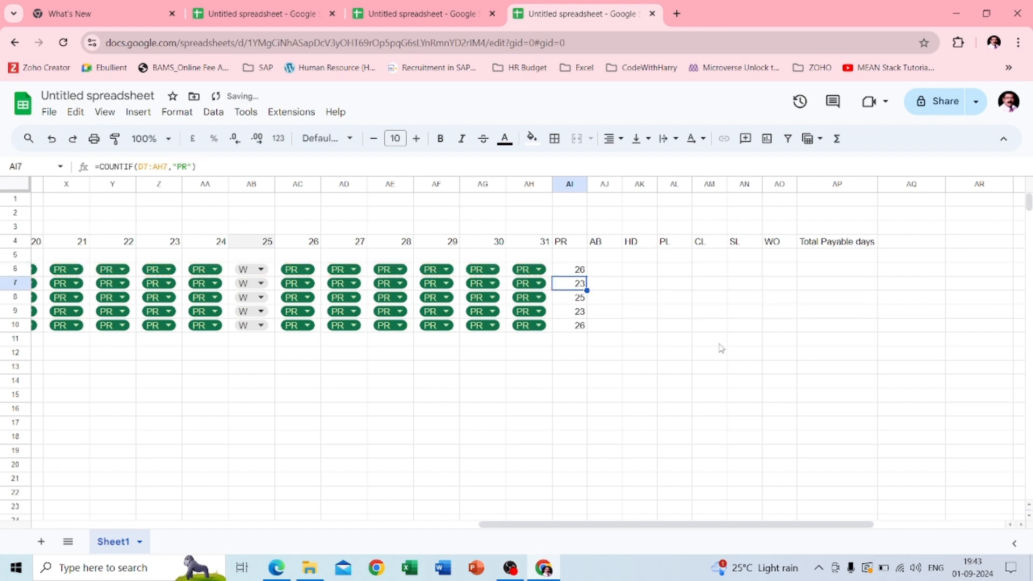
click(573, 269)
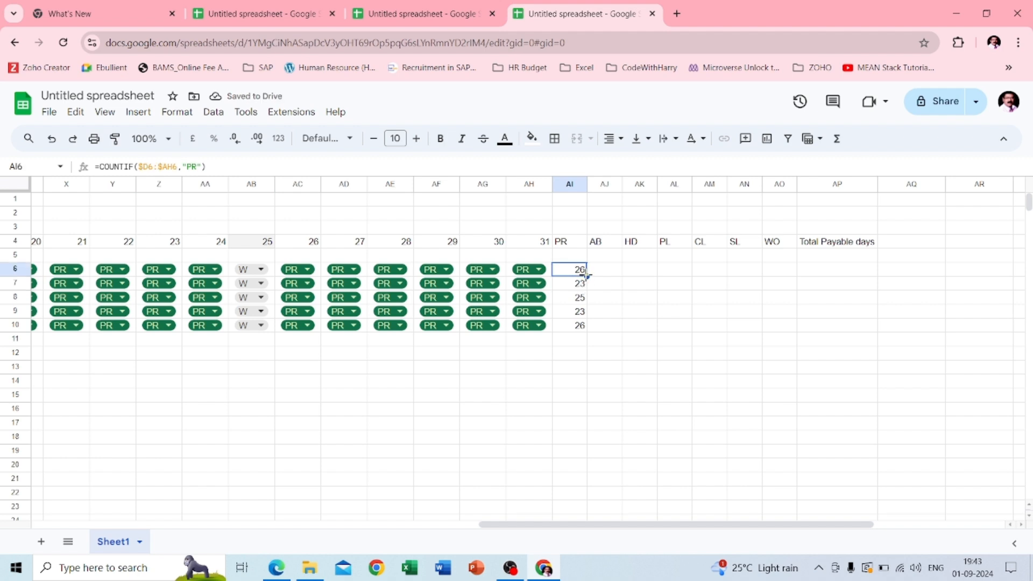
drag(586, 276, 585, 328)
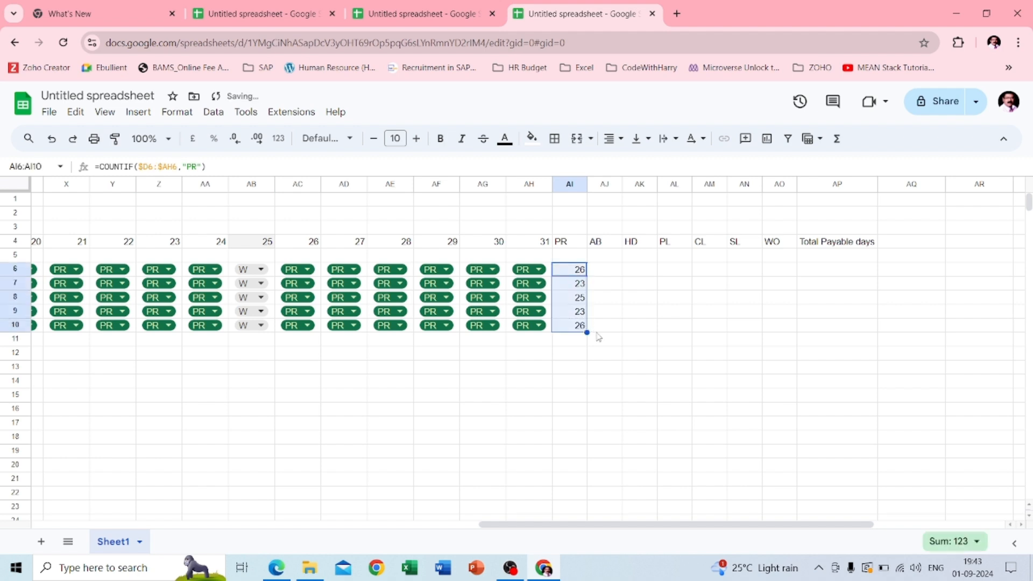
Copy the PR formulas from AI6:AI10 across to AJ6:AO10 and check the range references in AJ6 and AO6
click(652, 367)
scroll(652, 367, down, 2)
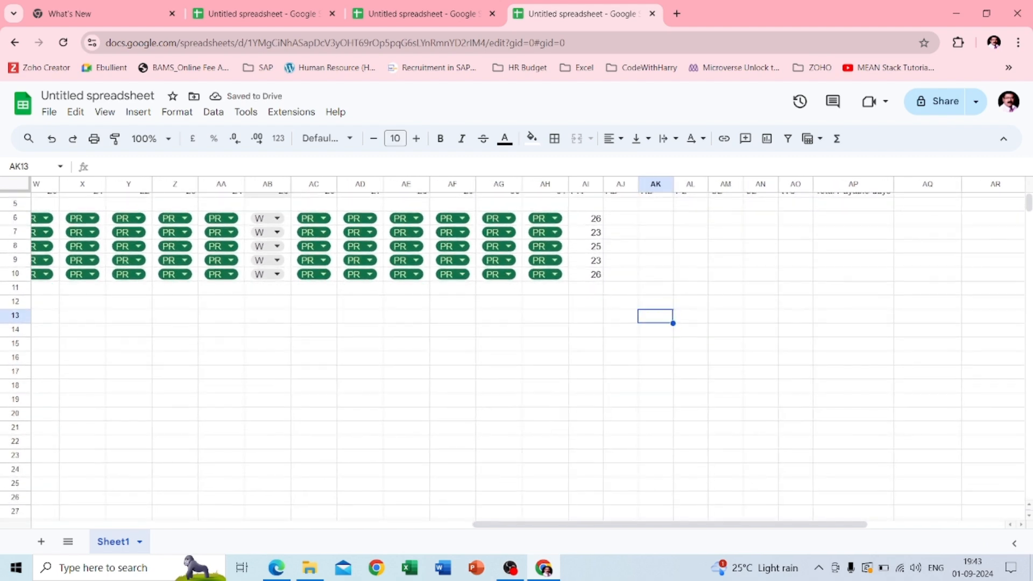
scroll(483, 261, up, 2)
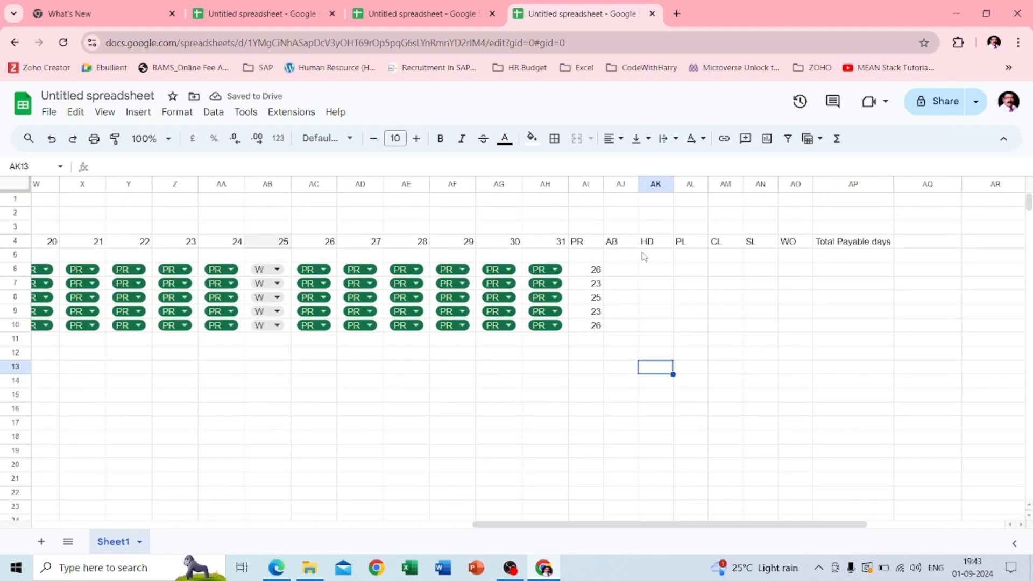
scroll(644, 257, left, 1)
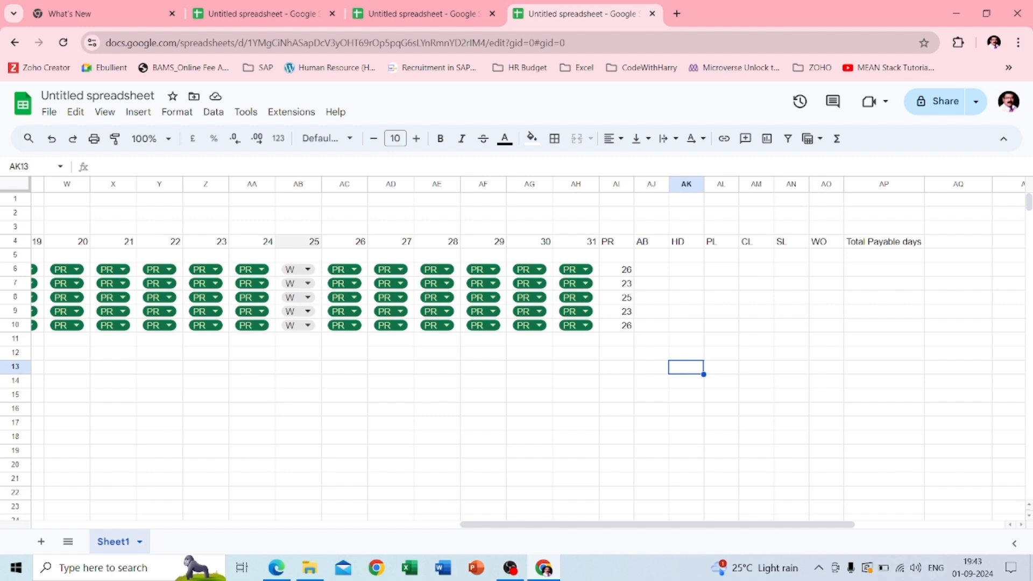
drag(619, 269, 833, 340)
click(664, 271)
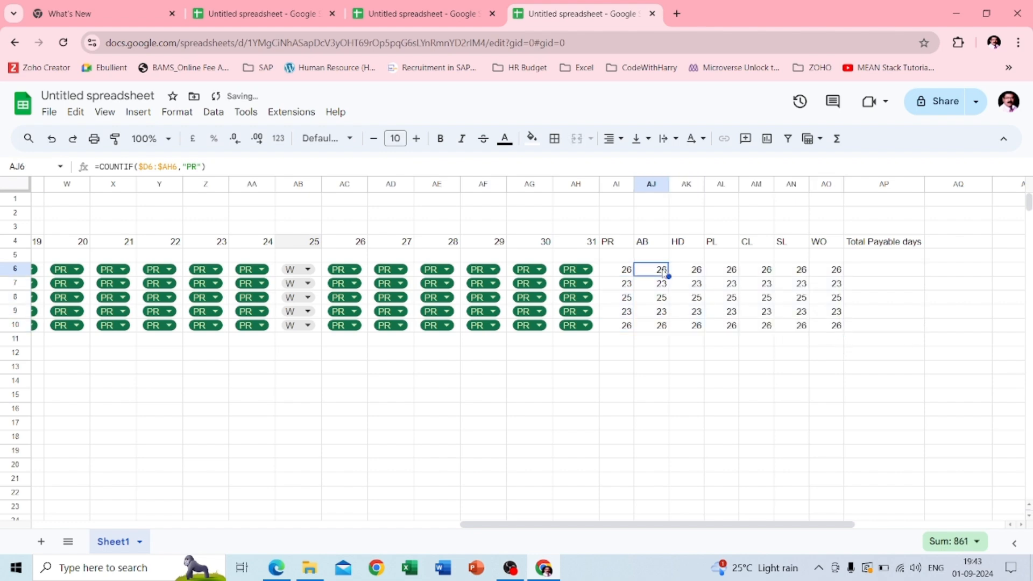
double_click(663, 270)
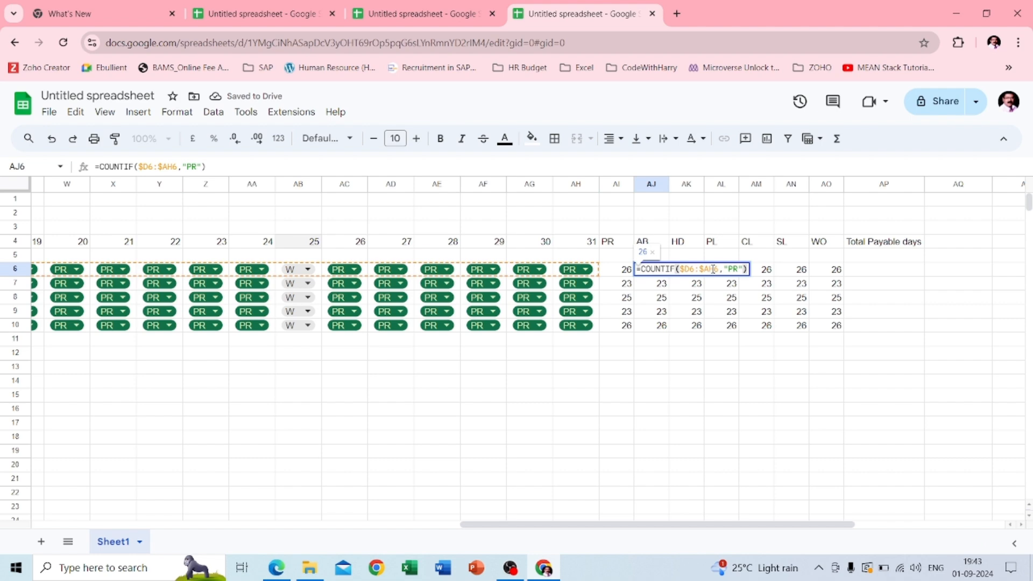
key(Escape)
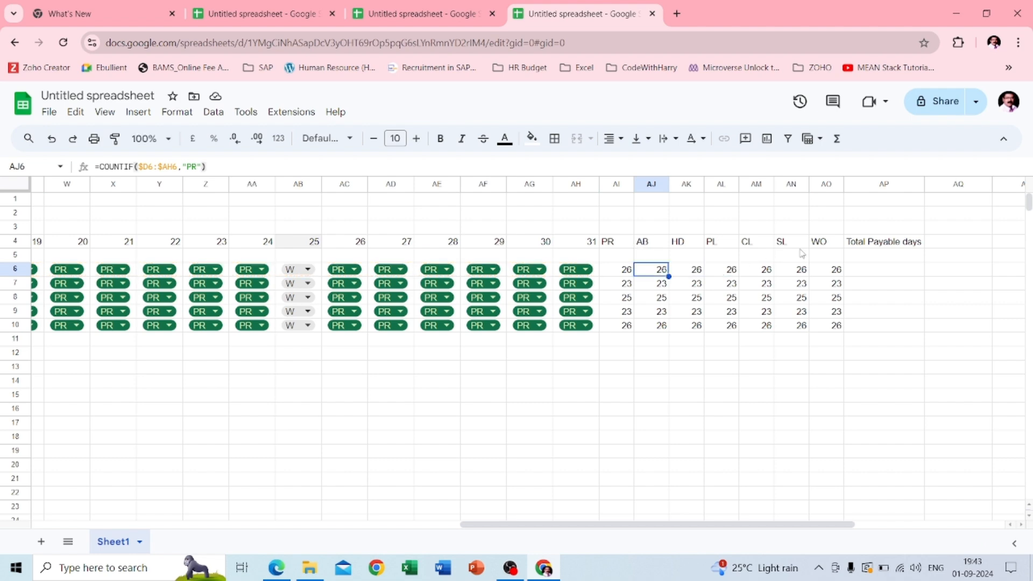
double_click(831, 267)
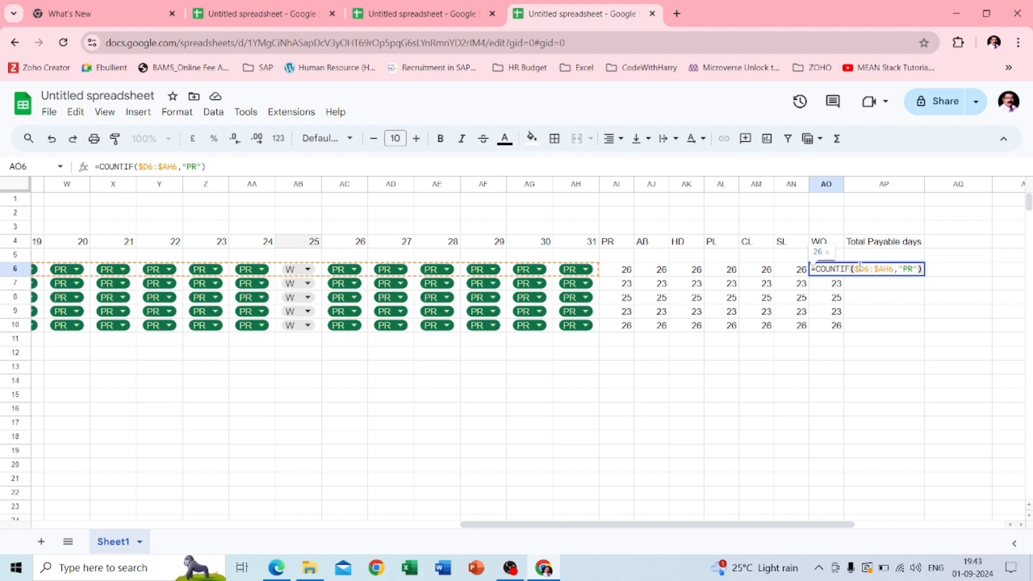
key(Escape)
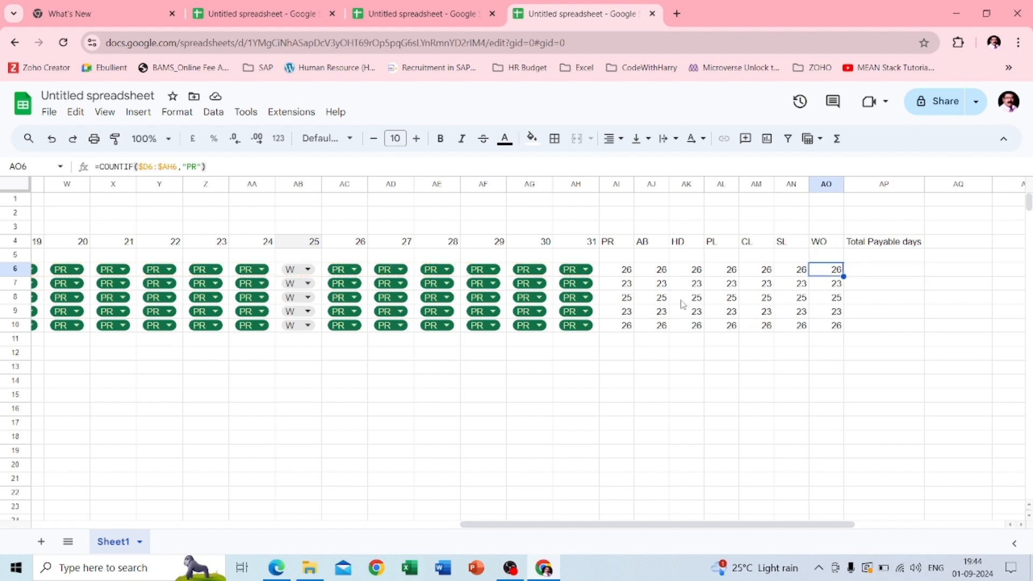
Change the COUNTIF criterion in AJ6 to "AB" and fill the formula down to AJ10
click(643, 269)
double_click(644, 269)
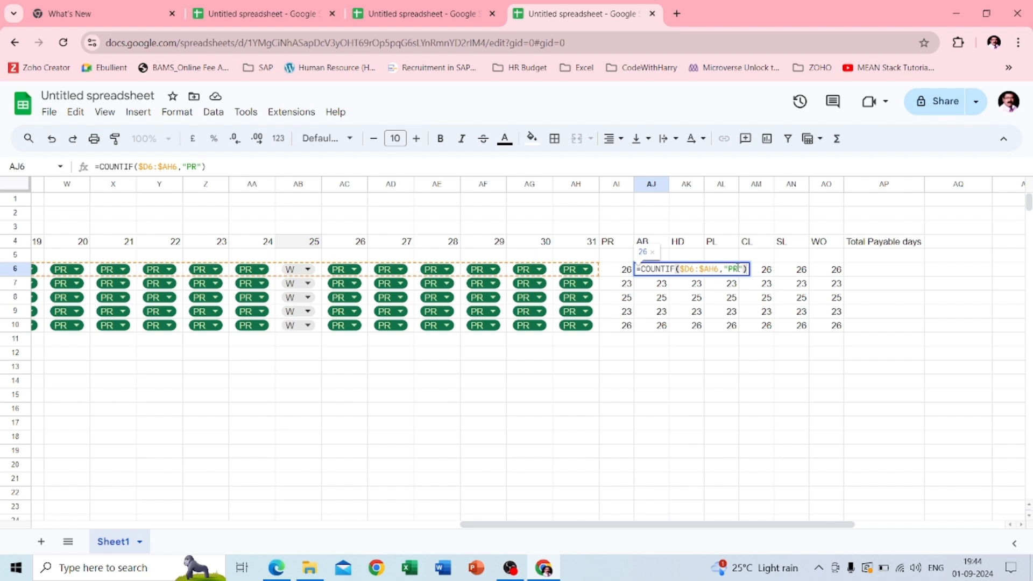
click(738, 269)
key(BackSpace)
key(BackSpace)
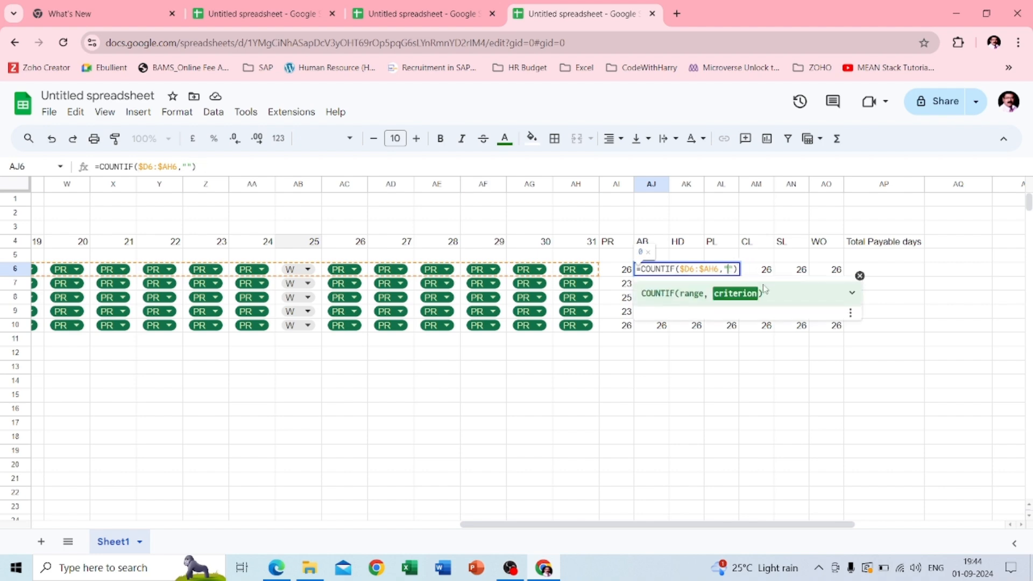
text(AB)
key(Return)
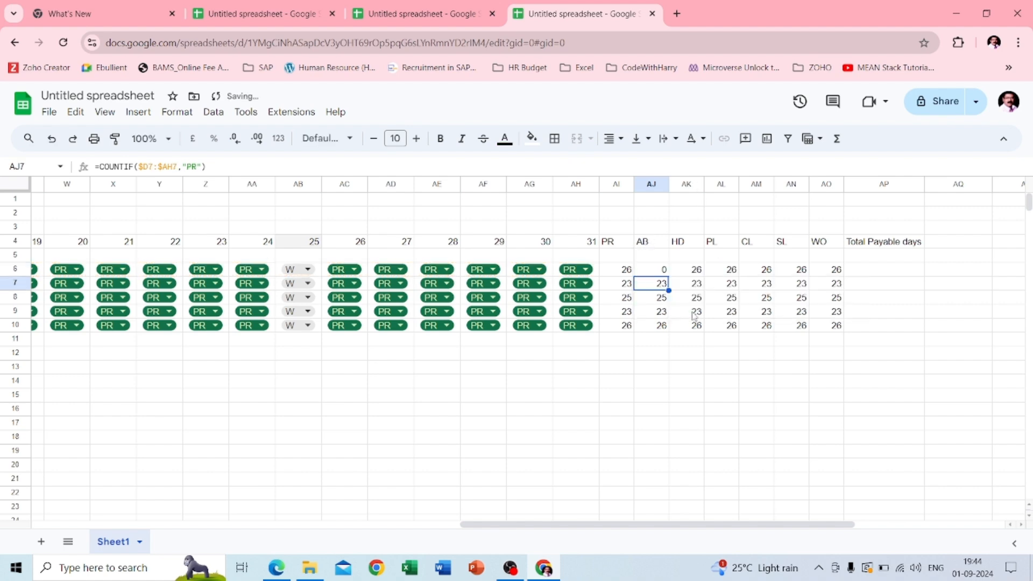
click(656, 272)
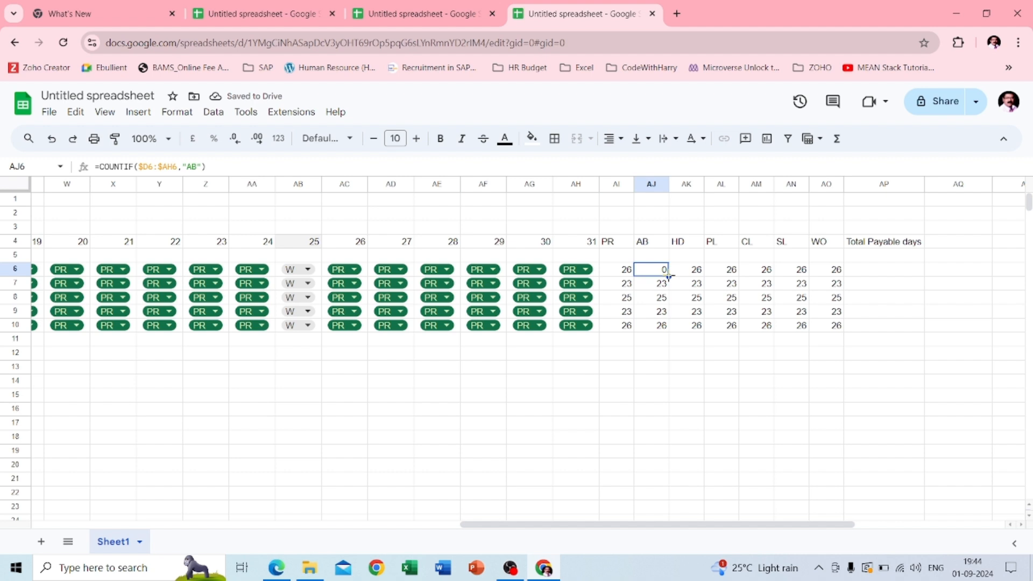
drag(669, 276, 667, 328)
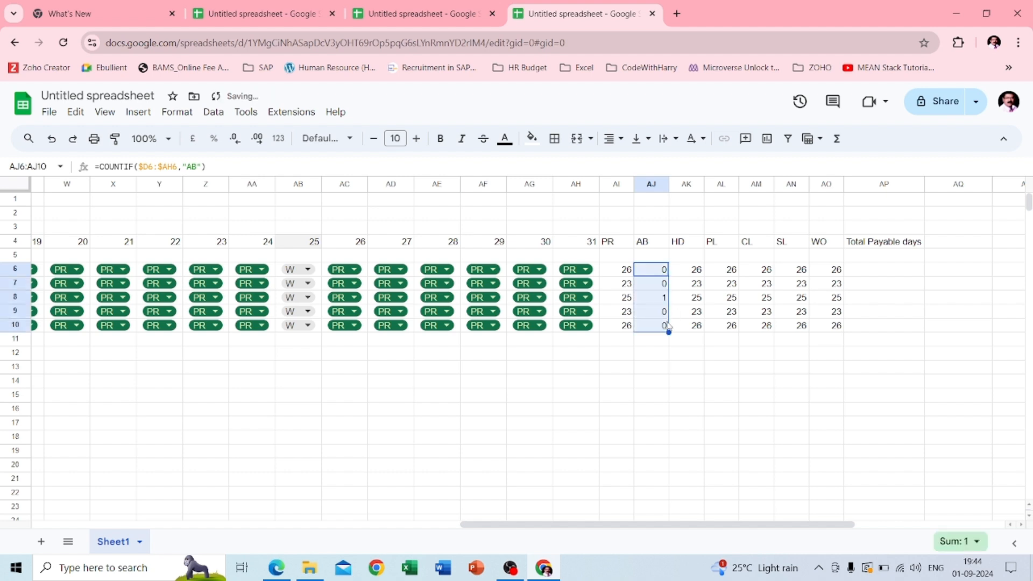
Change the COUNTIF criterion in AK6 to "HD" and fill the formula down to AK10
double_click(690, 271)
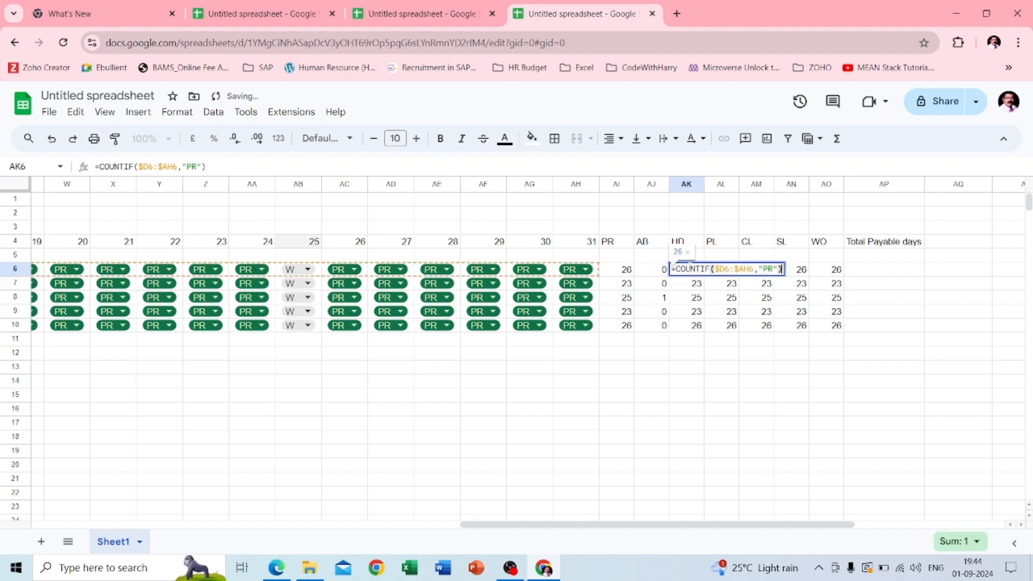
click(773, 269)
key(BackSpace)
key(BackSpace)
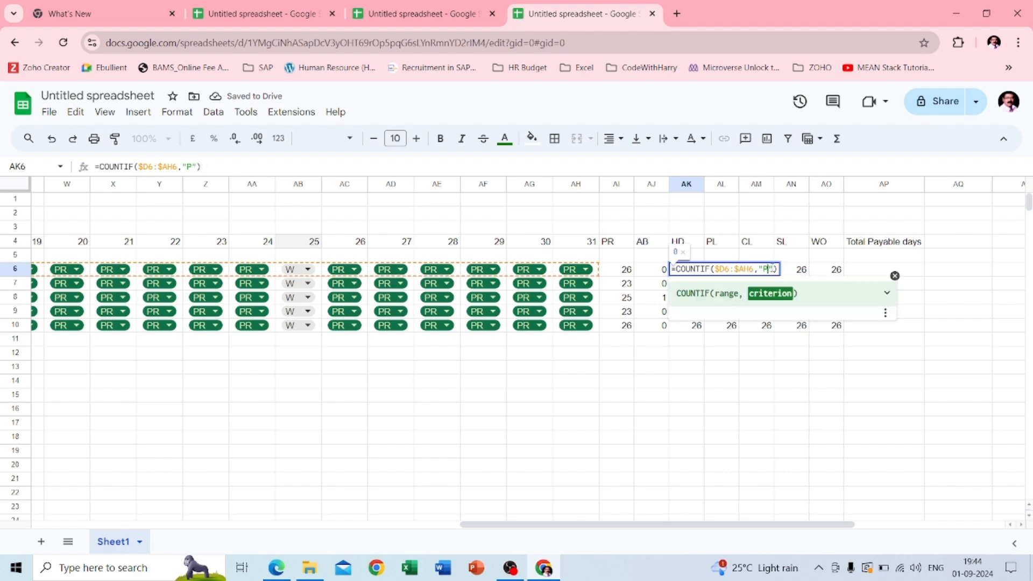
text(HD)
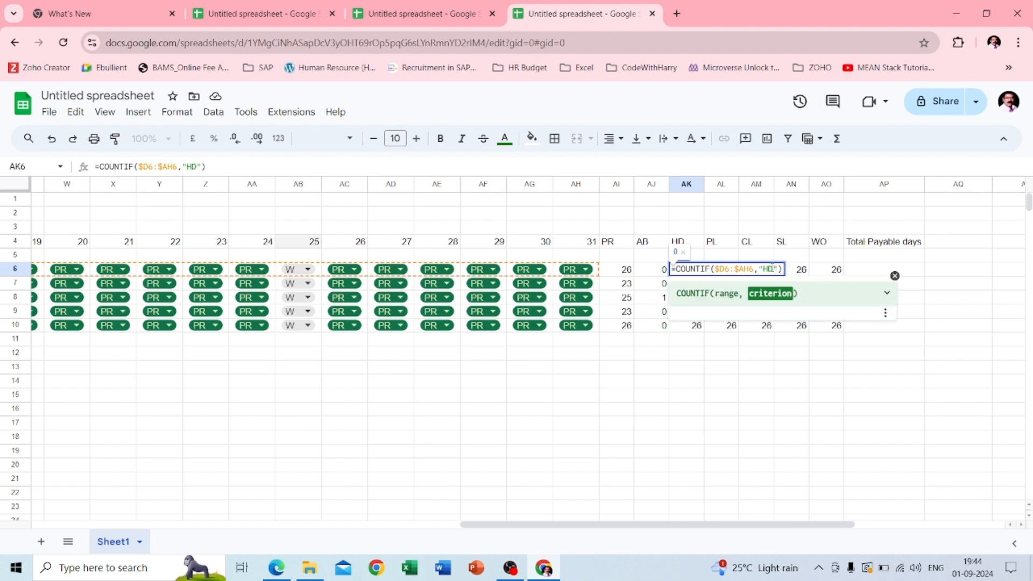
key(Return)
click(693, 274)
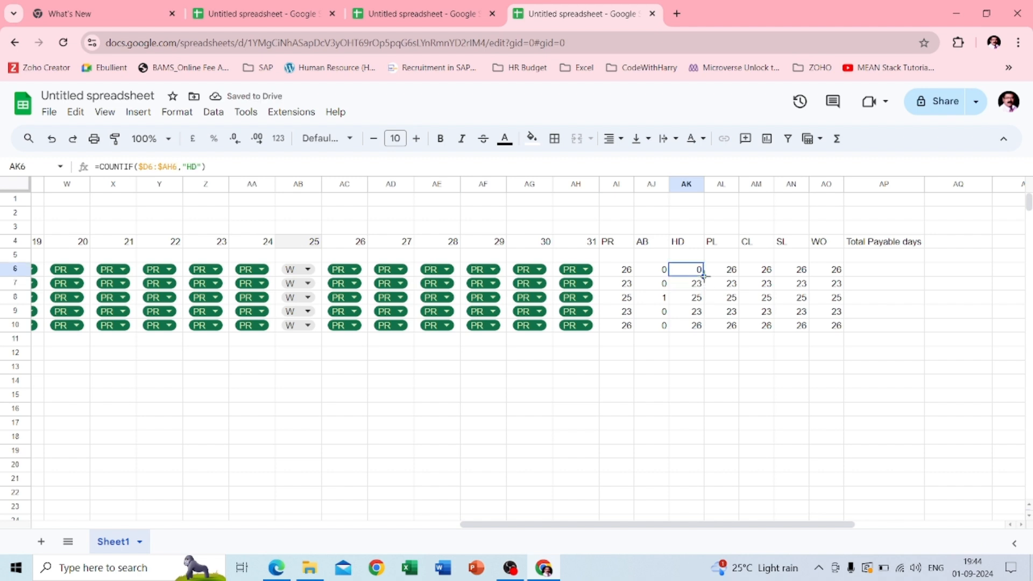
drag(703, 276, 703, 331)
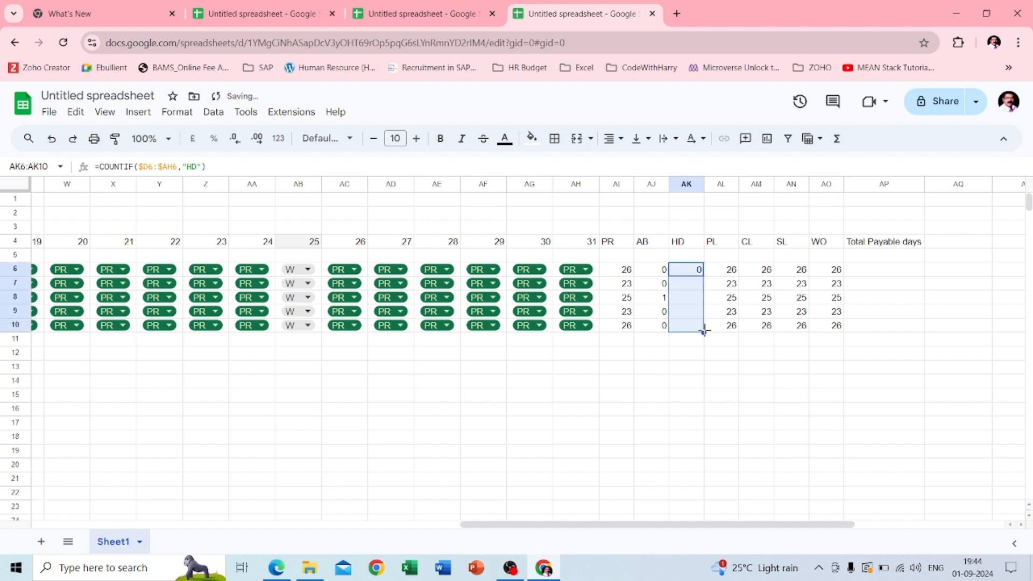
Change the COUNTIF criterion in AL6 to "PL" and fill the formula down to AL10
double_click(731, 273)
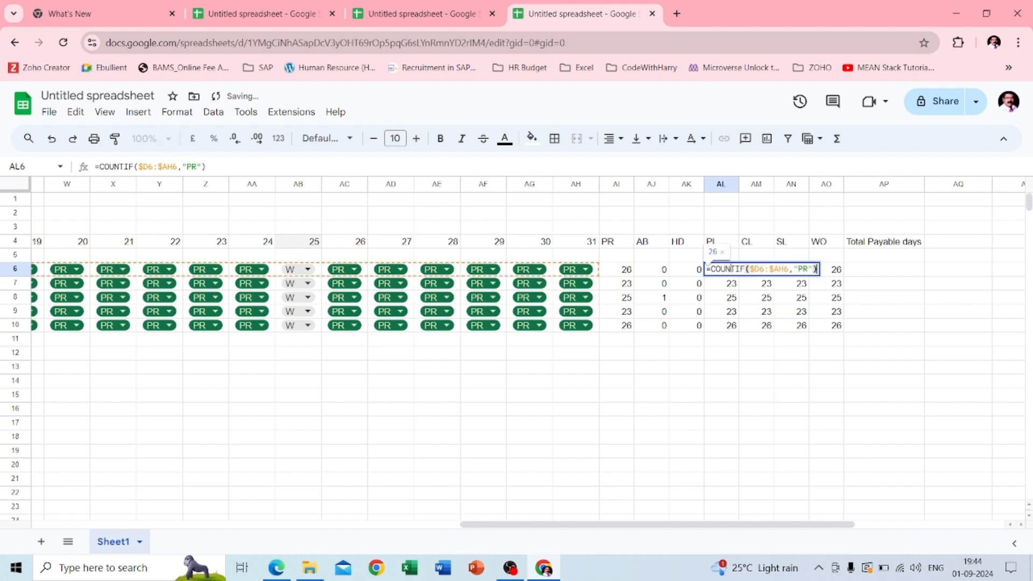
click(811, 268)
key(BackSpace)
key(BackSpace)
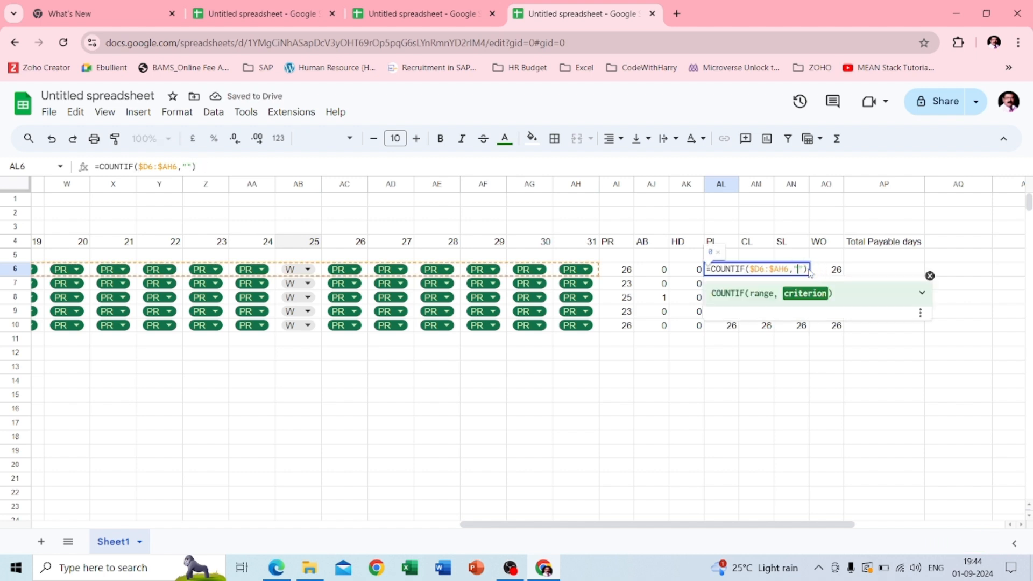
text(PL)
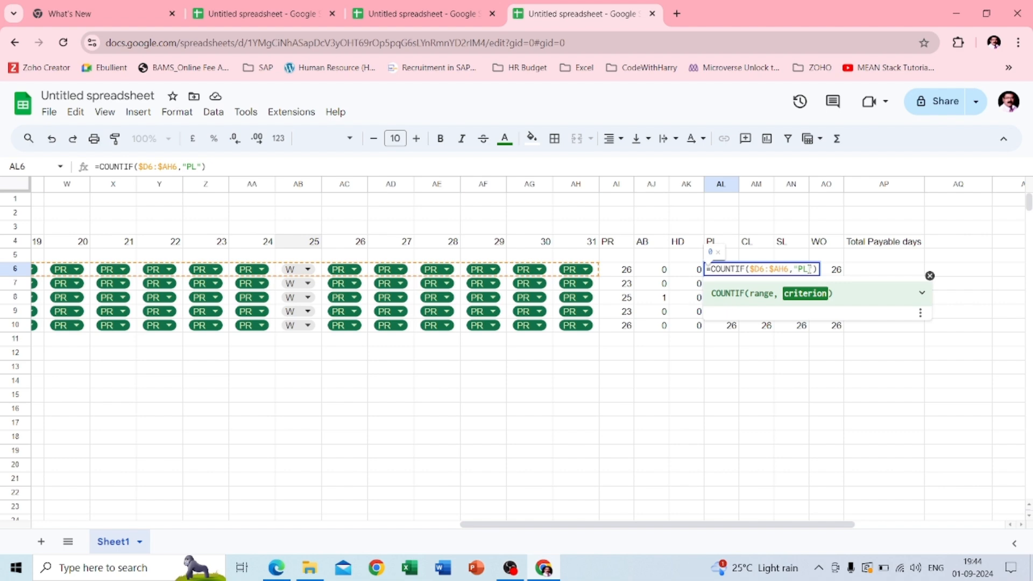
key(Return)
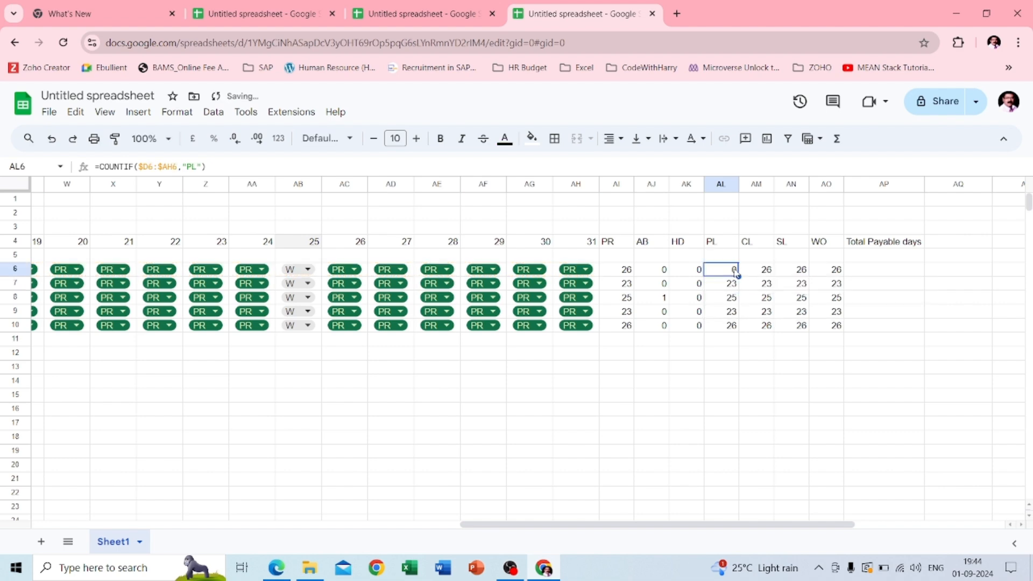
click(735, 271)
drag(739, 276, 741, 332)
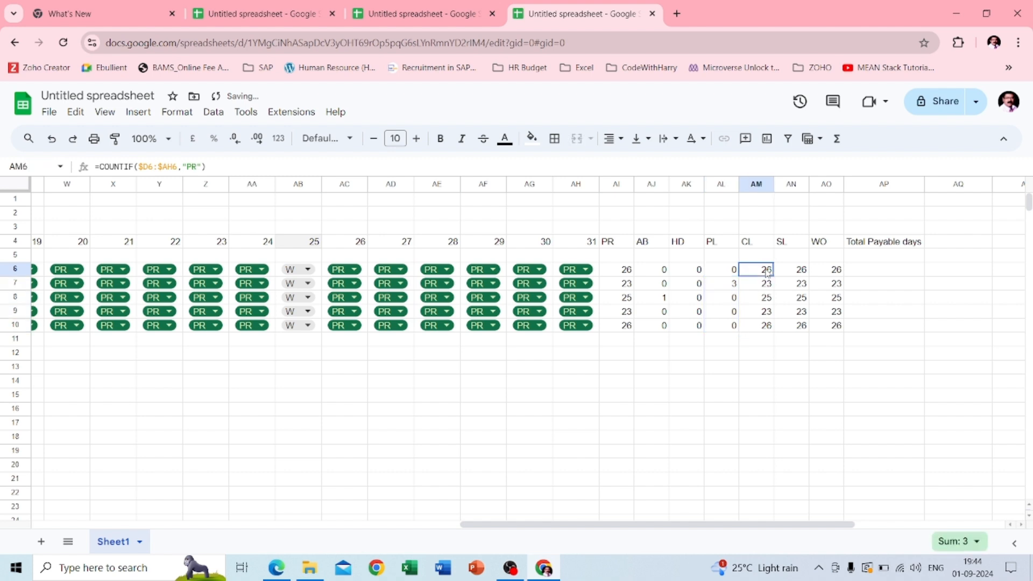
Change the COUNTIF criterion in AM6 to "CL"
double_click(767, 275)
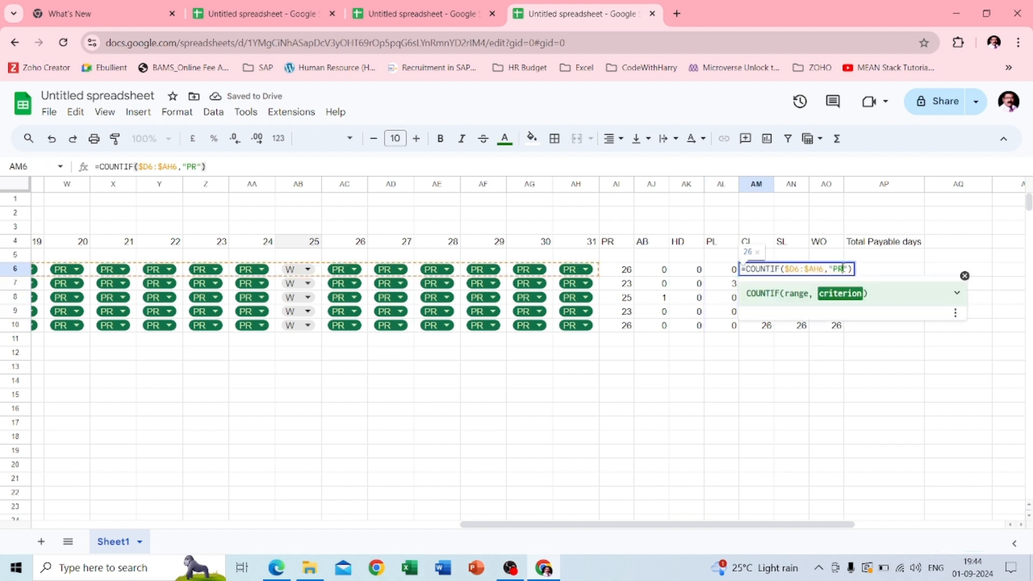
key(BackSpace)
key(BackSpace)
text(C)
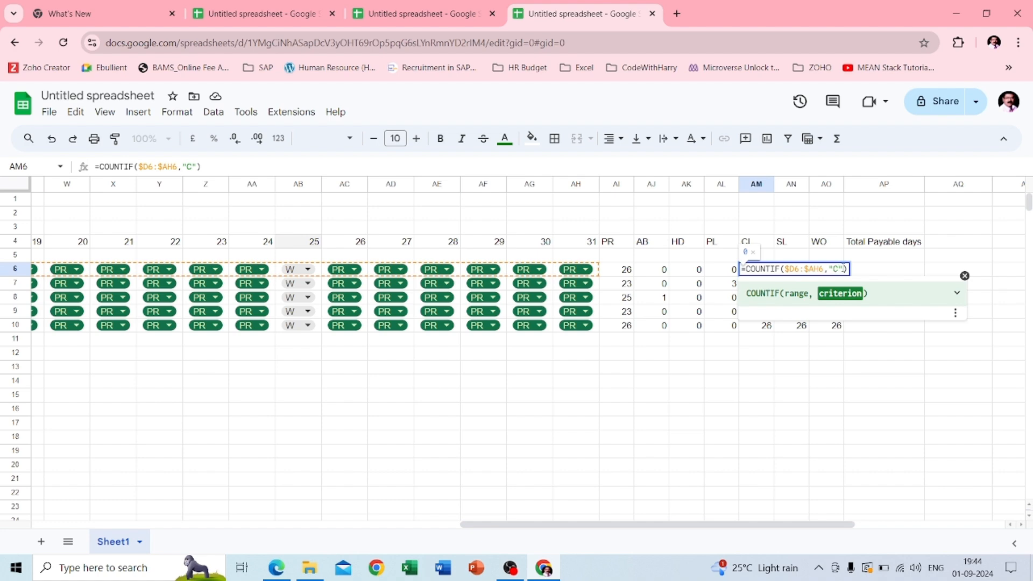
text(L)
key(Return)
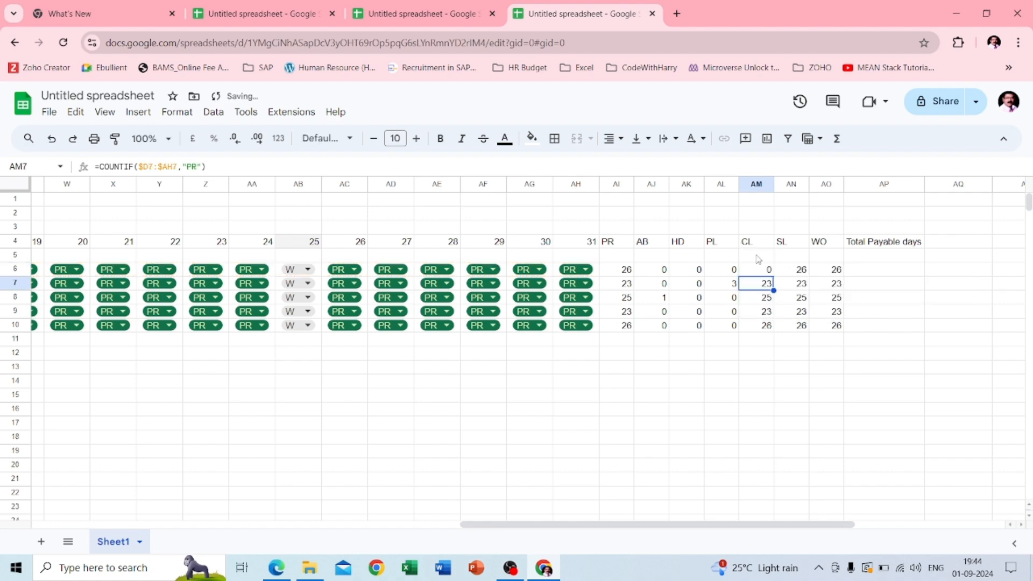
Fill the CL count formula from AM6 down to AM10
click(759, 271)
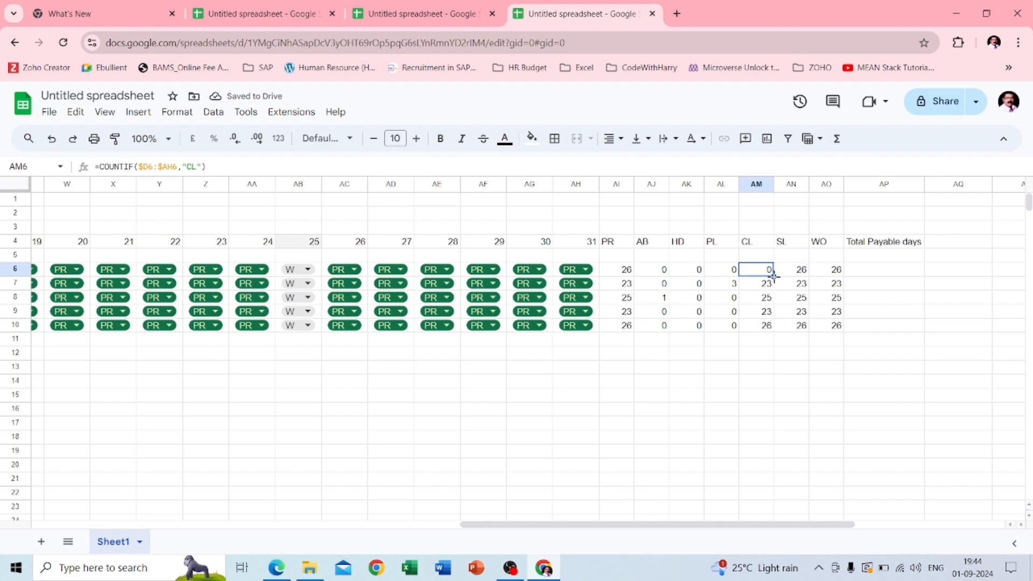
drag(774, 276, 773, 329)
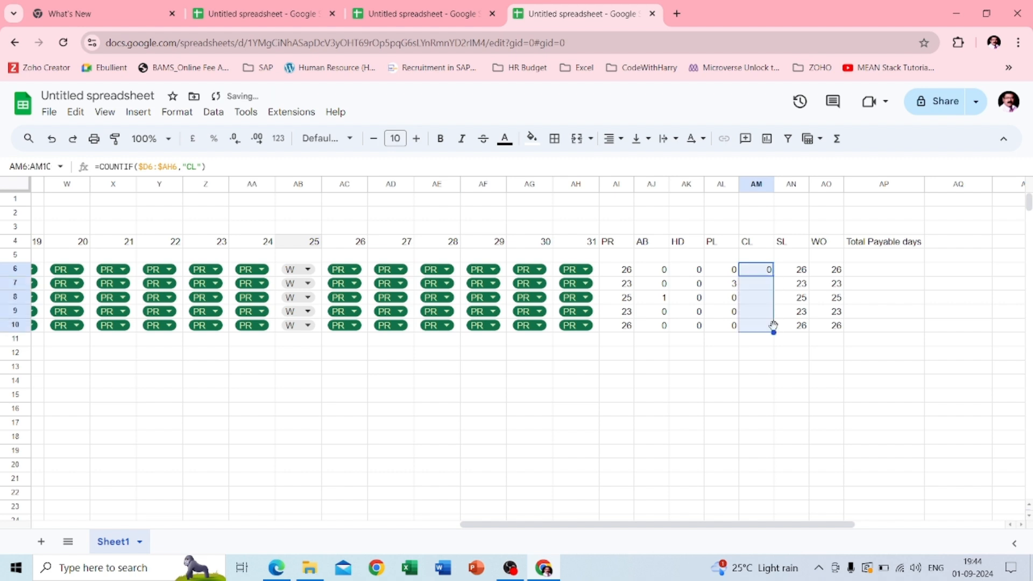
Change the COUNTIF criterion in AN6 to "SL" and fill the formula down to AN10
double_click(799, 272)
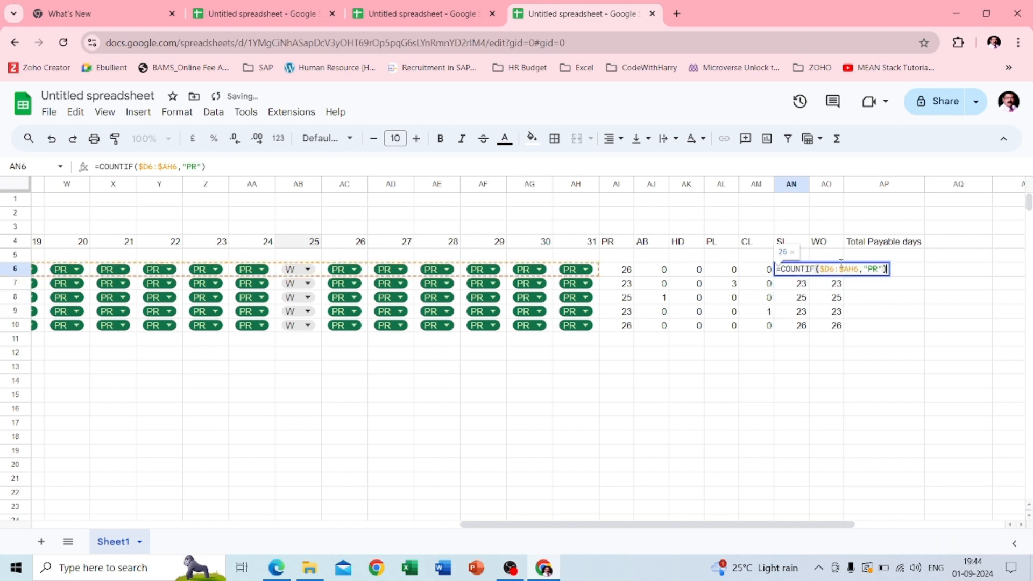
click(878, 268)
key(BackSpace)
key(BackSpace)
text(SL)
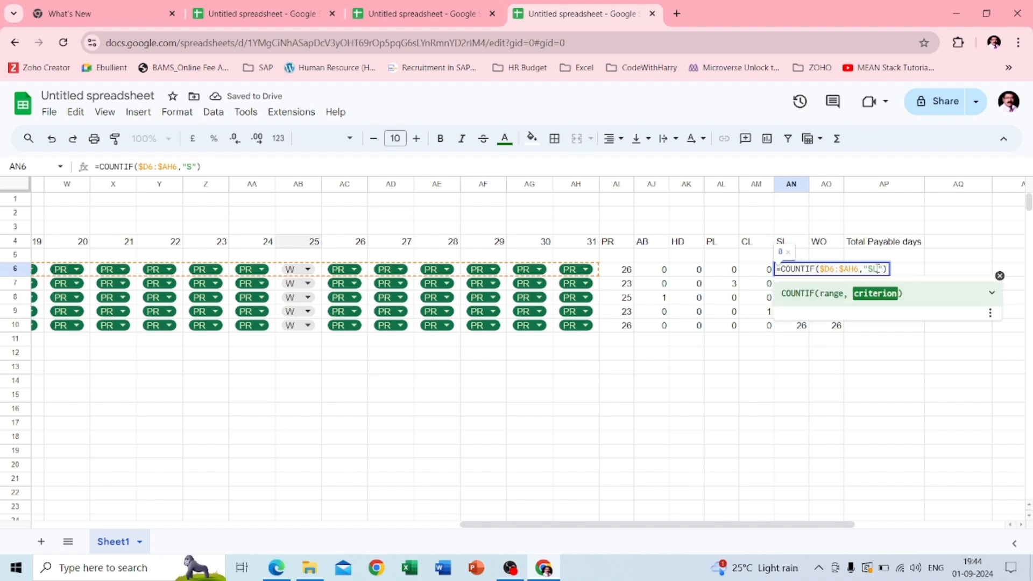
key(Return)
click(800, 274)
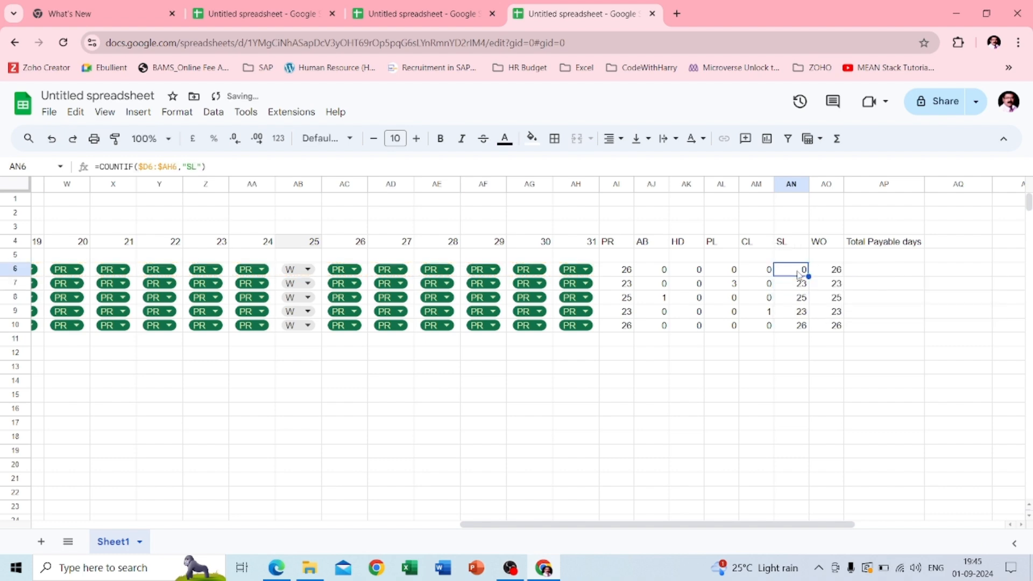
drag(808, 276, 807, 329)
Change the COUNTIF criterion in AO6 to "WO" and fill the formula down to AO10
double_click(835, 272)
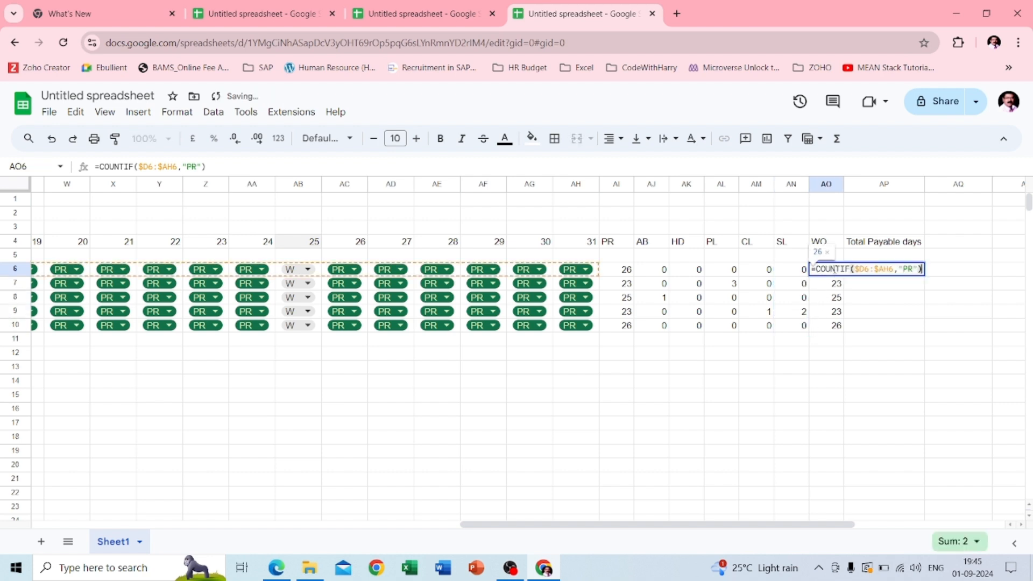
click(913, 268)
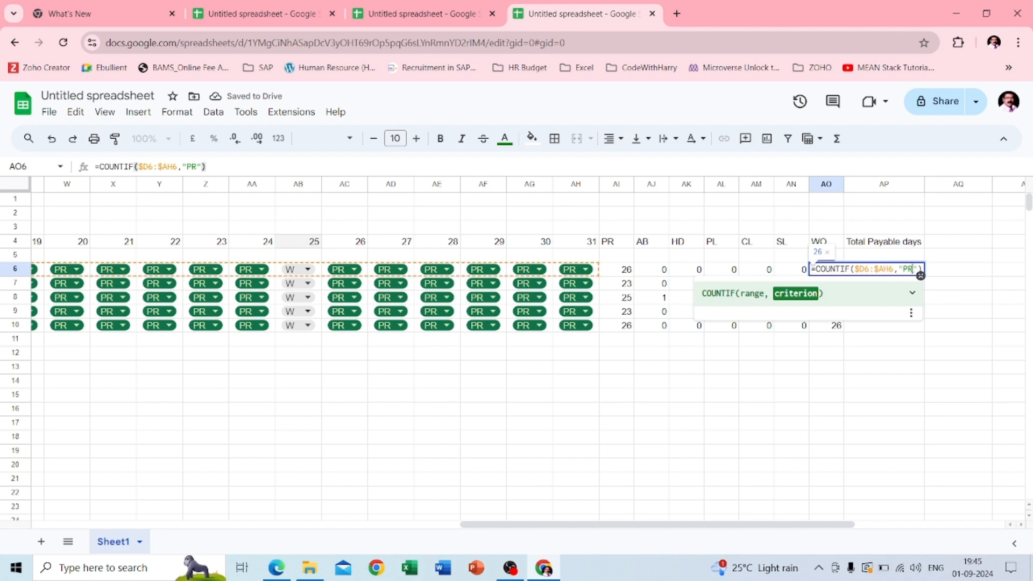
key(BackSpace)
key(BackSpace)
text(WO)
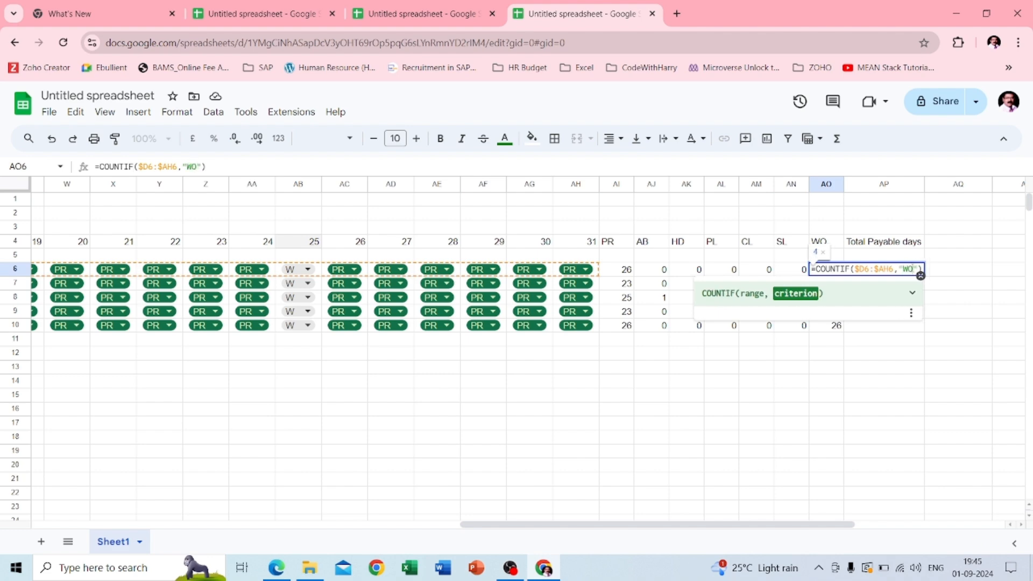
key(Return)
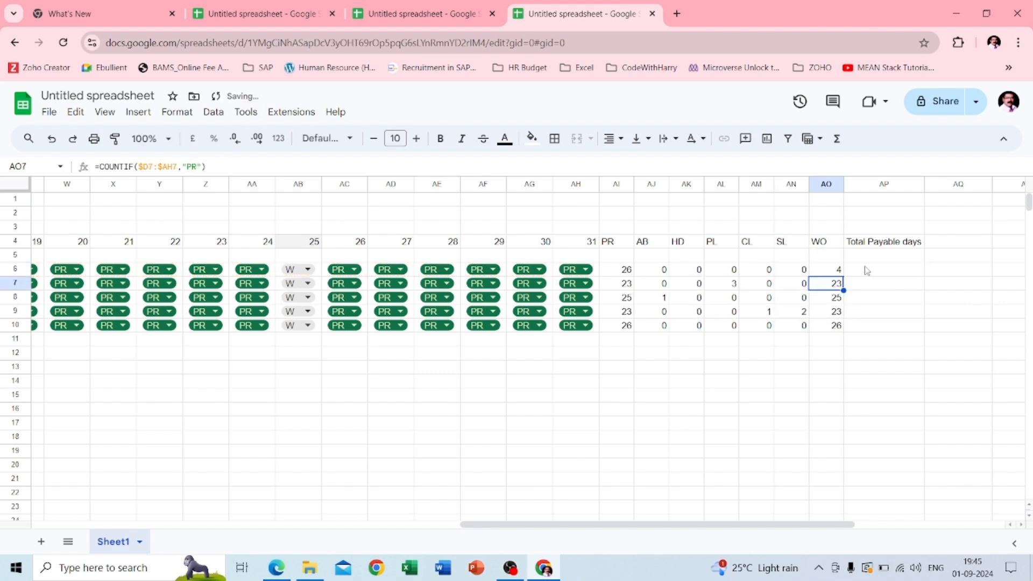
click(829, 271)
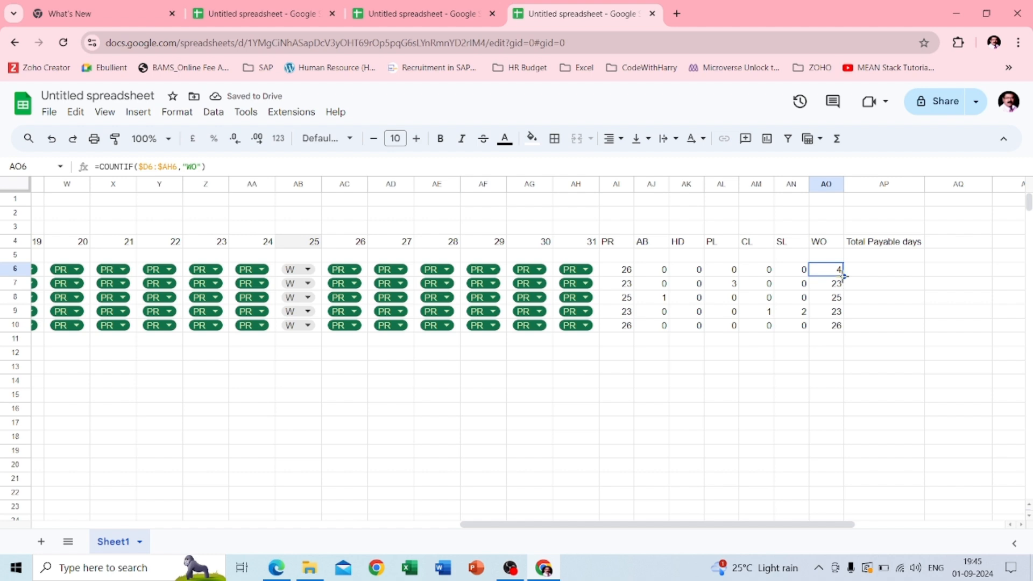
drag(843, 276, 843, 328)
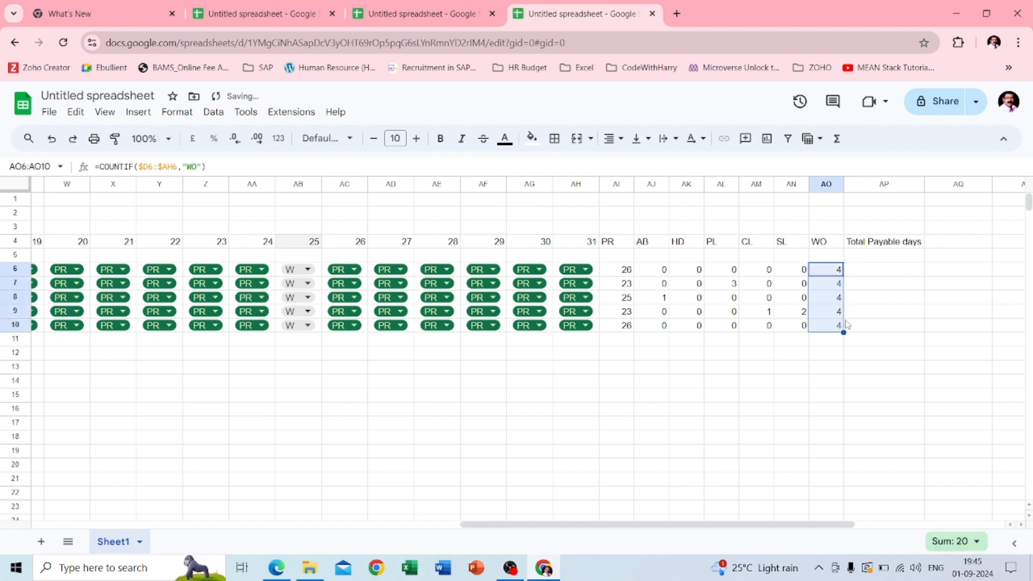
Insert one column to the right of column AP and move the "Total Payable days" heading from AP4 to AQ4
scroll(880, 306, right, 1)
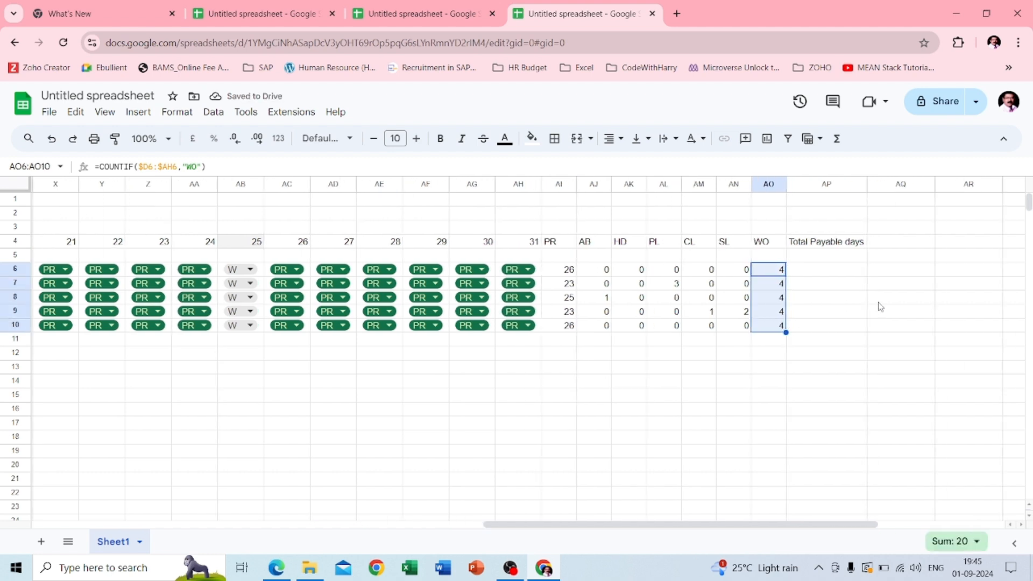
scroll(880, 306, right, 1)
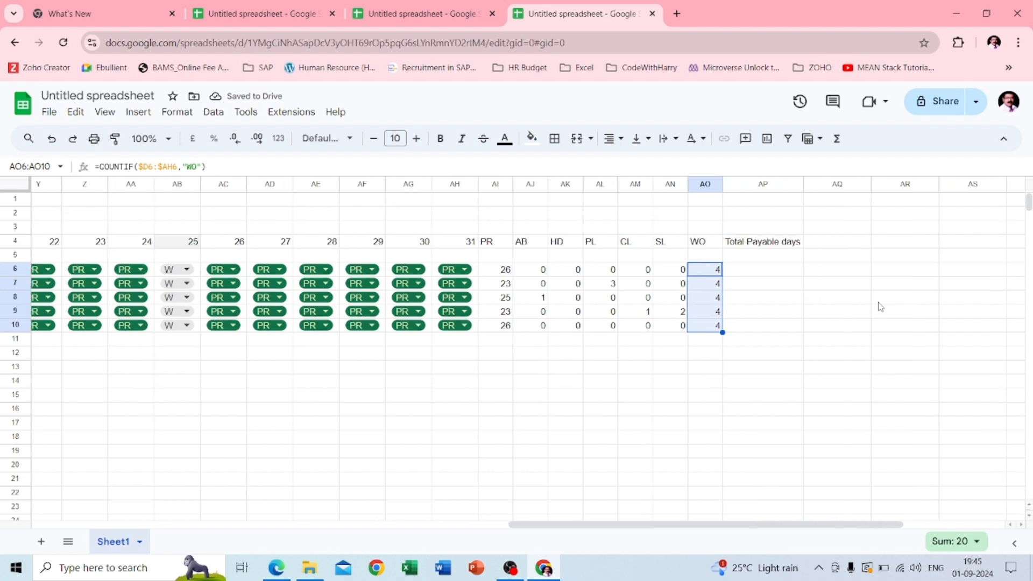
click(464, 269)
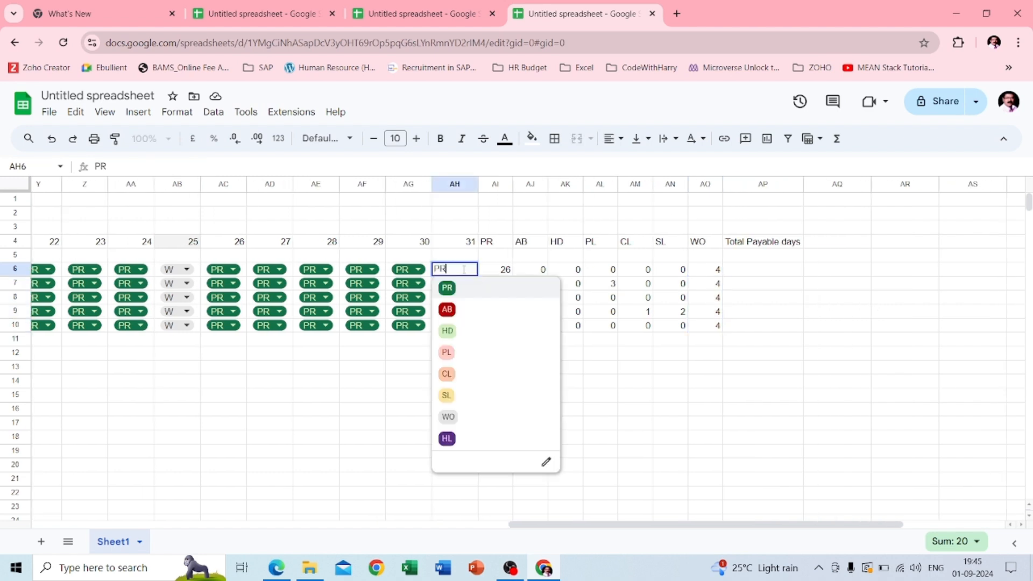
click(679, 369)
right_click(761, 184)
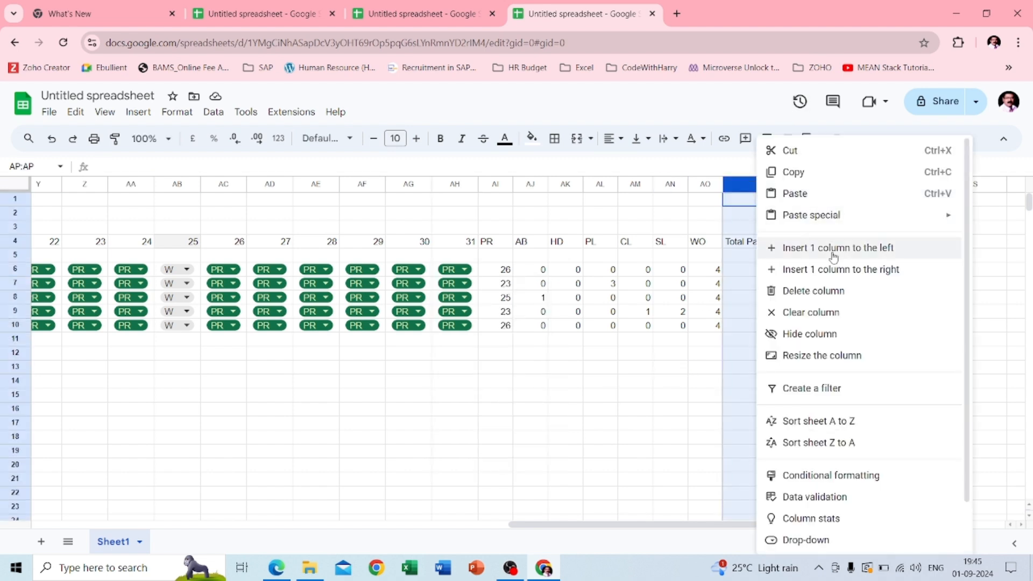
click(854, 272)
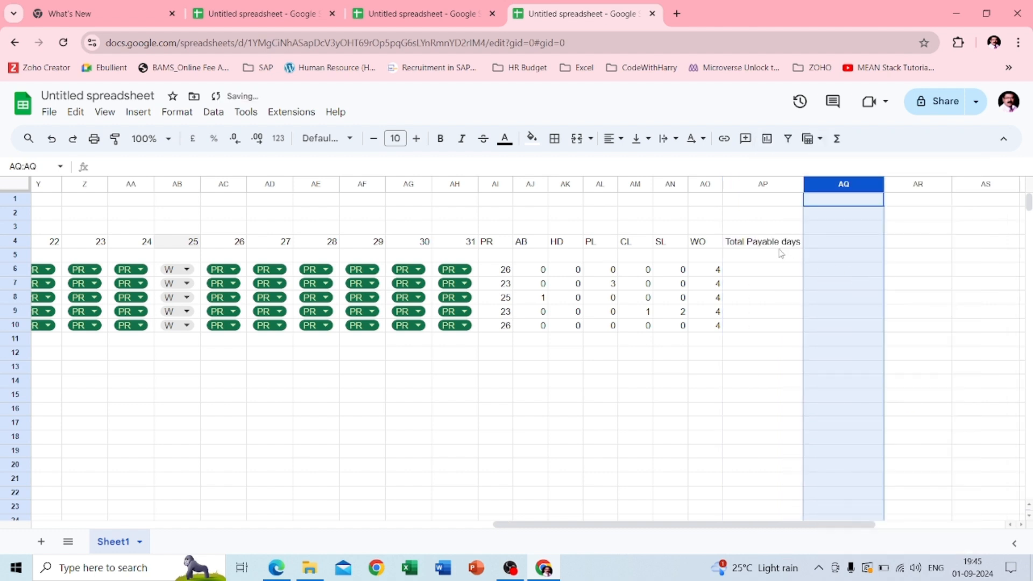
click(761, 248)
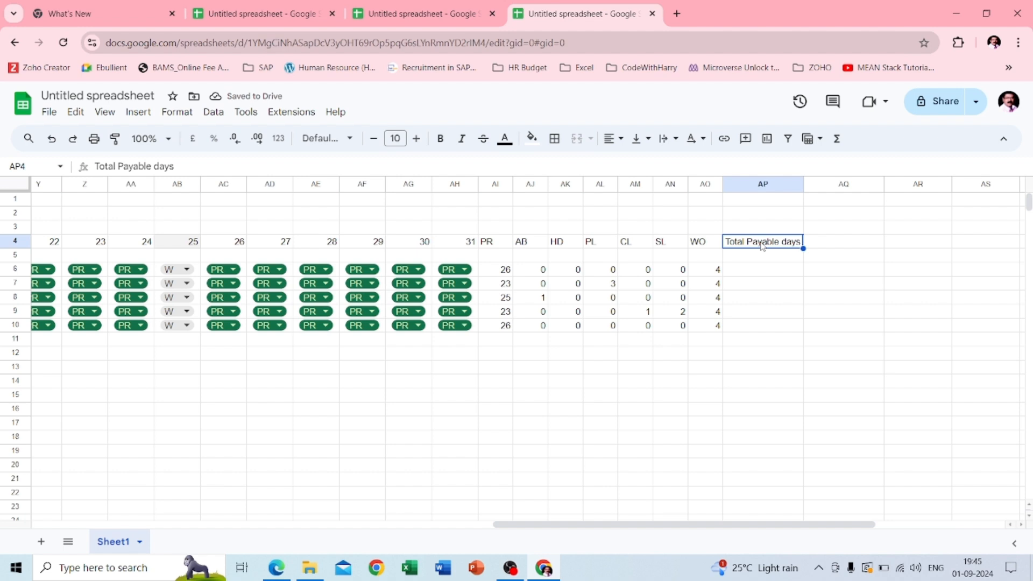
click(843, 243)
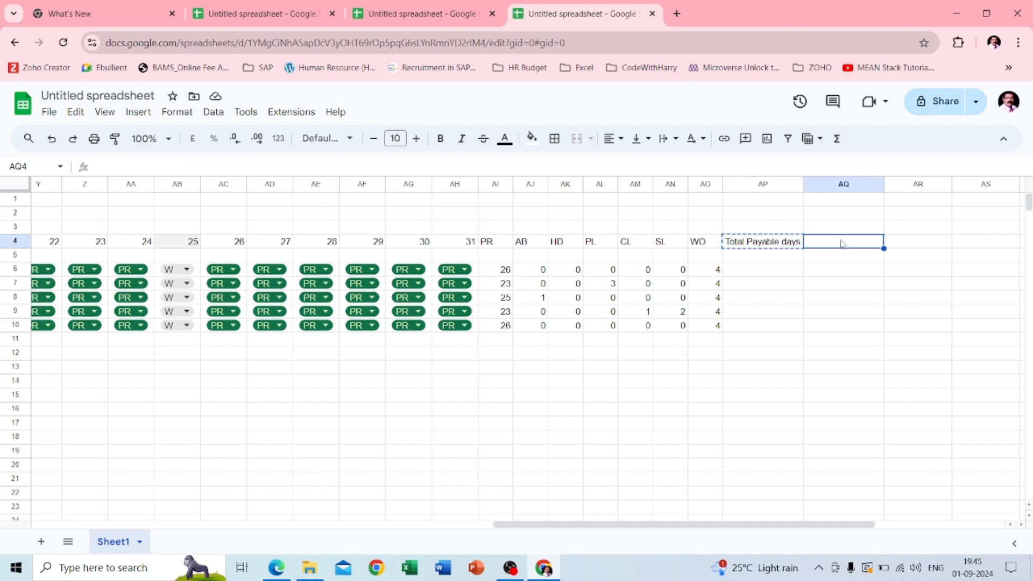
text(Total Payable days)
Enter the heading "HL" in AP4 and narrow column AP to match the other code columns
click(769, 236)
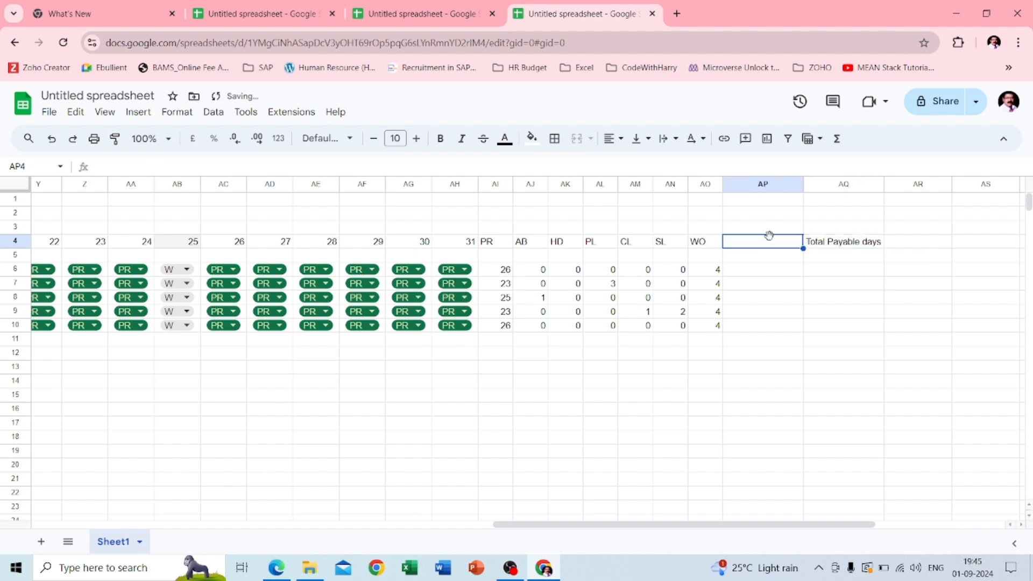
text(H)
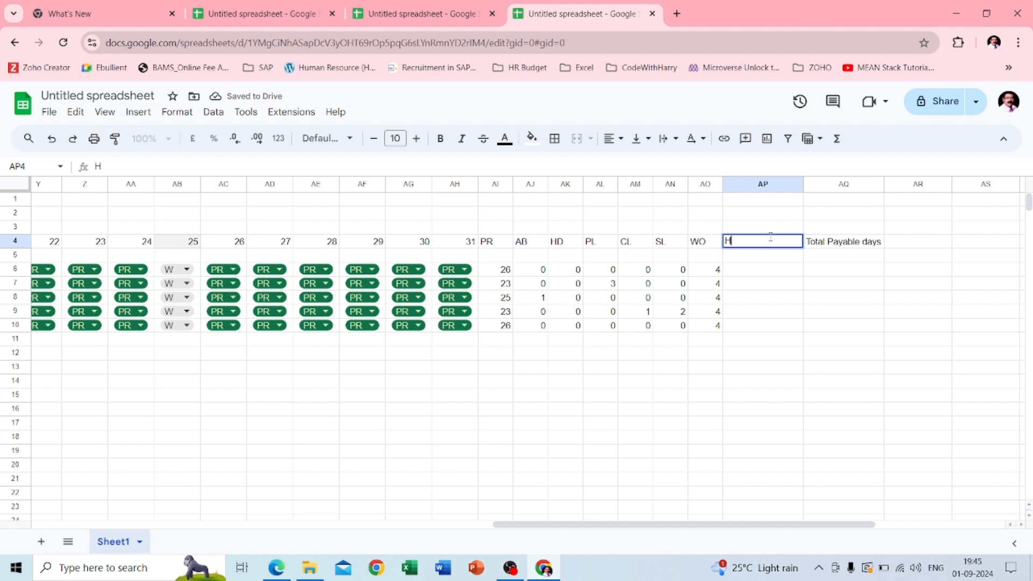
text(L)
key(Return)
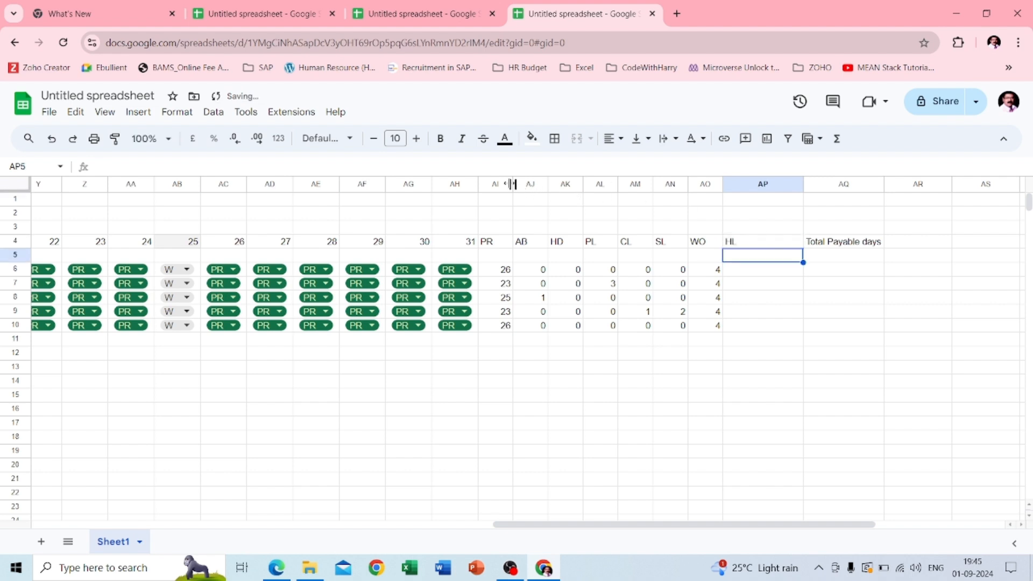
drag(495, 184, 724, 183)
click(827, 270)
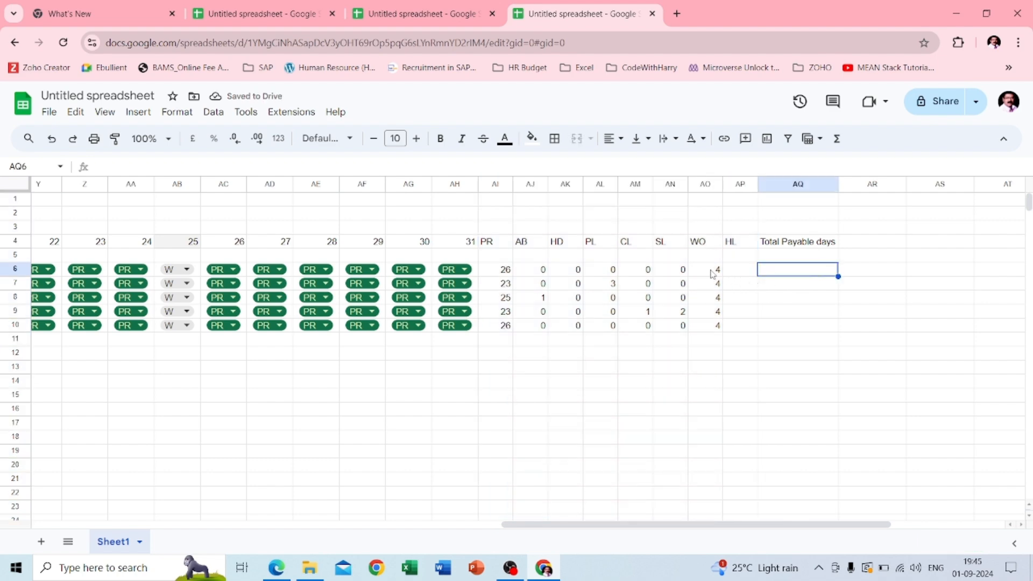
Copy the WO count formulas in AO6:AO10 into AP6:AP10
click(711, 271)
key(ctrl+shift+Down)
key(ctrl+c)
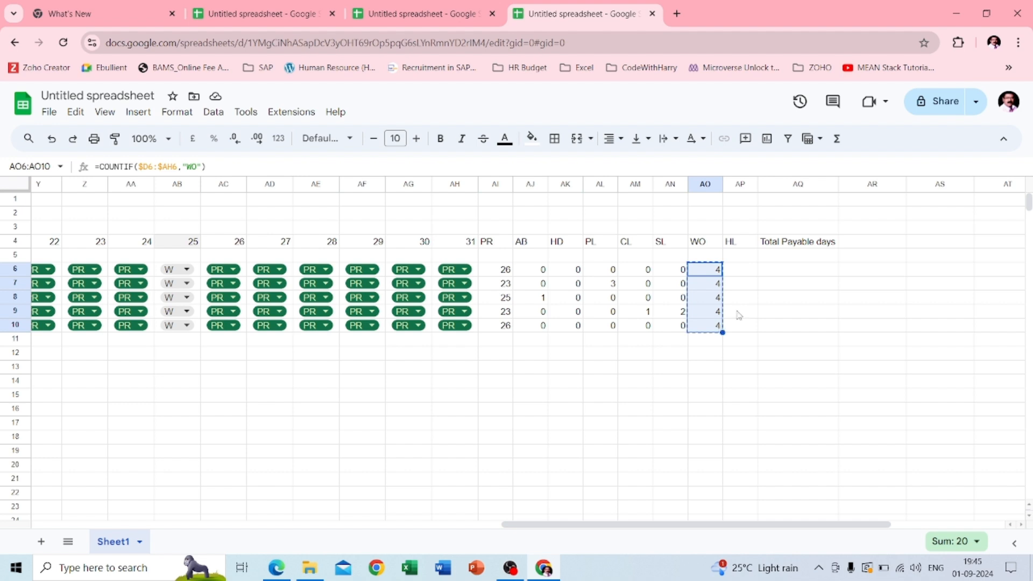
click(745, 269)
key(ctrl+v)
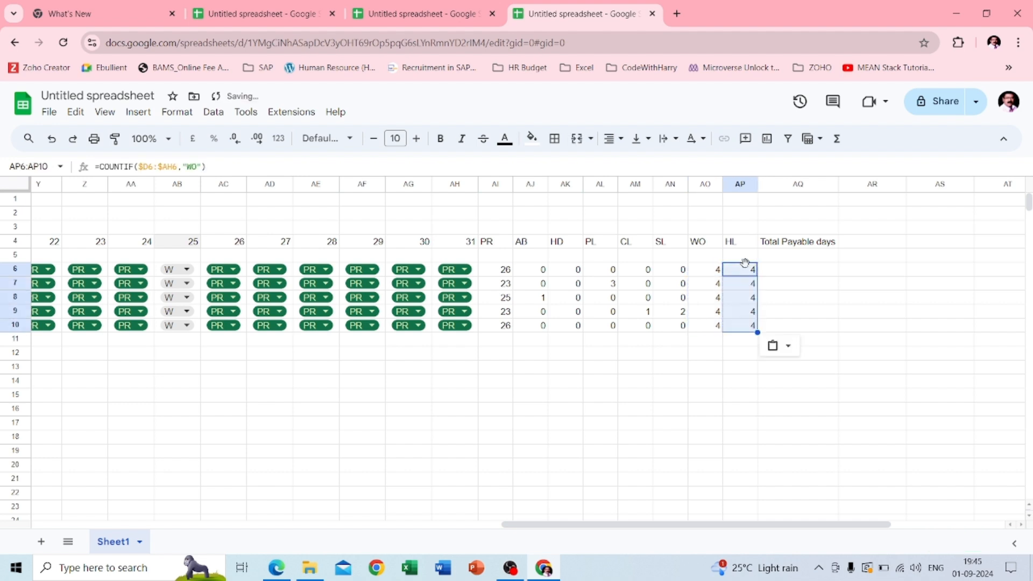
Change the COUNTIF criterion in AP6 to "HL" and fill the formula down to AP10
double_click(745, 267)
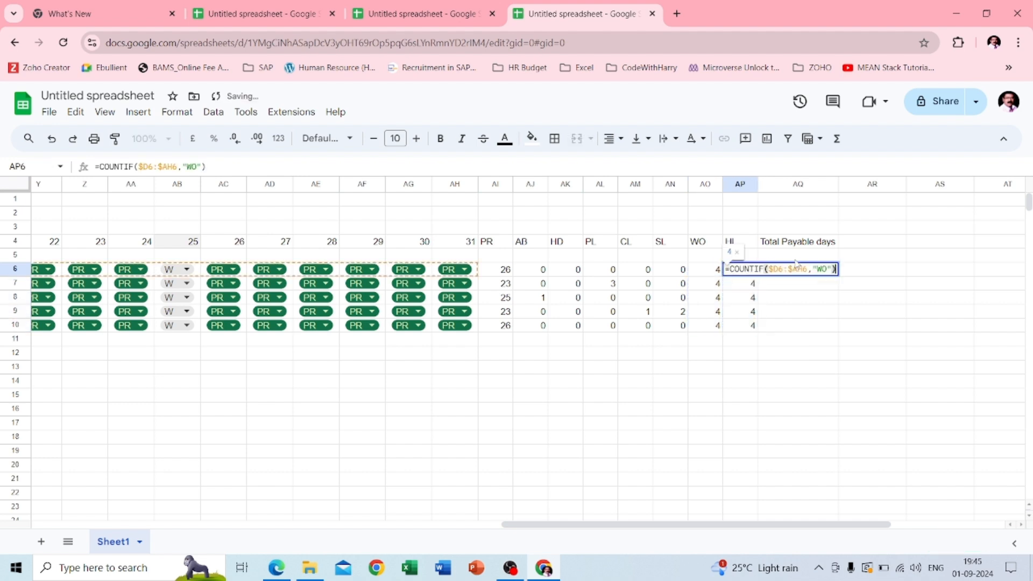
click(827, 268)
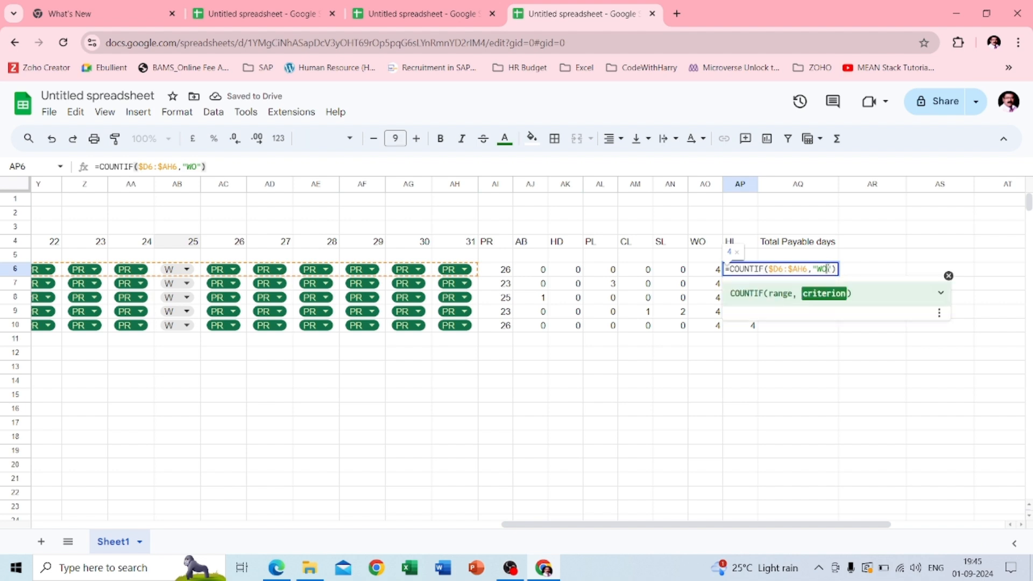
key(BackSpace)
key(BackSpace)
text(HL)
key(Return)
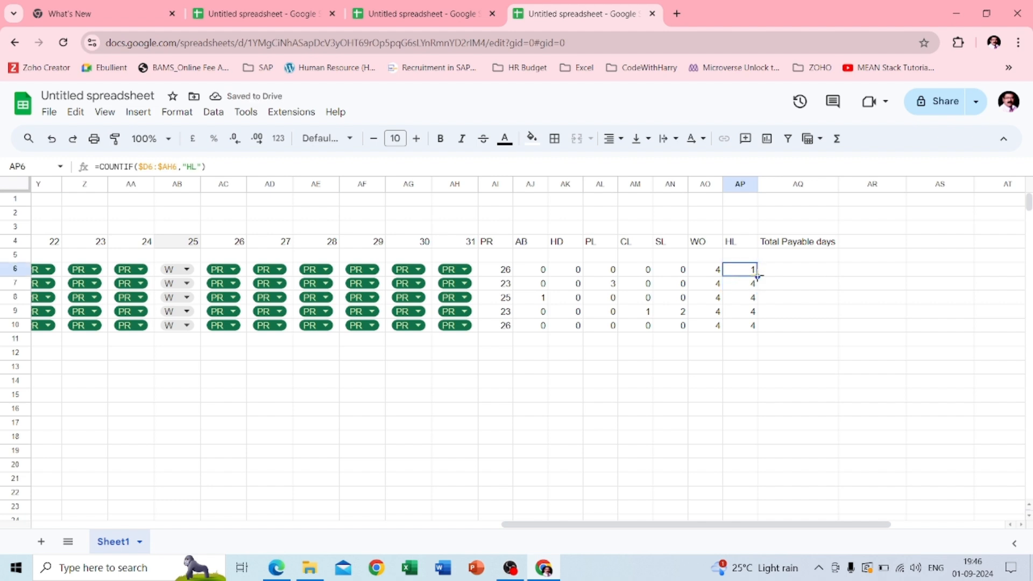
drag(757, 284, 756, 327)
click(827, 357)
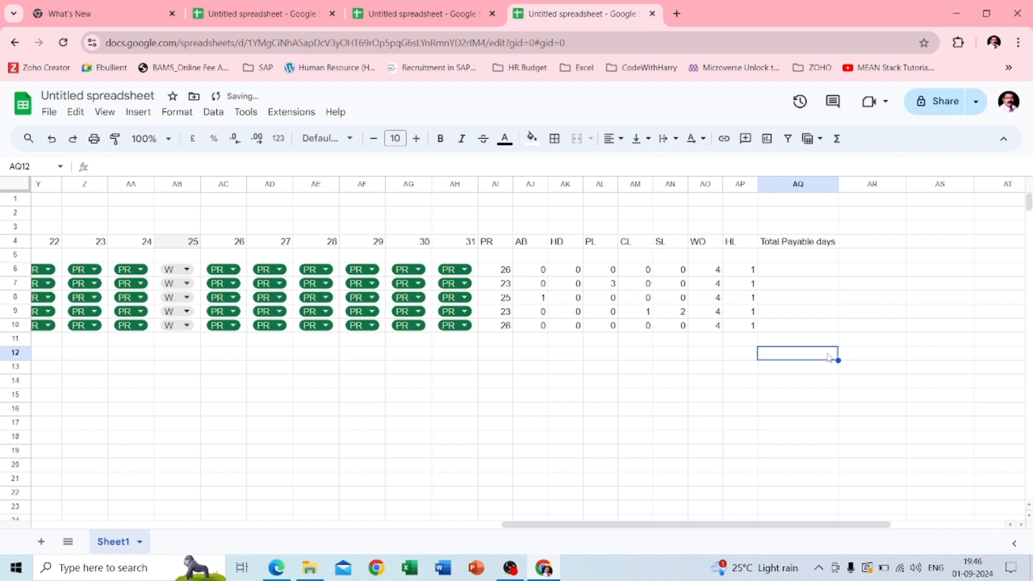
Start the Total Payable days formula in AQ6 with present days plus half of the half-days, =AI6+(AK6/2)
click(801, 272)
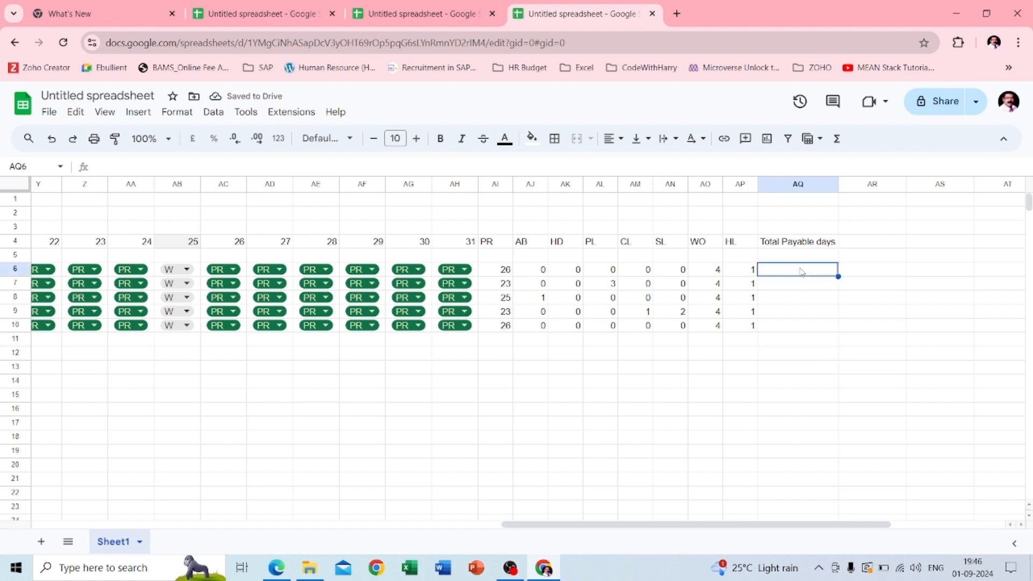
text(=)
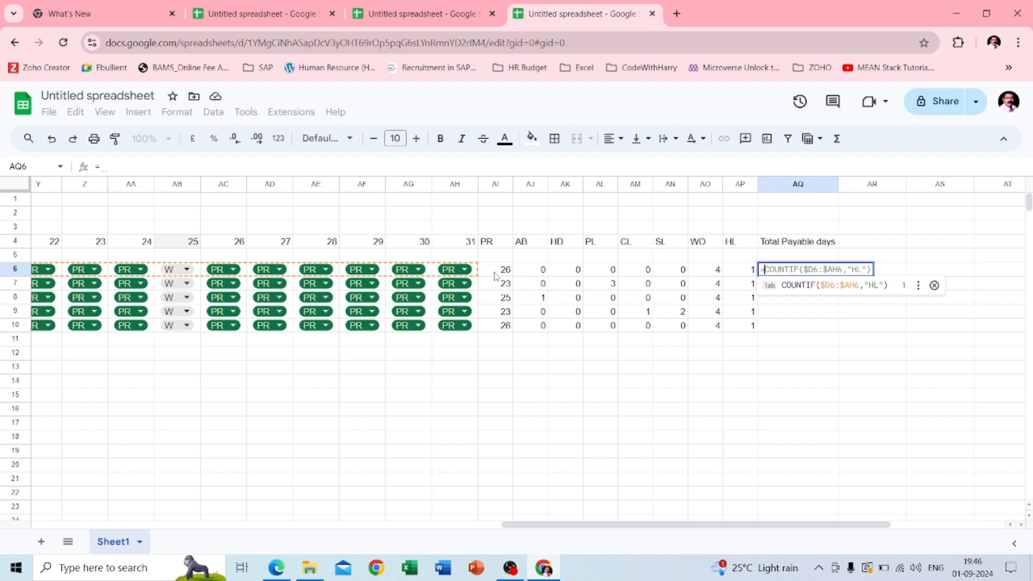
click(495, 271)
text(+)
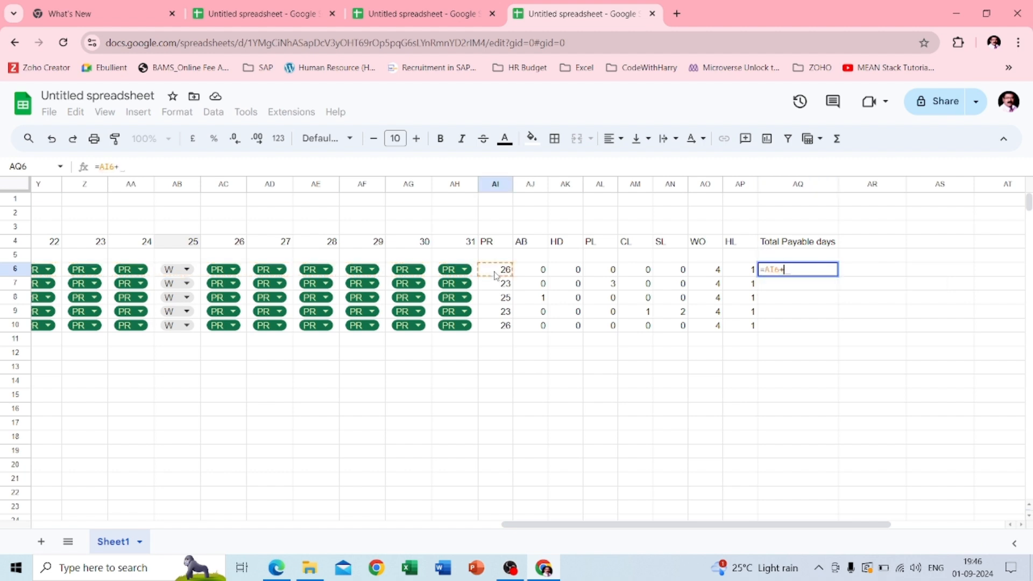
click(573, 271)
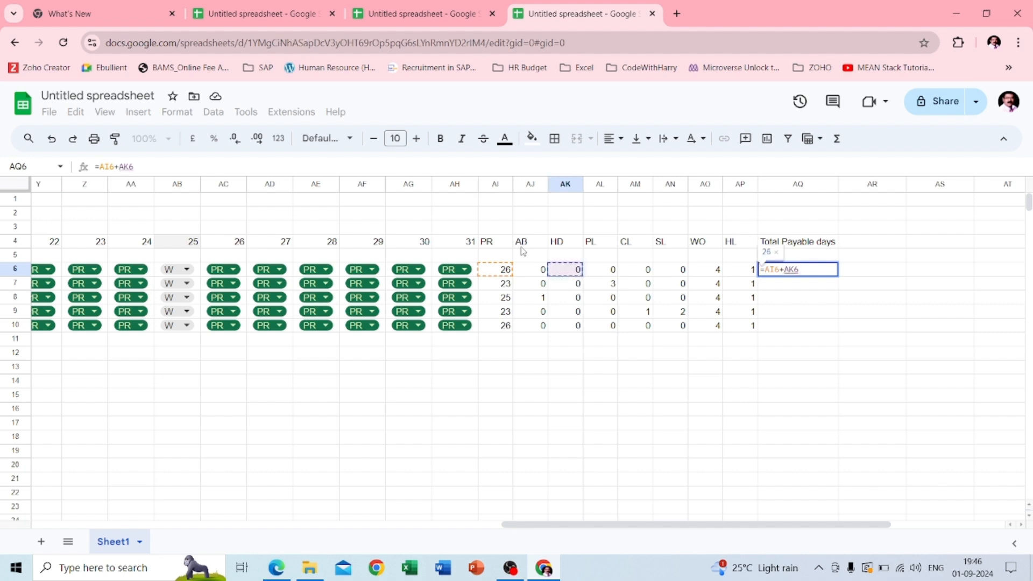
click(122, 166)
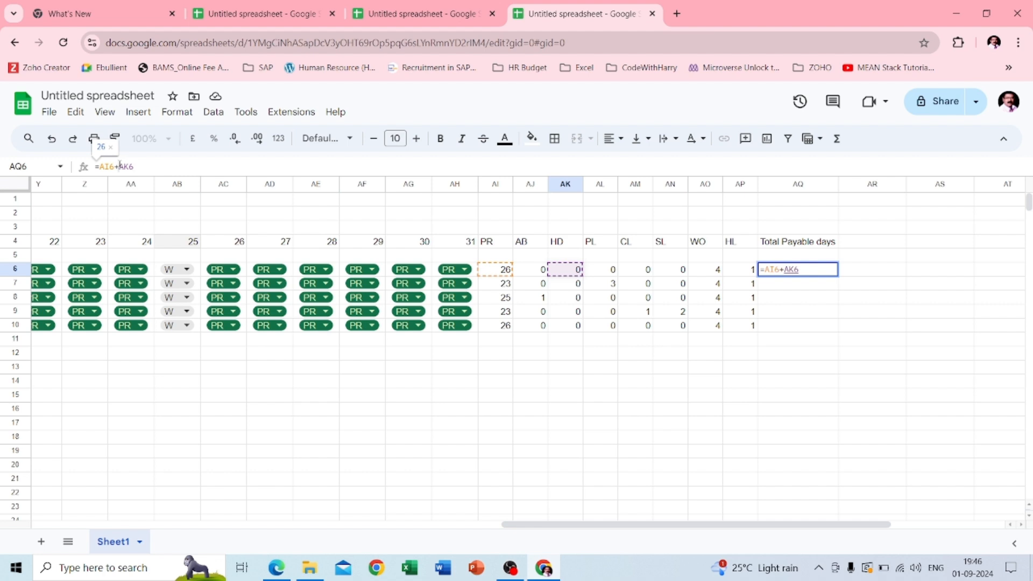
text((AK6/2)
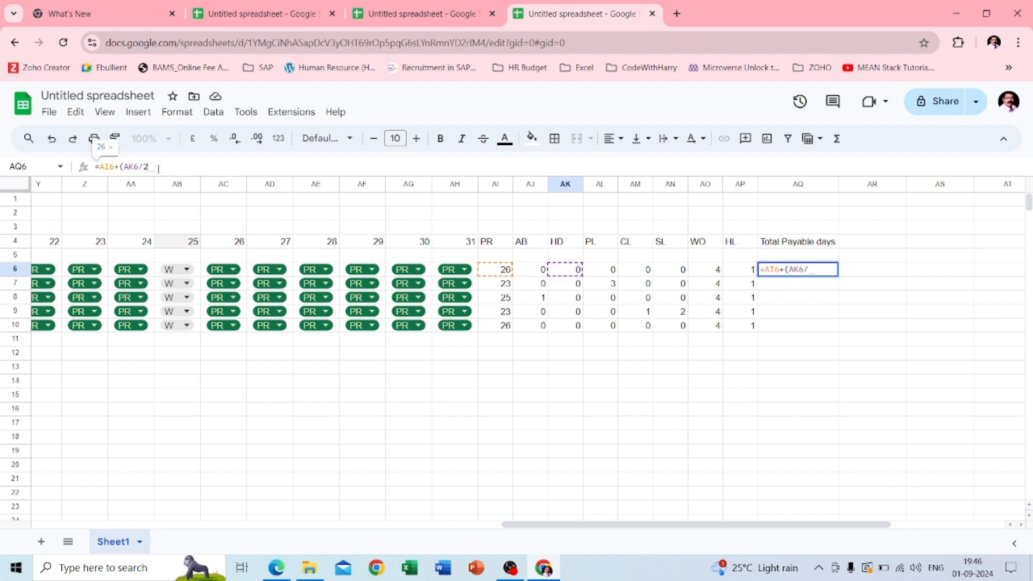
text())
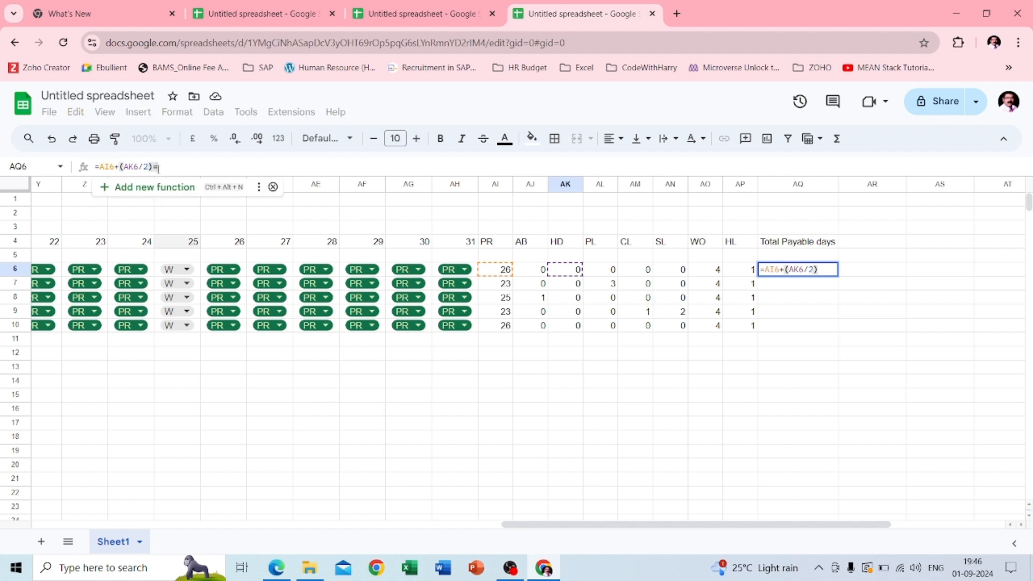
text(=)
key(BackSpace)
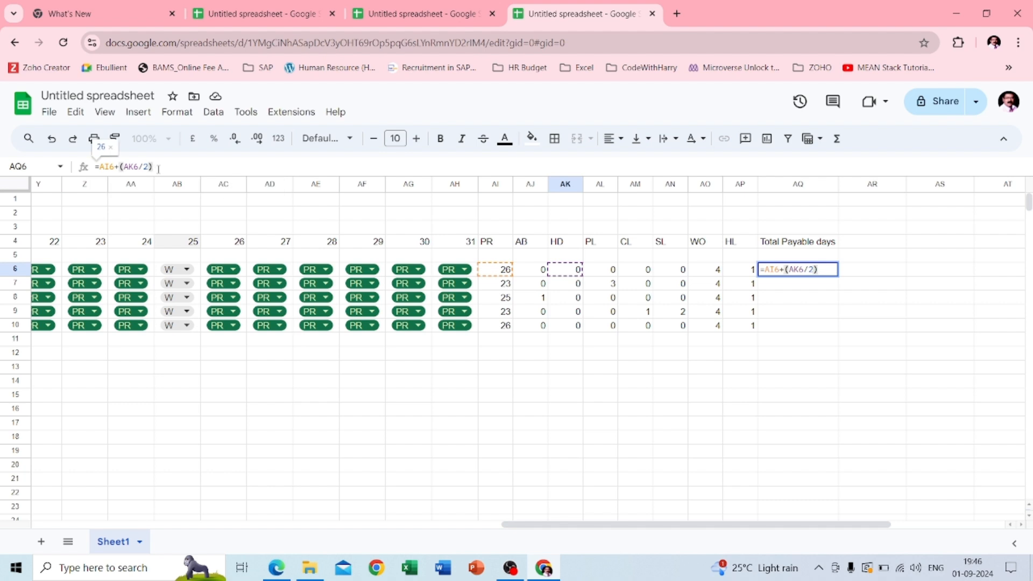
Complete the AQ6 formula by adding +AL6+AM6+AN6+AO6+AP6, and auto-fill it down to AQ10
text(+)
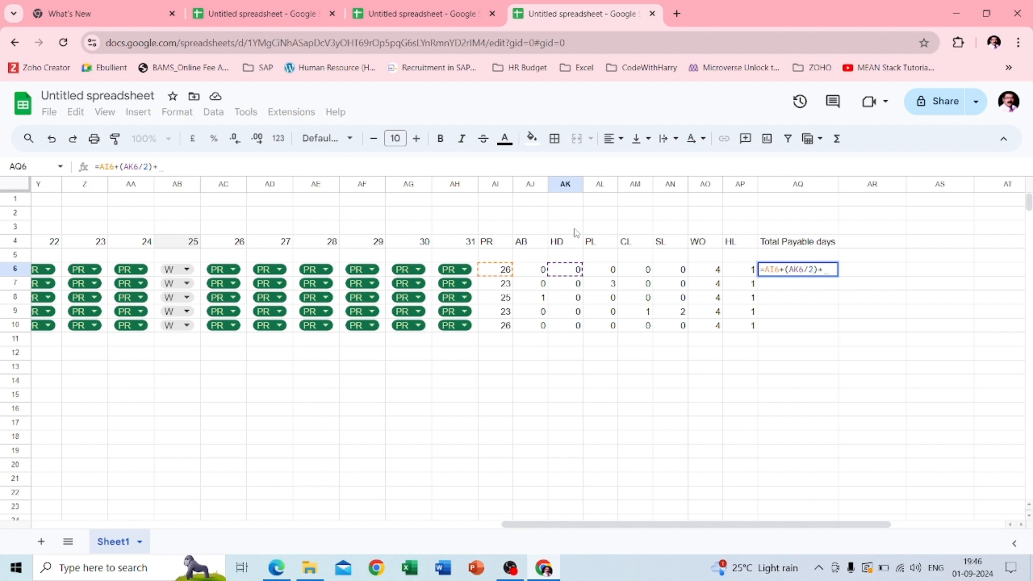
click(608, 271)
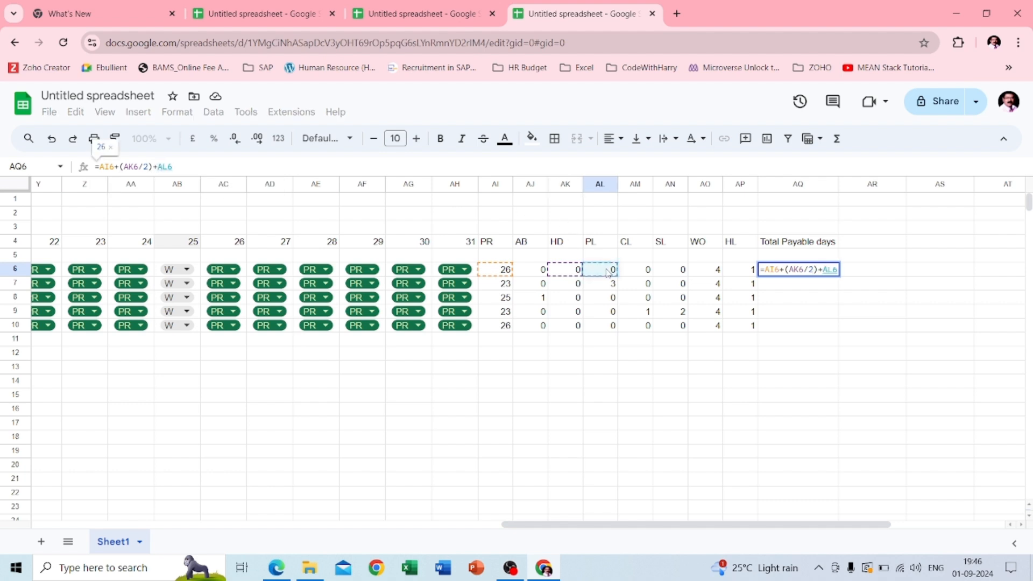
text(+)
click(634, 275)
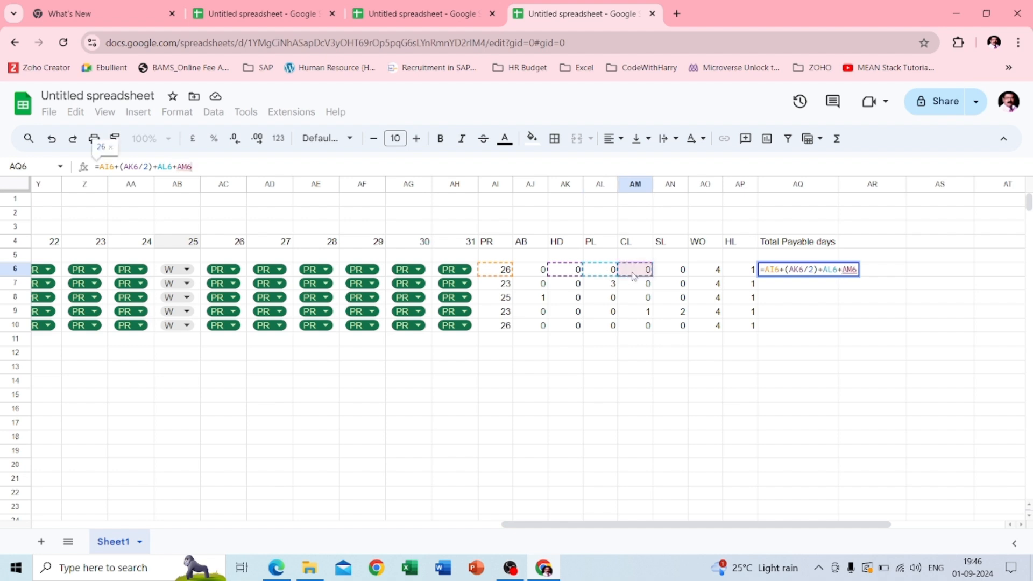
text(+)
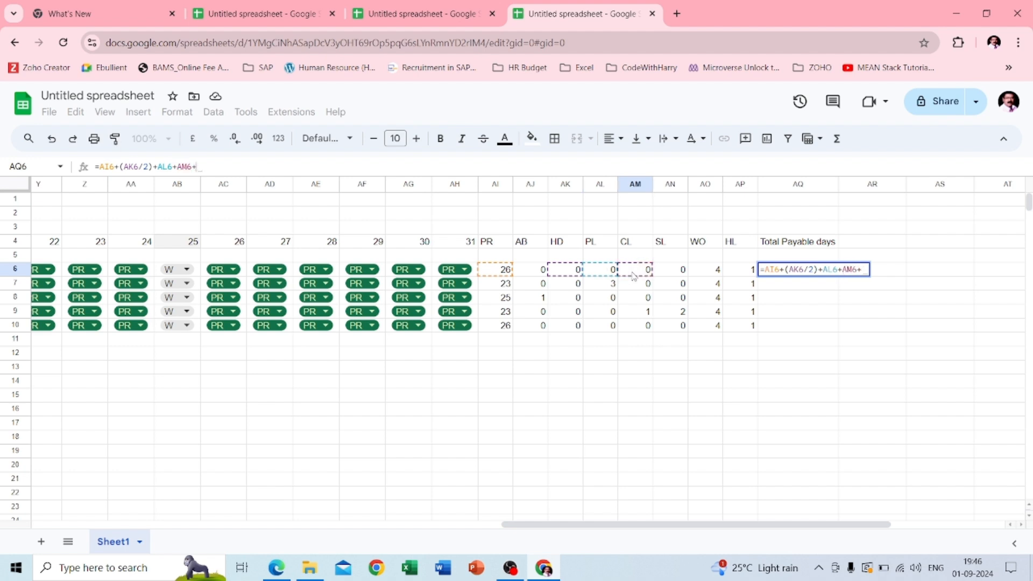
click(673, 275)
text(+)
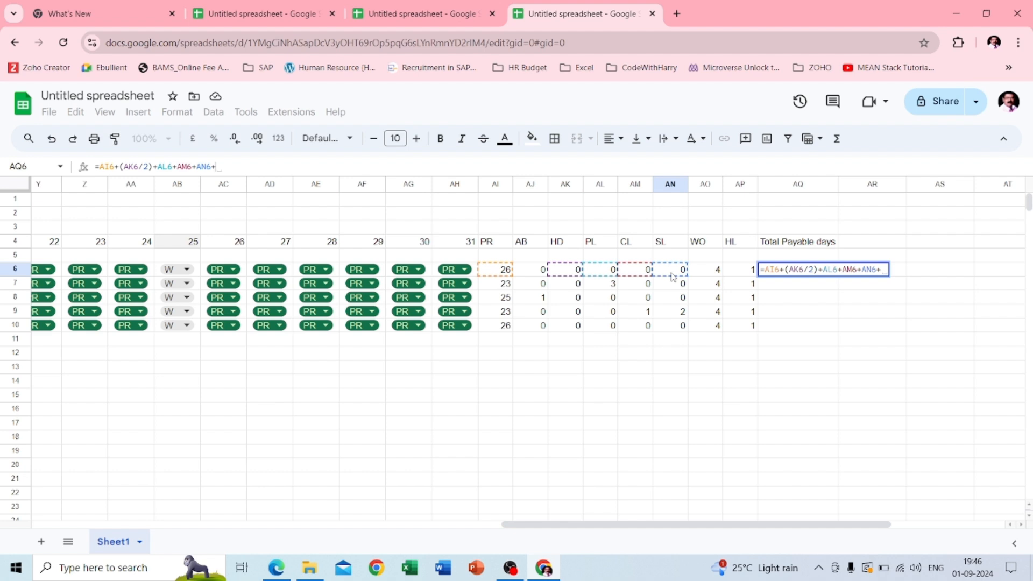
click(701, 277)
text(+)
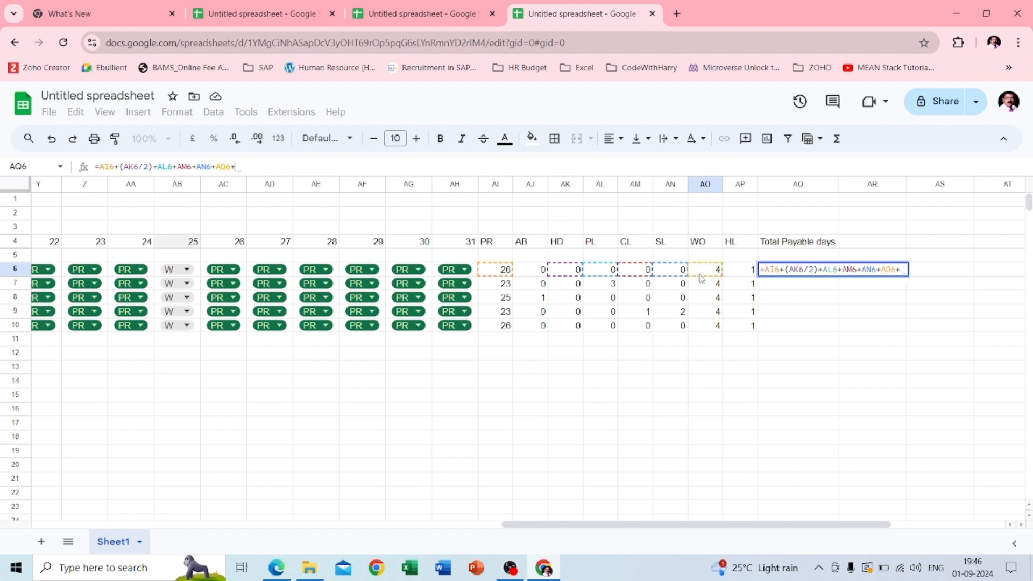
click(742, 276)
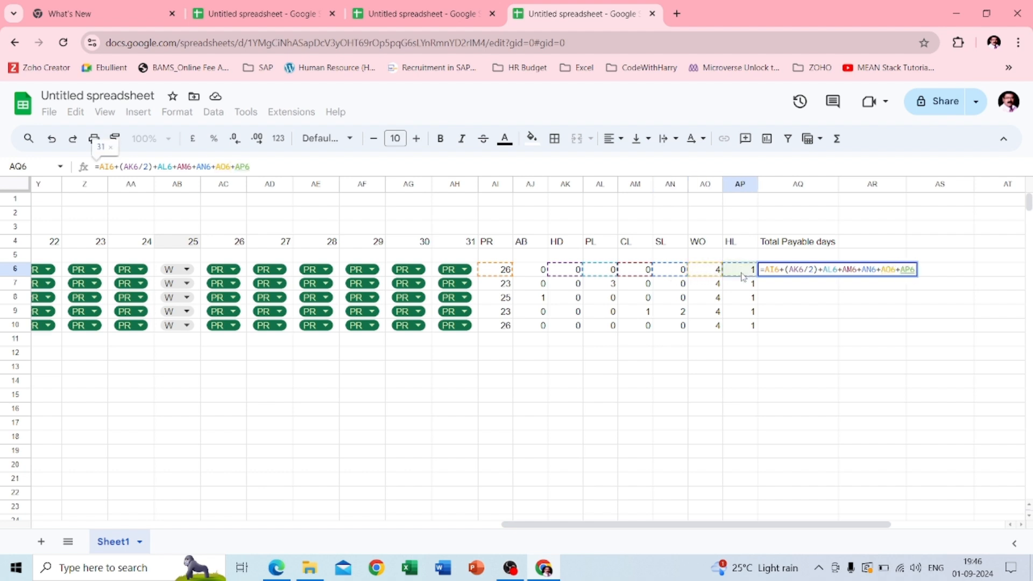
key(Return)
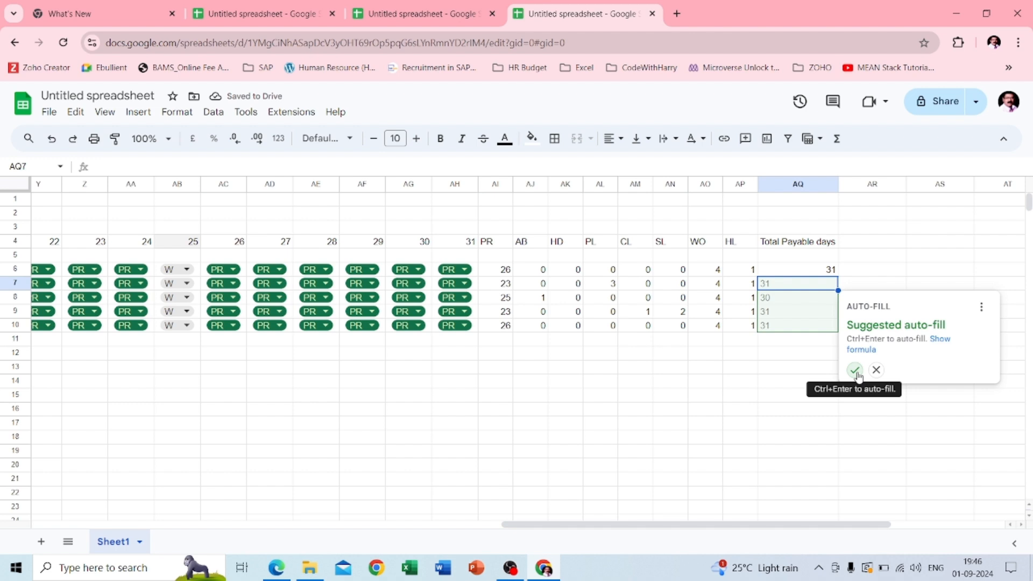
click(855, 370)
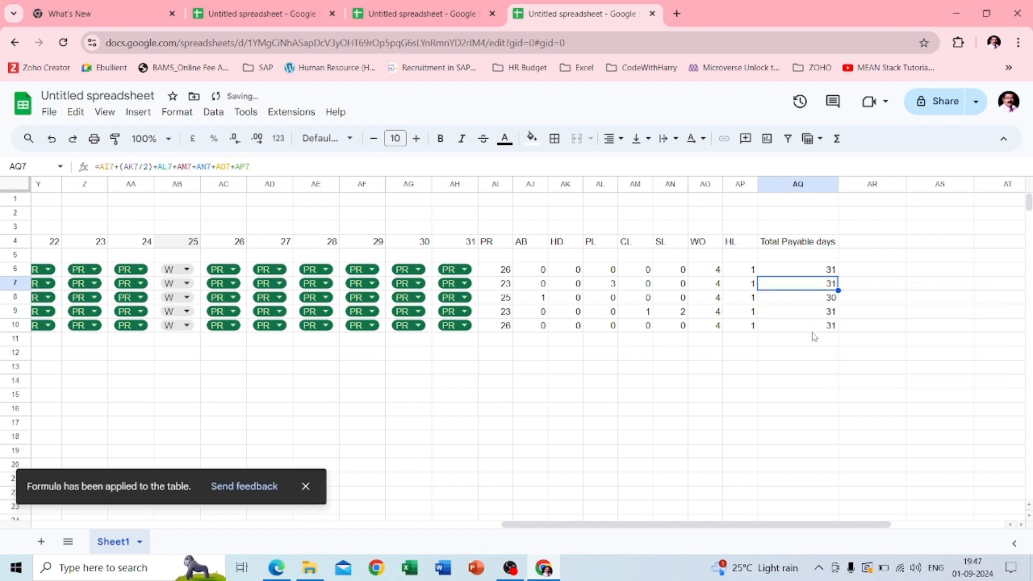
Change the attendance code for day 27 in AD7 to HD and check the row's total payable days in AQ7
scroll(680, 357, left, 2)
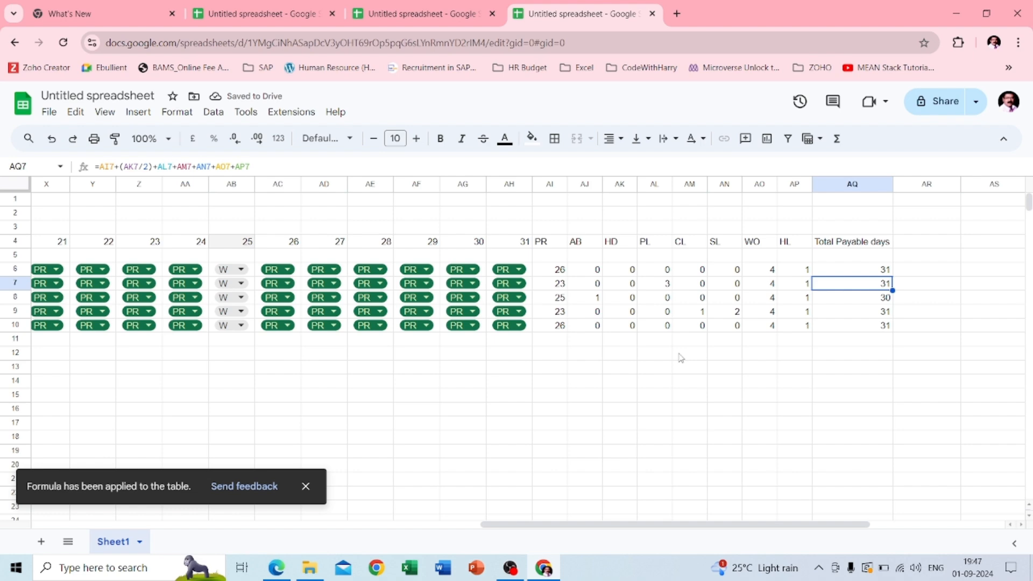
scroll(680, 358, left, 1)
scroll(681, 357, left, 2)
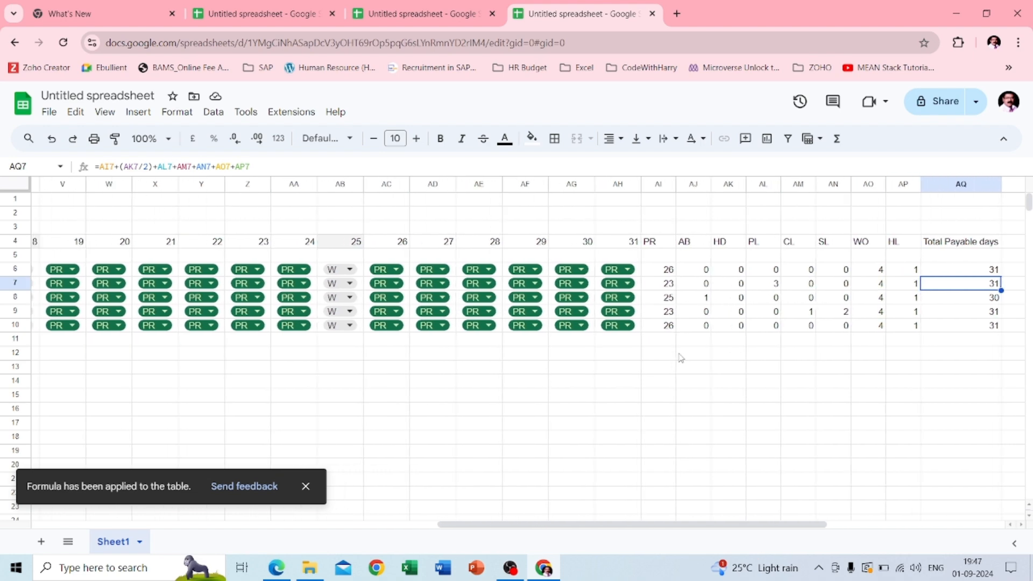
scroll(680, 358, left, 2)
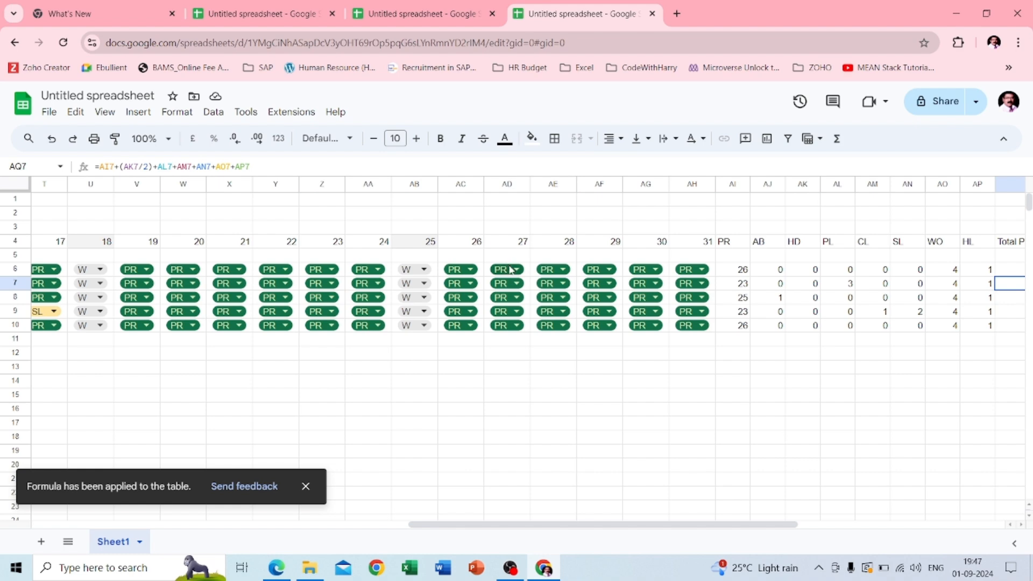
click(516, 283)
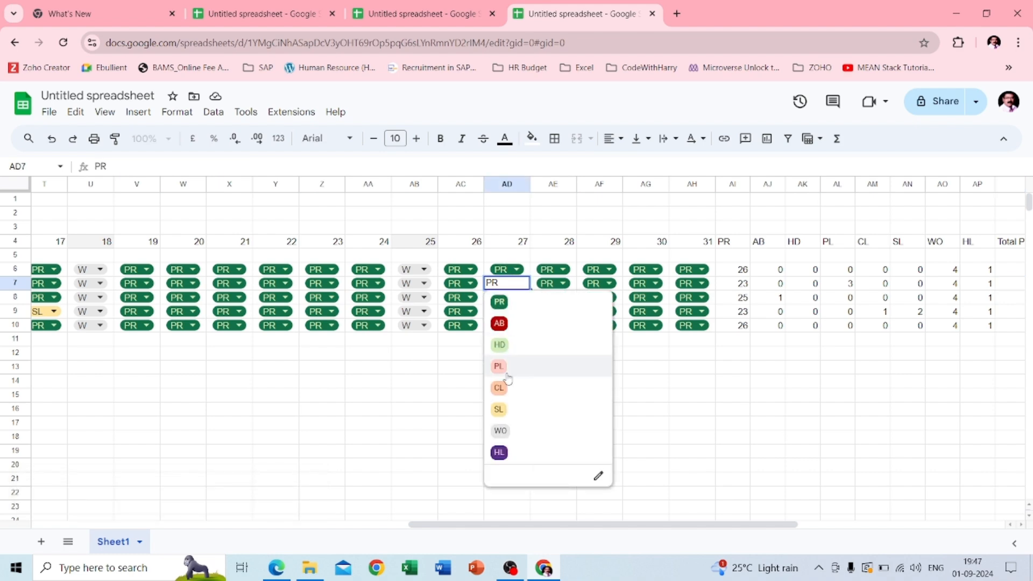
click(498, 345)
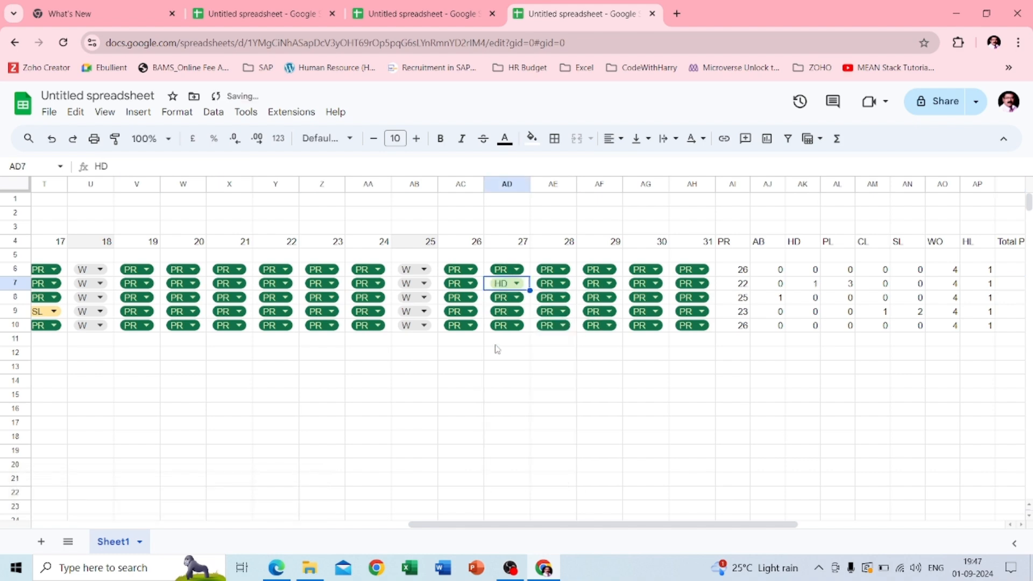
click(595, 399)
scroll(591, 400, right, 5)
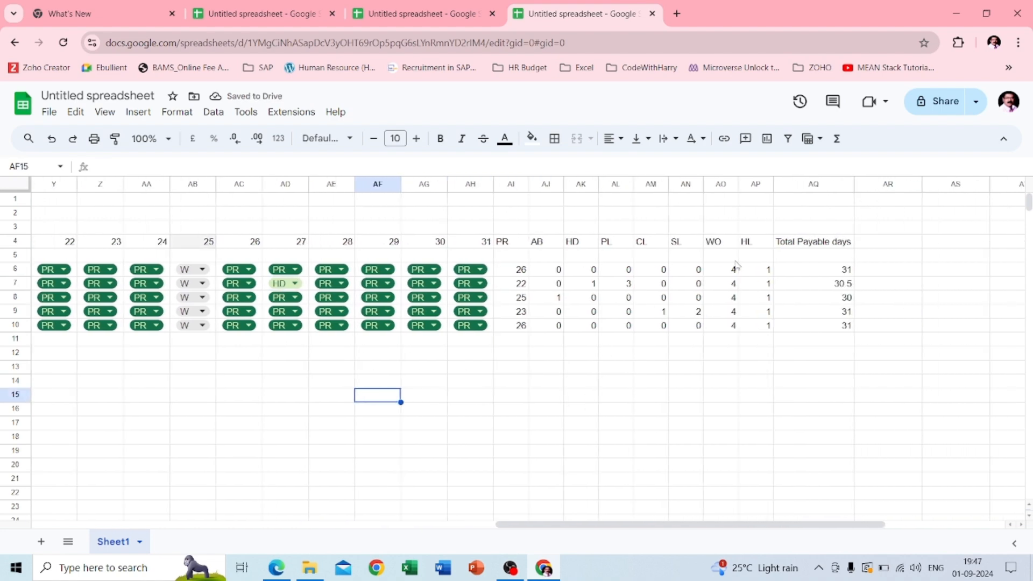
click(828, 286)
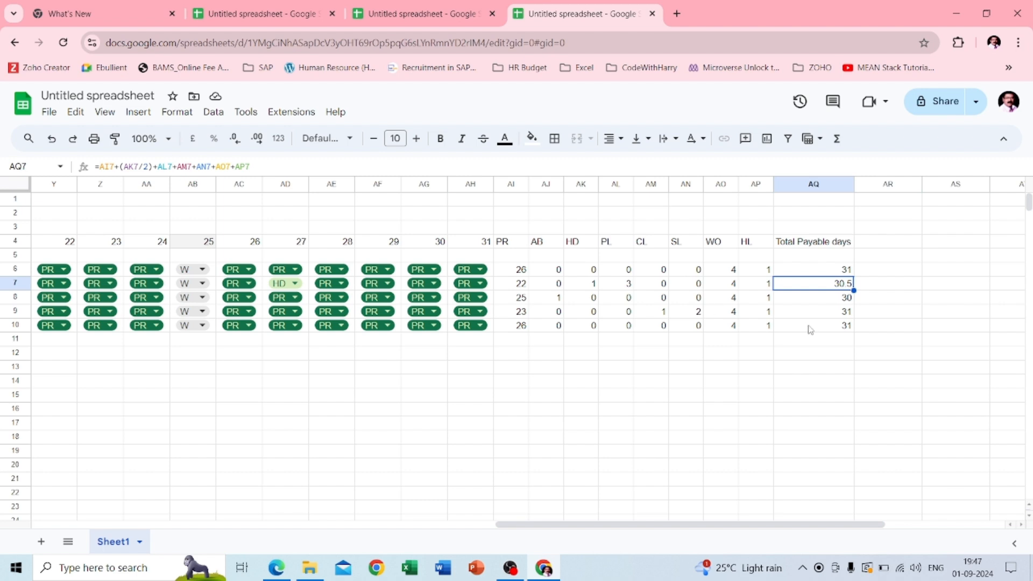
Format the Total Payable days values in AQ6:AQ10 to show one decimal place
scroll(807, 329, right, 2)
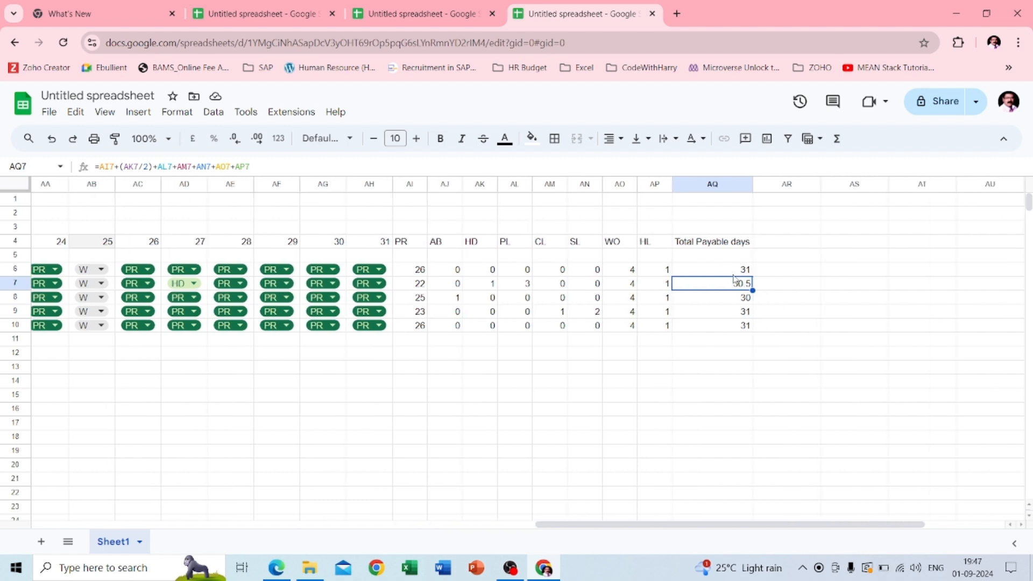
drag(725, 274, 727, 325)
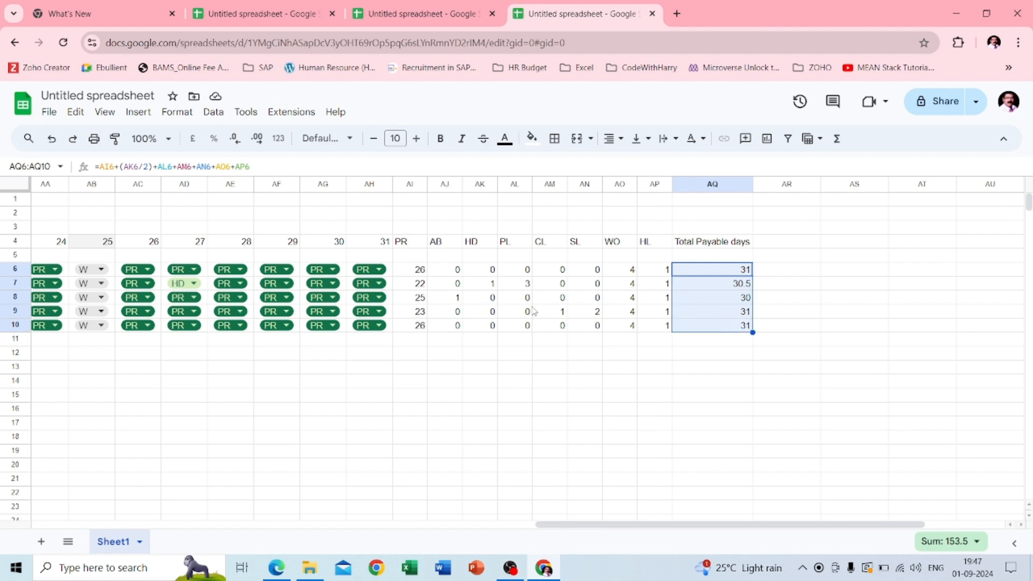
scroll(543, 280, left, 15)
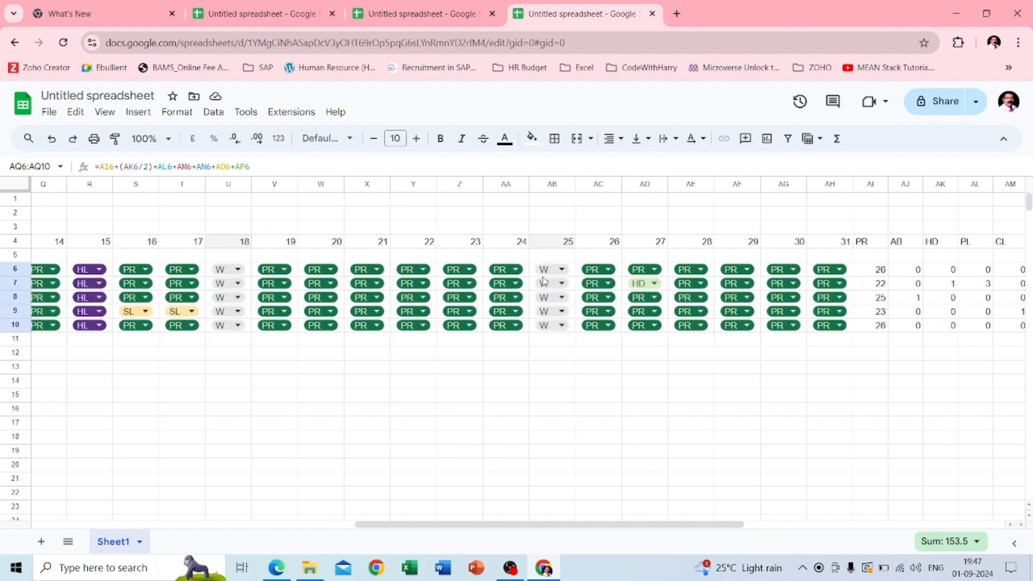
scroll(544, 280, left, 5)
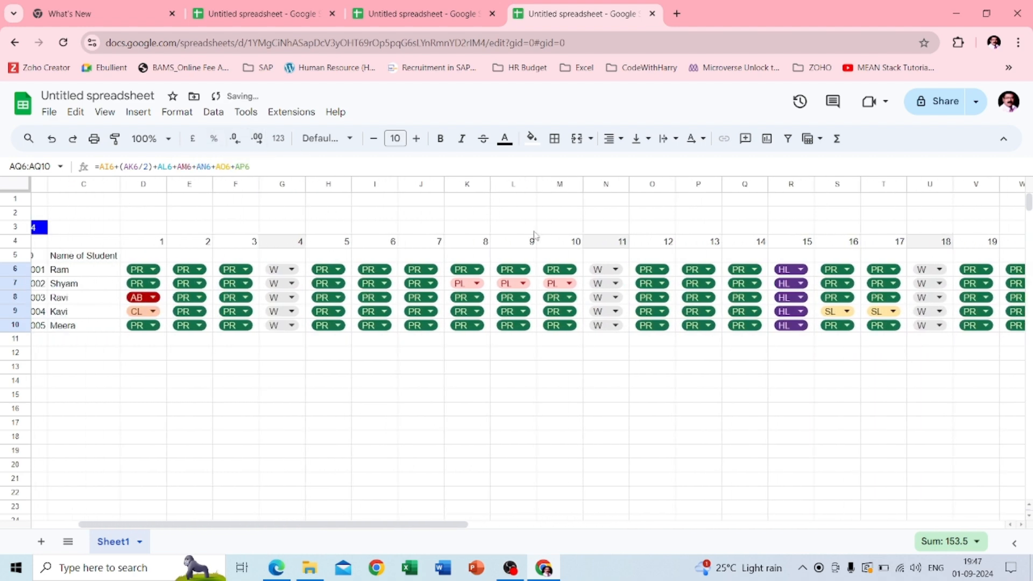
scroll(641, 285, right, 15)
scroll(641, 285, right, 8)
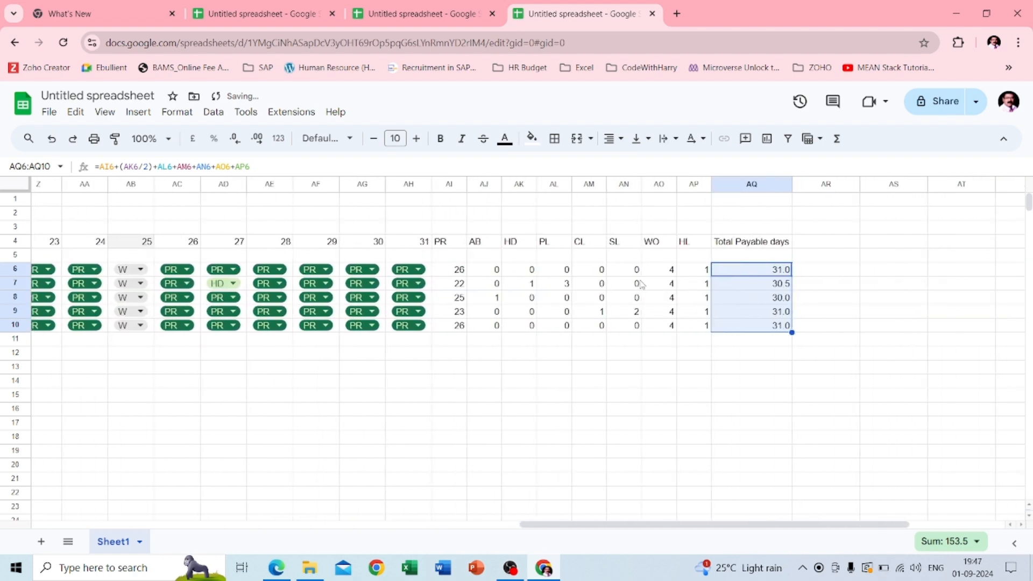
click(858, 297)
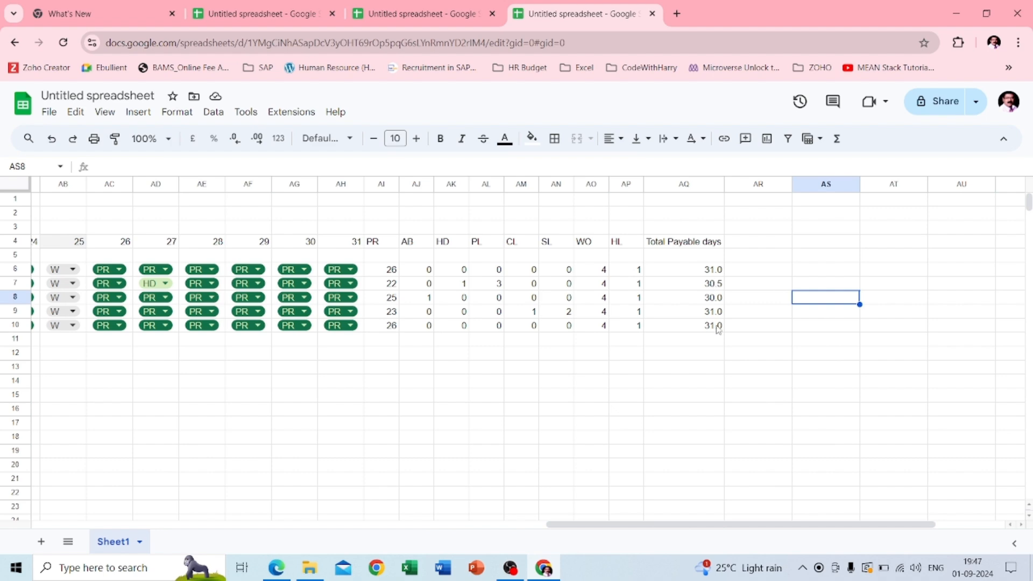
Rename the attendance sheet from its default name to Aug 2024
scroll(682, 316, left, 5)
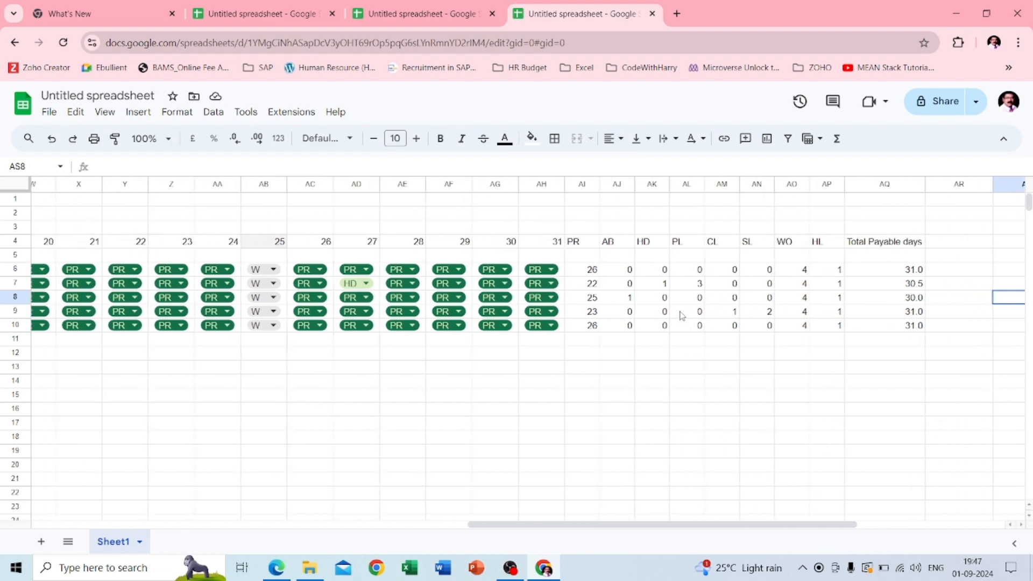
scroll(682, 315, left, 18)
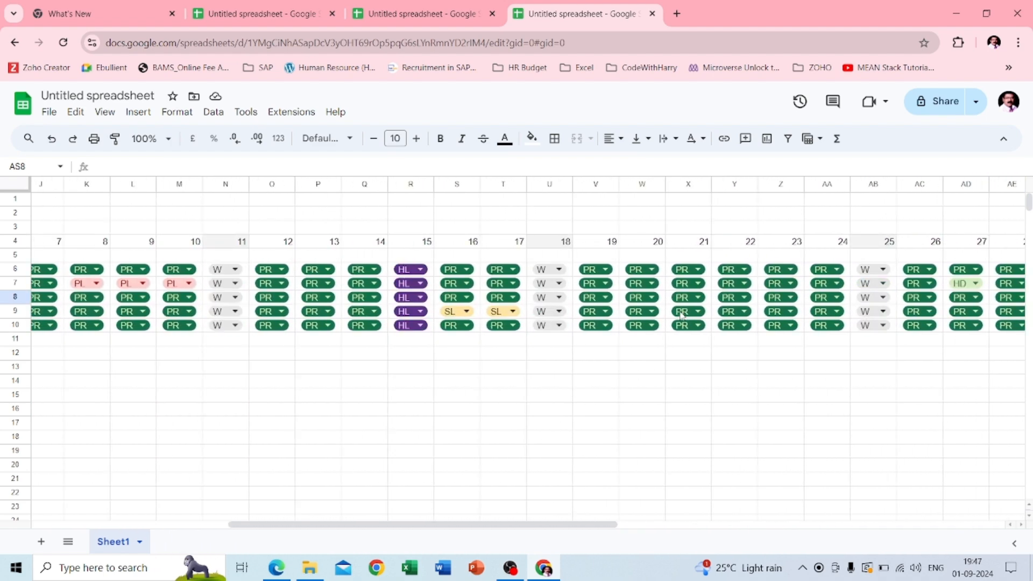
scroll(682, 316, left, 5)
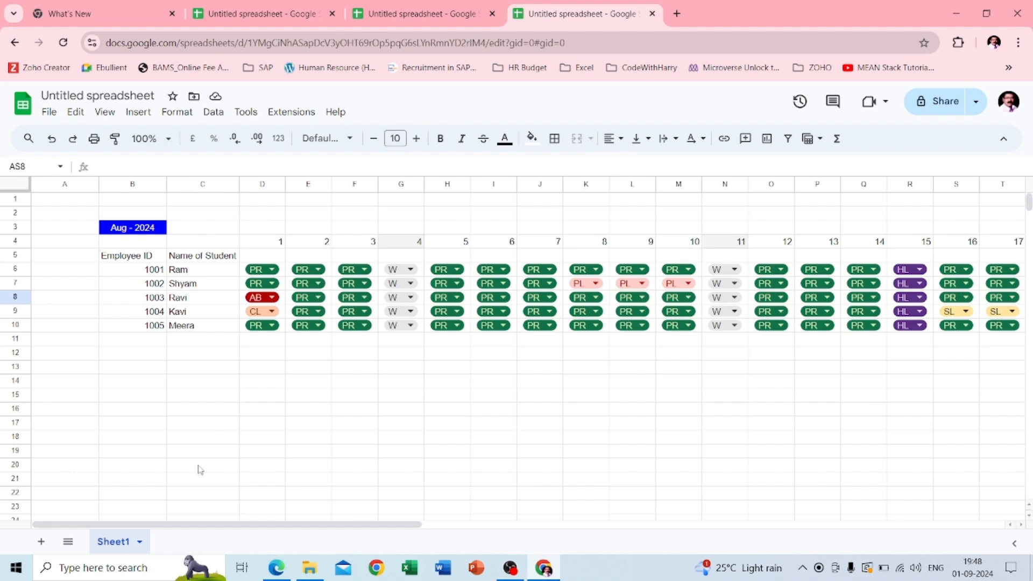
right_click(120, 545)
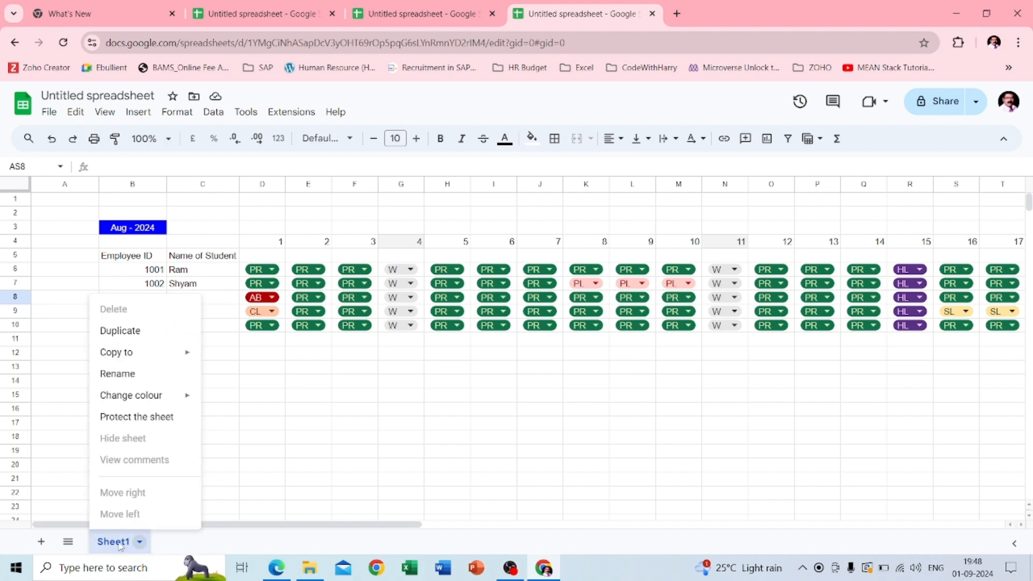
click(138, 385)
text(Au)
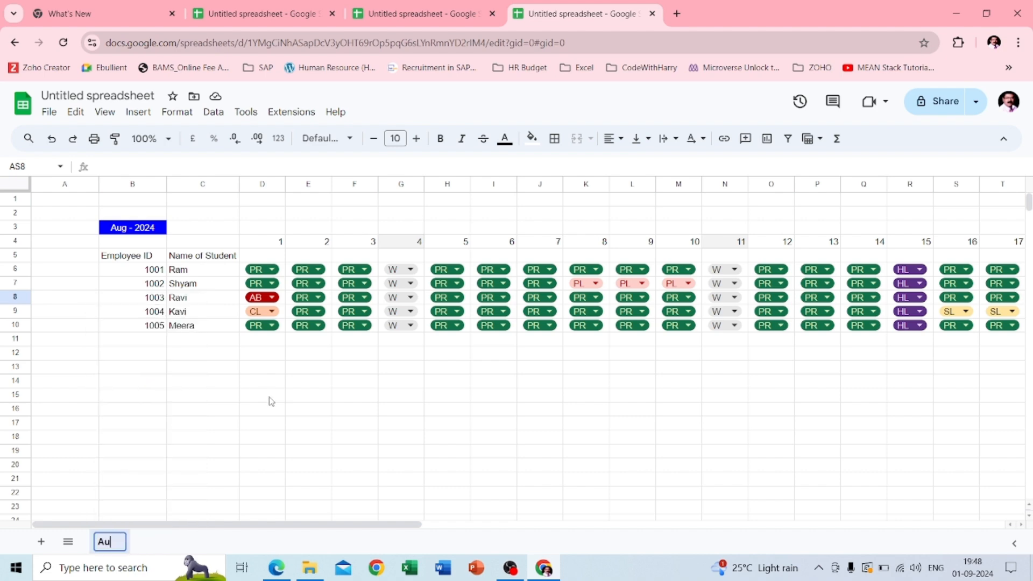
text(g 2024)
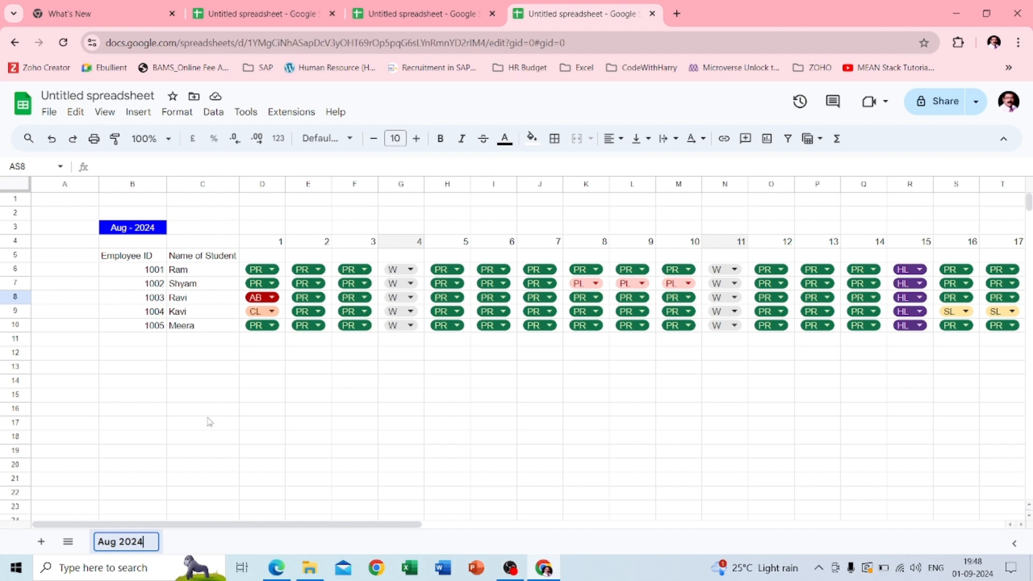
click(206, 413)
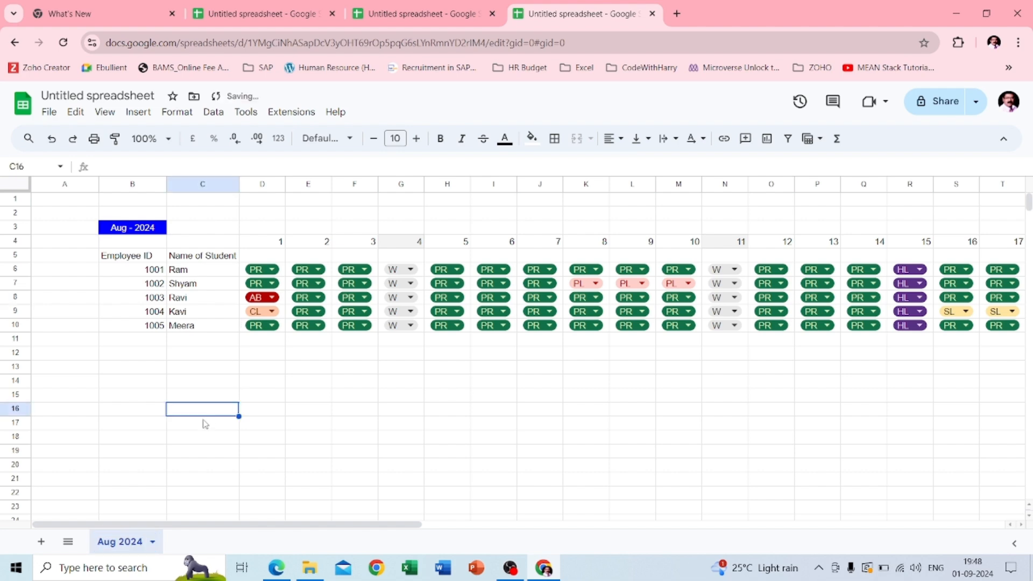
Duplicate the Aug 2024 sheet and rename the copy Sept 2024
right_click(133, 546)
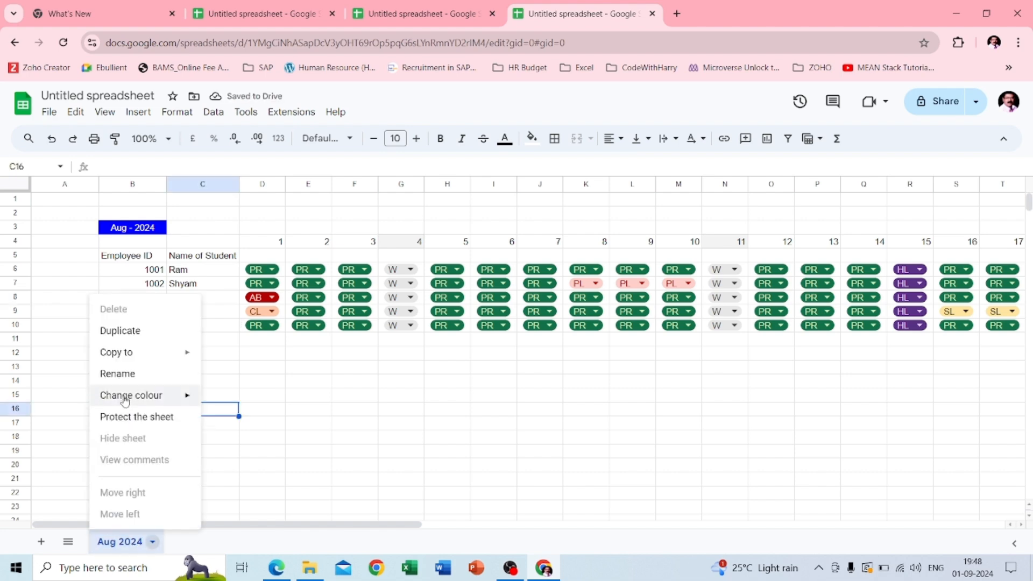
click(135, 338)
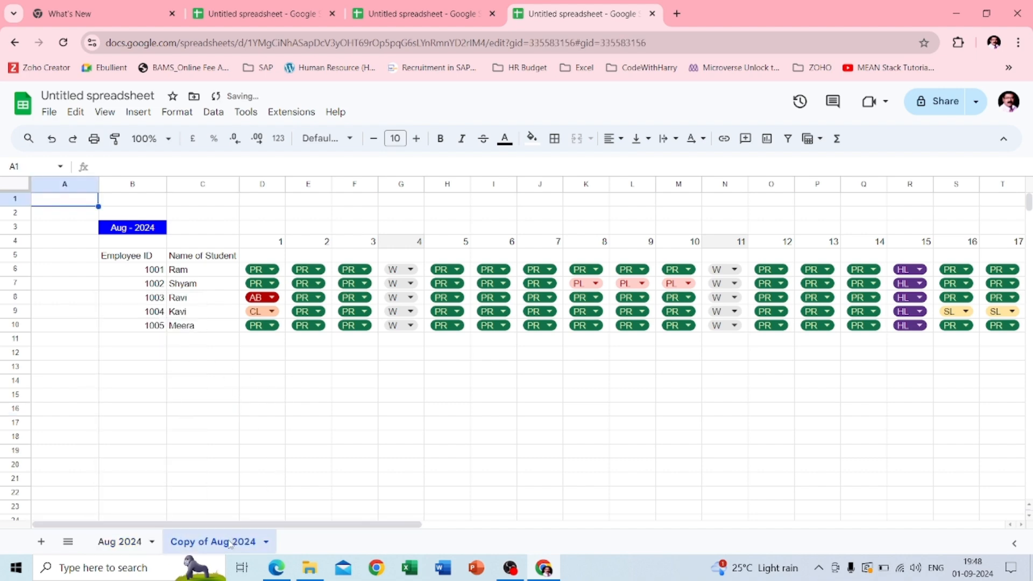
double_click(229, 543)
click(235, 542)
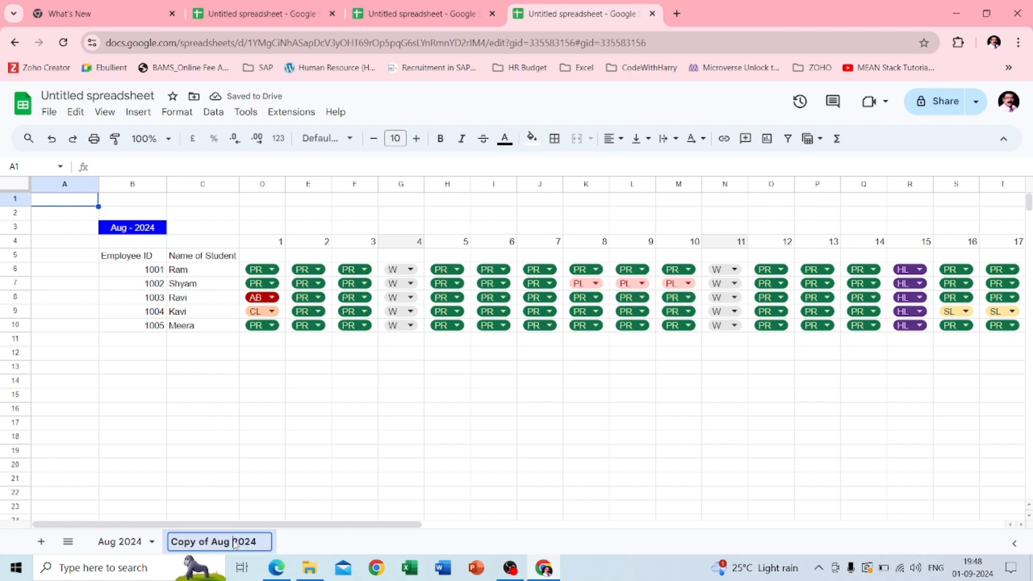
key(BackSpace)
key(BackSpace)
key(BackSpace)
key(BackSpace)
key(BackSpace)
key(BackSpace)
key(BackSpace)
key(BackSpace)
key(BackSpace)
key(BackSpace)
key(BackSpace)
key(BackSpace)
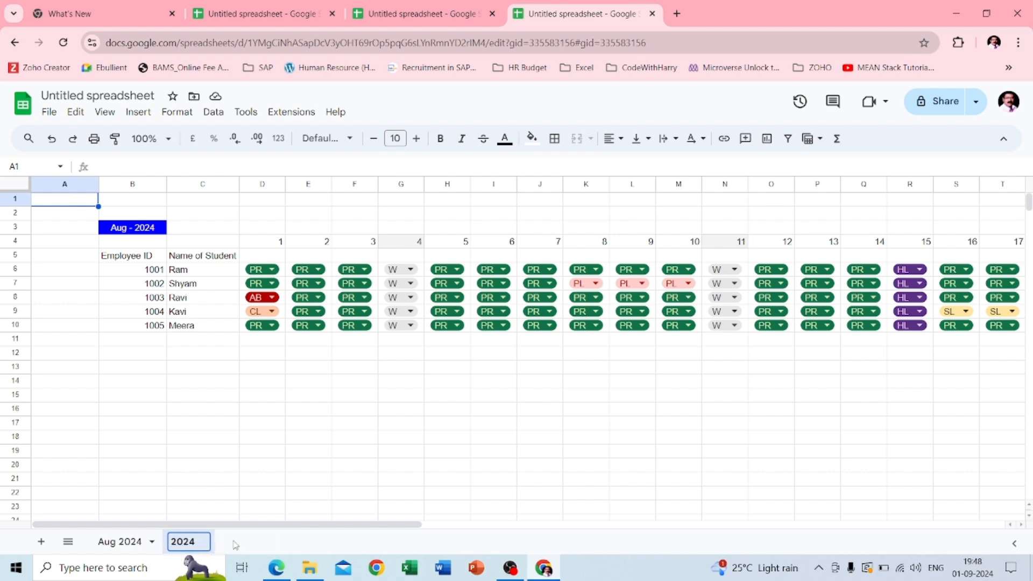
text(Sept)
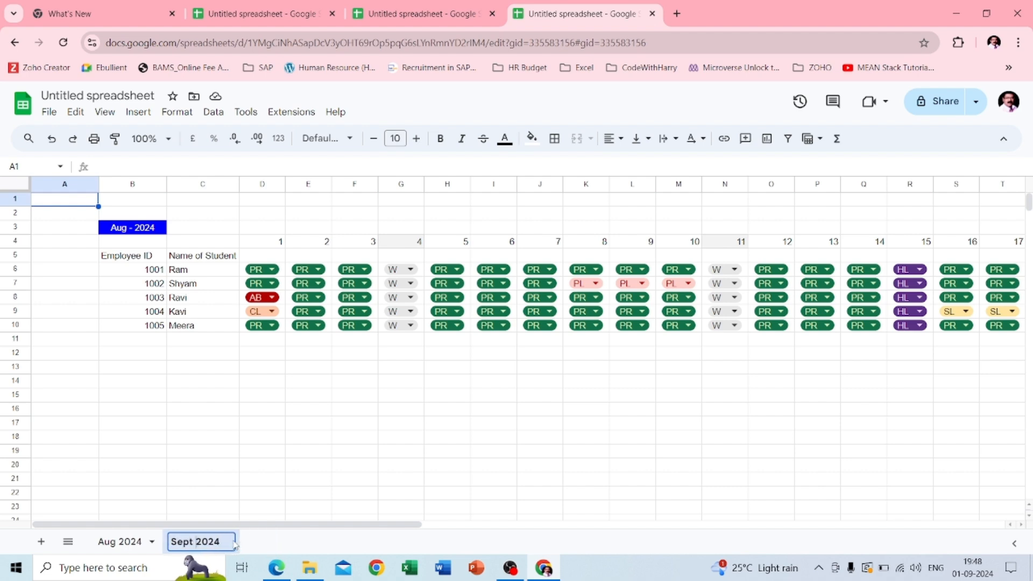
key(Return)
click(280, 384)
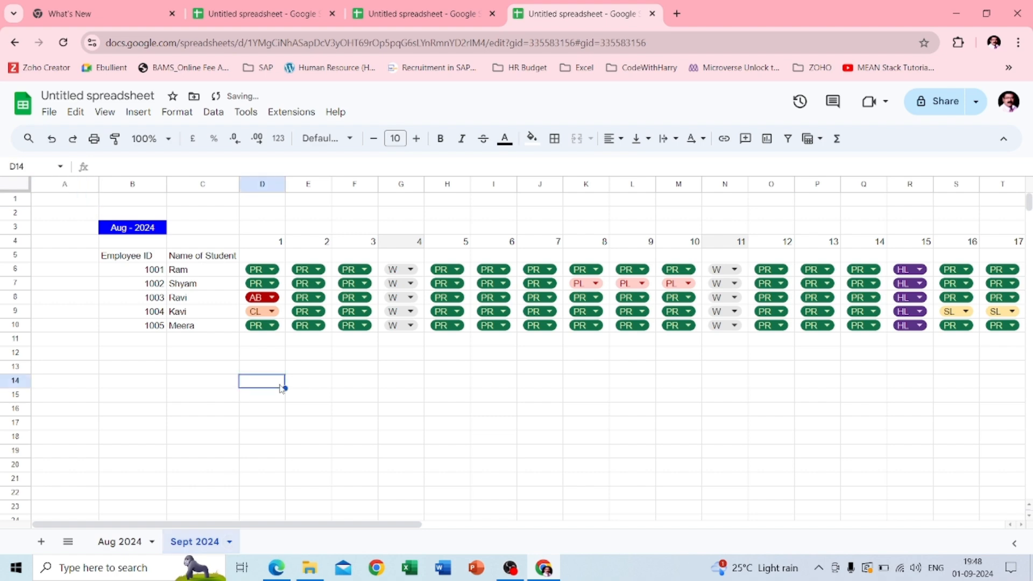
Clear all attendance codes in D6:AH10 of the Sept 2024 sheet and check the formulas in AM6 and AQ6
click(453, 396)
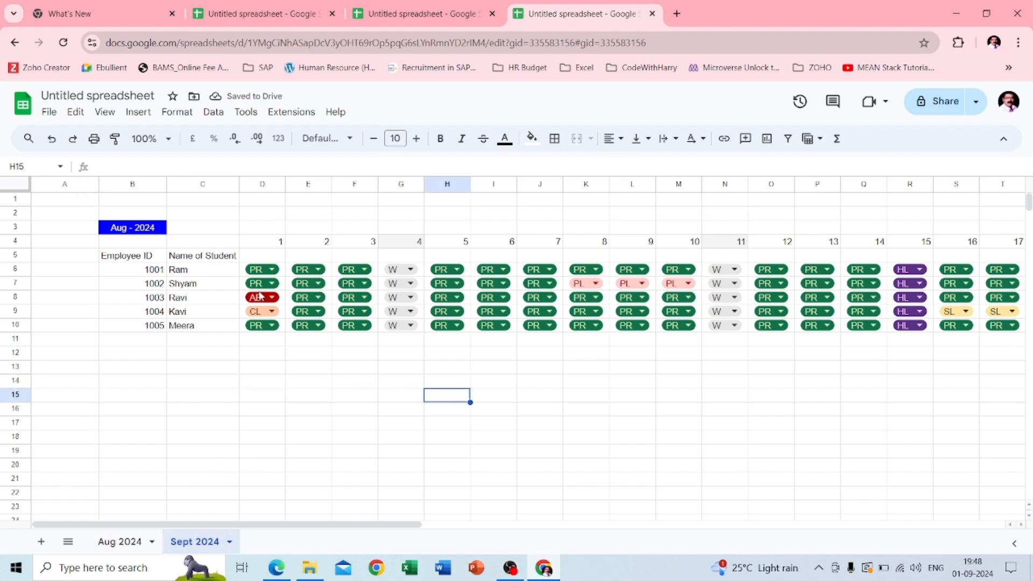
drag(242, 268, 901, 334)
key(Delete)
click(724, 410)
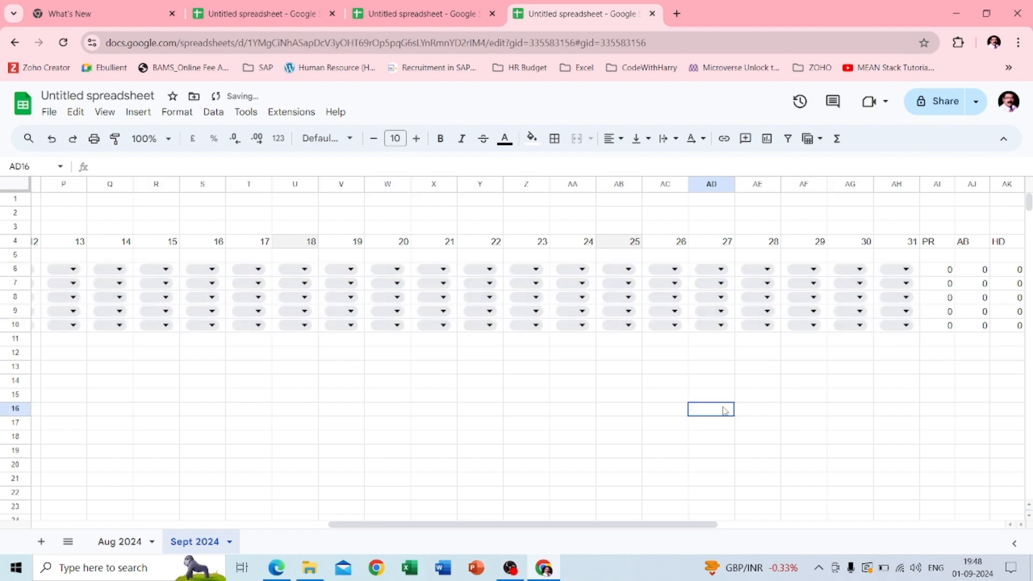
scroll(725, 410, right, 5)
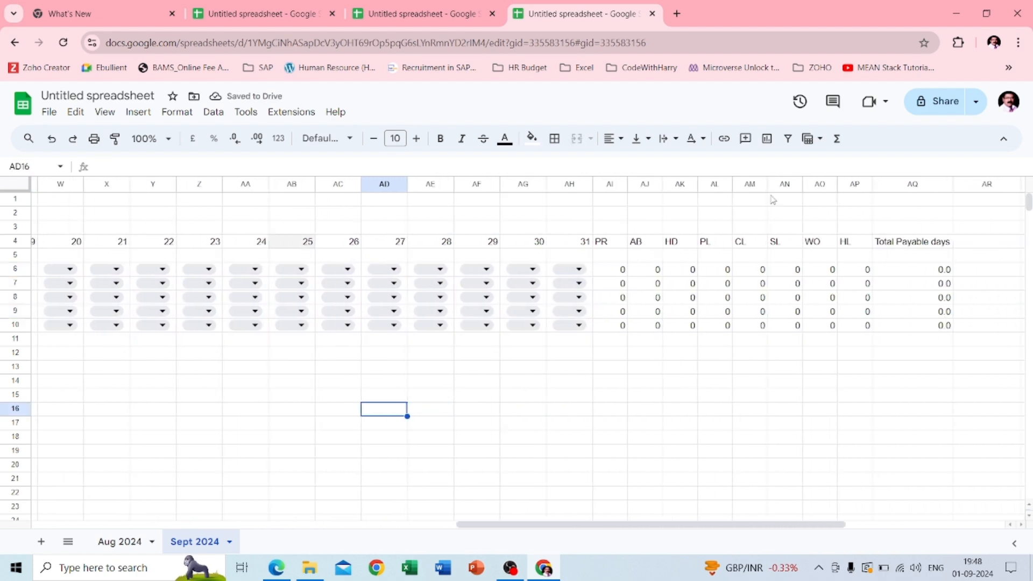
click(771, 287)
click(752, 270)
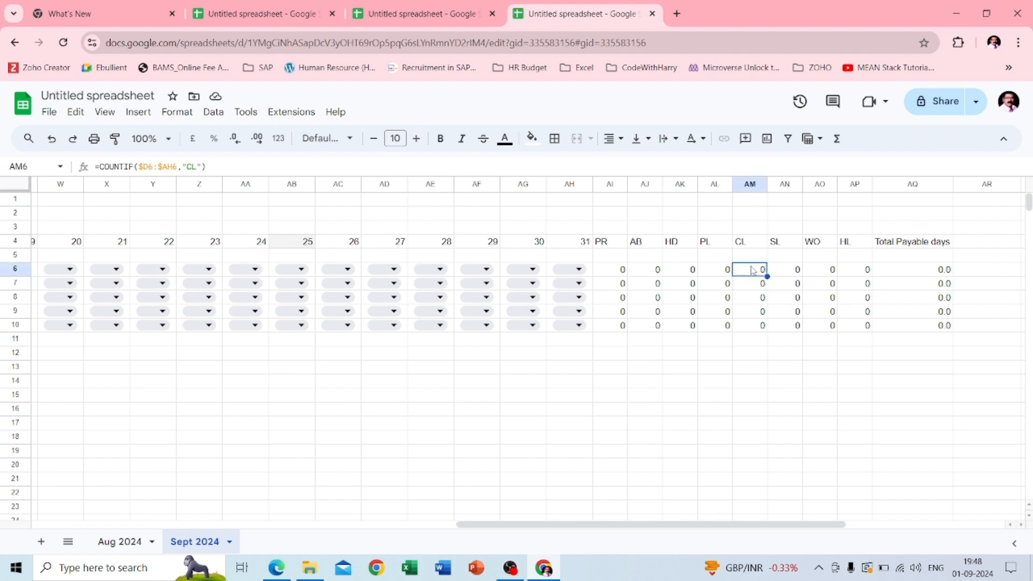
click(917, 274)
Change the month date in B3 of the Sept 2024 sheet to 01/09/2024
scroll(625, 392, left, 3)
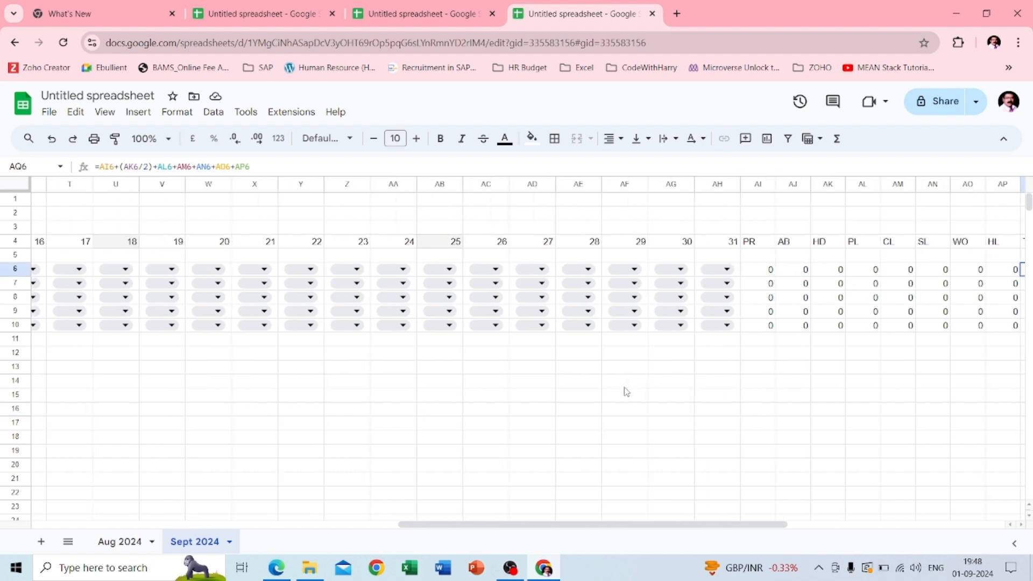
scroll(626, 391, left, 10)
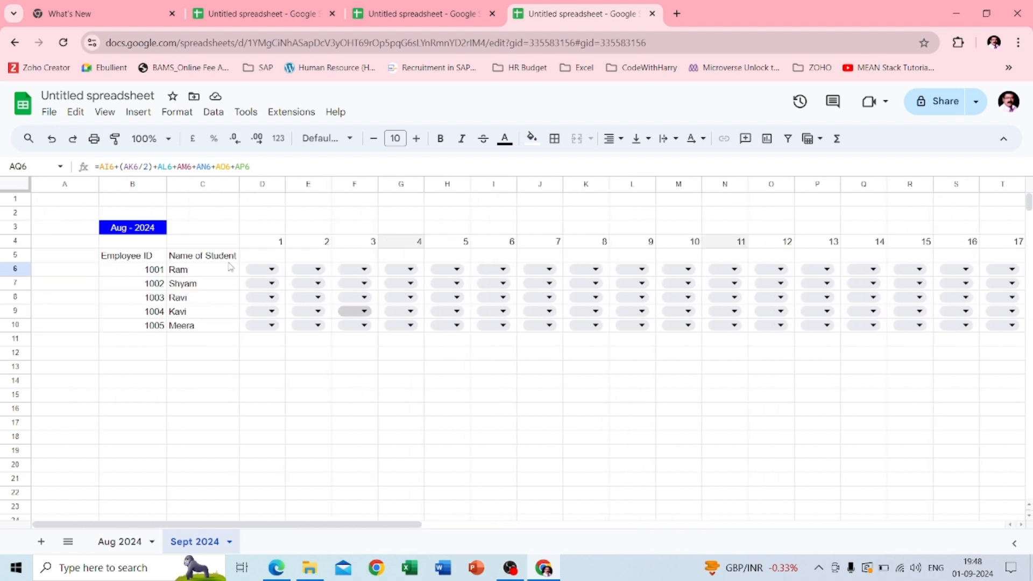
double_click(131, 227)
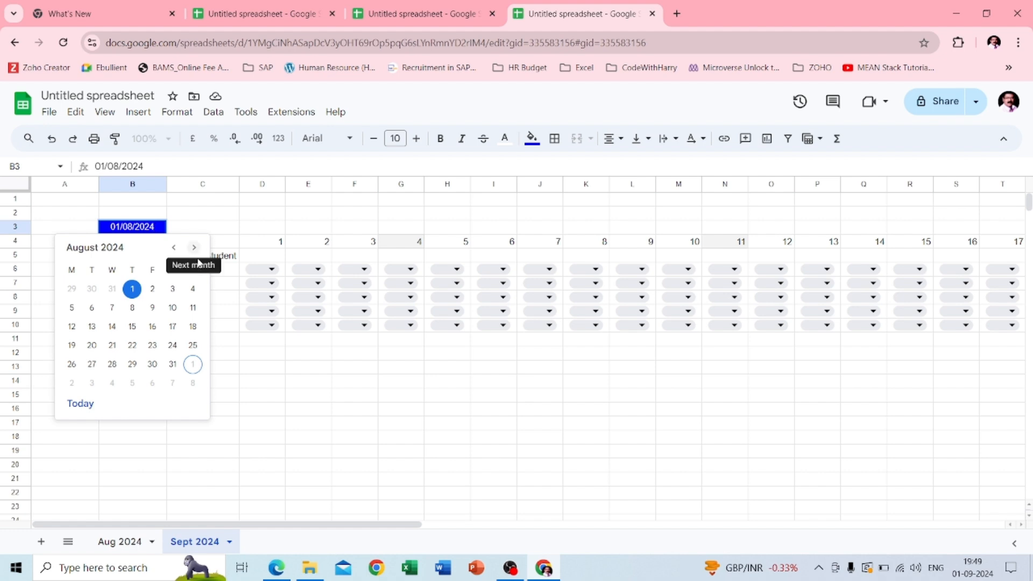
click(193, 364)
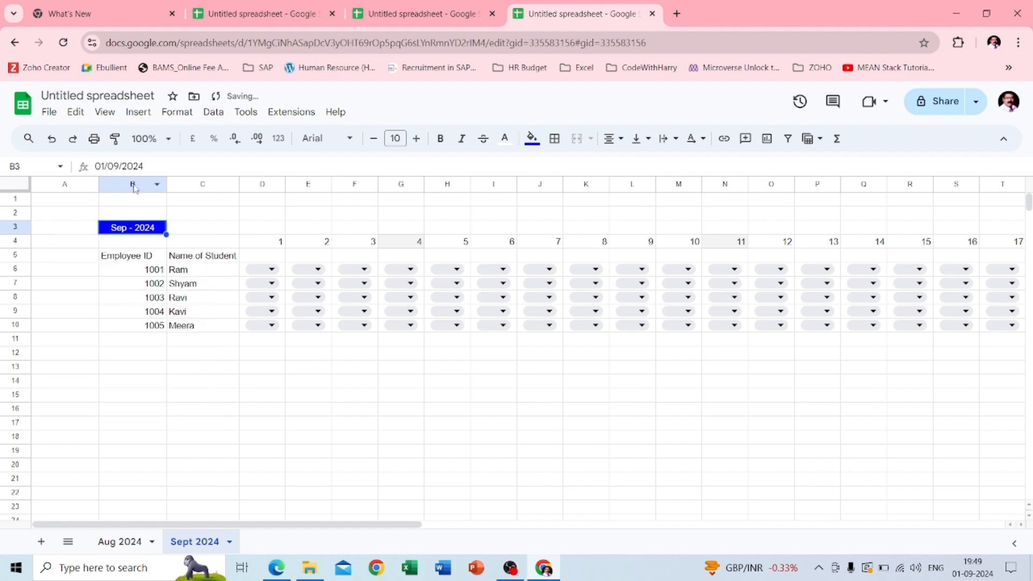
click(406, 423)
Review the Sept 2024 sheet across its day columns, attendance code totals and Total Payable days column
scroll(406, 430, right, 3)
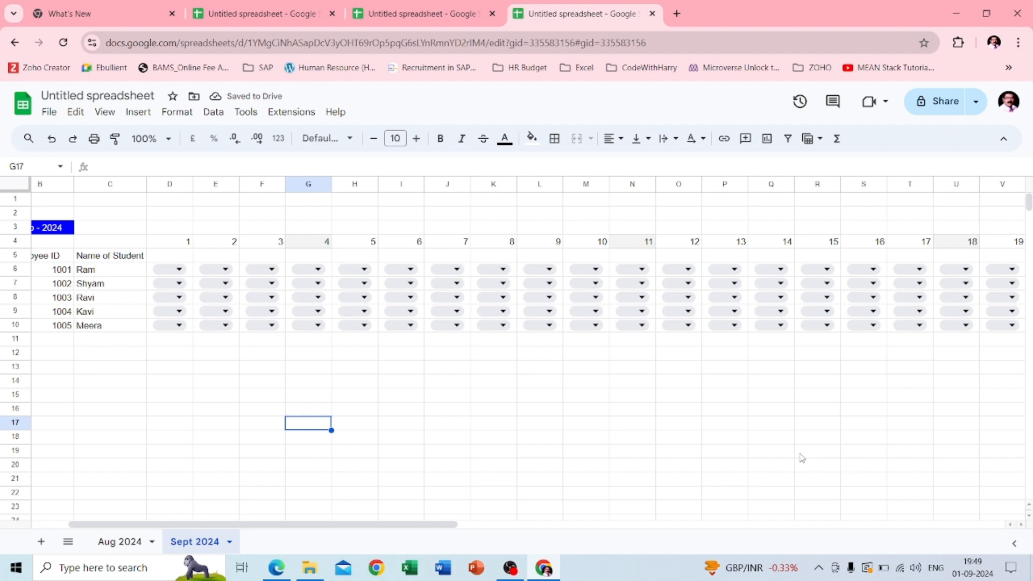
scroll(667, 439, left, 2)
scroll(666, 438, right, 3)
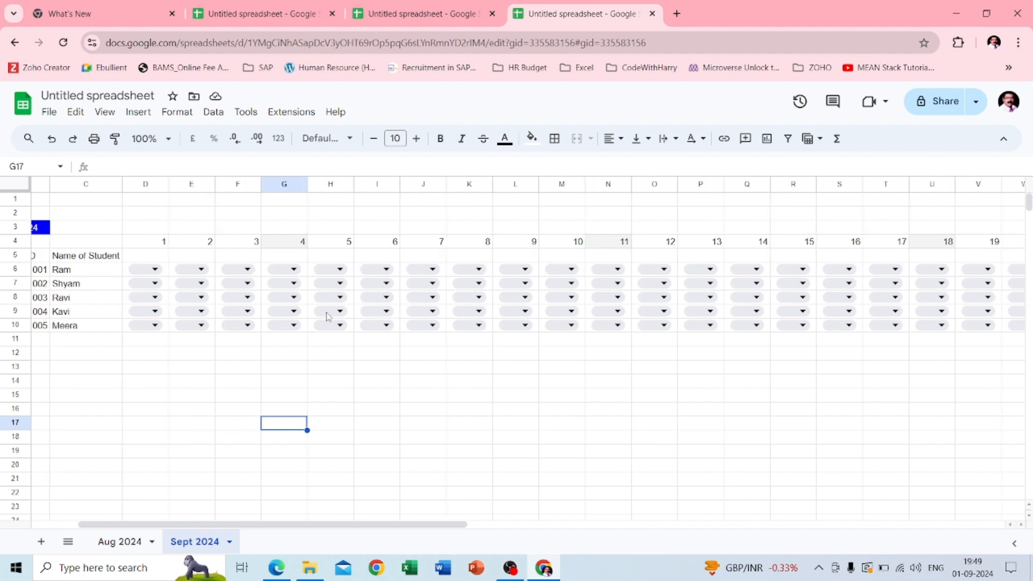
scroll(405, 307, right, 10)
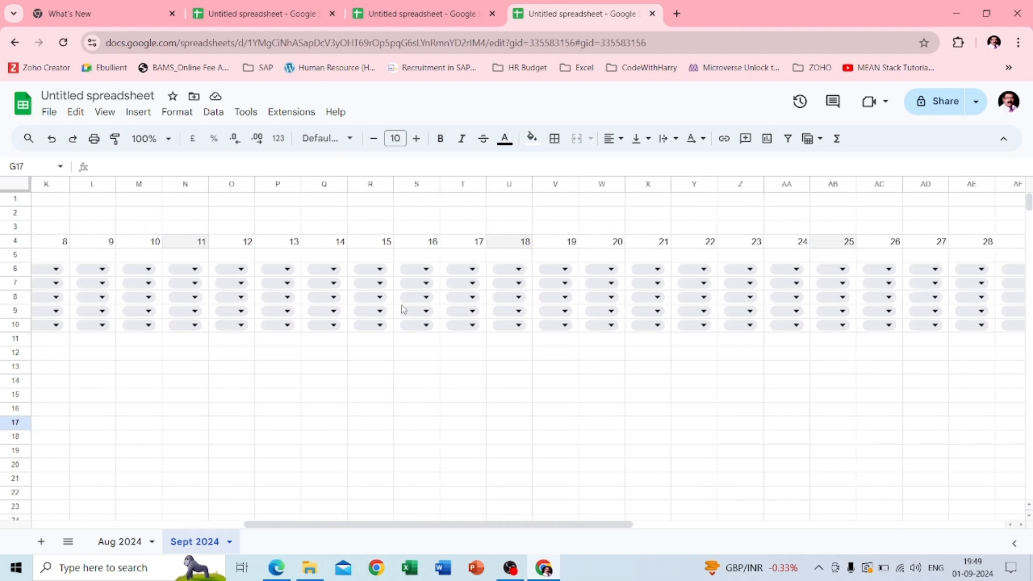
scroll(403, 310, right, 5)
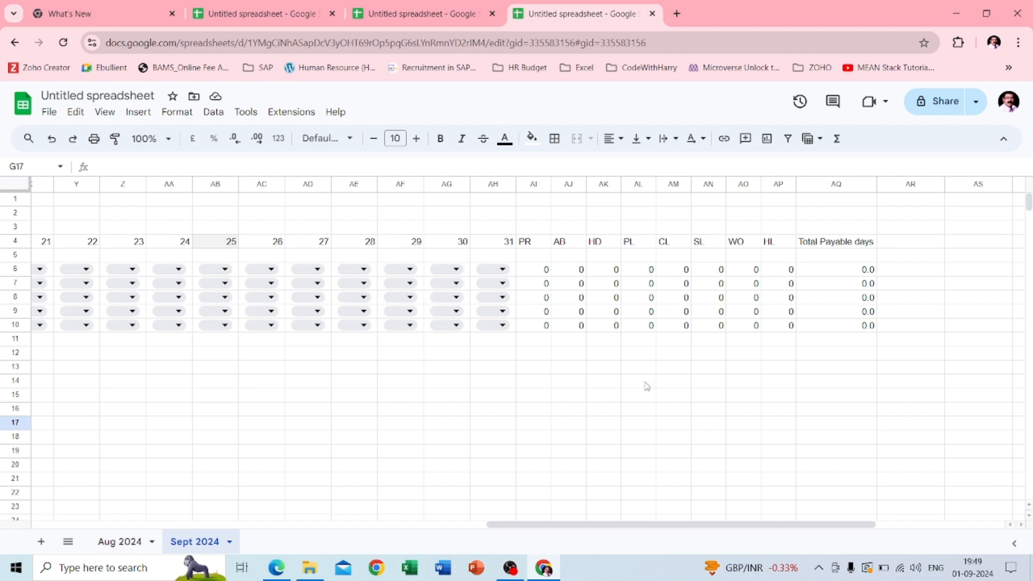
scroll(647, 386, left, 2)
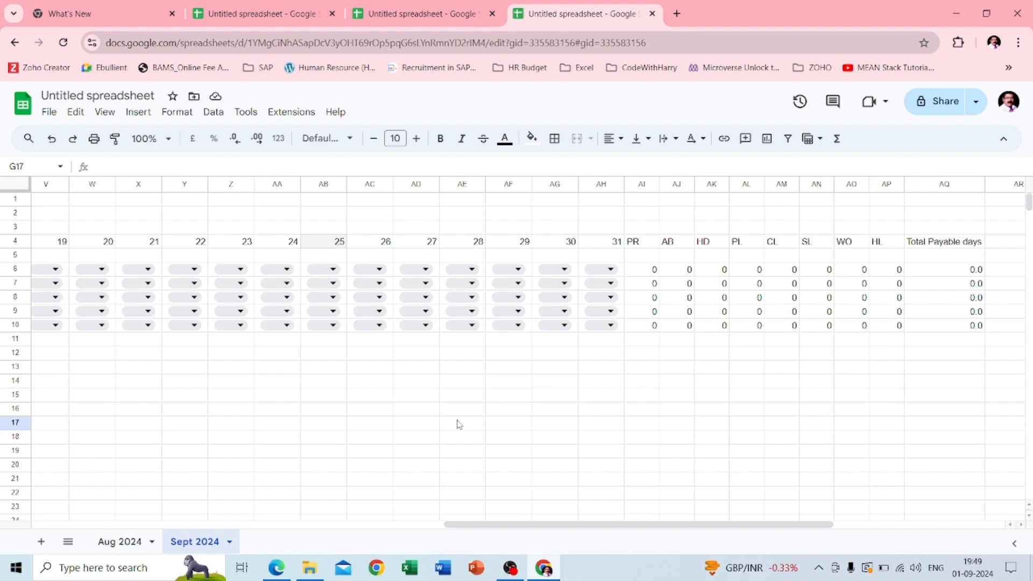
scroll(457, 423, left, 8)
scroll(458, 424, left, 4)
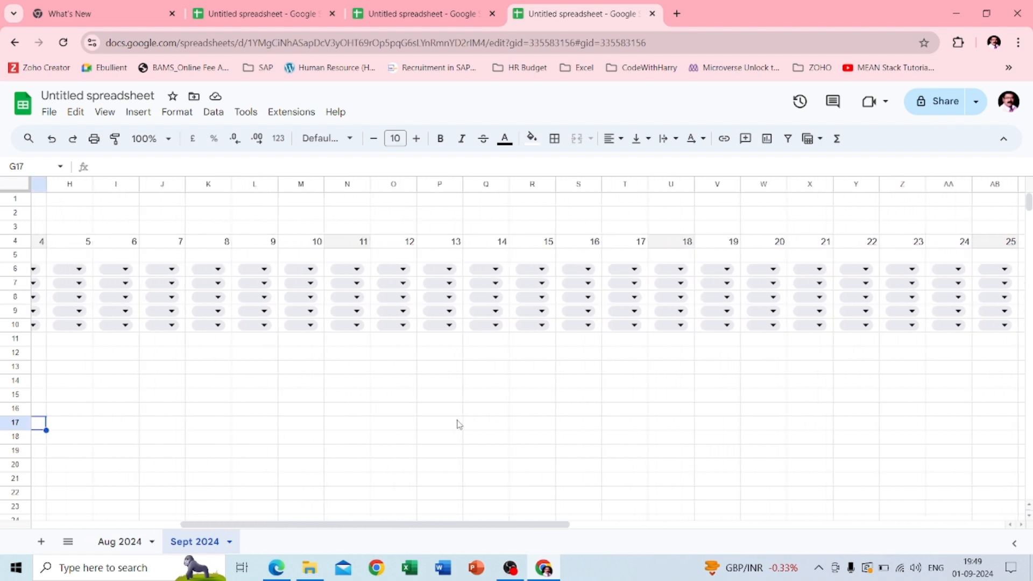
scroll(458, 424, left, 3)
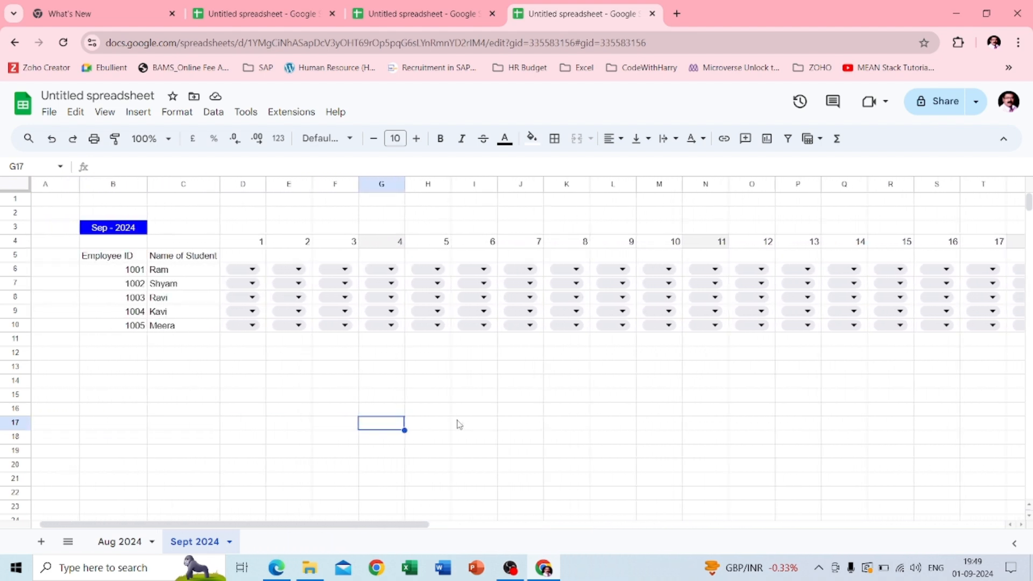
click(291, 373)
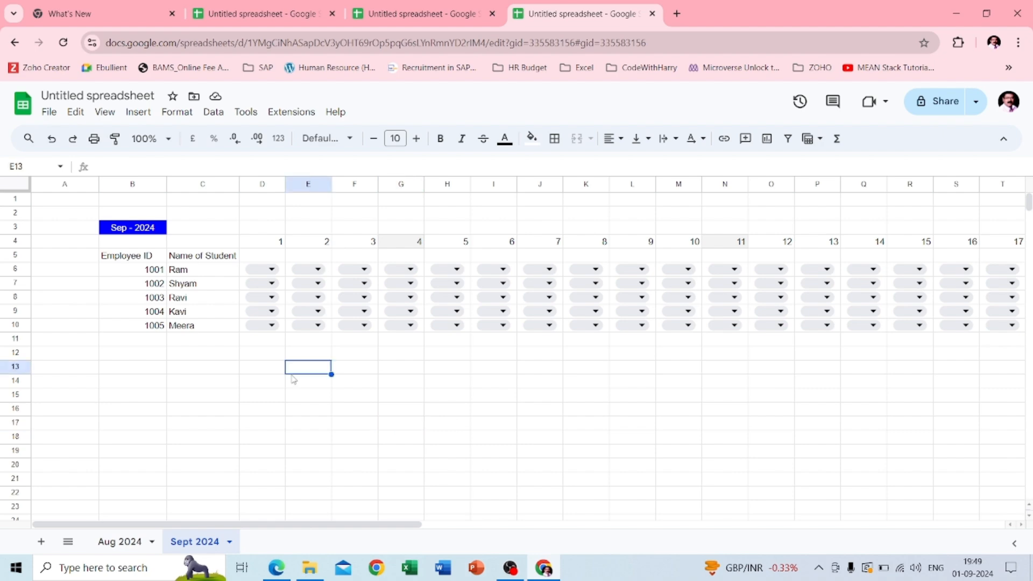